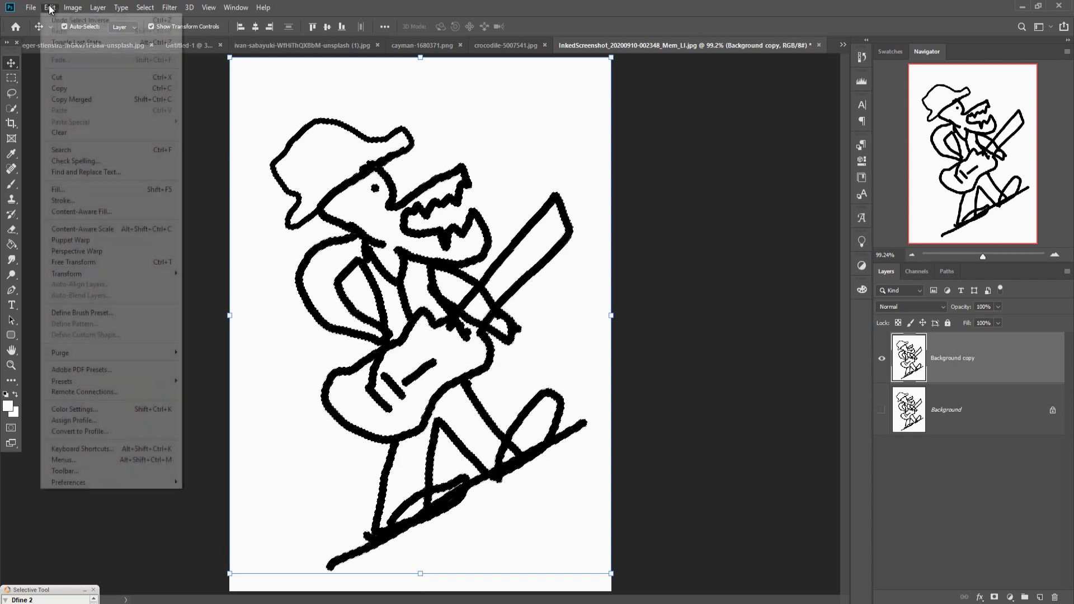
Copy the selected black line drawing onto a new layer and hide the Background copy layer.
left_click(60, 90)
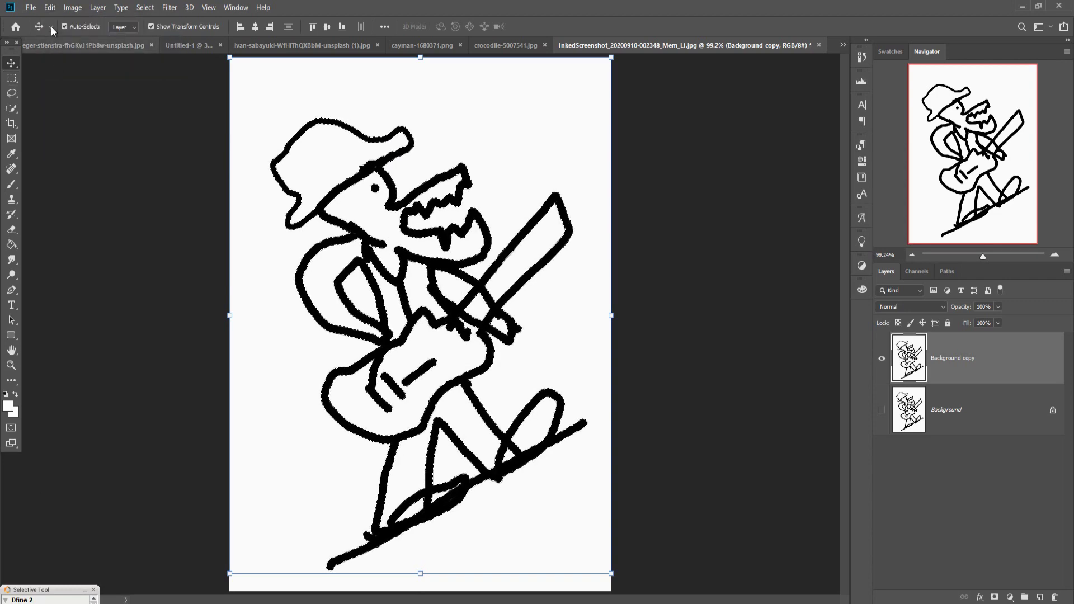
left_click(50, 7)
left_click(59, 111)
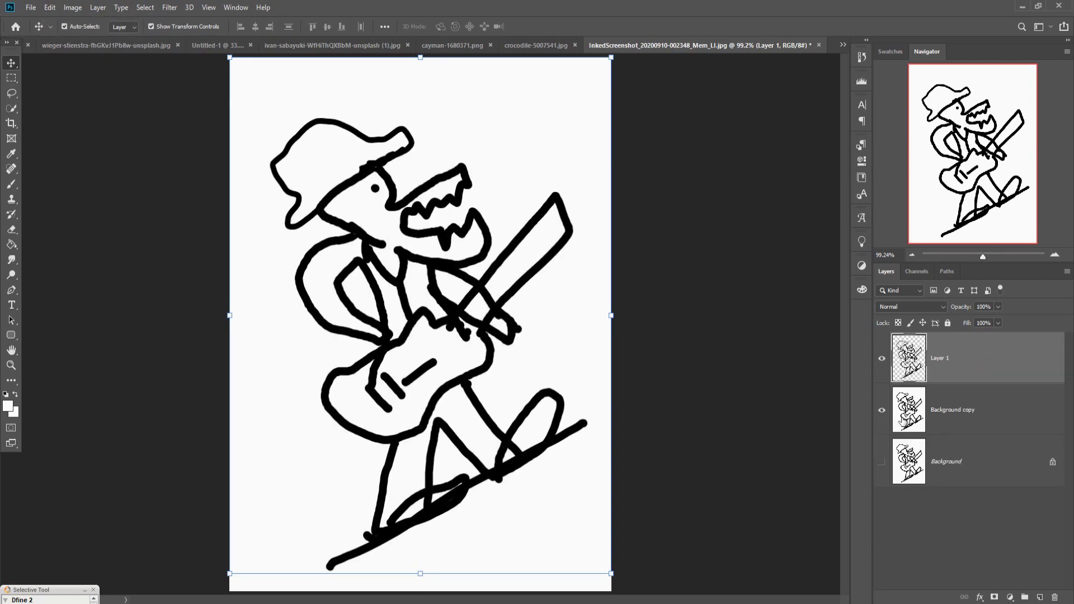
left_click(883, 414)
Copy the transparent line drawing into the blank Untitled-1 document and minimize the sketch's source window.
left_click_drag(374, 257, 361, 239)
left_click_drag(716, 46, 719, 103)
left_click(386, 46)
left_click(775, 314)
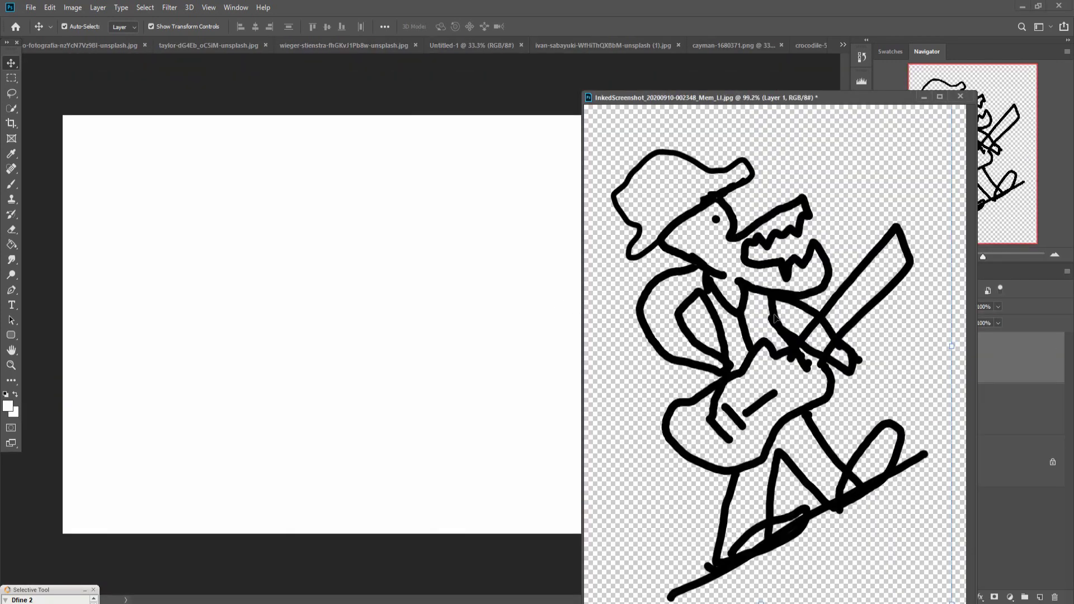
left_click_drag(746, 306, 438, 301)
left_click(924, 97)
Scale and rotate the sketch so the figure stands upright with a nearly level ground line near the canvas centre.
mouse_move(512, 405)
left_mouse_down()
mouse_move(635, 394)
mouse_move(612, 449)
left_mouse_up()
left_click_drag(509, 357, 409, 333)
left_click_drag(507, 253, 629, 175)
left_click_drag(507, 287, 490, 314)
left_click(536, 26)
left_click_drag(612, 474, 638, 506)
left_click_drag(446, 402, 440, 400)
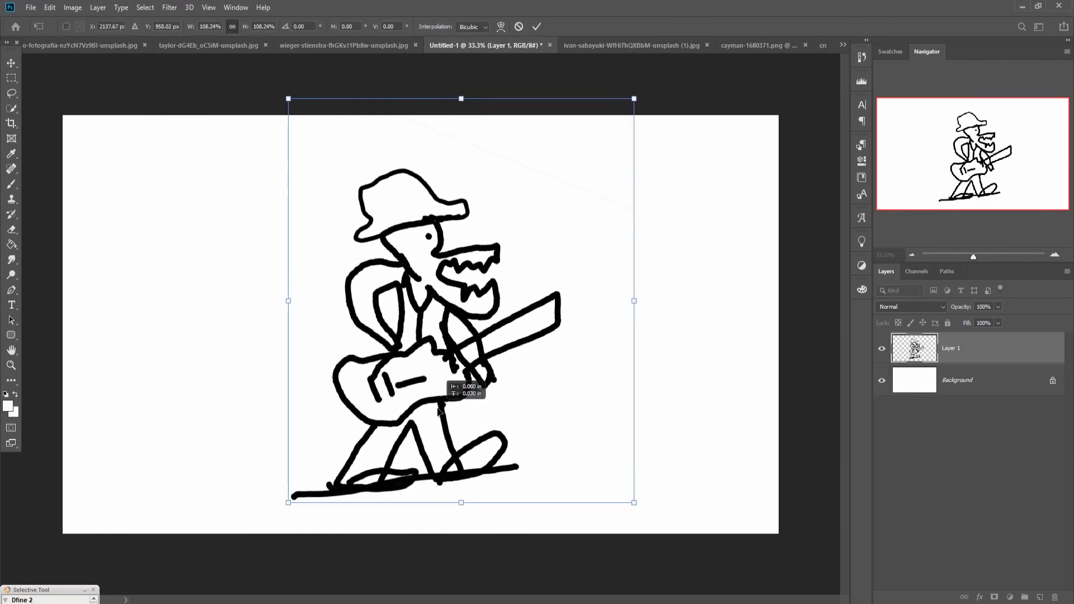
left_click(536, 26)
left_click(11, 230)
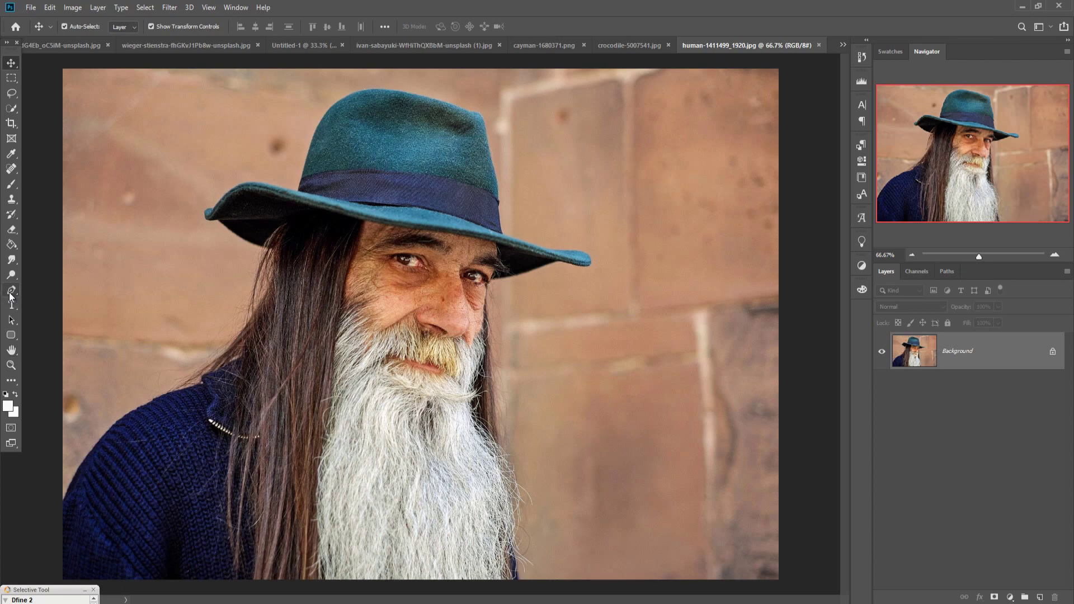
Start a Pen tool path along the underside of the man's hat brim above his forehead.
left_click(11, 292)
key("ctrl+plus")
key("ctrl+plus")
key("ctrl+plus")
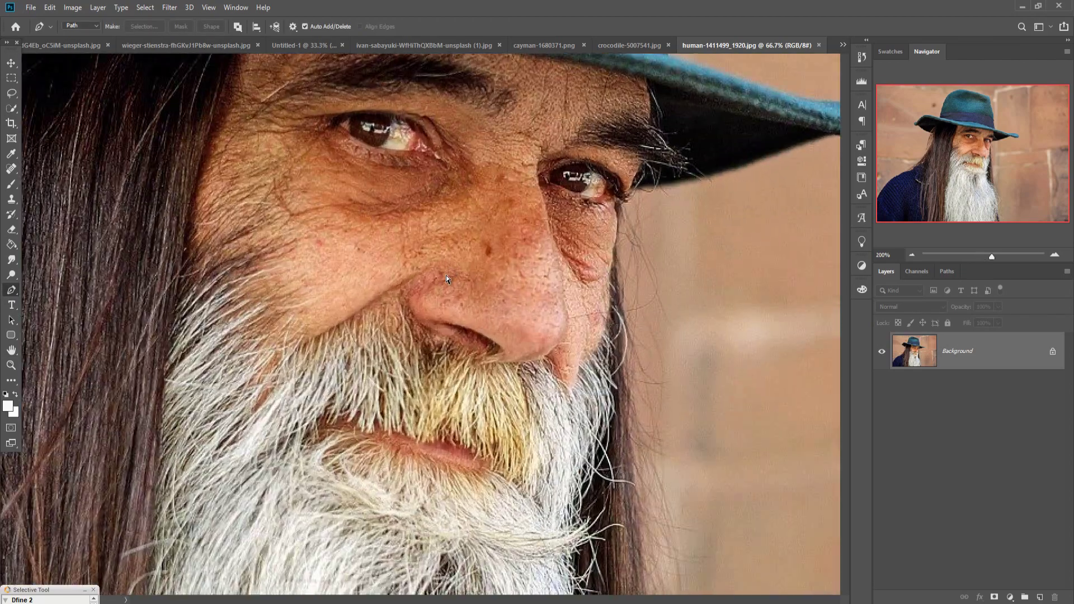
left_click(695, 334)
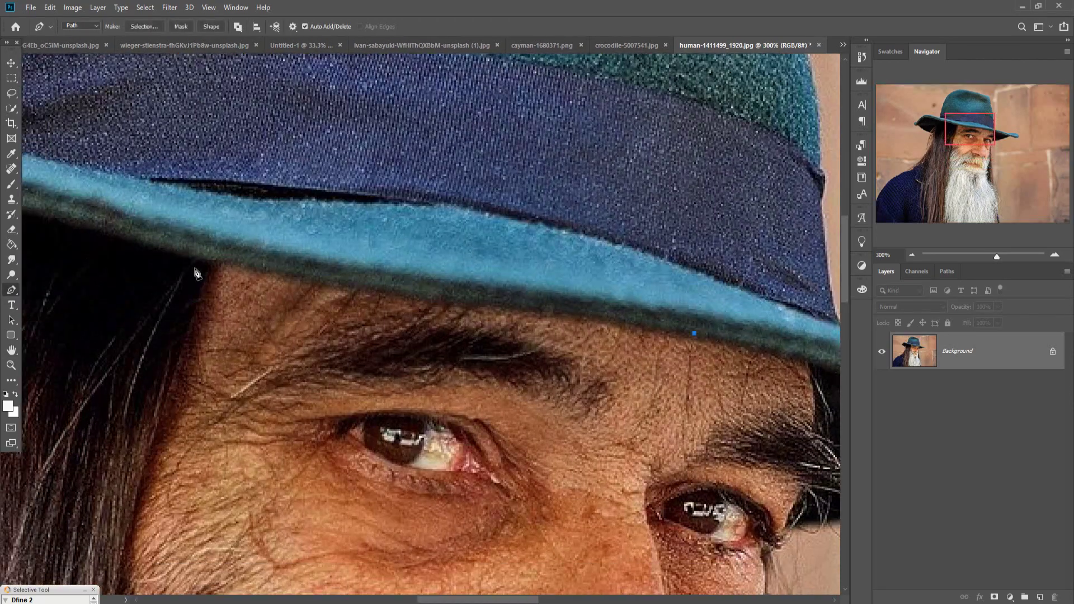
left_click(188, 253)
left_click_drag(359, 280, 360, 286)
Continue the hat path past the hair, around the left brim tip and back along the brim's upper edge.
left_click_drag(28, 229, 435, 299)
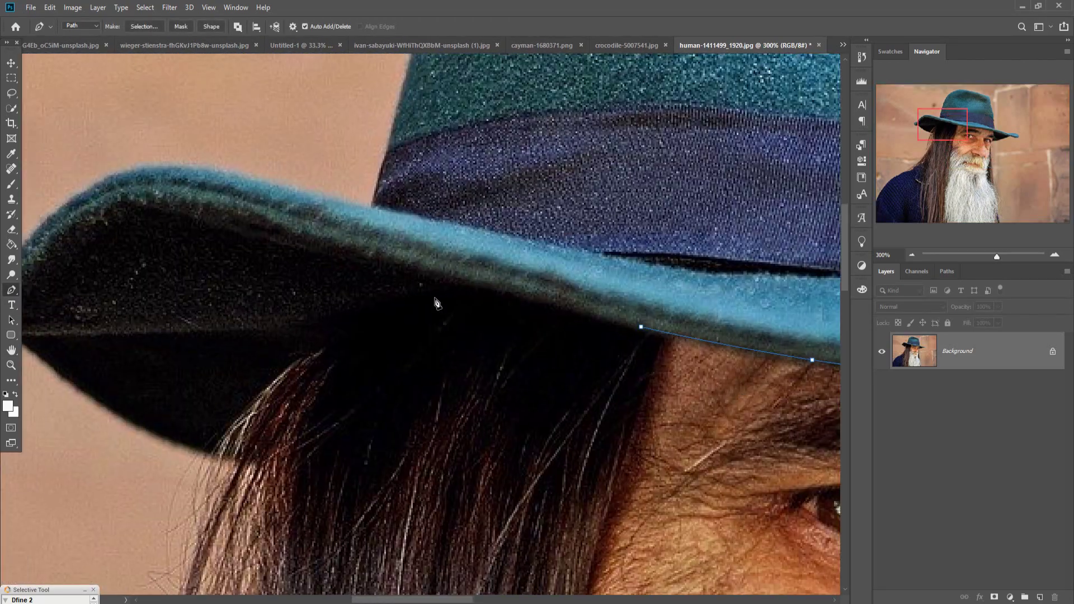
left_click(267, 455)
left_click(257, 461)
left_click(210, 455)
left_click(112, 351)
left_click_drag(84, 381, 221, 429)
left_click(224, 416)
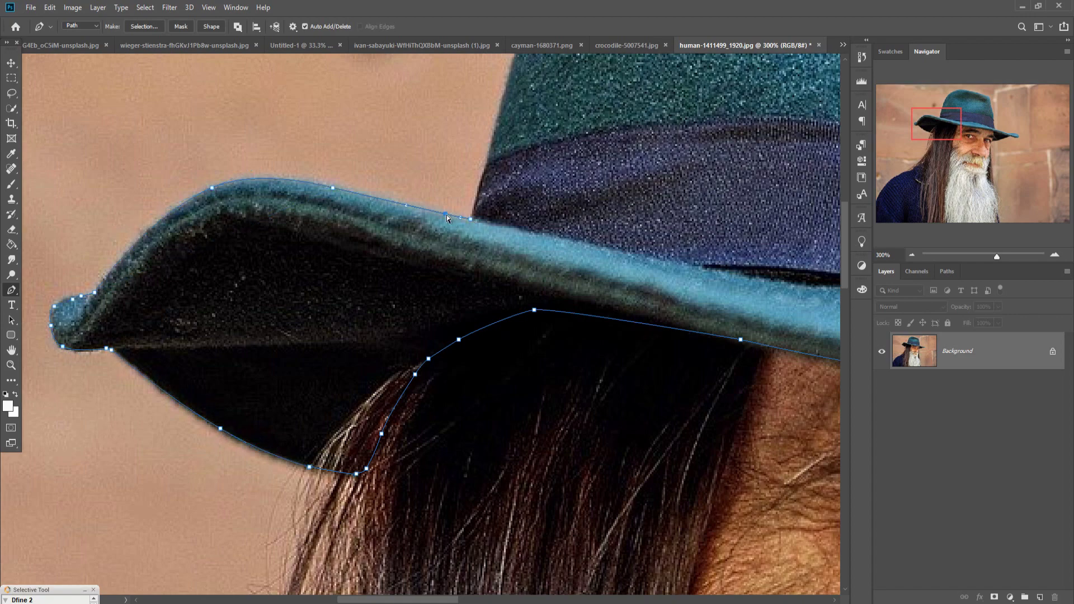
Trace the hat crown's left side and top edge with the Pen tool.
scroll(447, 218, "up", 4)
scroll(446, 218, "right", 2)
left_click(532, 63)
scroll(412, 348, "up", 4)
scroll(524, 325, "right", 3)
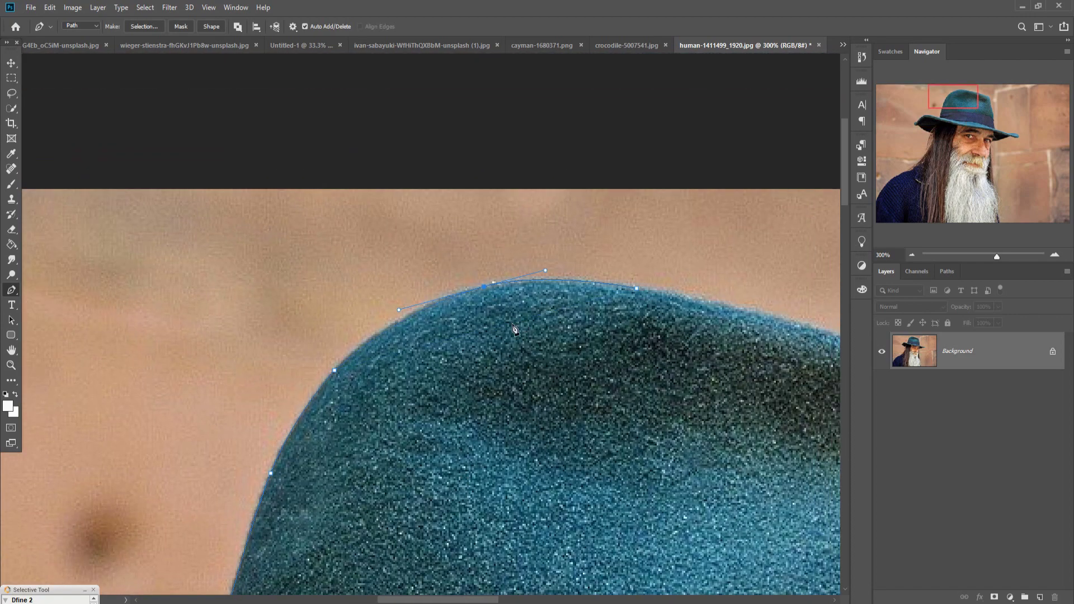
scroll(514, 324, "right", 7)
left_click(455, 383)
left_click(323, 344)
left_click_drag(324, 344, 321, 331)
Continue the hat path down the crown's right side and the hatband to the brim.
scroll(369, 364, "down", 1)
scroll(370, 364, "right", 1)
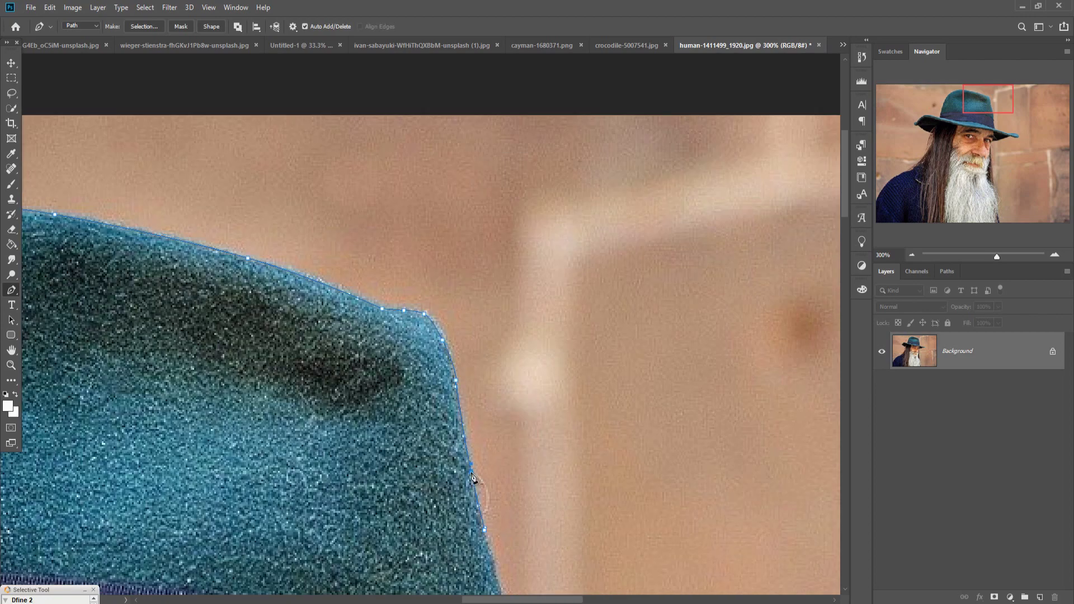
scroll(465, 392, "down", 3)
scroll(469, 313, "down", 2)
left_click(468, 307)
scroll(479, 414, "down", 3)
scroll(426, 380, "right", 5)
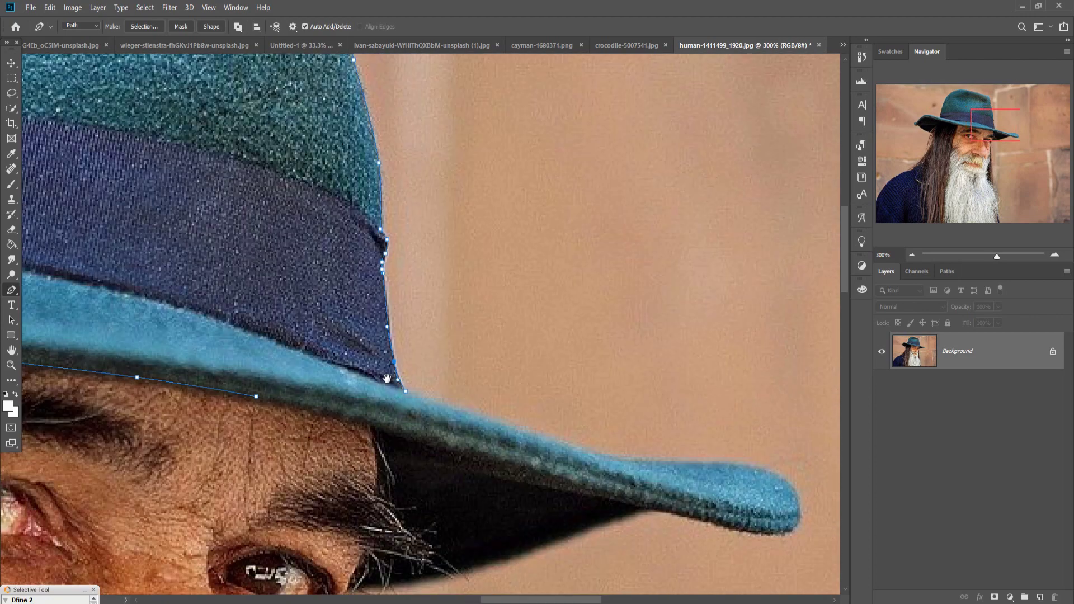
Trace the right brim tip and its shadowed underside, closing the hat path at its starting point.
left_click(385, 321)
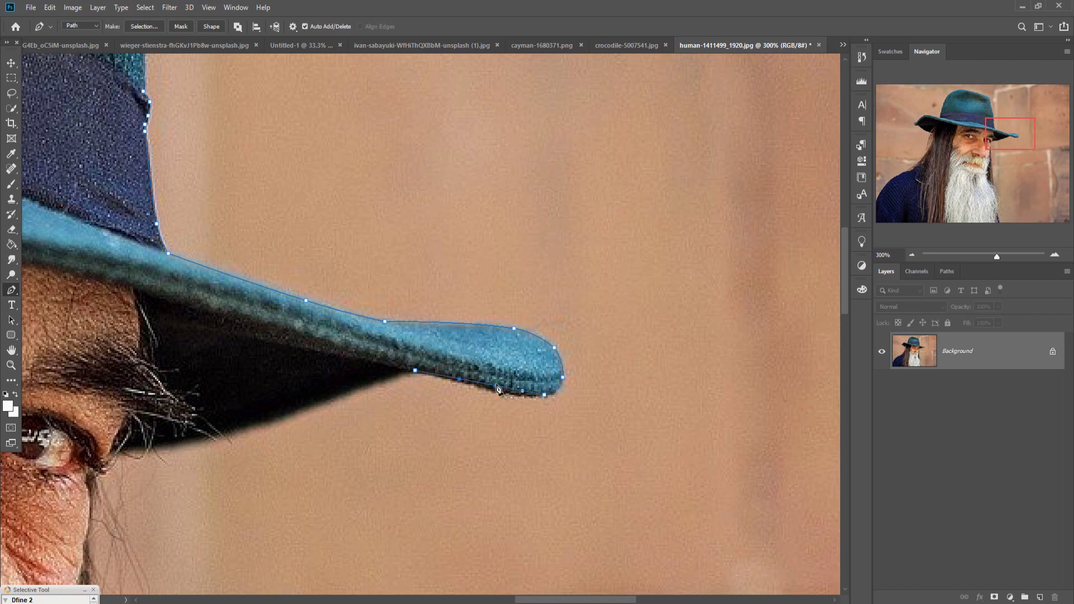
left_click_drag(341, 387, 347, 399)
left_click(140, 312)
left_click_drag(91, 274, 605, 258)
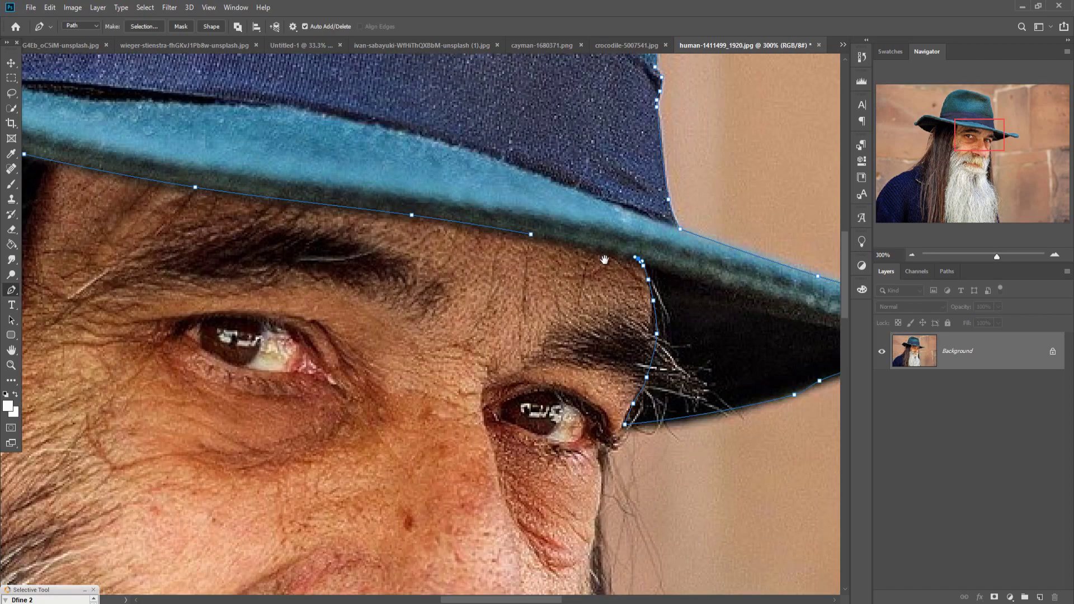
left_click(530, 234)
Make a selection from the hat path and copy the hat into the Untitled-1 document.
key("ctrl+0")
right_click(427, 163)
left_click(456, 215)
key("Return")
key("v")
left_click_drag(720, 47, 722, 77)
mouse_move(1033, 175)
left_mouse_down()
mouse_move(1018, 207)
mouse_move(513, 193)
left_mouse_up()
Scale the hat down, rotate it and place it over the sketch's hat.
left_click_drag(503, 193, 406, 152)
left_click_drag(511, 119, 463, 144)
left_click_drag(476, 137, 449, 105)
mouse_move(440, 116)
left_mouse_down()
mouse_move(401, 181)
mouse_move(408, 203)
left_mouse_up()
left_click_drag(427, 167, 434, 131)
left_click_drag(417, 191, 422, 207)
mouse_move(430, 161)
left_mouse_down()
mouse_move(435, 154)
mouse_move(438, 174)
left_mouse_up()
key("Return")
Select the crocodile's head in cayman-1680371.png with the Lasso tool and copy it into Untitled-1.
left_click_drag(860, 74, 475, 49)
left_click(738, 46)
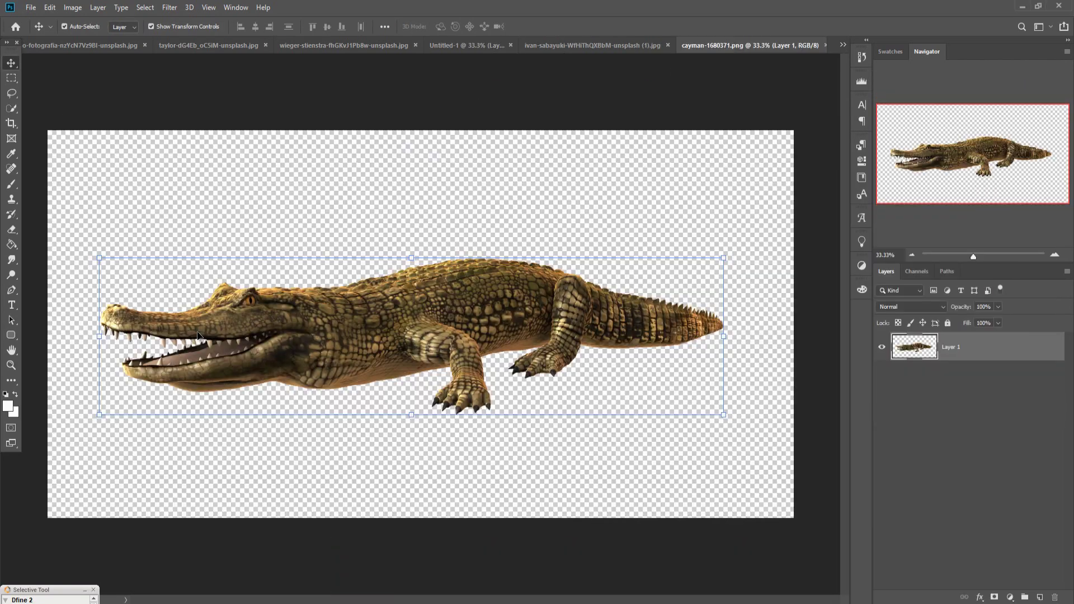
left_click(12, 93)
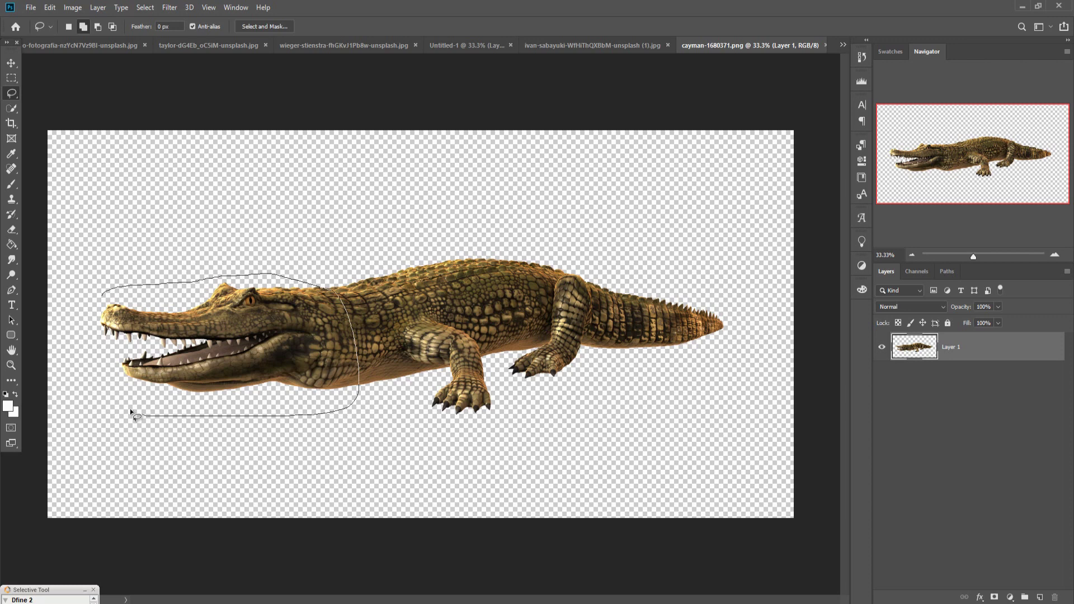
left_click(11, 62)
left_click_drag(734, 43, 727, 93)
left_click_drag(938, 295, 888, 298)
mouse_move(650, 38)
left_mouse_down()
mouse_move(474, 49)
mouse_move(503, 184)
mouse_move(532, 233)
mouse_move(419, 246)
left_mouse_up()
Flip the crocodile head horizontally, scale it to about 73% and rotate it with the snout upward under the hat.
left_click(49, 7)
left_click(211, 404)
left_click_drag(589, 188, 519, 218)
left_click_drag(436, 255, 466, 254)
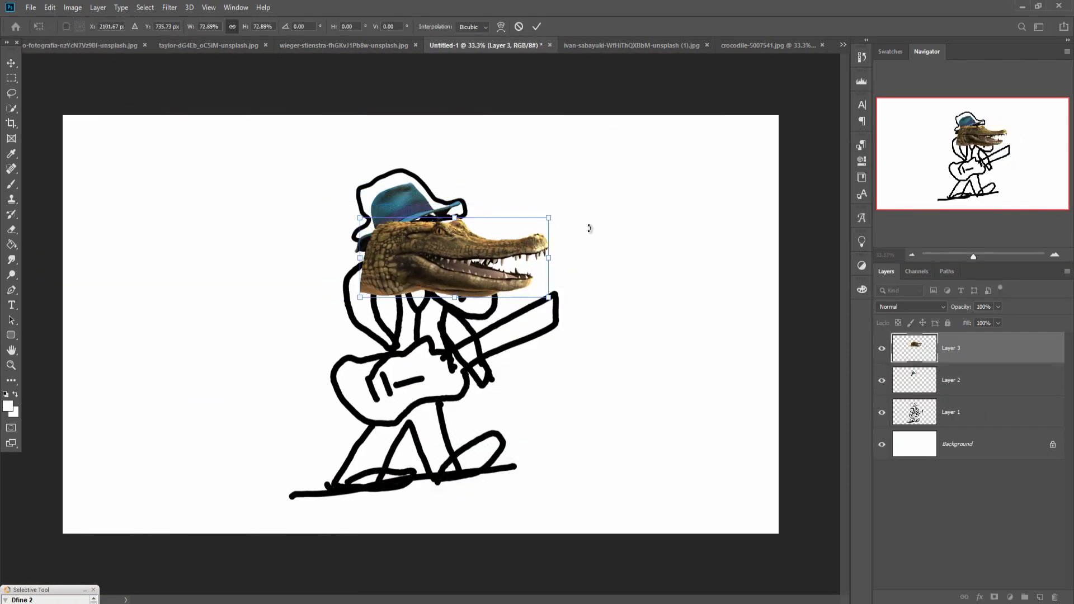
left_click_drag(590, 227, 576, 190)
left_click_drag(512, 266, 464, 258)
key("Return")
Move the crocodile head layer below the hat layer and add a layer mask to the hat.
key("ctrl+bracketleft")
left_click(984, 349)
left_click(995, 597)
Paint black on the hat's layer mask to blend the brim's underside with the crocodile's head.
scroll(427, 200, "up", 2)
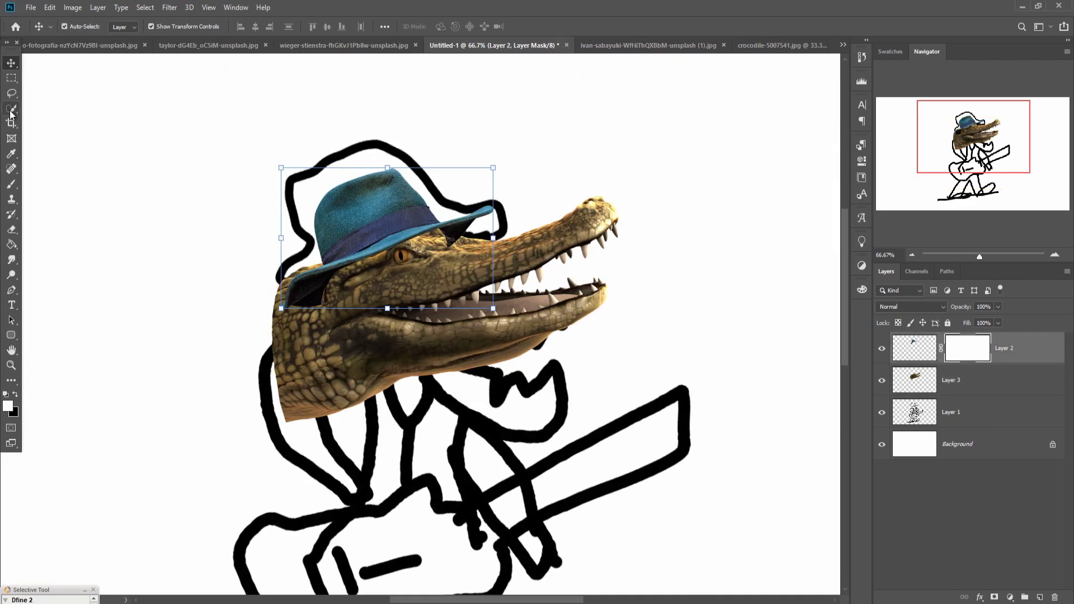
left_click(11, 108)
left_click(915, 349)
left_click(966, 356)
key("b")
key("x")
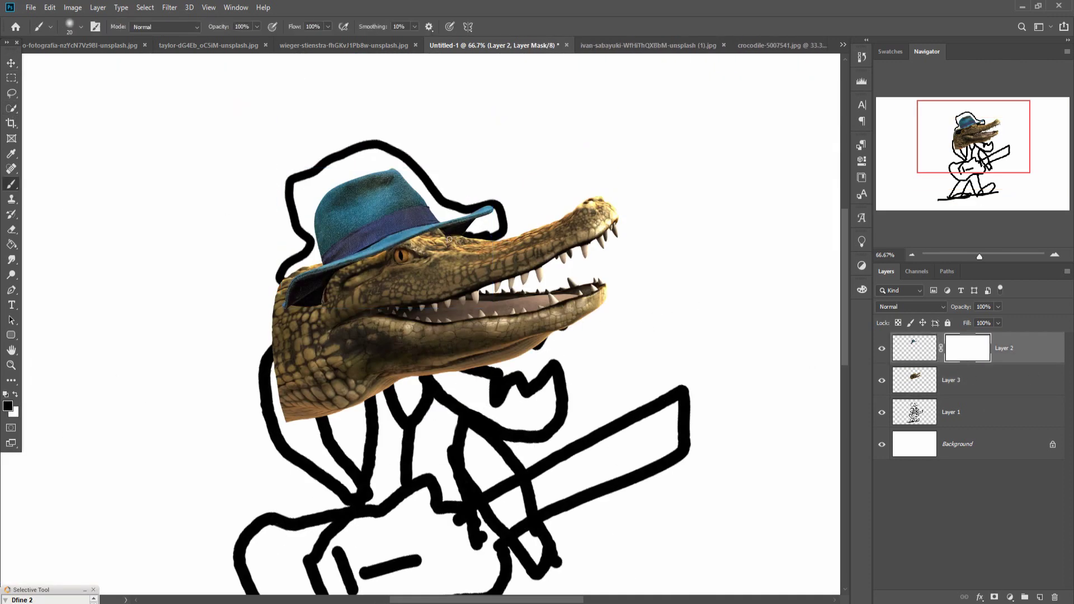
Warp the crocodile head, pulling the back of the head and neck inward to form a narrower neck below the jaw.
left_click(10, 66)
left_click(953, 381)
left_click(51, 8)
mouse_move(72, 290)
left_click(206, 369)
left_click_drag(285, 307, 311, 314)
left_click_drag(292, 413, 372, 386)
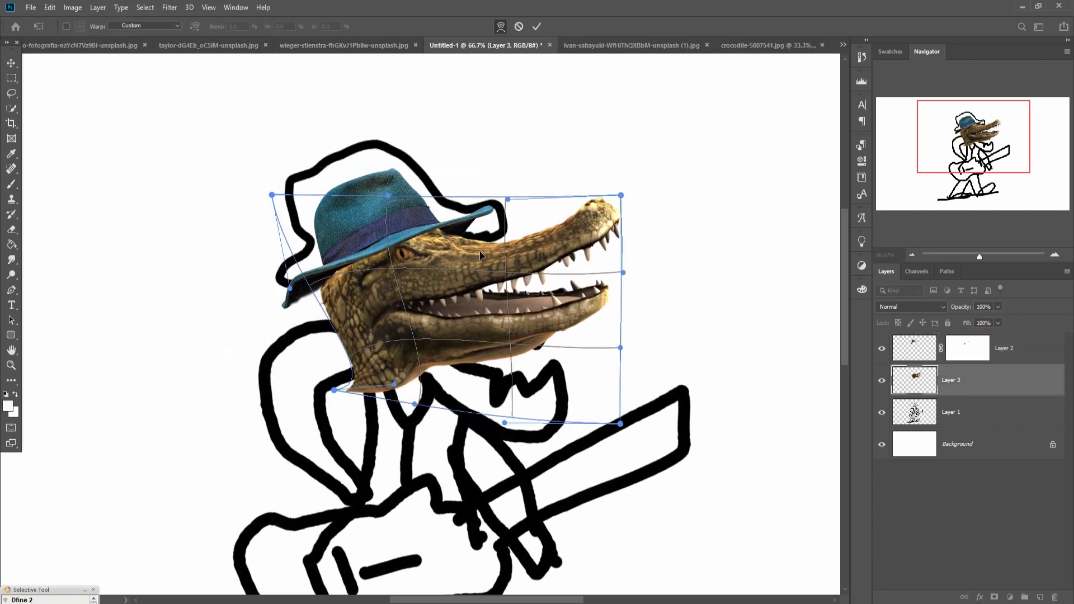
left_click_drag(480, 255, 480, 273)
left_click_drag(426, 362, 426, 344)
left_click_drag(334, 389, 354, 390)
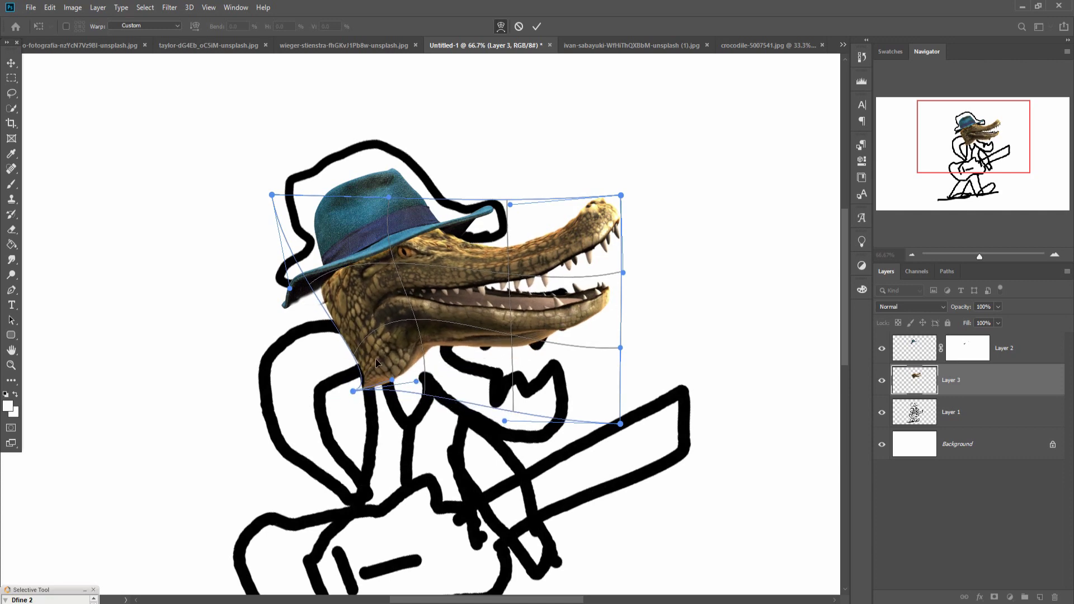
left_click_drag(403, 282, 403, 273)
key("Return")
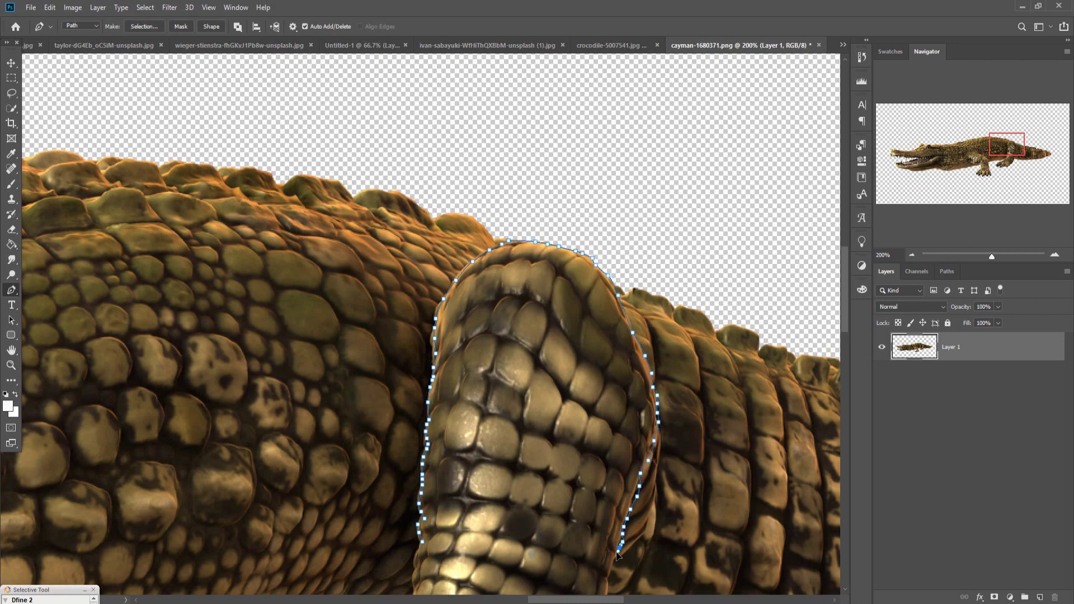
Use a cut-out of the crocodile's hind leg as a rotated neck piece, layered beneath the head.
scroll(588, 498, "down", 3)
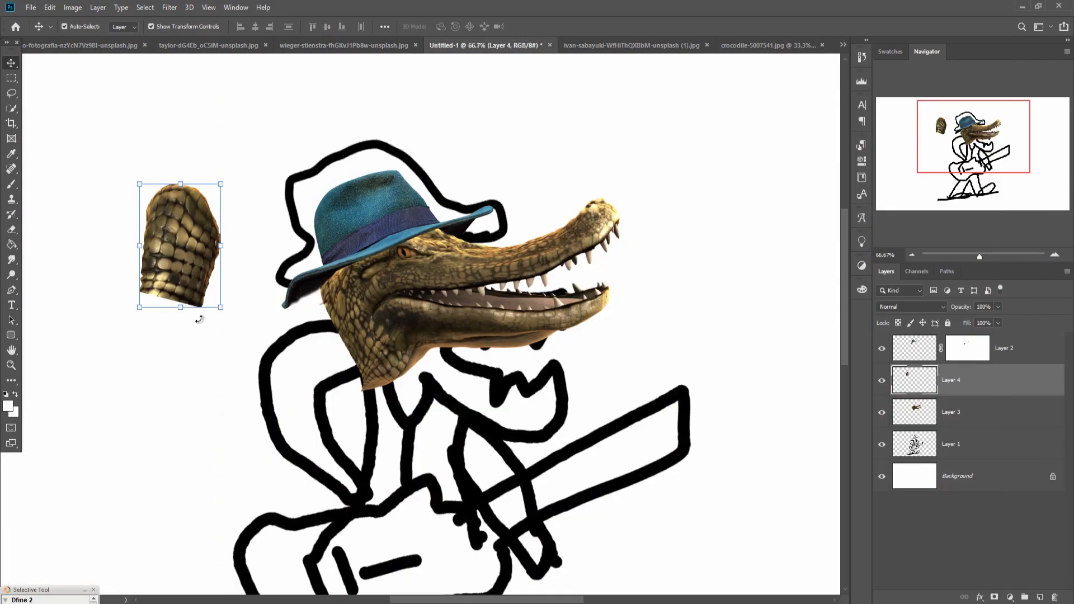
left_click_drag(190, 274, 391, 406)
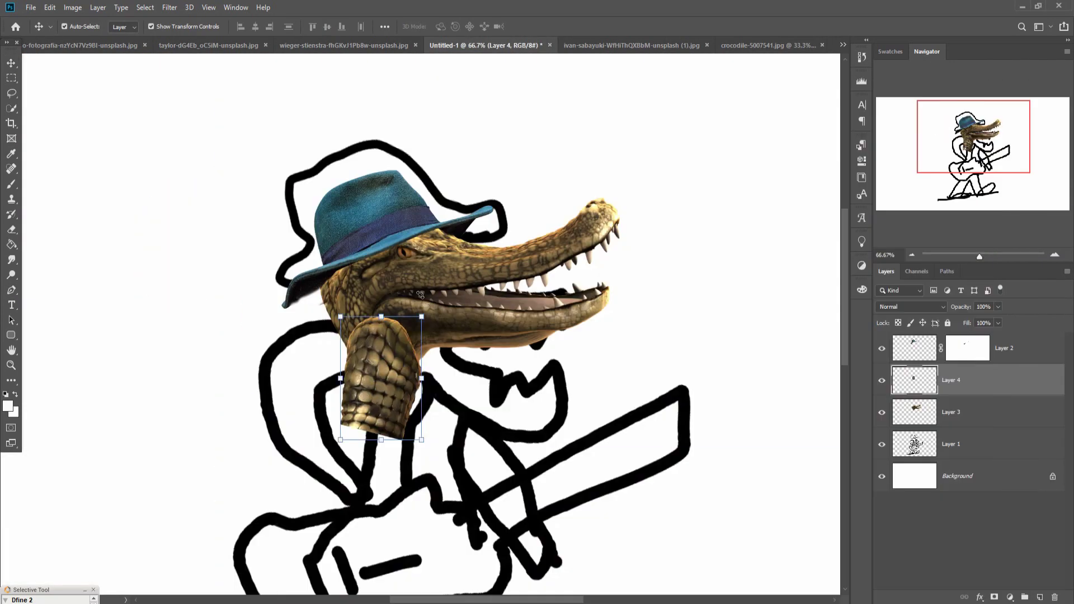
left_click_drag(442, 433, 463, 379)
left_click_drag(407, 414, 425, 387)
key("Return")
left_click_drag(1015, 386, 1013, 423)
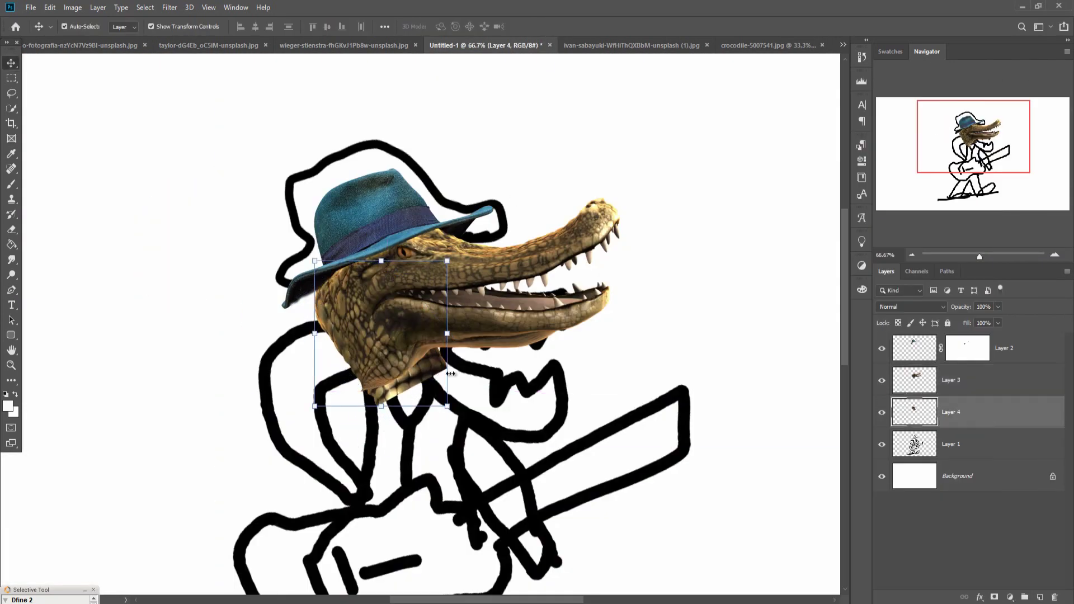
Add a layer mask to the crocodile head and brush at 22% opacity to blend its lower edge into the neck piece.
left_click(398, 329)
key("ctrl+t")
key("Return")
left_click(994, 596)
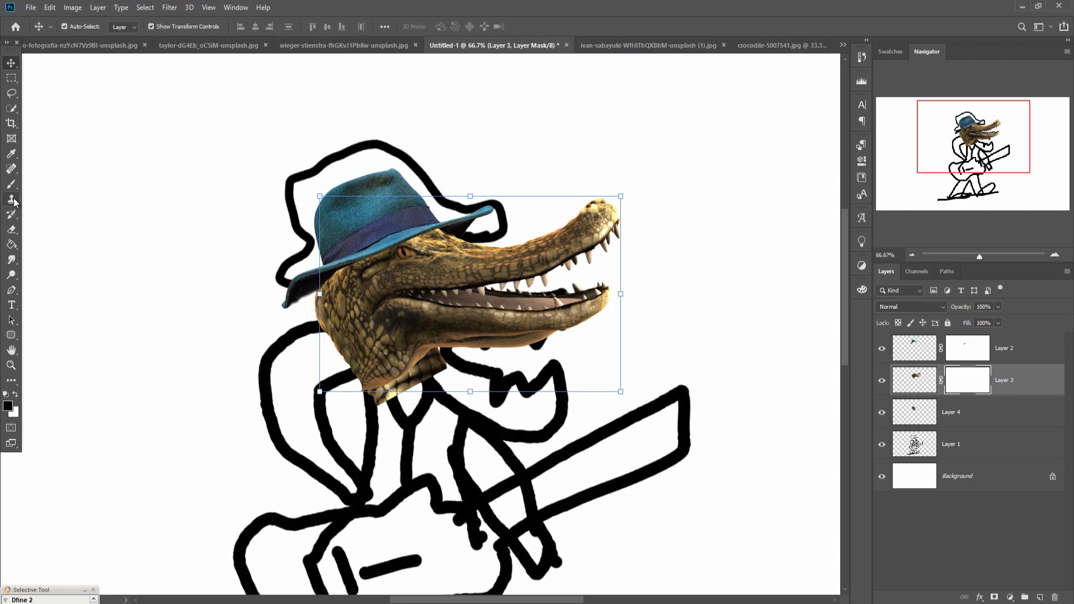
key("b")
left_click_drag(363, 392, 369, 391)
left_click(257, 26)
left_click_drag(257, 37, 216, 38)
left_click(398, 393)
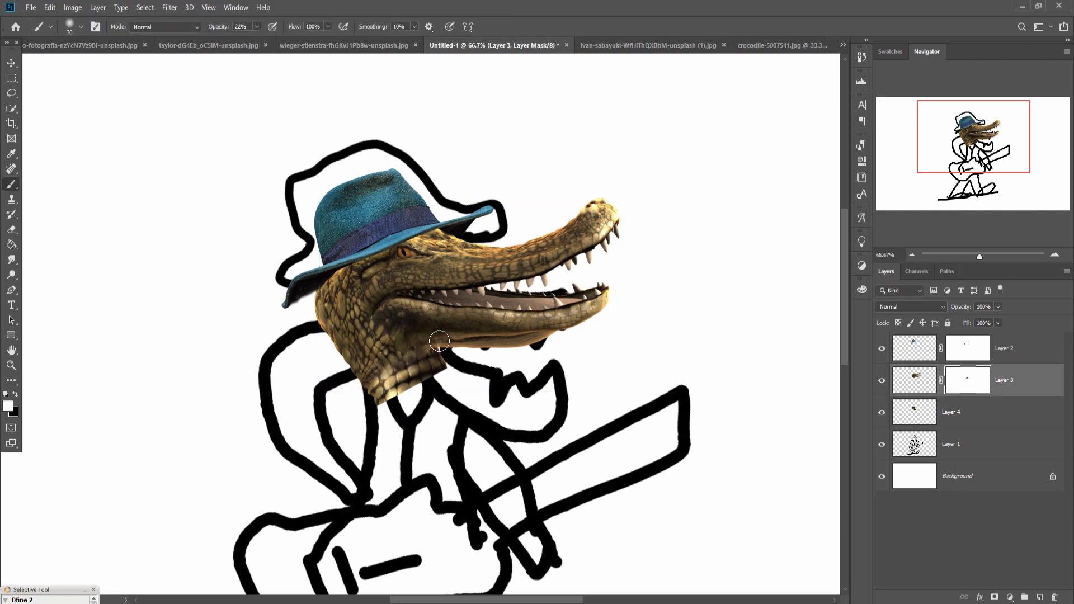
Warp the neck piece so it curves downward and its sides follow the crocodile's throat.
left_click(11, 63)
left_click(958, 412)
left_click(50, 8)
mouse_move(67, 275)
left_click(207, 349)
mouse_move(442, 369)
left_mouse_down()
mouse_move(439, 392)
mouse_move(430, 365)
left_mouse_up()
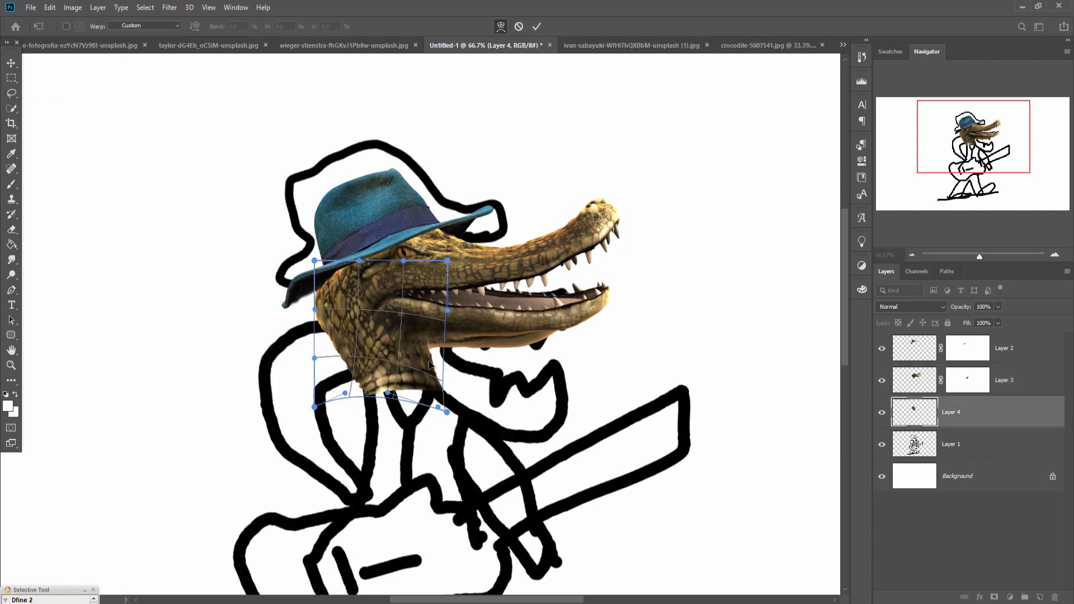
left_click_drag(367, 385, 456, 408)
left_click_drag(357, 364, 348, 364)
key("Return")
Touch up the crocodile head's layer mask along the neck seam with the Brush tool.
left_click(967, 380)
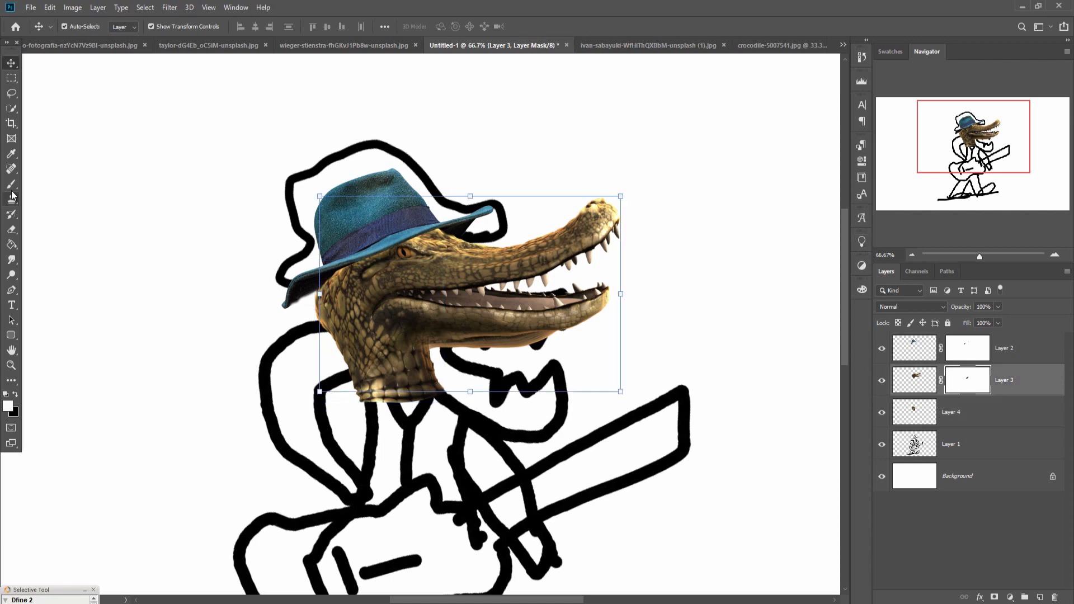
left_click(11, 187)
left_click(11, 63)
key("ctrl+minus")
Start a Pen tool path along the white T-shirt's hem, from the man's fingertip leftward, curved to follow the edge.
left_click(208, 45)
key("p")
key("ctrl+plus")
key("ctrl+plus")
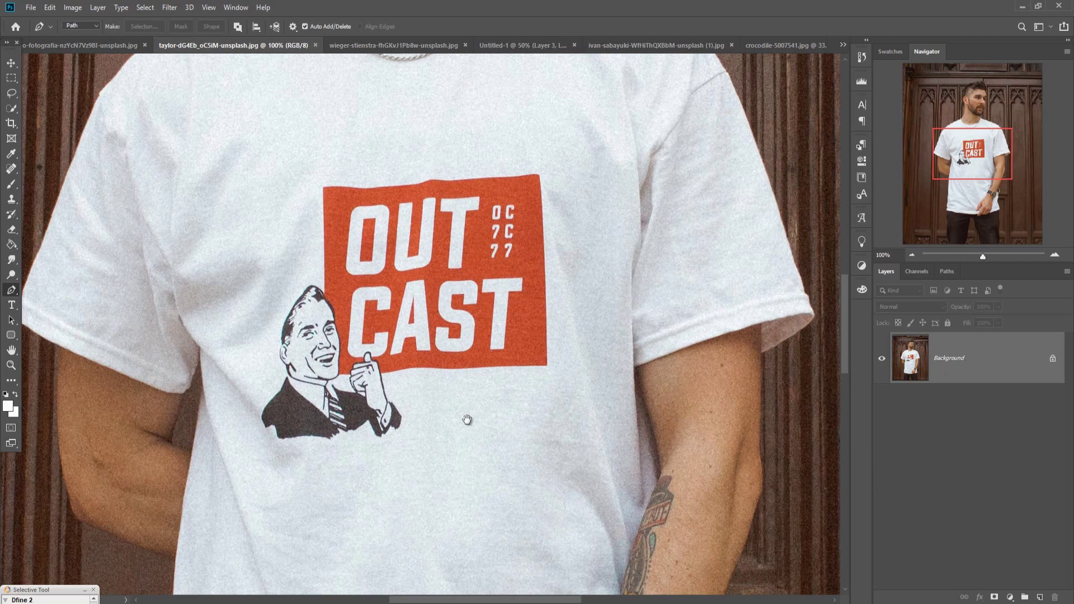
left_click_drag(467, 419, 486, 278)
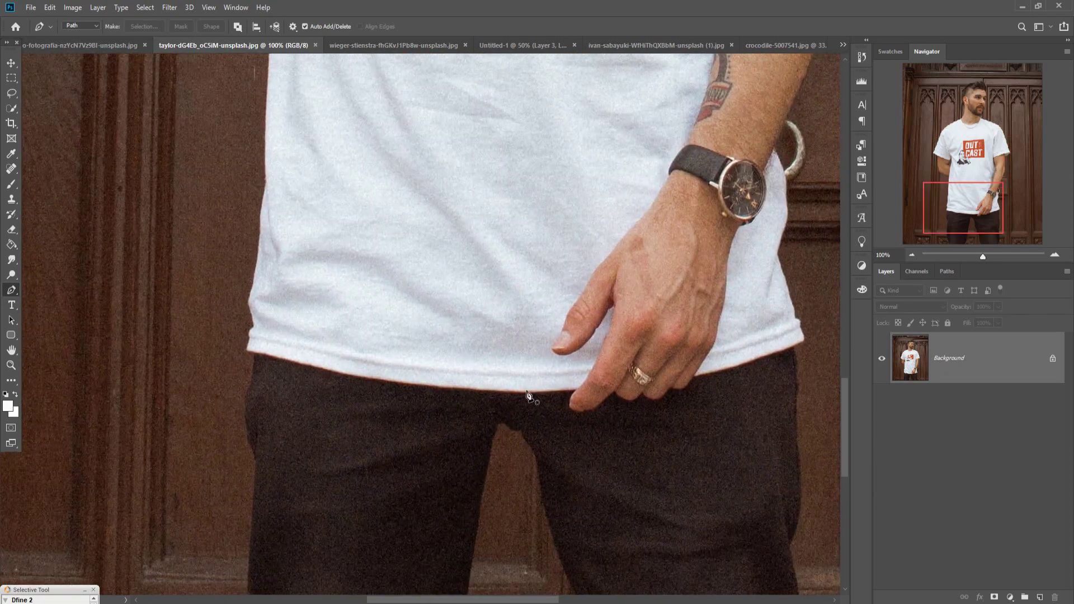
scroll(528, 394, "up", 2)
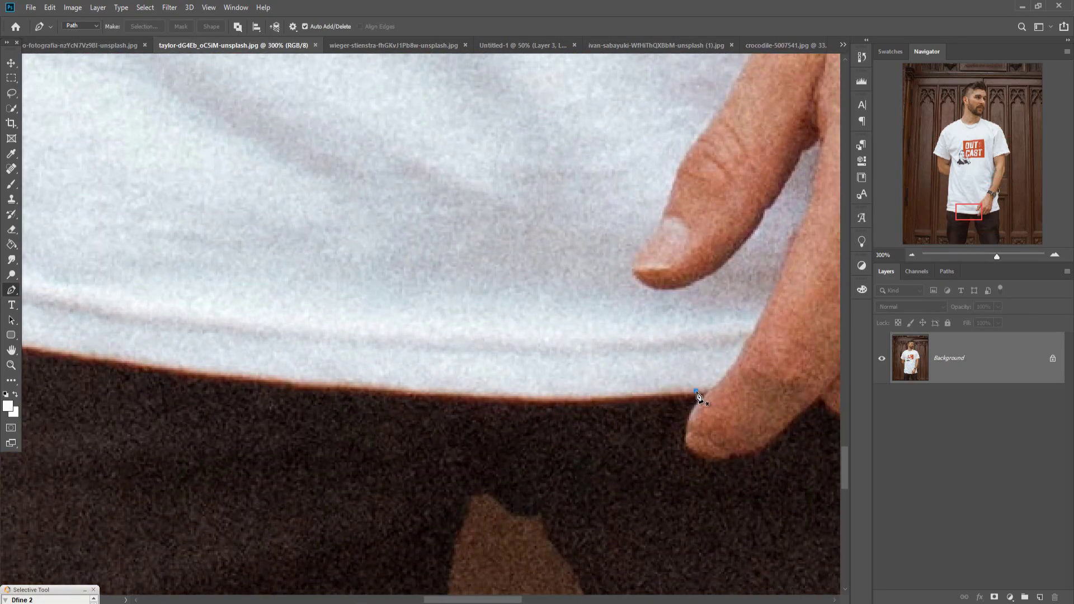
left_click(45, 348)
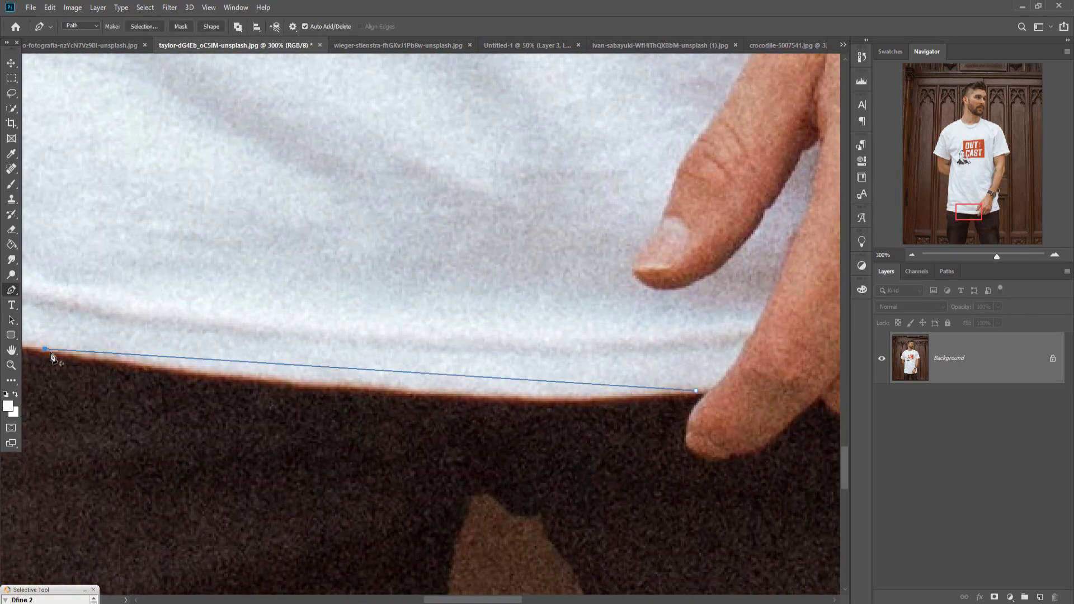
left_click_drag(442, 374, 410, 391)
left_click(570, 394)
left_click_drag(570, 394, 570, 398)
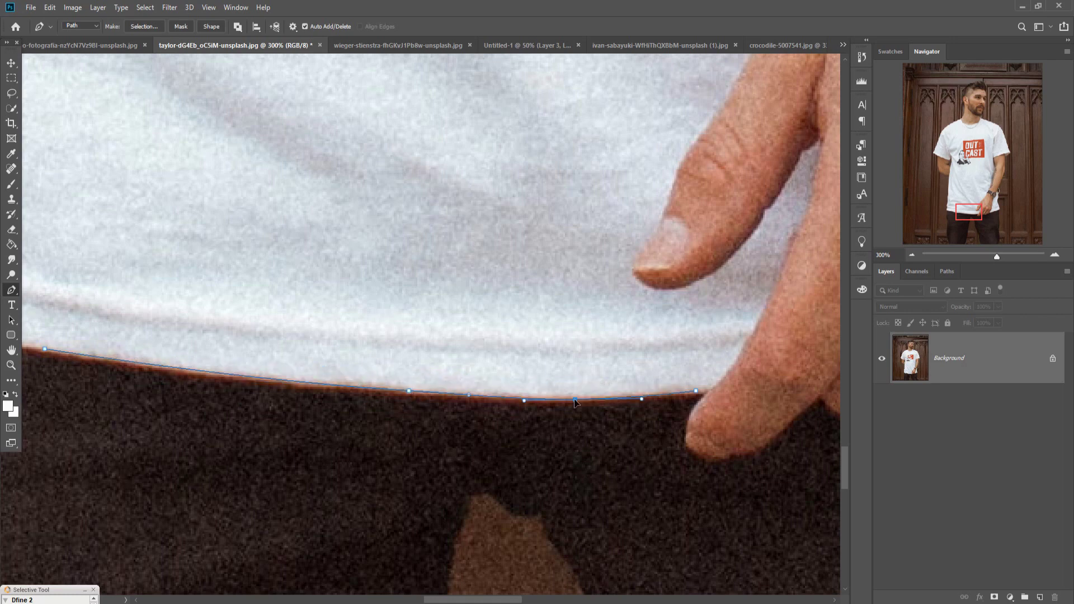
Continue the Pen path along the white T-shirt's hem to its left corner and up the lower left side.
left_click(44, 348)
left_click_drag(51, 350, 755, 411)
left_click(424, 336)
left_click_drag(445, 134, 300, 288)
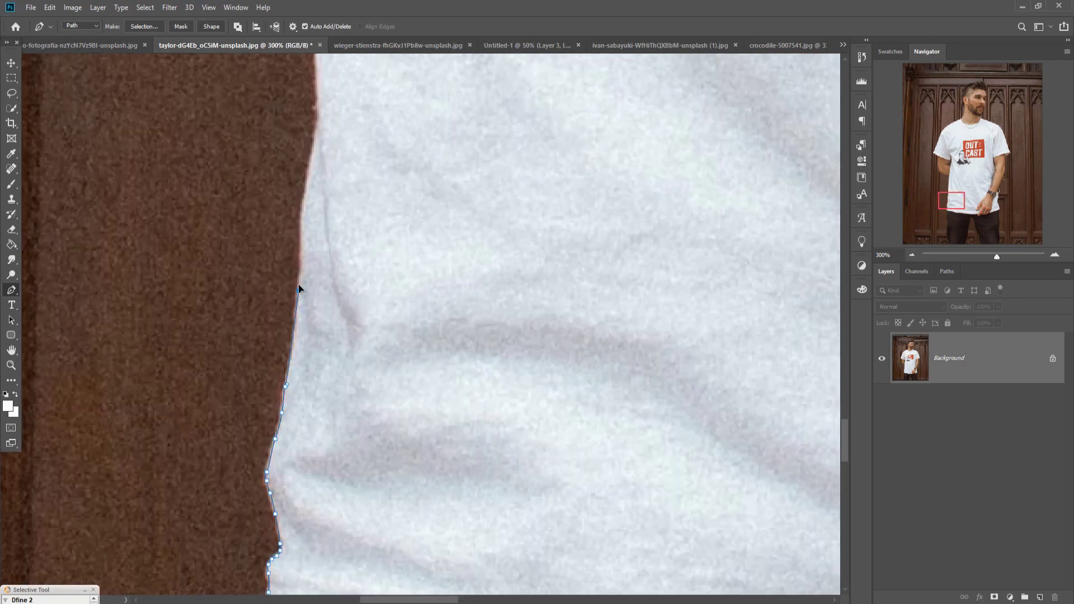
Trace the T-shirt's left side edge upward with the Pen tool, past the arm to the armpit.
left_click_drag(318, 78, 341, 407)
left_click(352, 98)
left_click_drag(353, 97, 362, 369)
left_click(374, 173)
left_click_drag(374, 174, 374, 461)
left_click(430, 89)
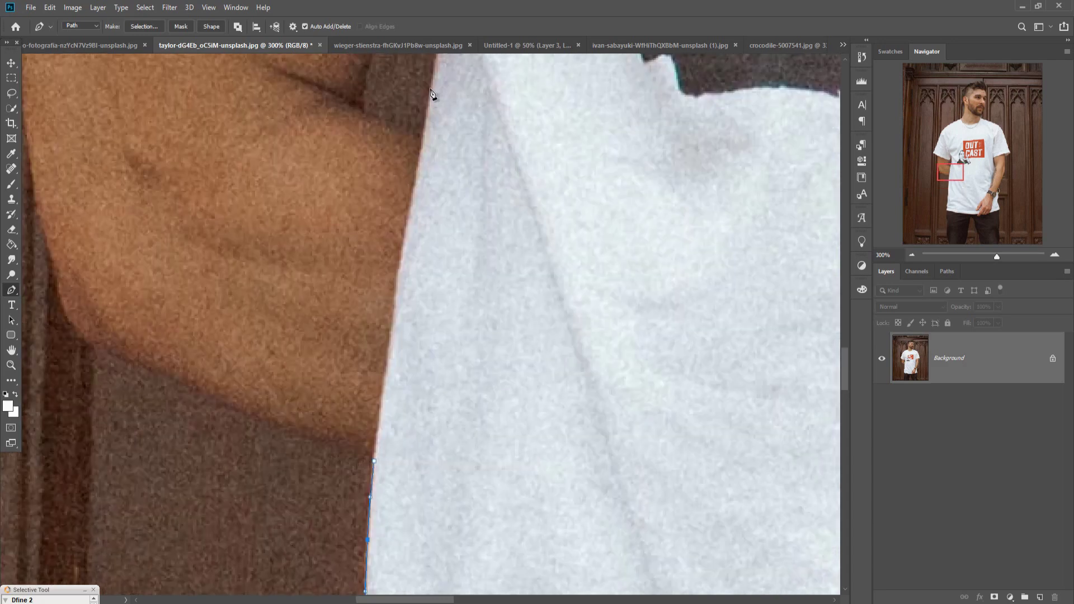
left_click_drag(404, 256, 401, 262)
left_click(431, 89)
scroll(470, 375, "up", 6)
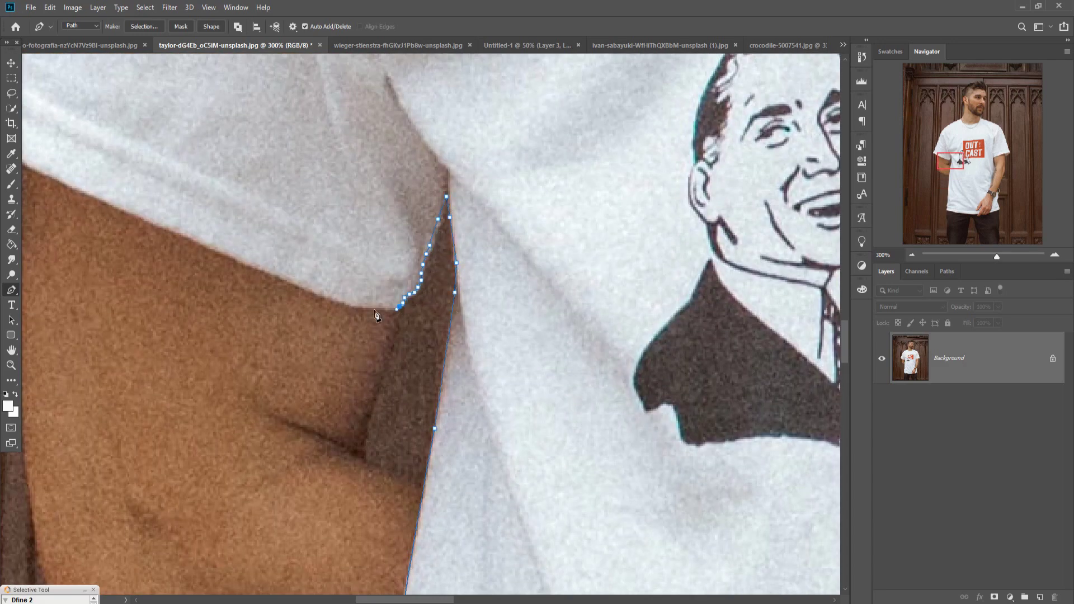
Extend the path along the left sleeve's hem from the armpit to the sleeve's outer corner.
left_click(358, 306)
left_click(349, 306)
left_click_drag(350, 306, 531, 352)
left_click(198, 208)
left_click_drag(349, 273, 350, 277)
left_click_drag(349, 278, 499, 394)
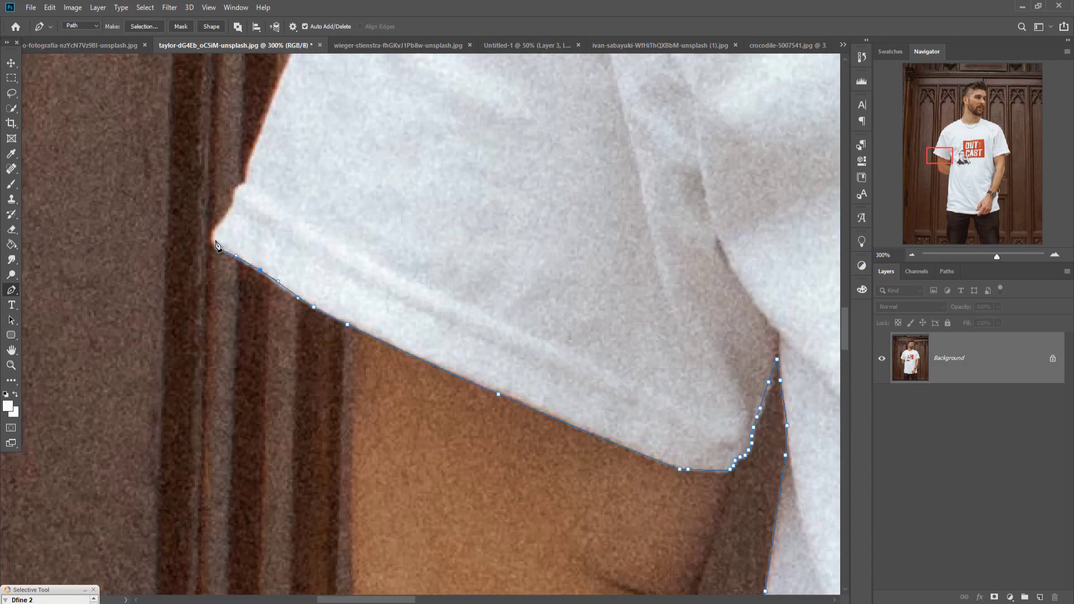
Trace the left sleeve's outer edge upward toward the shoulder.
left_click(271, 99)
left_click_drag(271, 98, 240, 371)
left_click(273, 303)
left_click(308, 210)
left_click_drag(354, 82, 358, 71)
left_click_drag(359, 71, 289, 392)
left_click(329, 288)
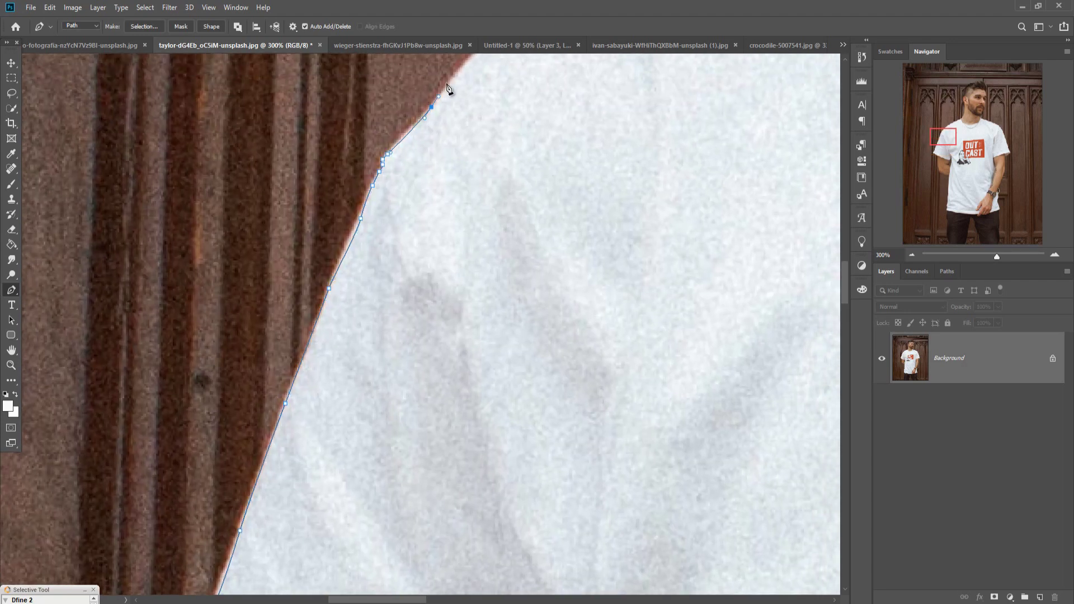
Continue the path with curved points along the left shoulder toward the neck.
left_click(452, 75)
left_click_drag(459, 78, 228, 282)
left_click(407, 137)
left_click_drag(311, 209, 303, 208)
left_click_drag(549, 62, 474, 192)
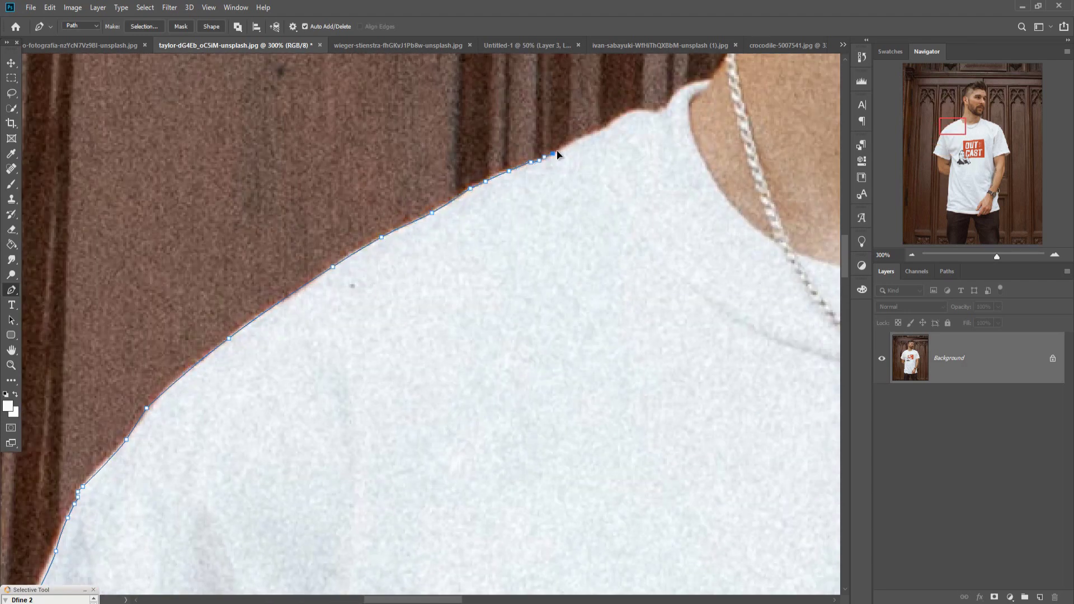
Trace the neckline with curved points from the left side of the neck, beneath the bare skin, to the right side.
left_click(693, 140)
left_click(707, 170)
scroll(707, 170, "right", 10)
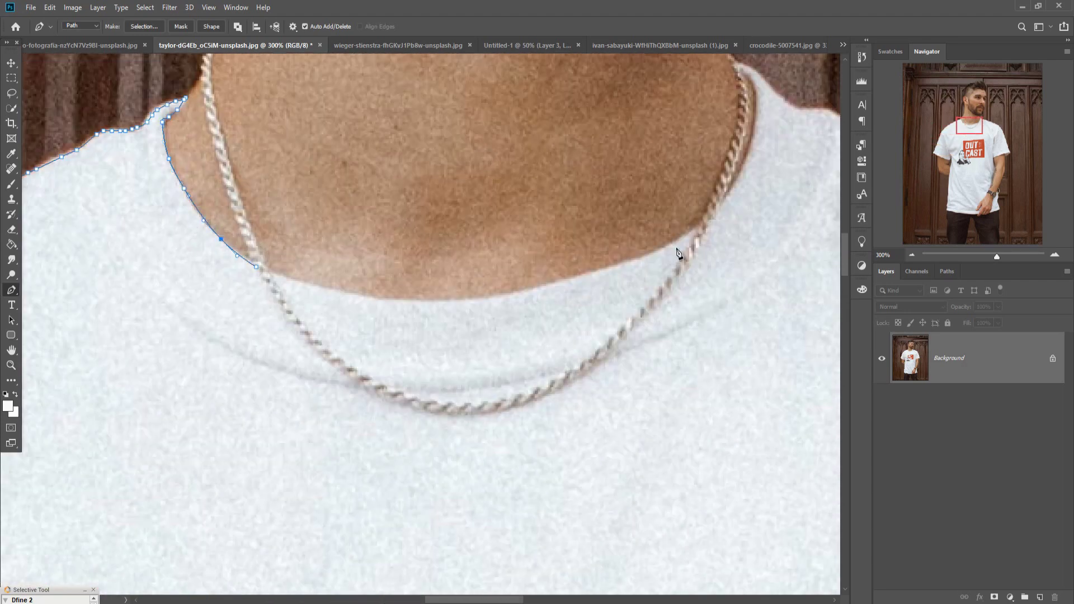
left_click(701, 227)
left_click(460, 248)
left_click_drag(460, 248, 456, 300)
left_click(626, 258)
left_click_drag(625, 258, 633, 259)
left_click_drag(758, 86, 583, 200)
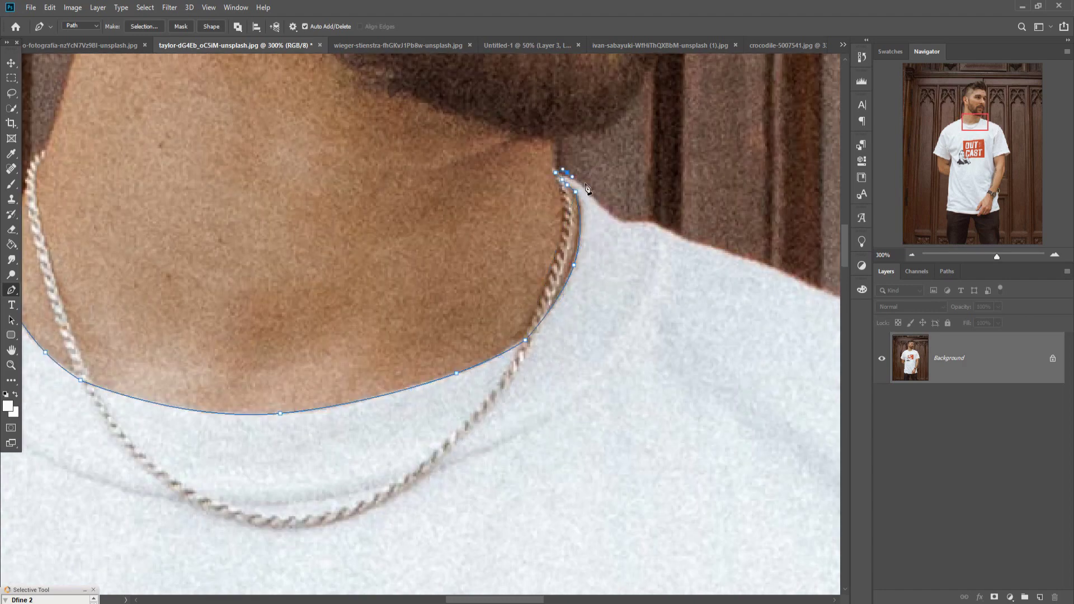
Extend the path outward along the right shoulder seam, curving it to follow the fabric.
left_click(787, 274)
left_click_drag(800, 283, 373, 146)
left_click(725, 292)
left_click(579, 230)
left_click_drag(578, 230, 580, 225)
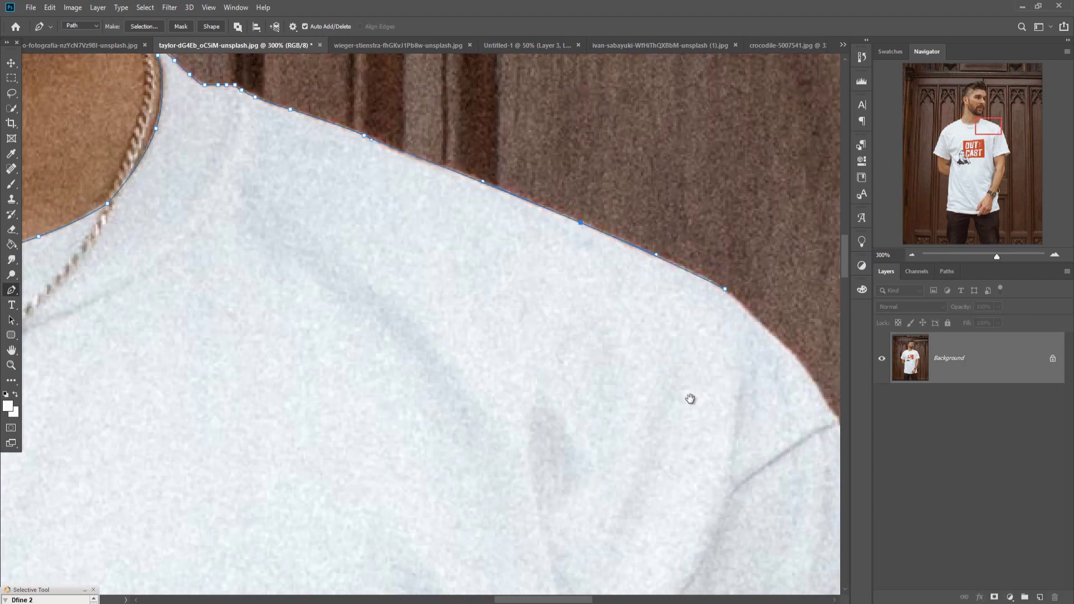
Trace the right sleeve's outer edge from the shoulder down to just above its hem.
left_click_drag(690, 400, 425, 307)
left_click(576, 336)
left_click_drag(551, 305, 546, 287)
left_click_drag(677, 588, 580, 435)
left_click(568, 391)
left_click_drag(627, 537, 554, 346)
left_click(595, 523)
left_click(567, 427)
left_click_drag(579, 503, 512, 249)
left_click(562, 362)
left_click(565, 372)
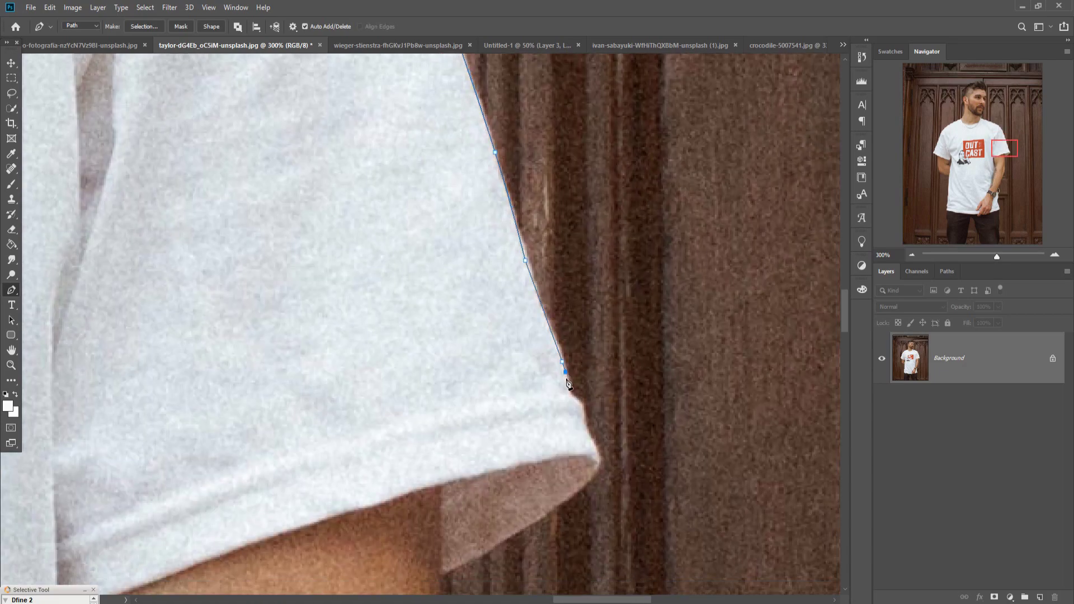
Outline the right sleeve's opening, including the inner fabric, and follow its hem to the armpit.
left_click_drag(570, 493, 573, 492)
left_click(445, 570)
left_click_drag(457, 541, 657, 311)
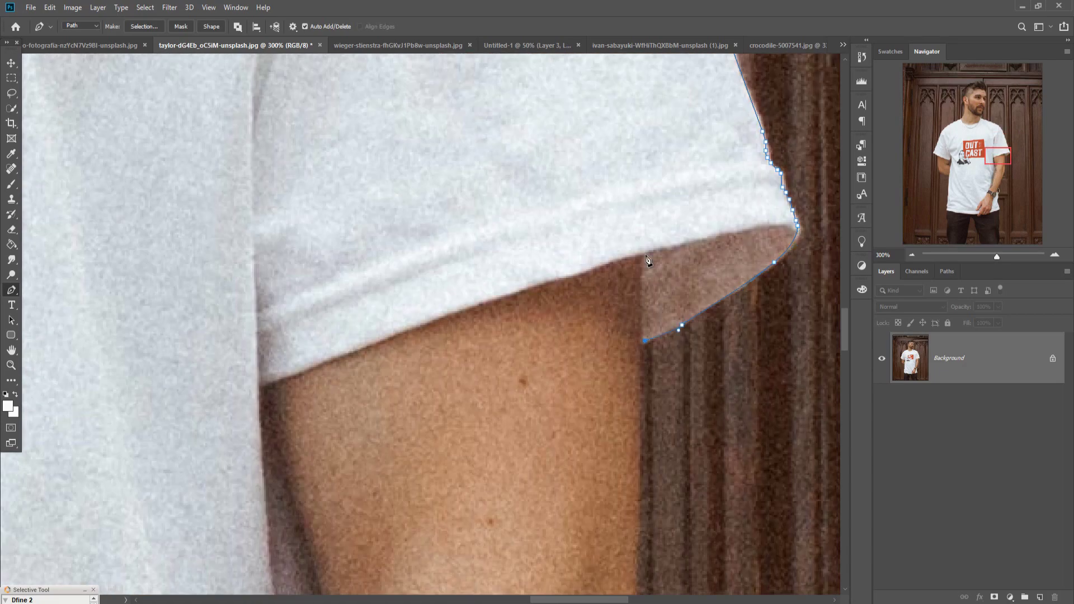
left_click(462, 315)
left_click(577, 273)
left_click_drag(320, 399, 372, 132)
Continue the path from the right armpit across the tattooed forearm and down the shirt's side to the hem corner.
left_click(388, 389)
left_click_drag(392, 537, 361, 108)
key("ctrl+minus")
key("ctrl+minus")
left_click(418, 459)
left_click(413, 376)
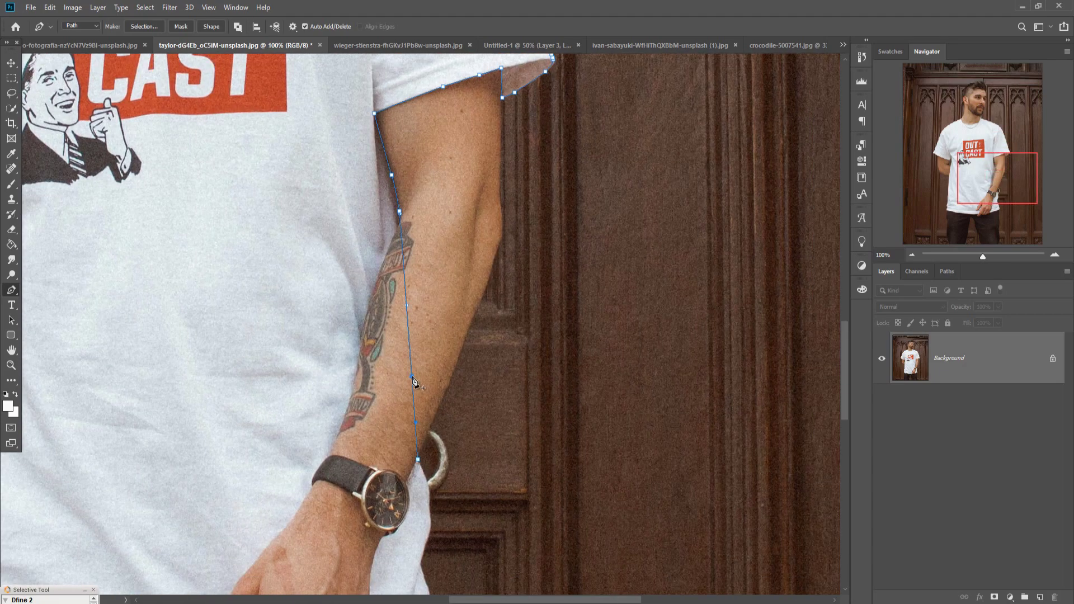
scroll(435, 218, "down", 4)
scroll(430, 258, "down", 2)
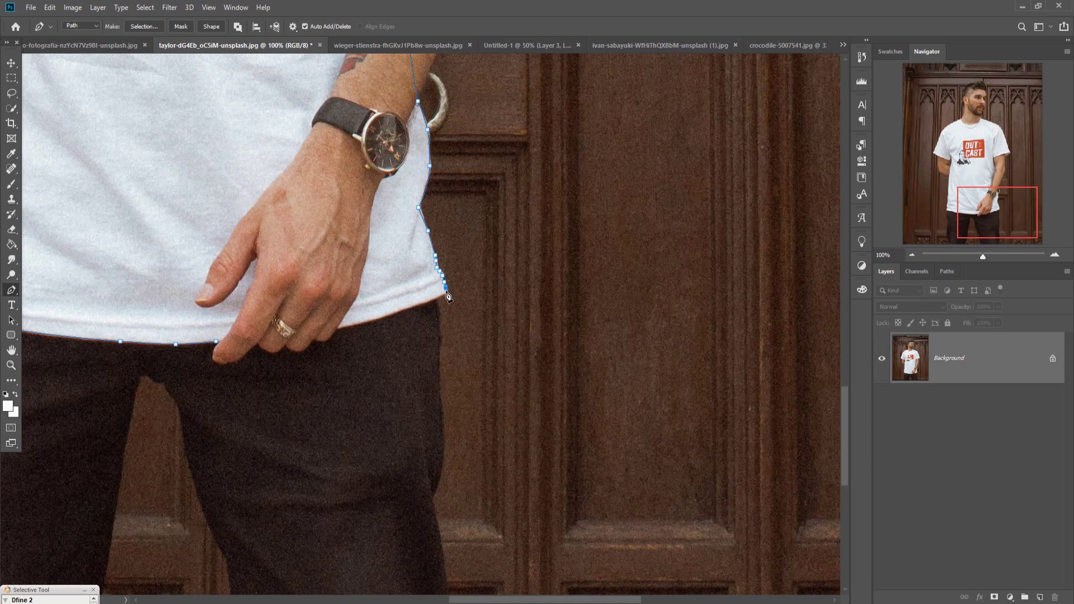
Finish the path around the T-shirt and convert it into a selection.
key("ctrl+0")
right_click(404, 312)
left_click(430, 362)
key("Return")
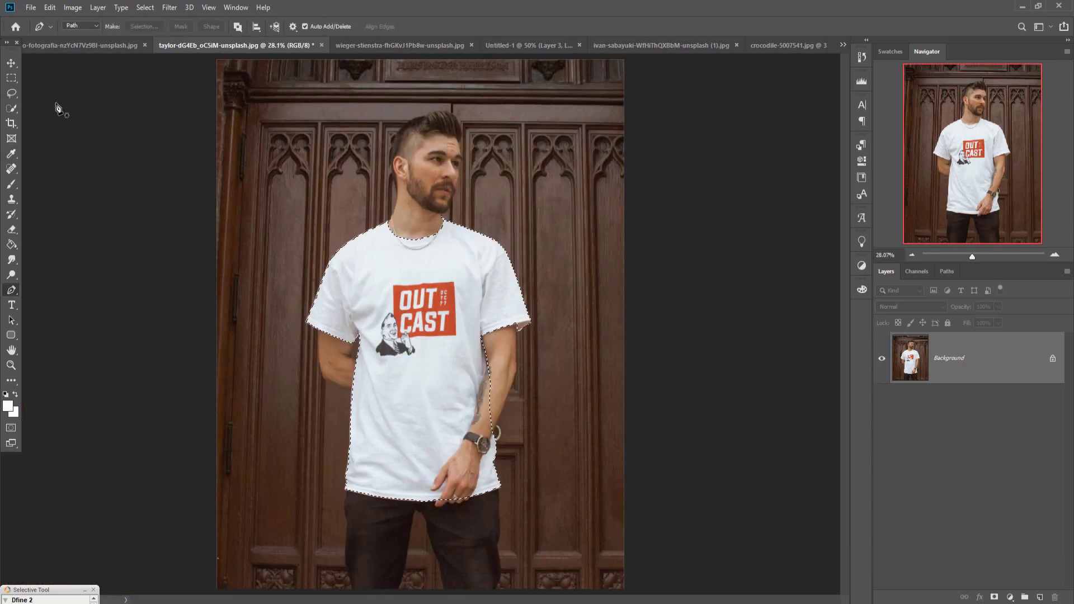
Copy the selected T-shirt onto a new layer and hide the Background layer.
left_click(11, 63)
left_click(50, 8)
left_click(54, 6)
left_click(51, 6)
left_click(70, 110)
left_click(882, 410)
Copy the shirt's lower left part to a new layer, flip it horizontally and place it over the arm and hand.
left_click(11, 94)
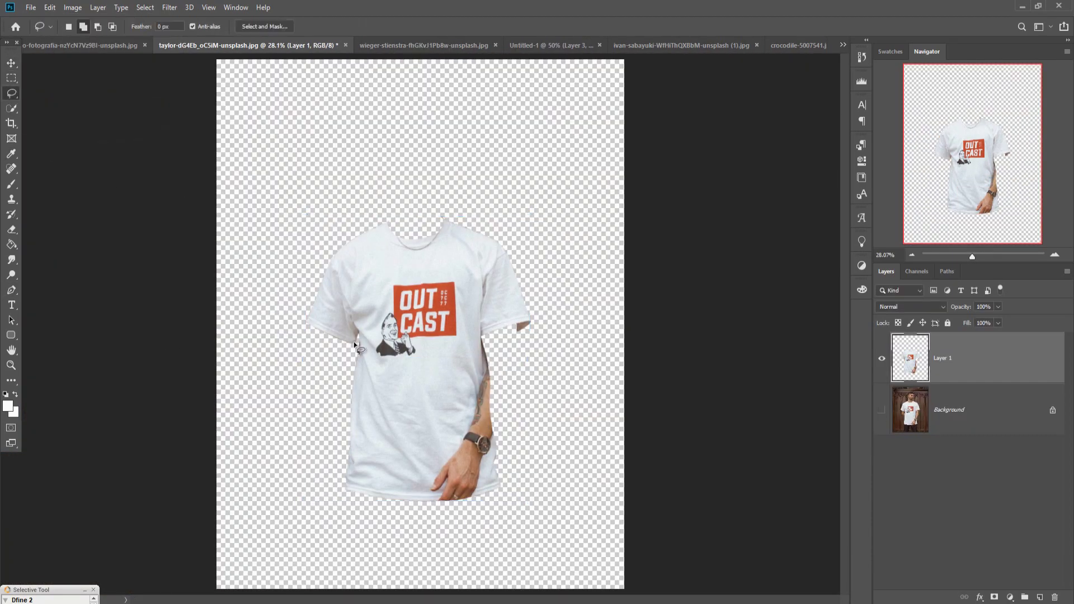
left_click_drag(417, 520, 365, 333)
key("v")
key("ctrl+j")
left_click(50, 8)
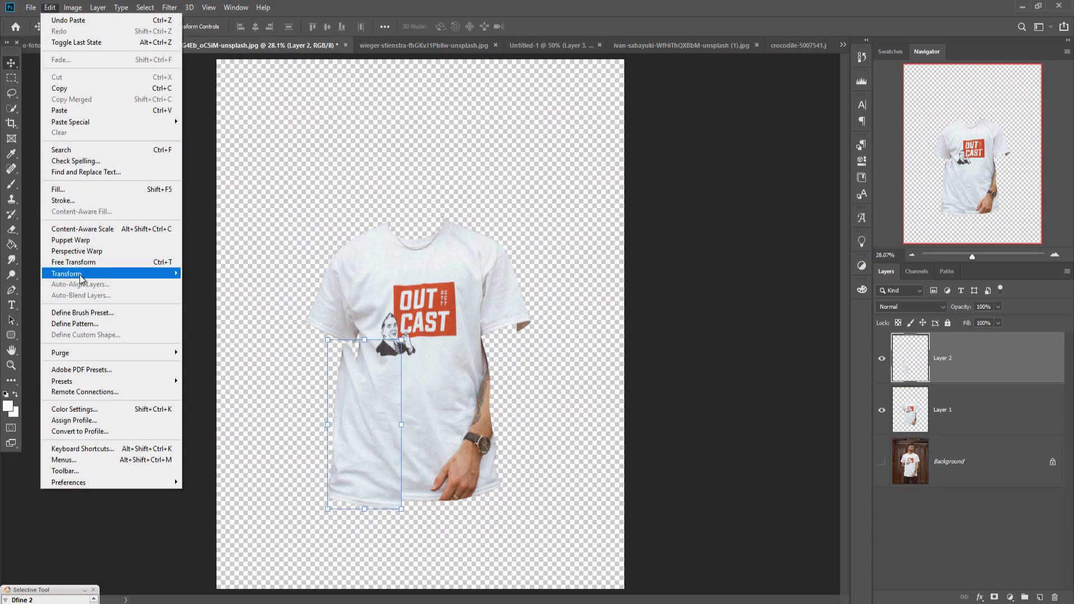
left_click(219, 361)
left_click_drag(372, 411, 415, 248)
key("ctrl+plus")
key("ctrl+plus")
left_click_drag(461, 391, 469, 394)
Warp the mirrored piece to fit the shirt's right side, and blend its inner edge with a brushed layer mask.
left_click(50, 8)
mouse_move(78, 272)
left_click(204, 347)
left_click_drag(480, 132, 460, 110)
key("Return")
left_click(994, 597)
key("b")
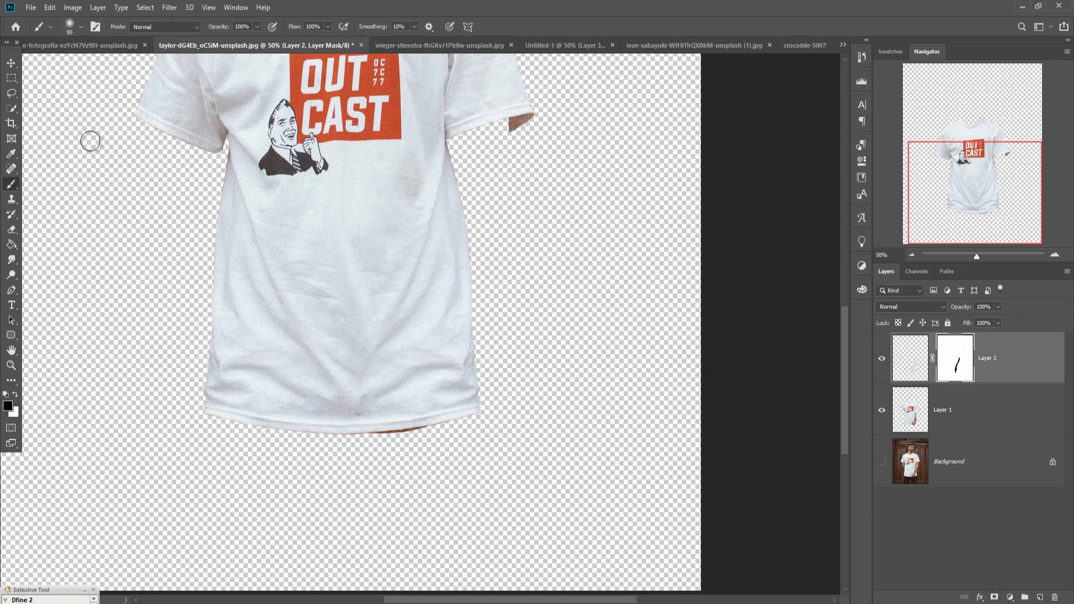
Warp the mirrored piece's bottom edge to cover the remaining skin below the hem.
left_click(11, 62)
left_click(50, 7)
mouse_move(78, 273)
left_click(204, 346)
left_click_drag(392, 436, 392, 440)
left_click_drag(348, 435, 335, 436)
key("Return")
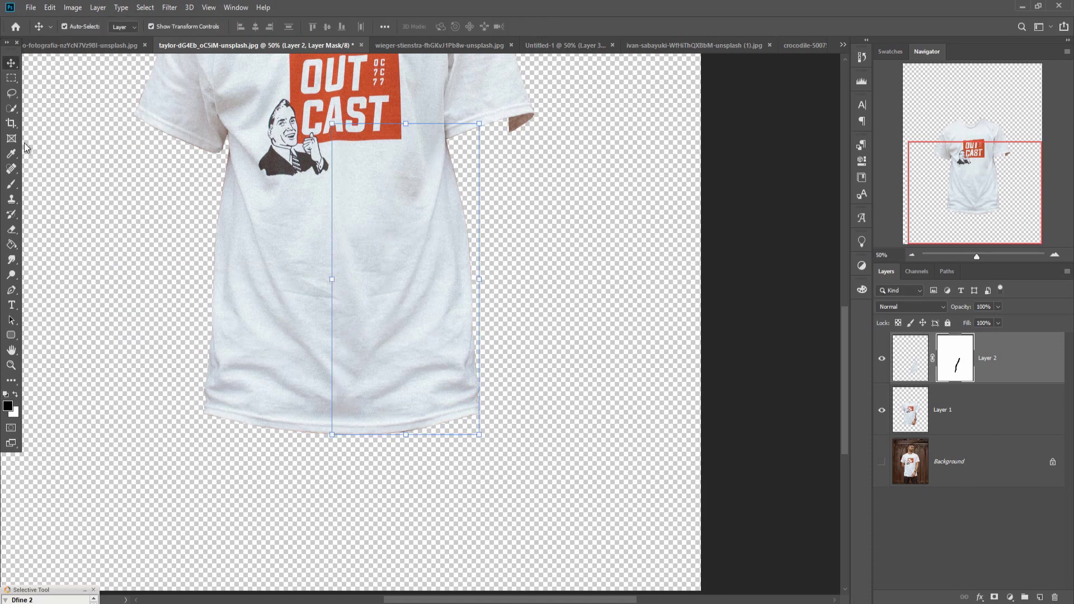
Merge the mirrored piece and the T-shirt into one layer.
key("ctrl+minus")
key("ctrl+minus")
left_click(1001, 411, "ctrl")
right_click(1006, 411)
left_click(866, 459)
Remove the left and right parts of the necklace from the shirt by lassoing each and filling it from the surrounding fabric.
key("ctrl+plus")
key("ctrl+plus")
key("ctrl+plus")
left_click_drag(491, 326, 499, 493)
key("ctrl+plus")
key("ctrl+plus")
key("ctrl+plus")
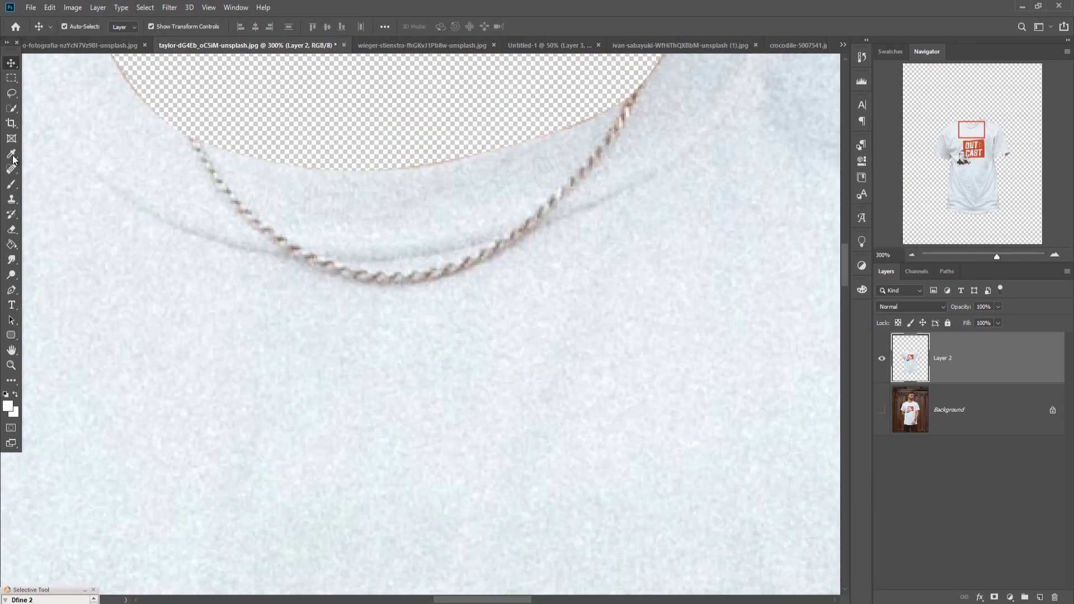
key("l")
left_click_drag(308, 274, 184, 141)
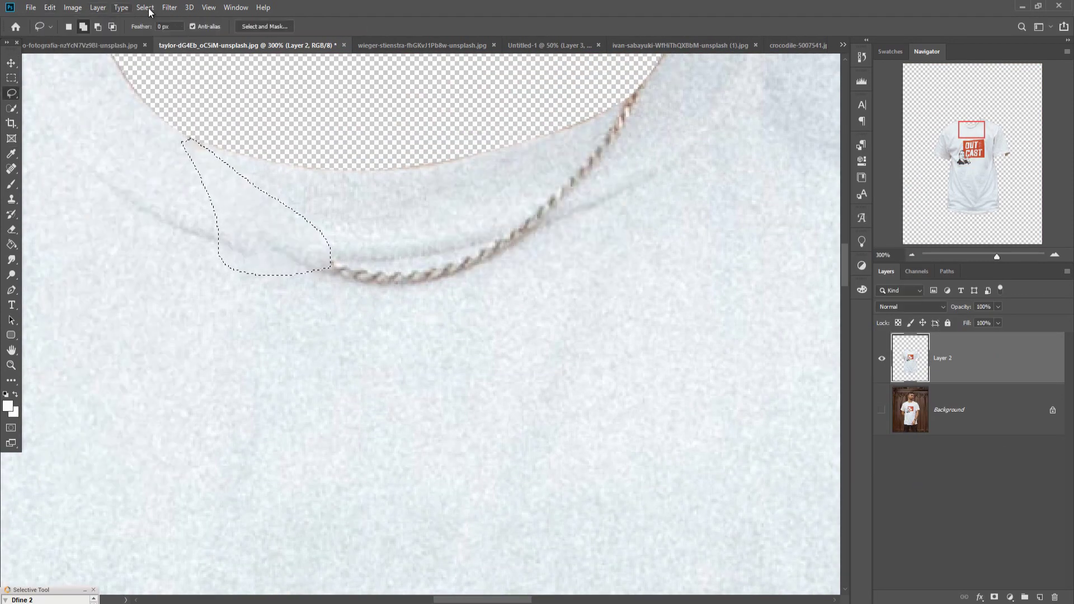
left_click_drag(480, 254, 614, 110)
left_click(49, 8)
left_click(66, 187)
key("Return")
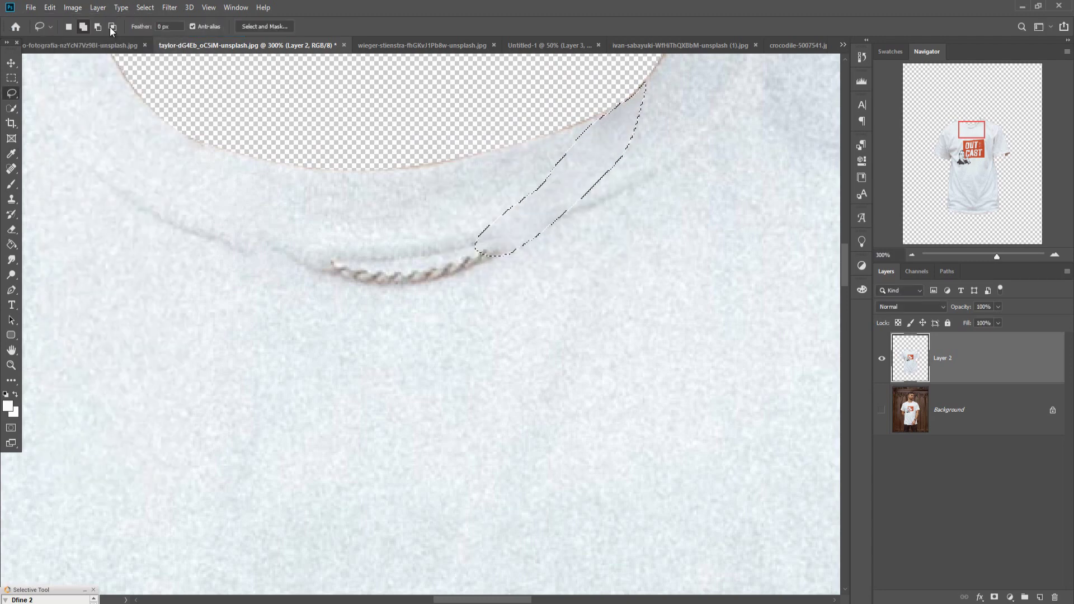
Lasso the remaining middle piece of the necklace, fill it with shirt fabric and clear the selection.
left_click(145, 8)
left_click(156, 30)
left_click_drag(321, 276, 339, 262)
left_click(49, 8)
left_click(66, 200)
left_click(613, 166)
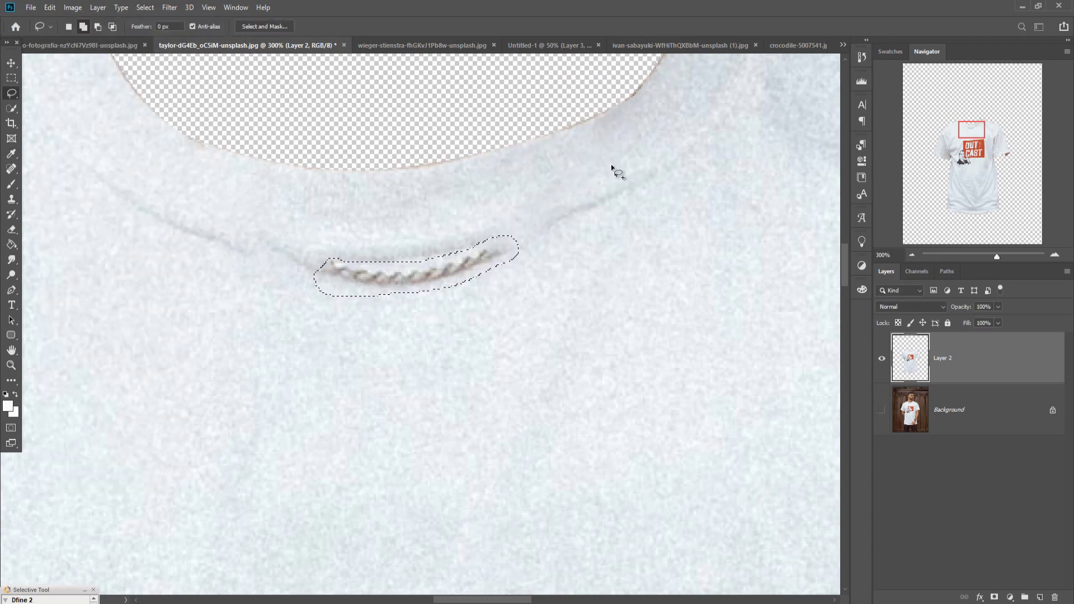
left_click(145, 8)
left_click(151, 31)
Bring the cleaned T-shirt into the Untitled-1 composite and scale it to 29.75% over the sketched torso.
left_click(11, 63)
key("ctrl+0")
left_click_drag(249, 46, 671, 92)
left_click(599, 45)
left_click_drag(800, 397, 467, 453)
left_click(990, 94)
left_click_drag(674, 210, 489, 449)
left_click_drag(392, 520, 423, 420)
key("ctrl+minus")
left_click_drag(484, 454, 422, 376)
left_click_drag(404, 342, 434, 343)
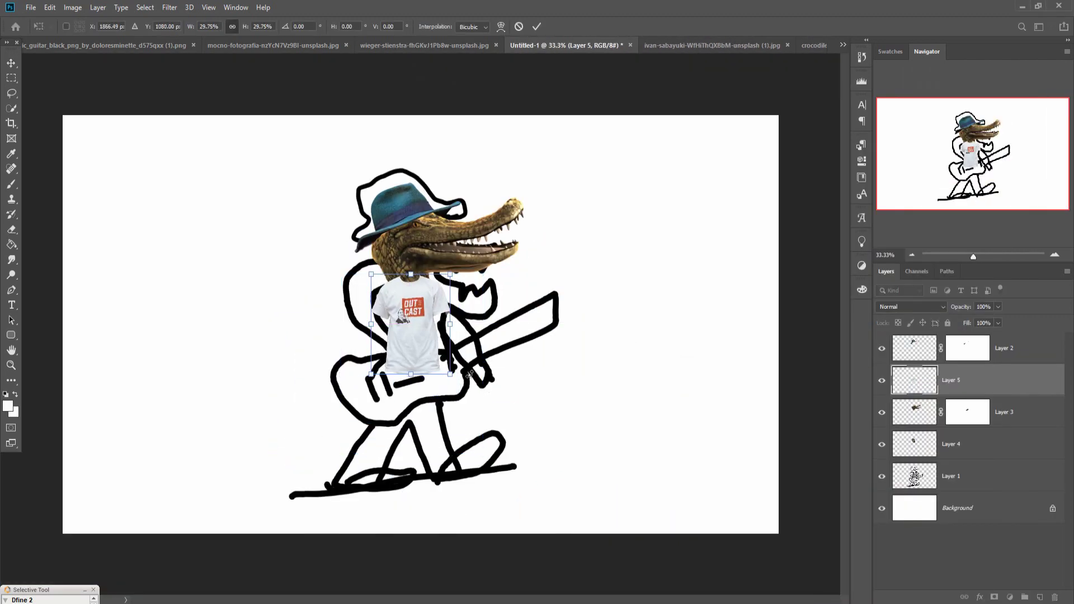
Widen the T-shirt out of proportion and position it beneath the crocodile's neck, down to the sketched guitar.
key("ctrl+plus")
key("ctrl+plus")
left_click_drag(481, 428, 512, 467)
left_click_drag(458, 381, 446, 385)
left_click_drag(499, 471, 538, 439)
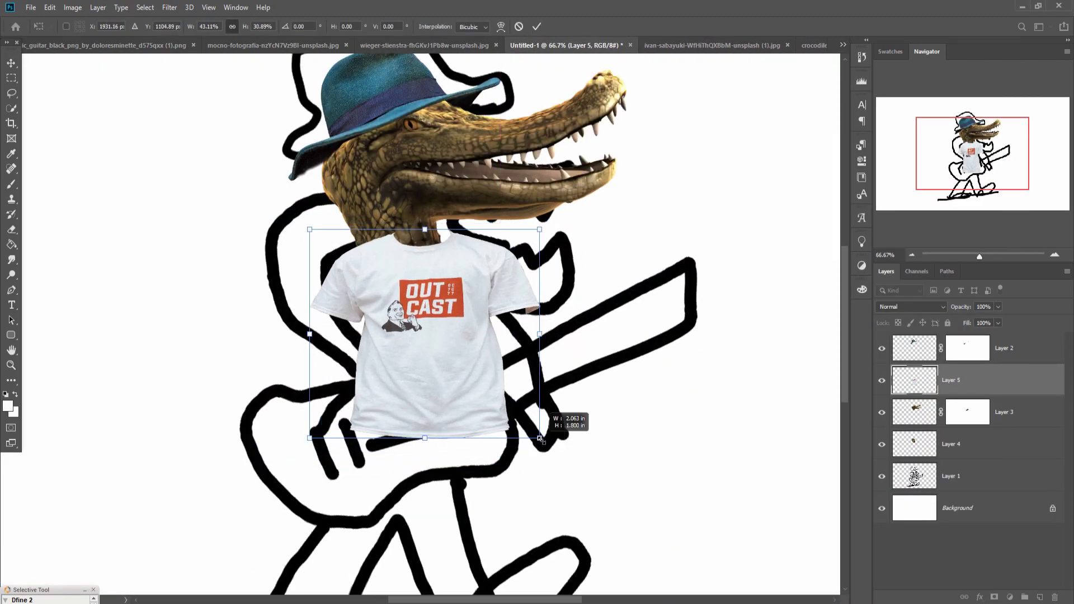
left_click_drag(464, 347, 443, 352)
left_click_drag(529, 233, 526, 230)
left_click_drag(450, 292, 399, 277)
key("Return")
Warp the neck piece on Layer 4 so its lower end tapers into the T-shirt's collar.
left_click(959, 445)
left_click(50, 8)
mouse_move(71, 272)
left_click(214, 347)
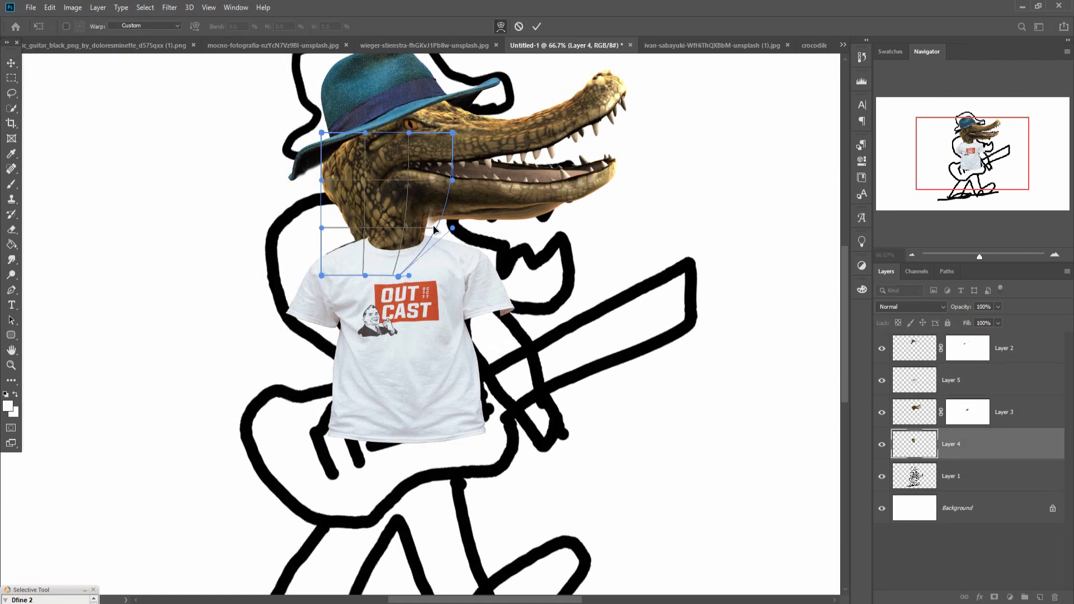
key("Return")
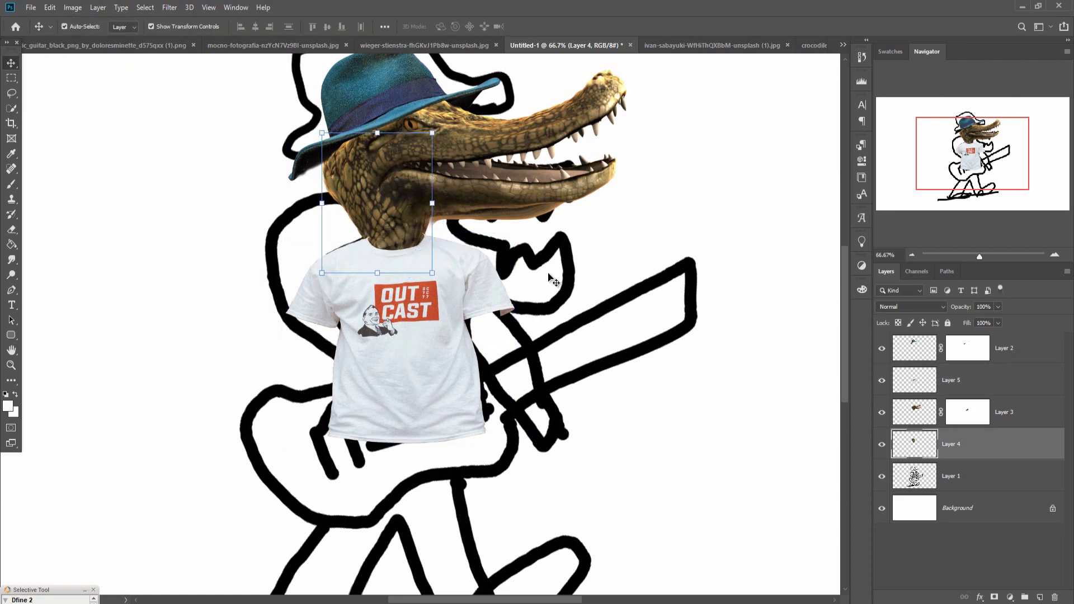
Warp the T-shirt on Layer 5, reshaping the collar and shoulders around the crocodile's neck.
left_click(915, 386)
left_click(50, 8)
mouse_move(71, 273)
left_click(214, 347)
left_click_drag(439, 233, 446, 222)
left_click_drag(363, 233, 344, 236)
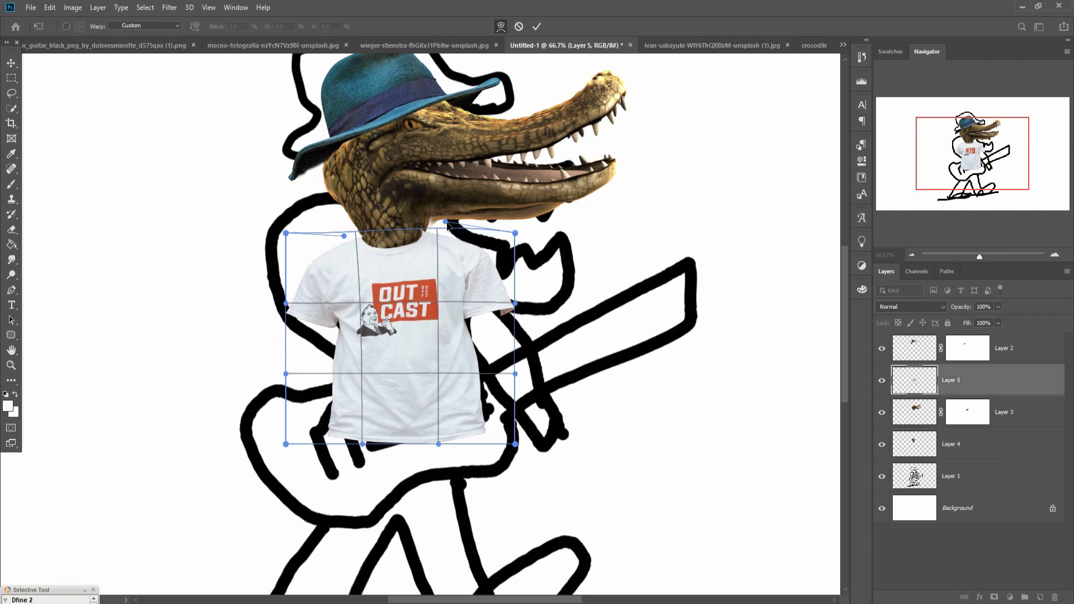
left_click_drag(447, 222, 453, 225)
left_click(536, 27)
Add a layer mask to the T-shirt layer and touch up Layer 3's mask where the crocodile's jaw meets the neck.
left_click(994, 597)
key("b")
key("ctrl+plus")
left_click_drag(362, 166, 376, 271)
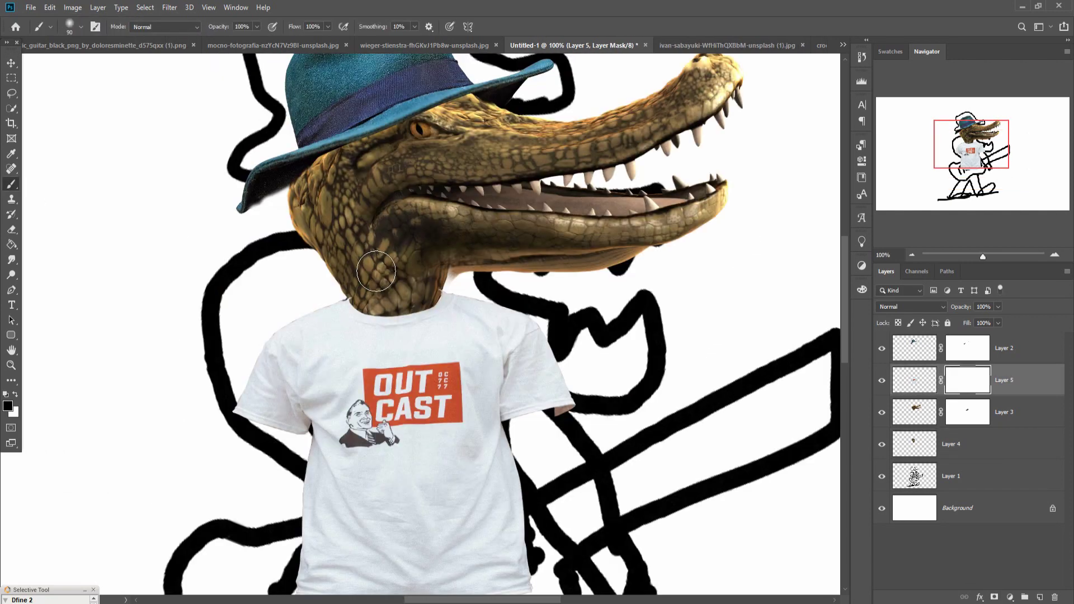
left_click(959, 421)
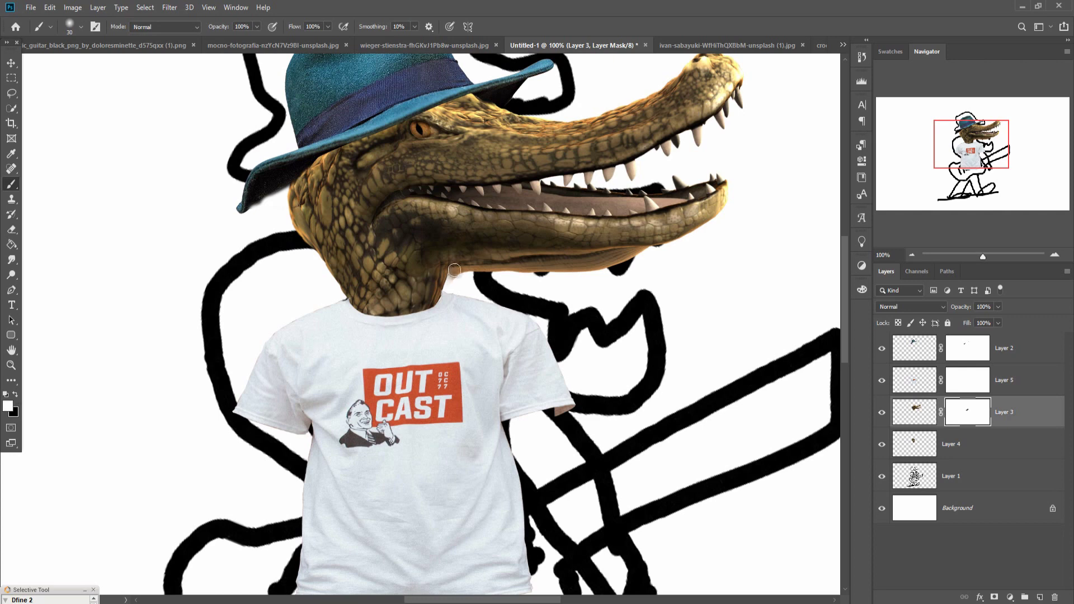
key("v")
key("ctrl+minus")
key("ctrl+minus")
key("ctrl+minus")
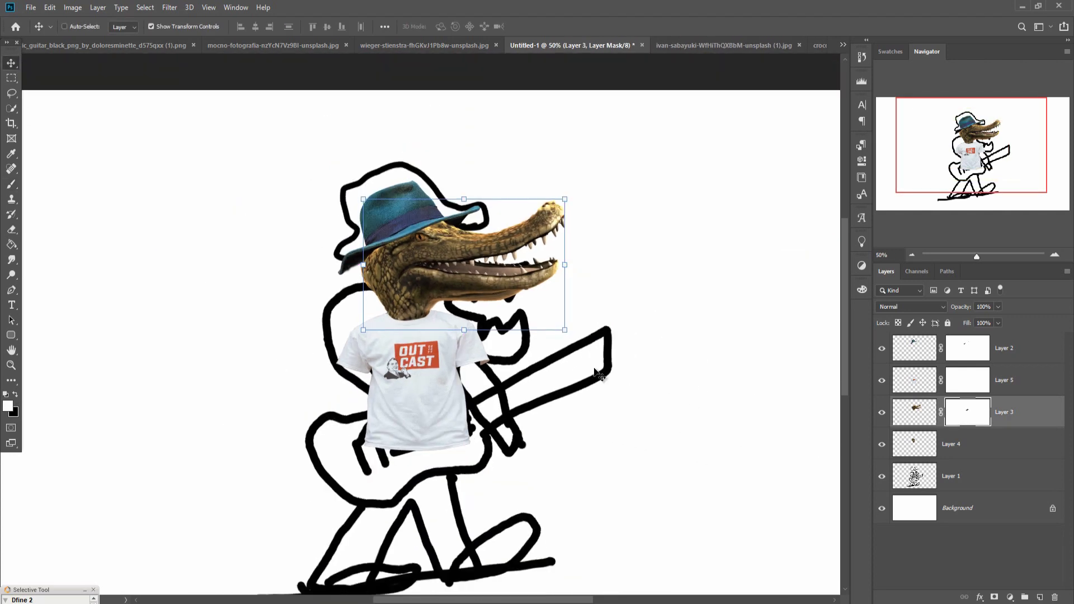
In the wieger-stienstra photo, start a Pen path along the man's shirt hem, across the waistband of the jeans.
left_click(259, 44)
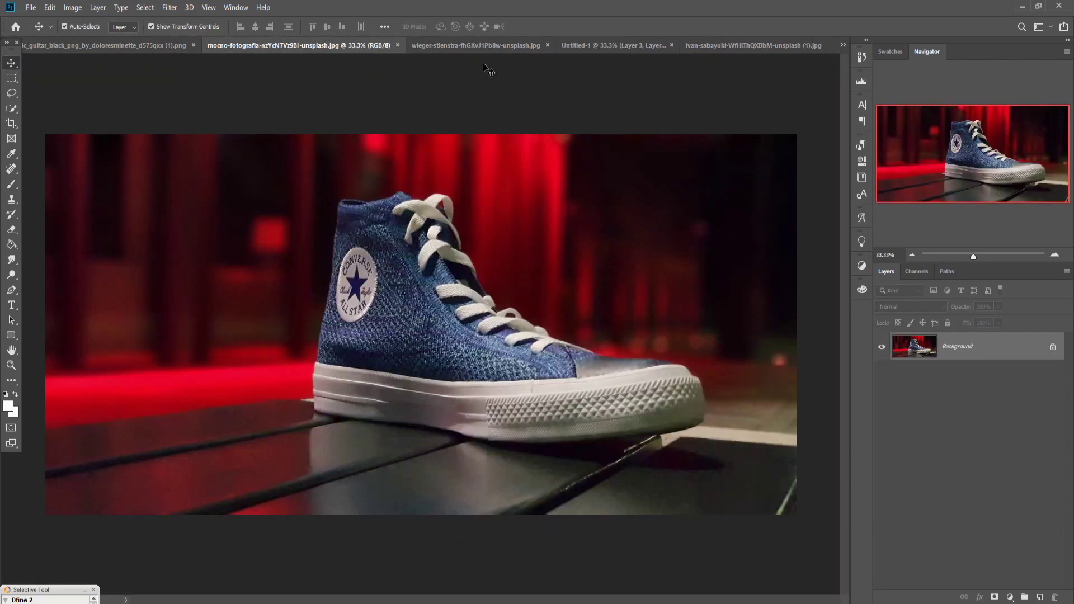
left_click(441, 44)
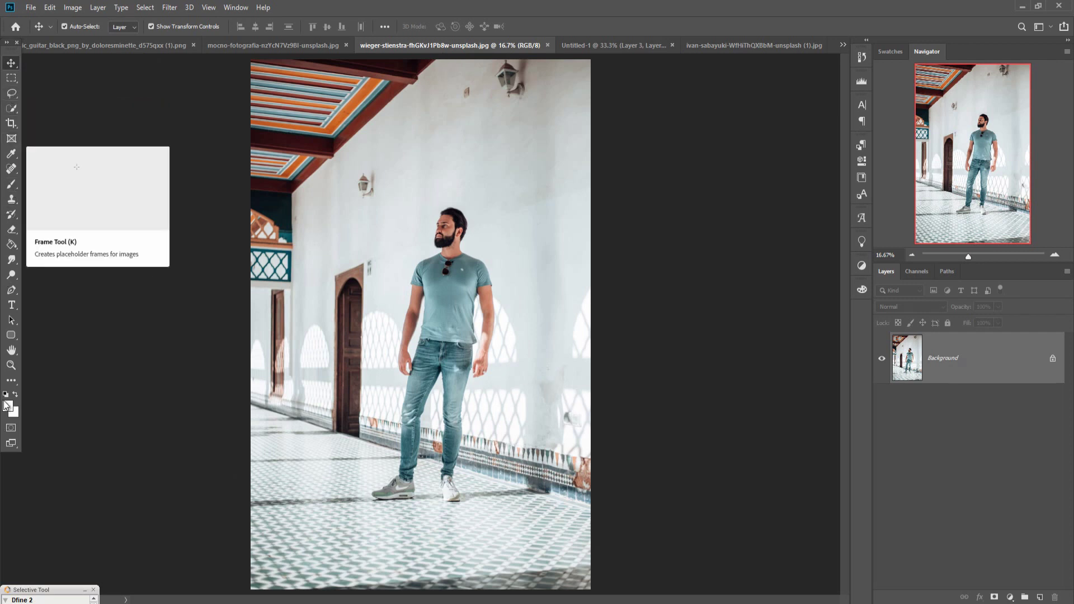
left_click(11, 290)
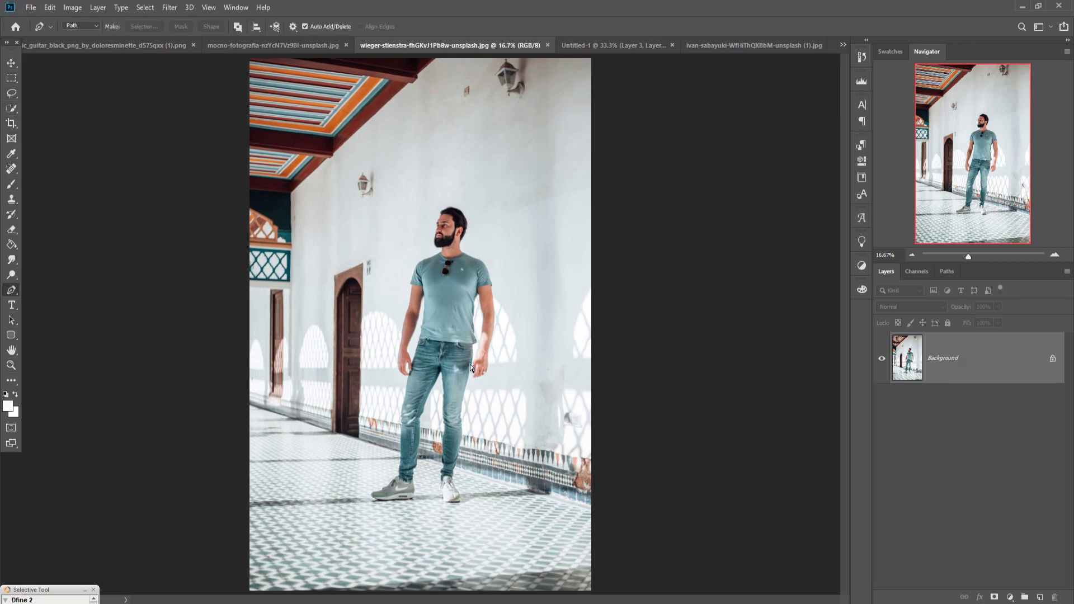
key("ctrl+plus")
key("ctrl+plus")
key("ctrl+plus")
key("ctrl+plus")
key("ctrl+plus")
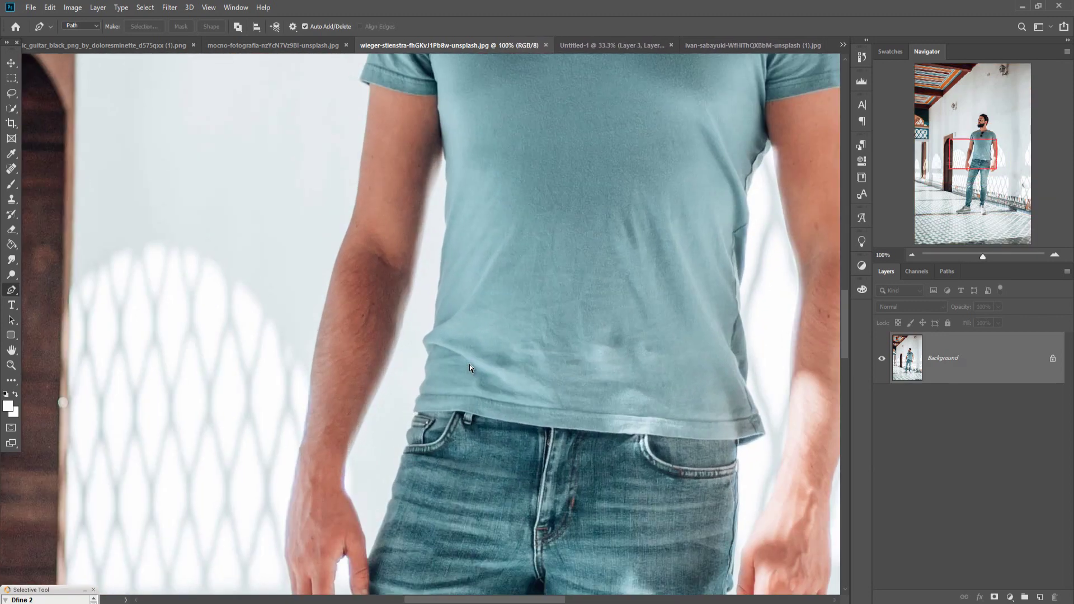
key("ctrl+plus")
left_click_drag(575, 535, 450, 207)
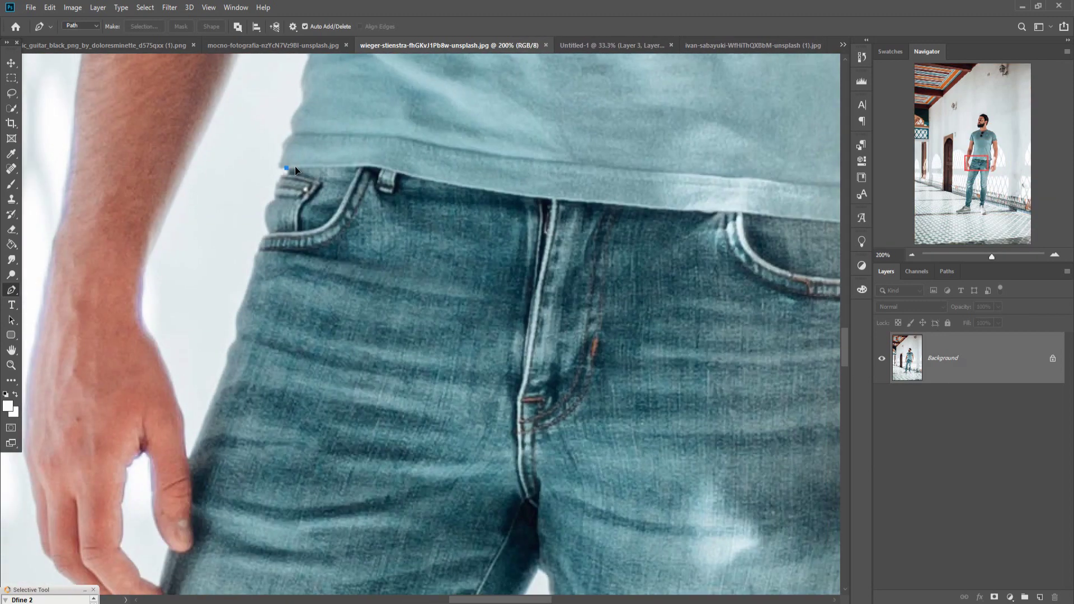
left_click(325, 165)
left_click(361, 165)
left_click(379, 164)
left_click(387, 169)
left_click_drag(721, 212, 727, 212)
left_click_drag(766, 212, 355, 91)
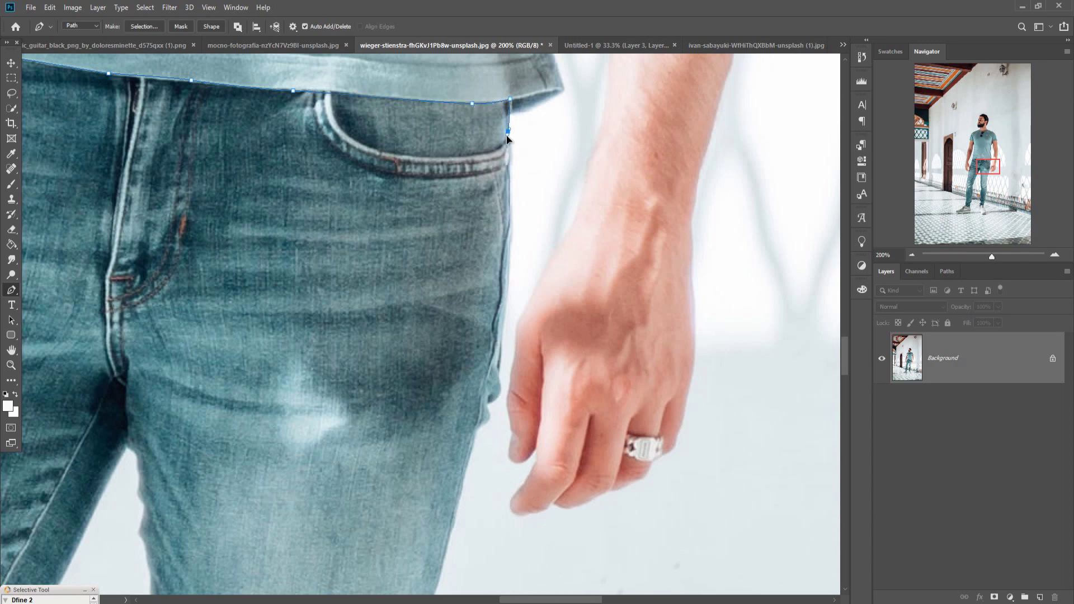
Undo the last anchor and trace the jeans' outer edge from the hem corner down the hip beside the ringed hand.
key("ctrl+z")
key("ctrl+plus")
left_click_drag(546, 60, 341, 278)
left_click(395, 110)
left_click(392, 124)
left_click(389, 128)
left_click(386, 135)
left_click(386, 173)
left_click(390, 454)
left_click_drag(390, 455, 447, 346)
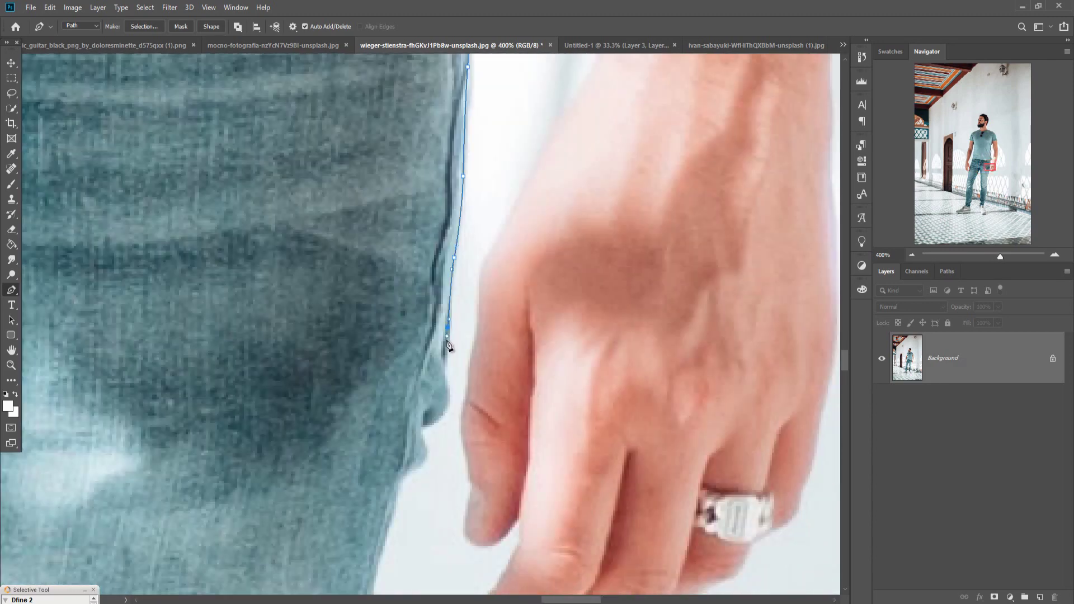
Continue the Pen path around the fabric bulge below the hip and down the outer thigh.
left_click(429, 459)
left_click(403, 478)
left_click(395, 503)
left_click_drag(393, 507, 497, 242)
left_click(455, 410)
left_click_drag(433, 501, 431, 508)
left_click_drag(425, 535, 515, 236)
left_click_drag(504, 251, 501, 262)
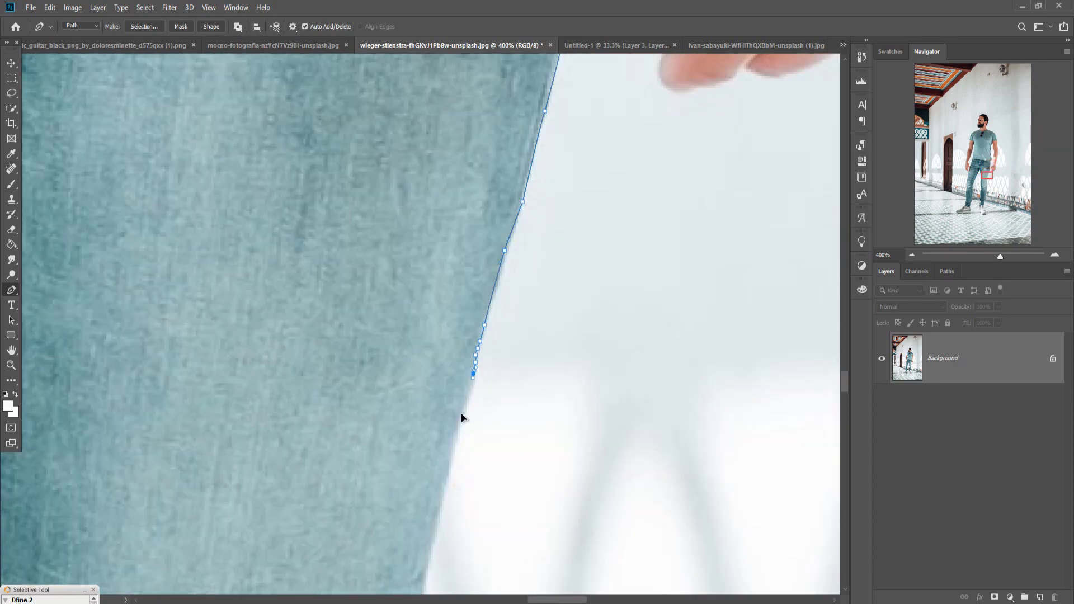
Trace the outer edge of the same trouser leg down the lower thigh and past the folds around the knee.
left_click(465, 412)
left_click(459, 425)
left_click(451, 453)
left_click(447, 473)
left_click(444, 486)
left_click(440, 500)
left_click_drag(436, 507, 500, 243)
left_click(492, 287)
left_click(463, 445)
scroll(462, 445, "down", 5)
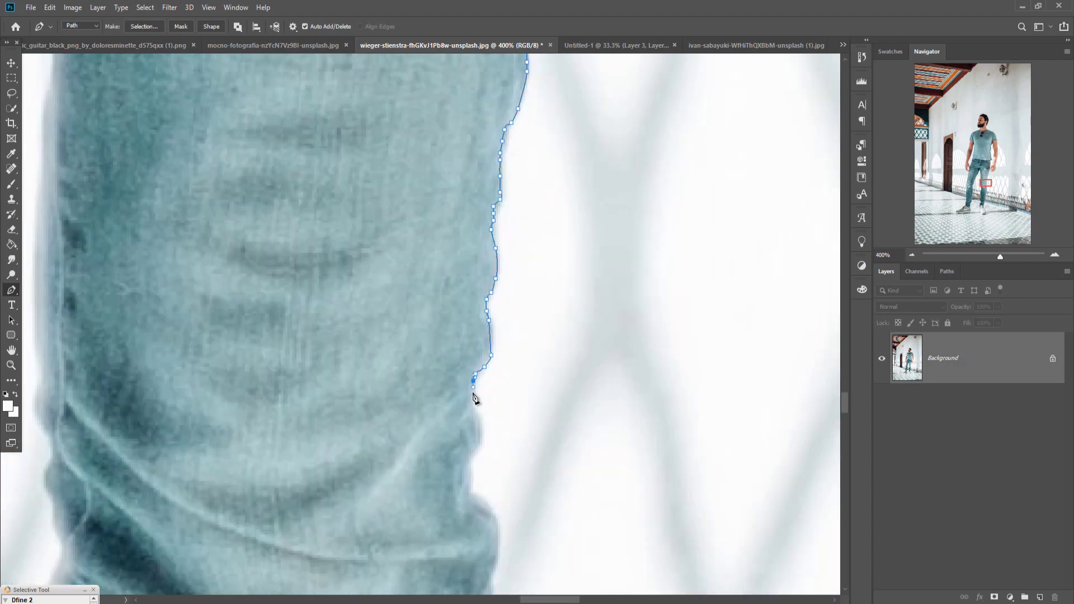
left_click(474, 451)
scroll(474, 451, "down", 5)
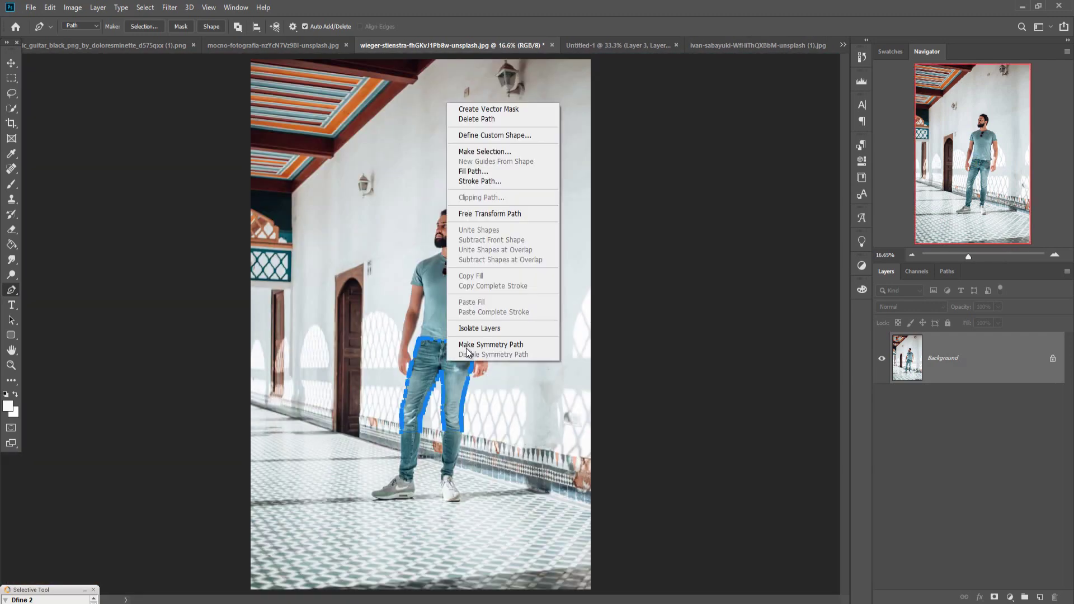
Turn the jeans path into a selection, bring the jeans into Untitled-1 at 57.55% scale and place them beneath the T-shirt.
left_click(476, 151)
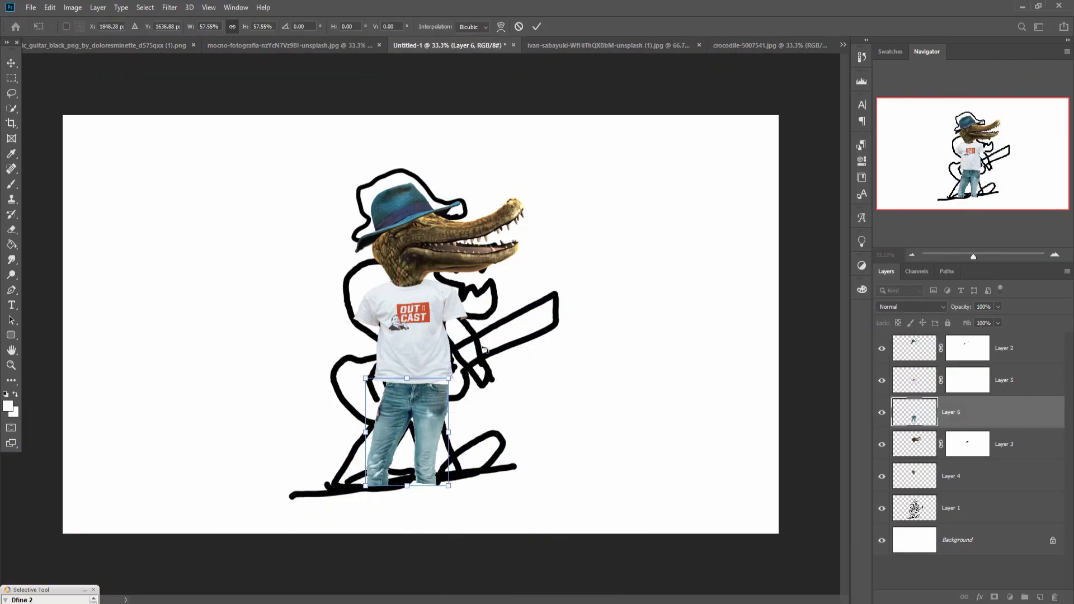
key("ctrl+plus")
key("ctrl+plus")
scroll(446, 307, "down", 4)
left_click_drag(464, 280, 449, 276)
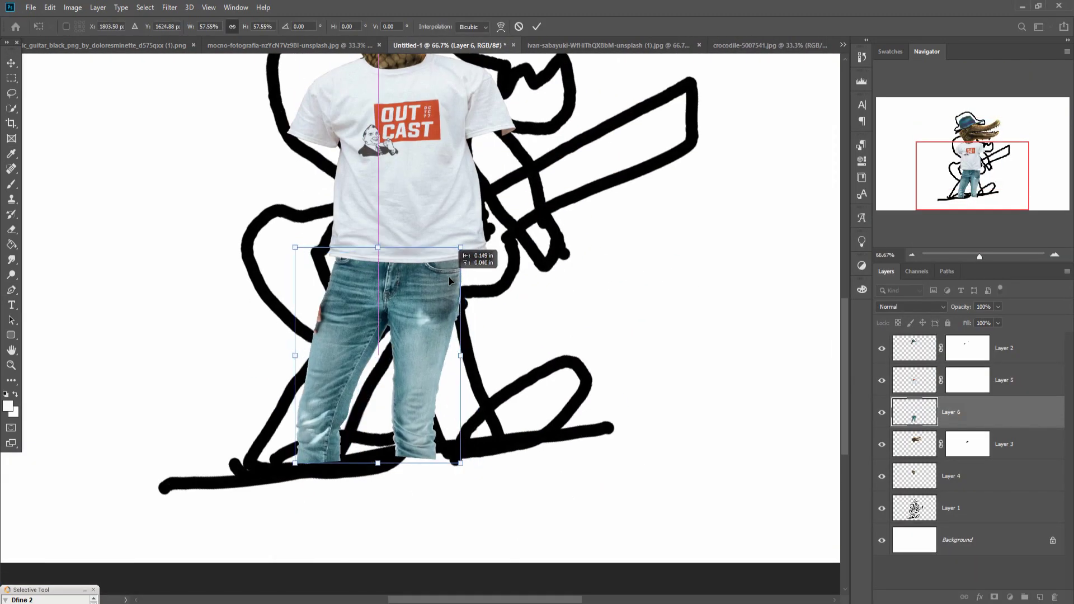
left_click(537, 27)
Widen and slightly rotate the jeans on Layer 6 so their waist fills the width of the T-shirt's hem.
key("ctrl+t")
left_click_drag(460, 355, 477, 355)
left_click_drag(500, 230, 488, 220)
left_click_drag(421, 336, 431, 334)
left_click_drag(499, 461, 514, 450)
left_click_drag(329, 484, 323, 486)
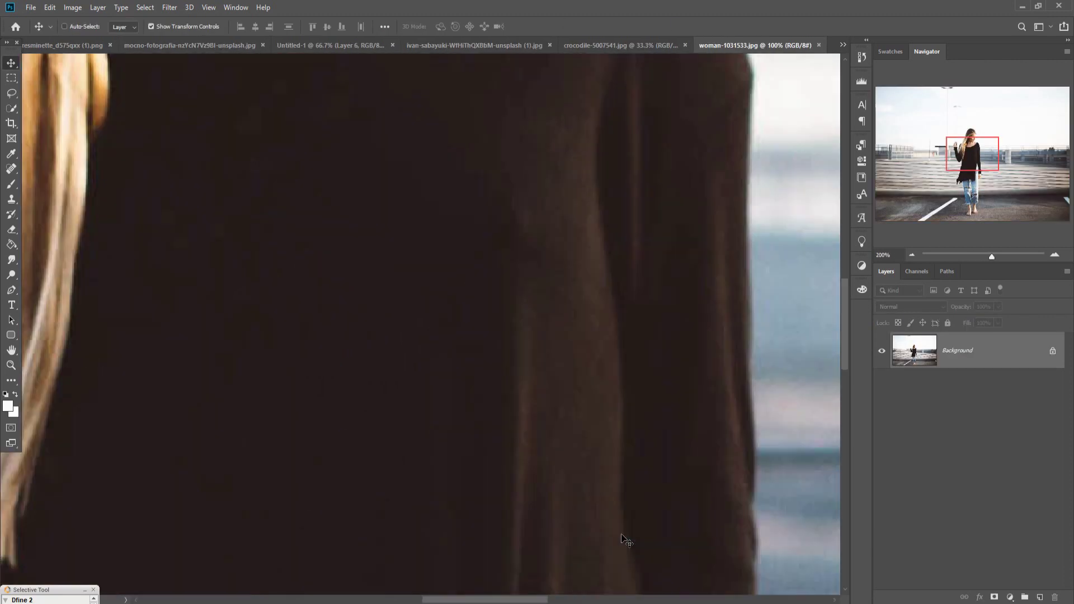
In woman-1031533.jpg, trace the rolled-up jeans cuff with the Pen tool and turn the path into a selection.
scroll(513, 287, "down", 10)
left_click_drag(372, 246, 428, 248)
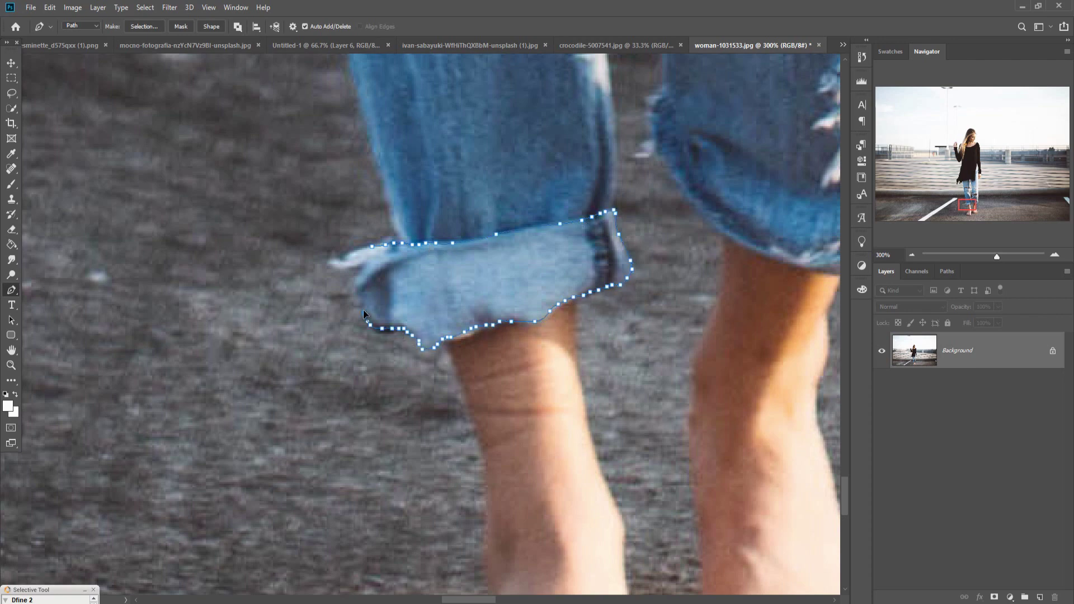
left_click(334, 266)
right_click(440, 265)
left_click(492, 315)
key("Return")
key("v")
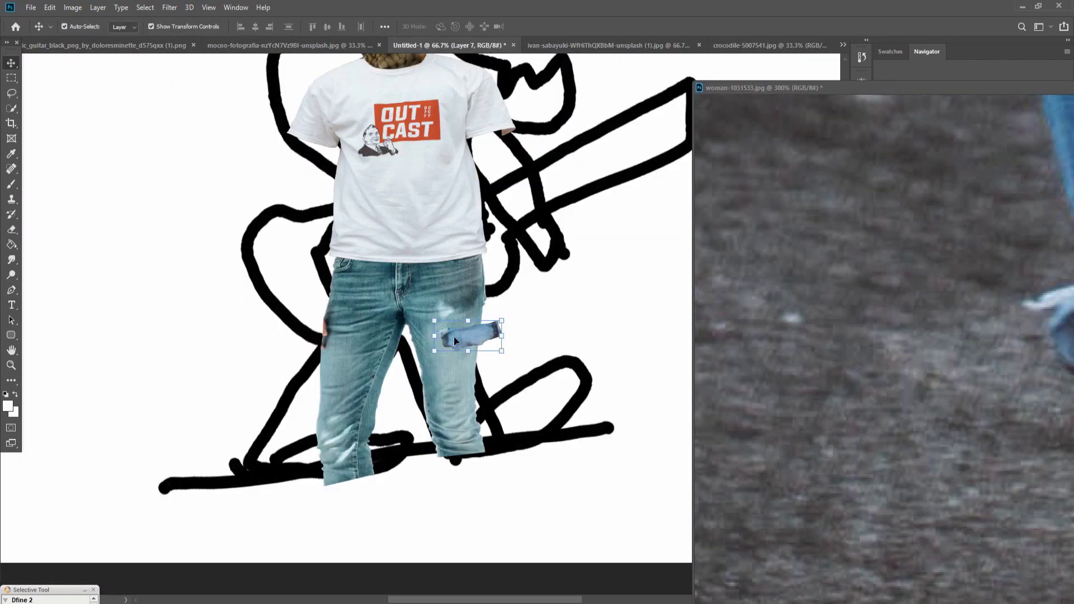
Place the cut-out cuff over the lower end of the left trouser leg in Untitled-1 and apply the Camera Raw Filter.
left_click_drag(454, 337, 392, 425)
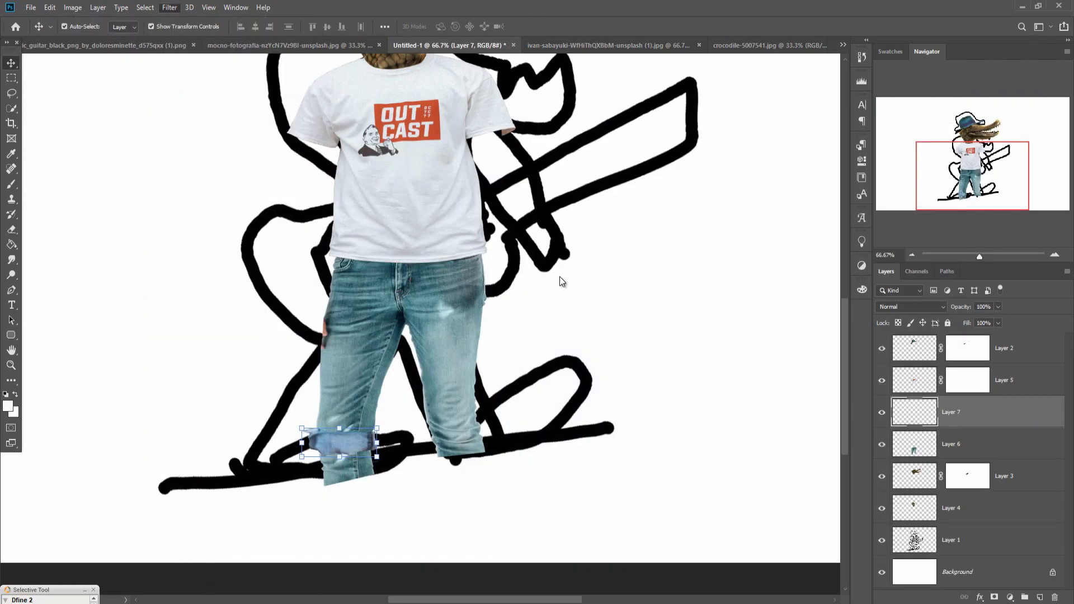
key("ctrl+shift+a")
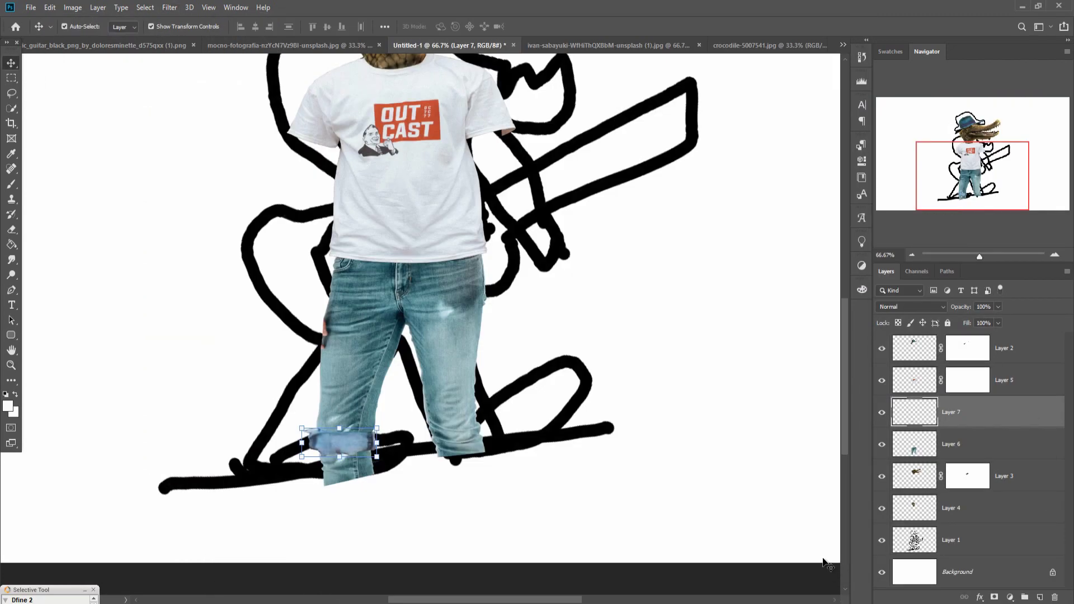
Mask the jeans on Layer 6 and paint away the denim sticking out below the left cuff.
left_click(336, 448)
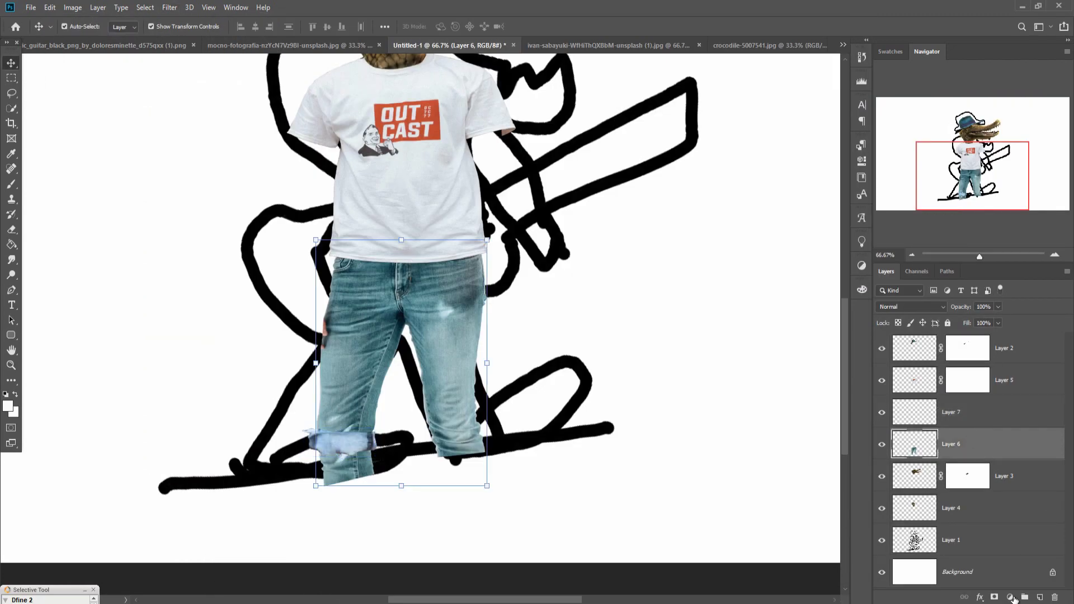
key("b")
mouse_move(319, 461)
left_mouse_down()
mouse_move(362, 463)
mouse_move(356, 476)
mouse_move(466, 464)
mouse_move(493, 427)
left_mouse_up()
Duplicate the cuff layer, flip the copy horizontally and fit it over the end of the right trouser leg.
left_click(12, 62)
right_click(999, 412)
left_click(877, 175)
left_click(631, 161)
left_click(49, 8)
left_click(216, 404)
left_click(537, 27)
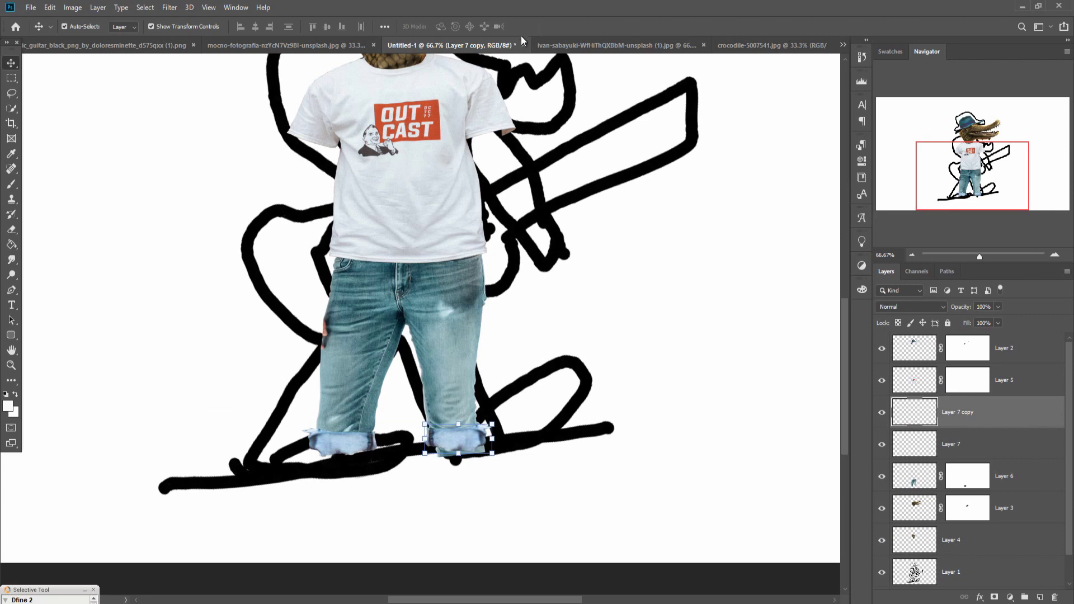
Paint black on Layer 6's mask to hide the denim sticking out below the right cuff.
left_click(975, 486)
left_click(11, 184)
left_click_drag(437, 455, 482, 451)
left_click(11, 62)
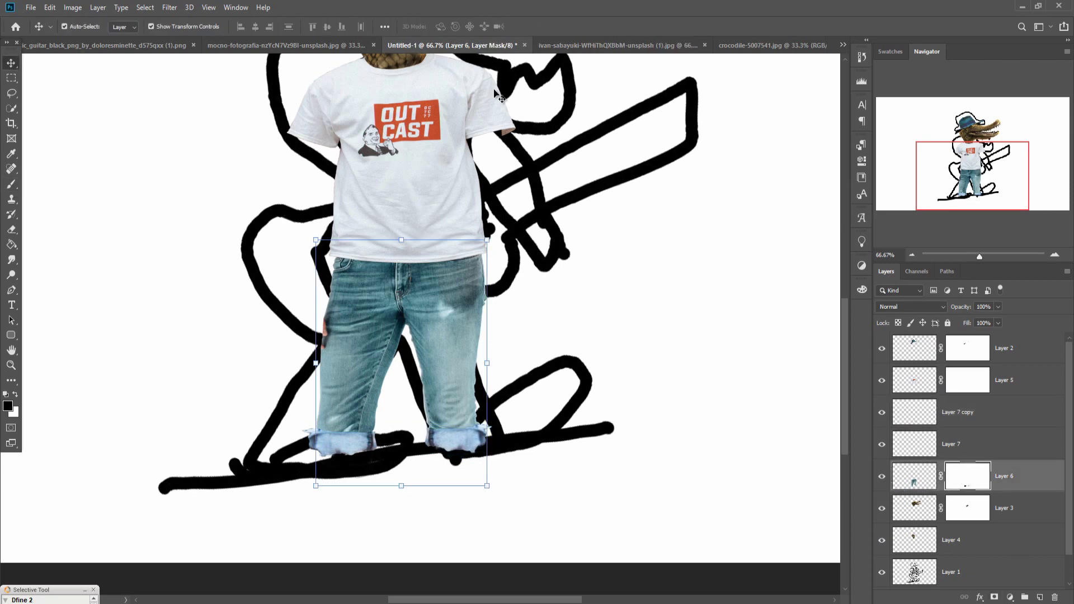
In the Converse sneaker photo, start a Pen path over the toe cap and down the front of the rubber sole.
left_click(615, 46)
left_click(768, 46)
left_click(246, 46)
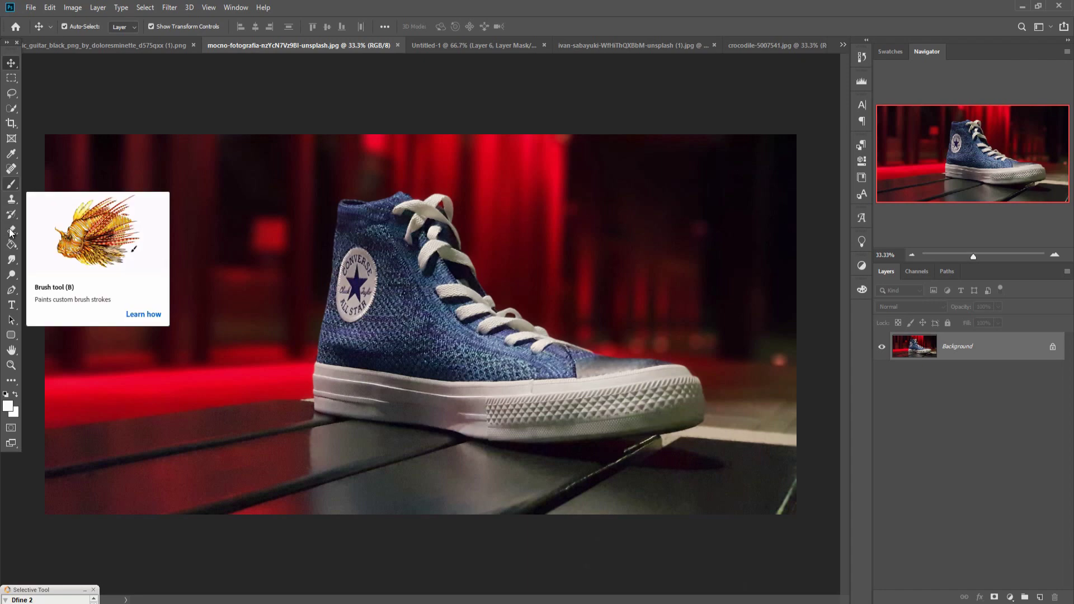
left_click(11, 290)
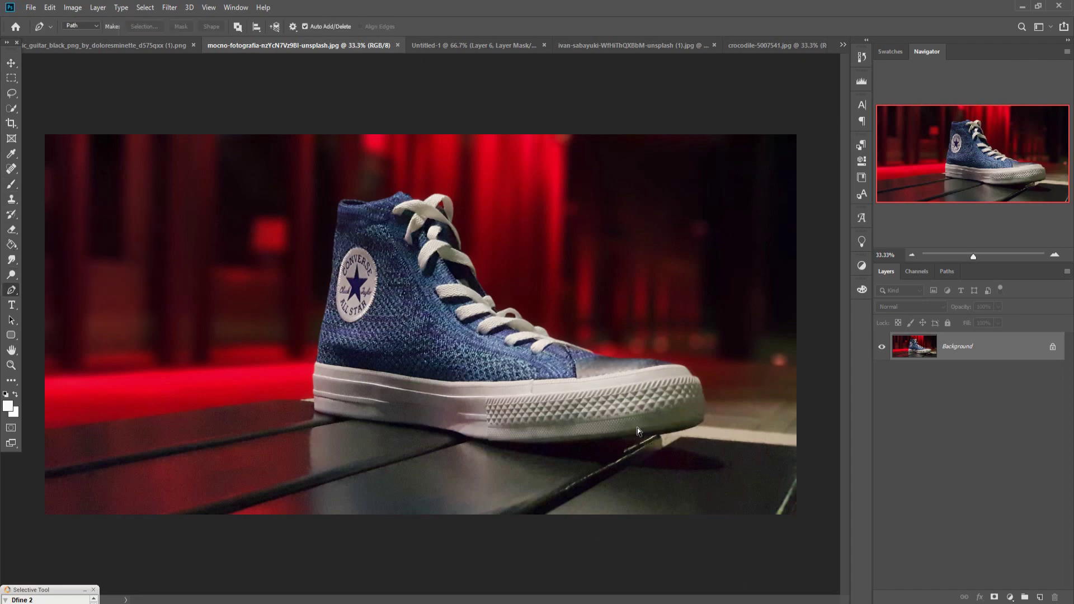
key("ctrl+plus")
key("ctrl+plus")
left_click_drag(661, 443, 315, 271)
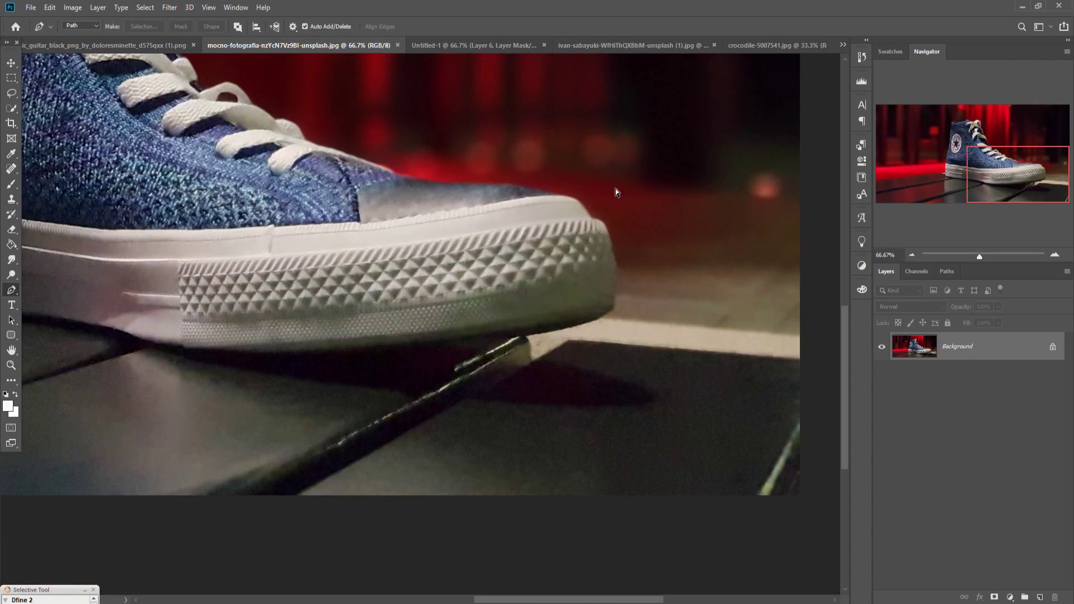
key("ctrl+plus")
key("ctrl+plus")
left_click_drag(671, 208, 297, 465)
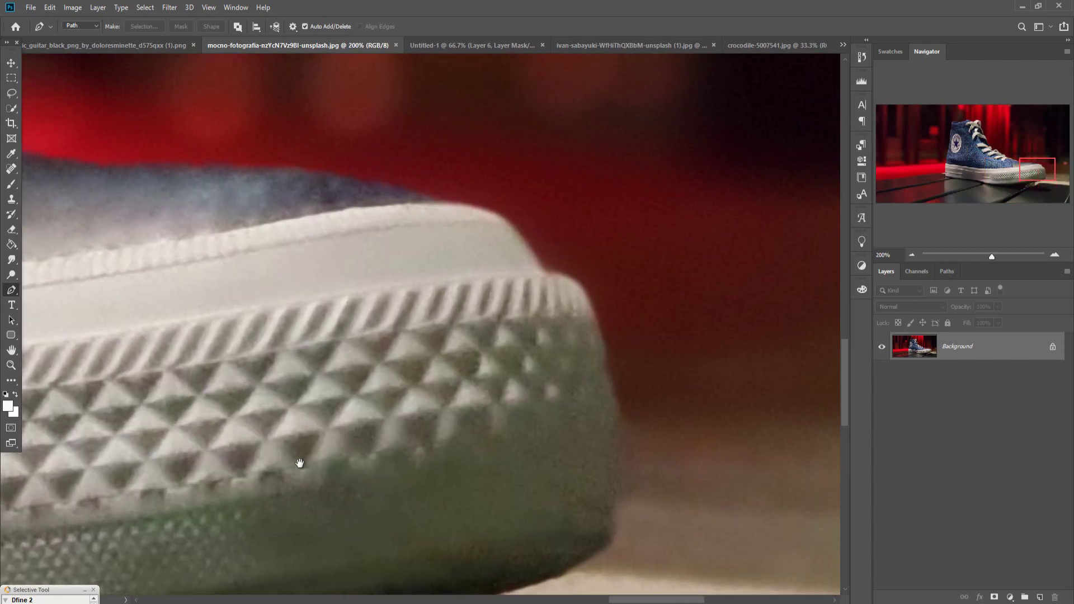
left_click(382, 187)
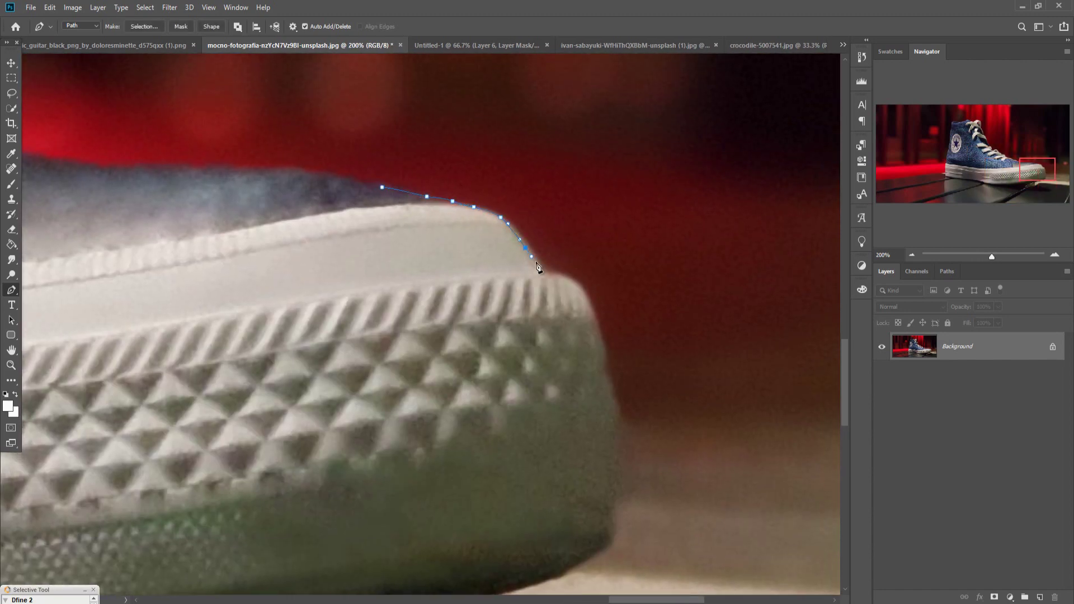
left_click(621, 428)
left_click(615, 492)
Trace the sneaker's underside from the toe back to the heel, rounding the lower heel corner.
left_click_drag(565, 565, 763, 297)
left_click(691, 321)
left_click_drag(290, 400, 508, 308)
mouse_move(212, 291)
left_mouse_down()
mouse_move(494, 271)
mouse_move(783, 280)
left_mouse_up()
left_click_drag(588, 202, 526, 194)
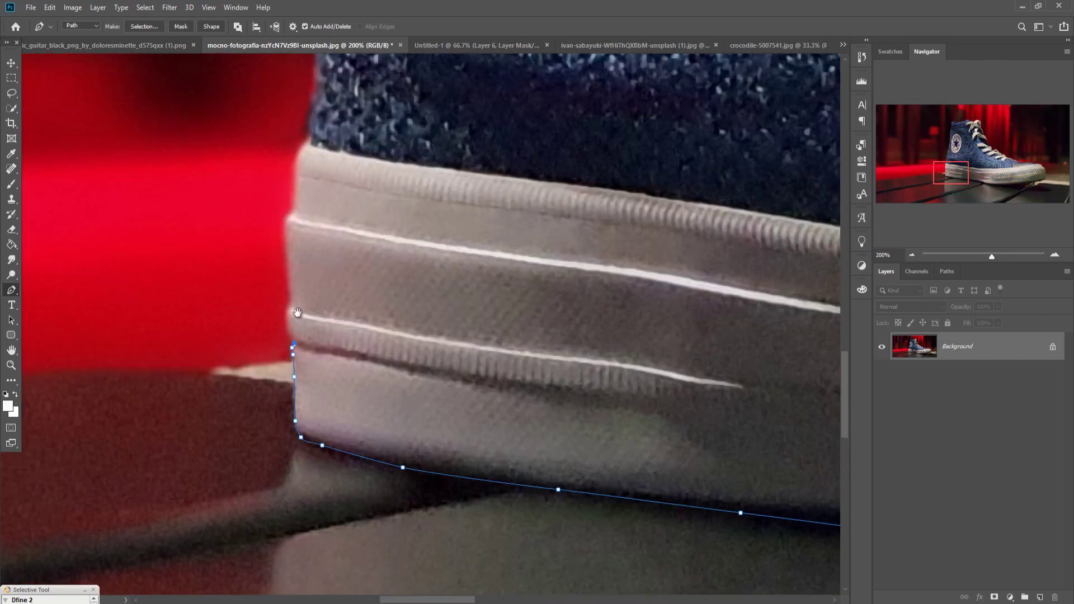
Continue the Pen path up the sneaker's heel, past the star patch and along the ankle opening.
scroll(292, 351, "up", 1)
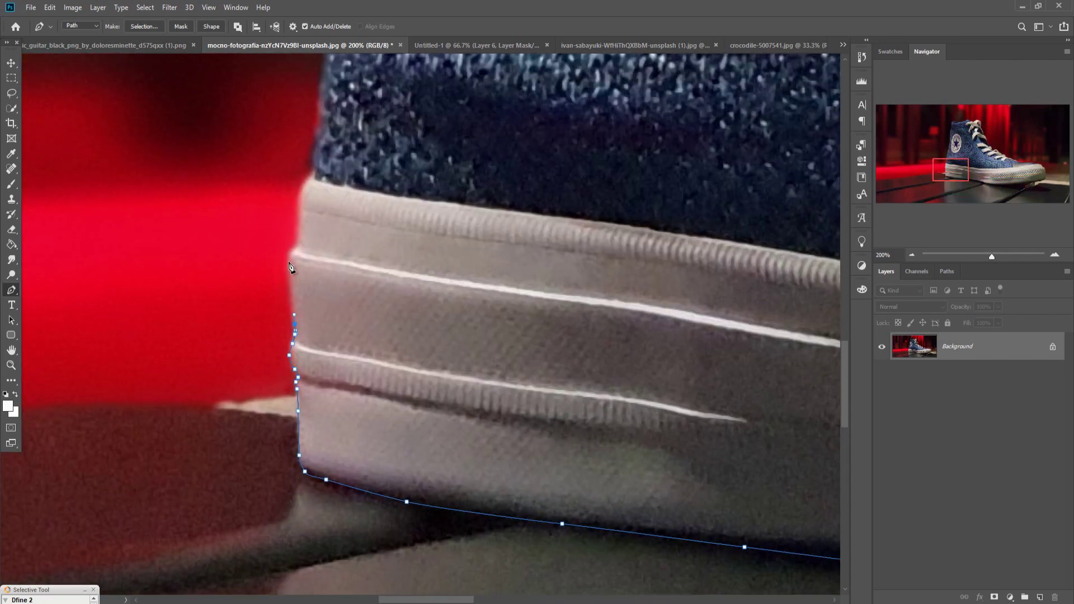
scroll(318, 150, "up", 5)
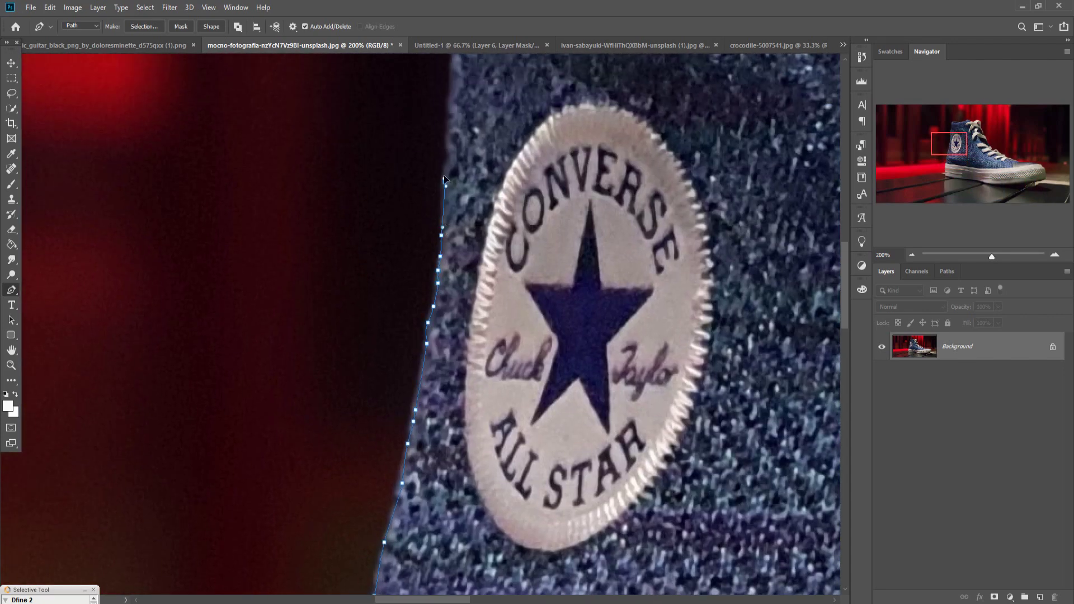
scroll(489, 346, "up", 4)
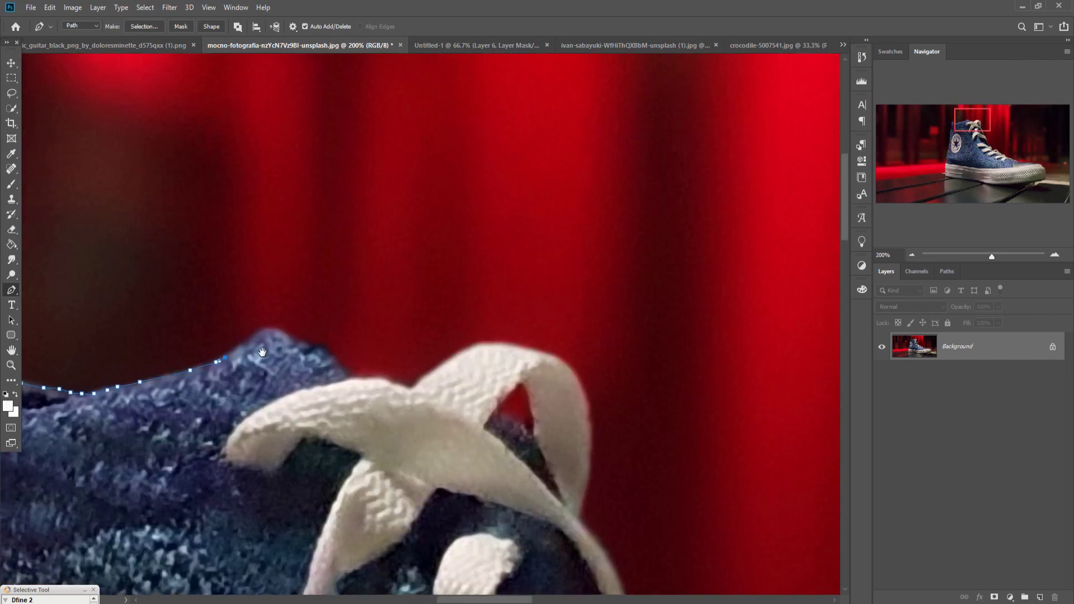
Continue the sneaker's Pen path over the laces and down to the toe cap, close it and make a selection from it.
left_click(370, 381)
left_click(472, 395)
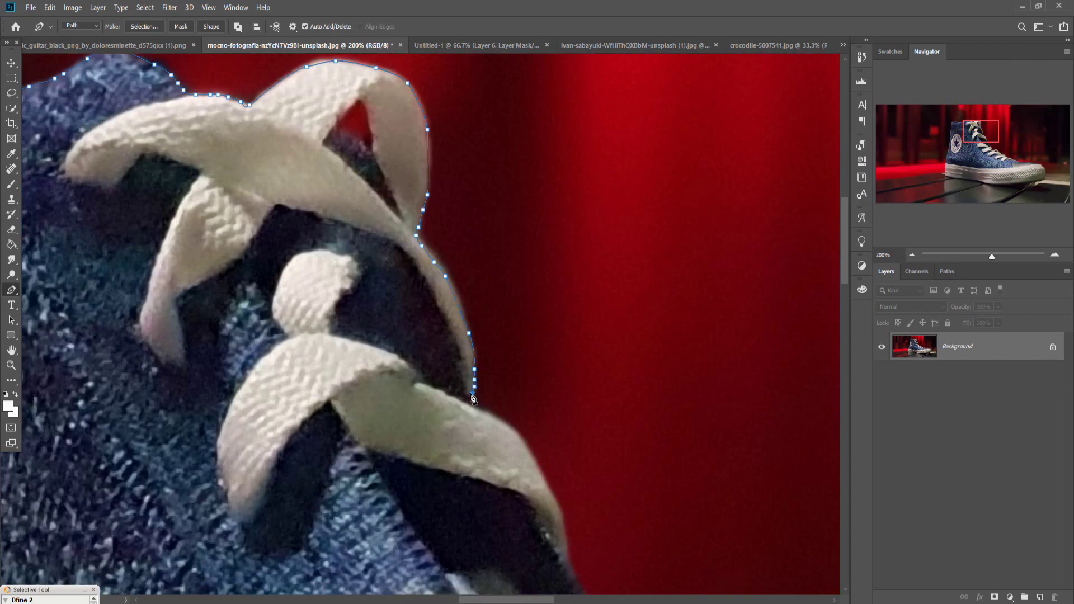
left_click(505, 315)
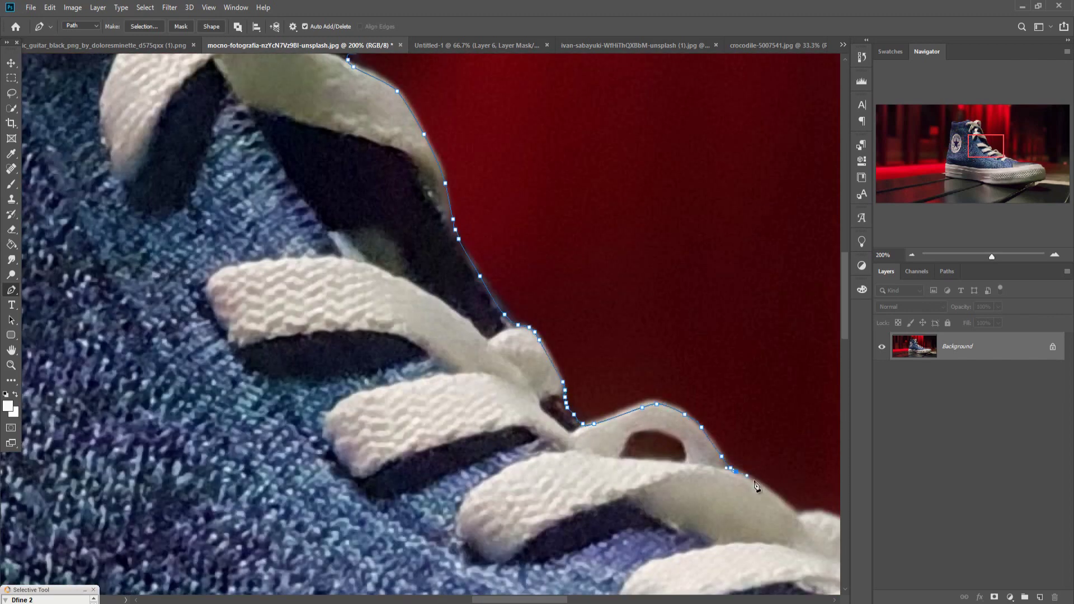
left_click(458, 348)
left_click(378, 316)
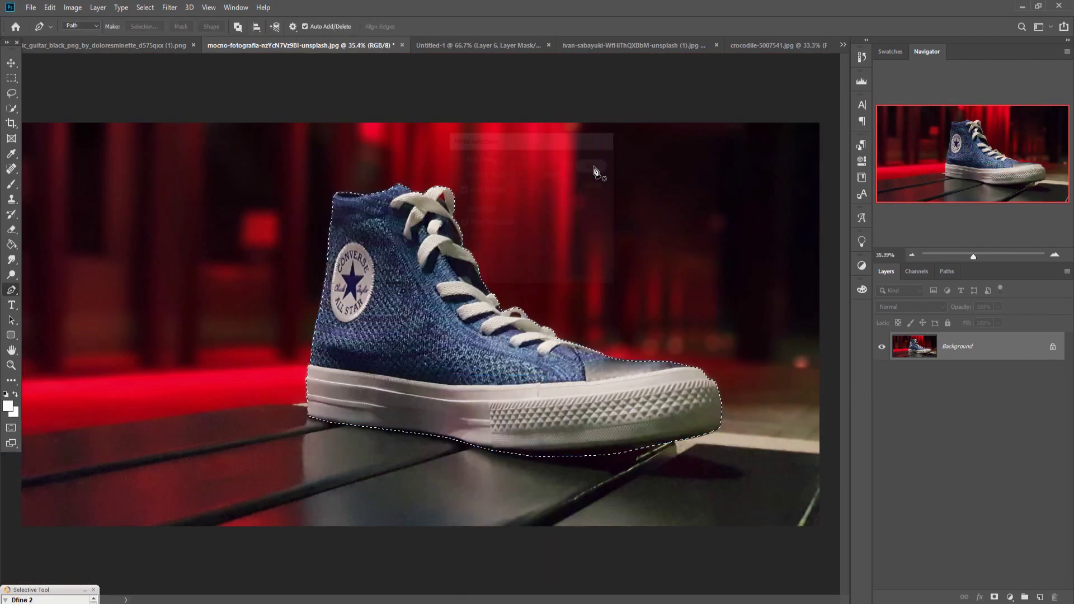
Copy the selected sneaker onto its own layer and delete the red background inside the top lace loop.
left_click(50, 7)
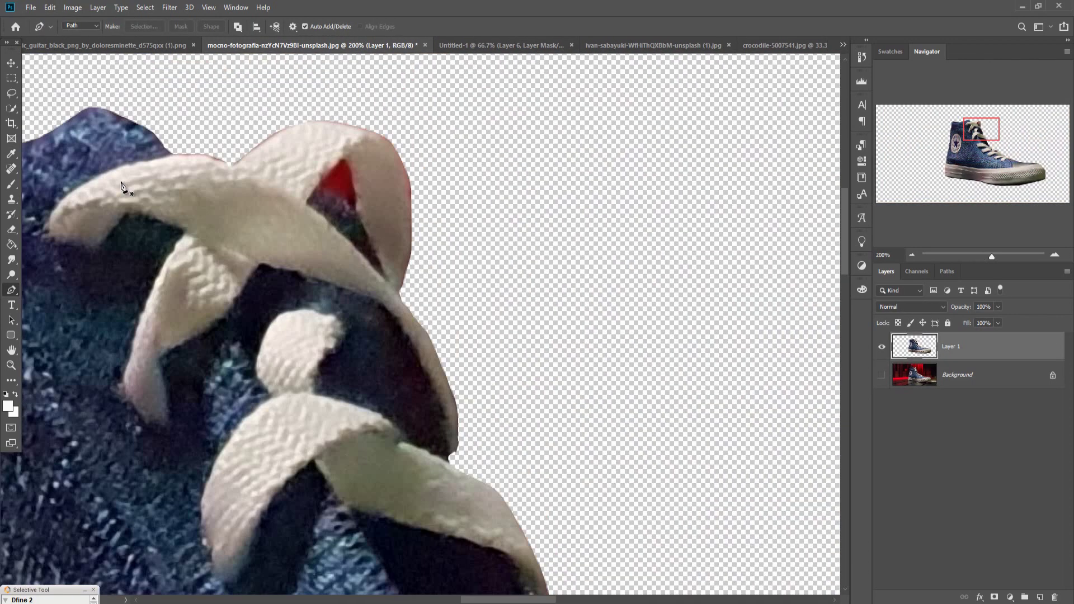
key("l")
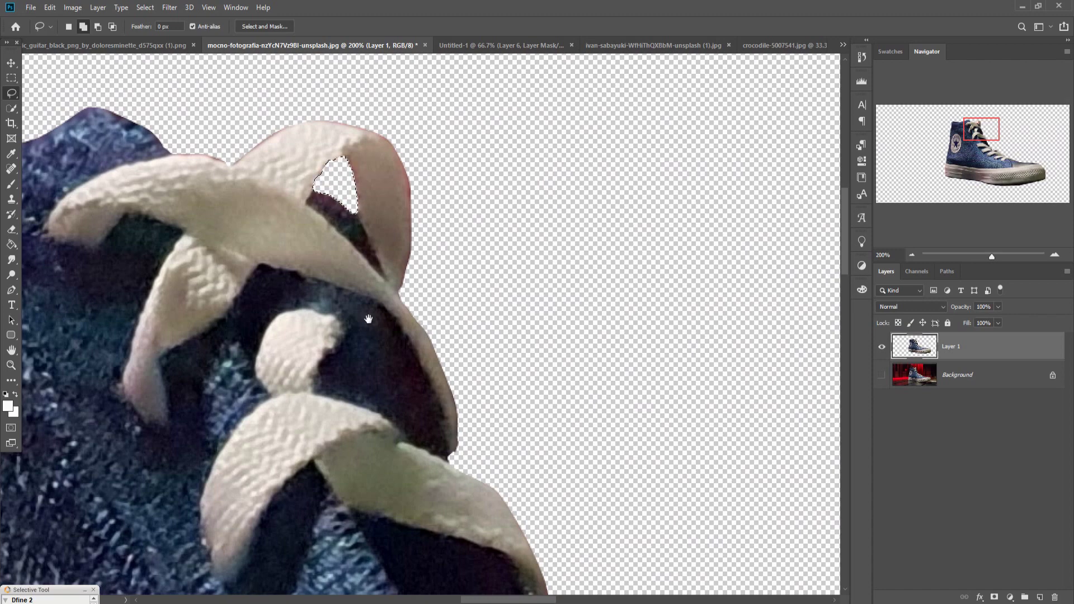
left_click_drag(451, 302, 487, 273)
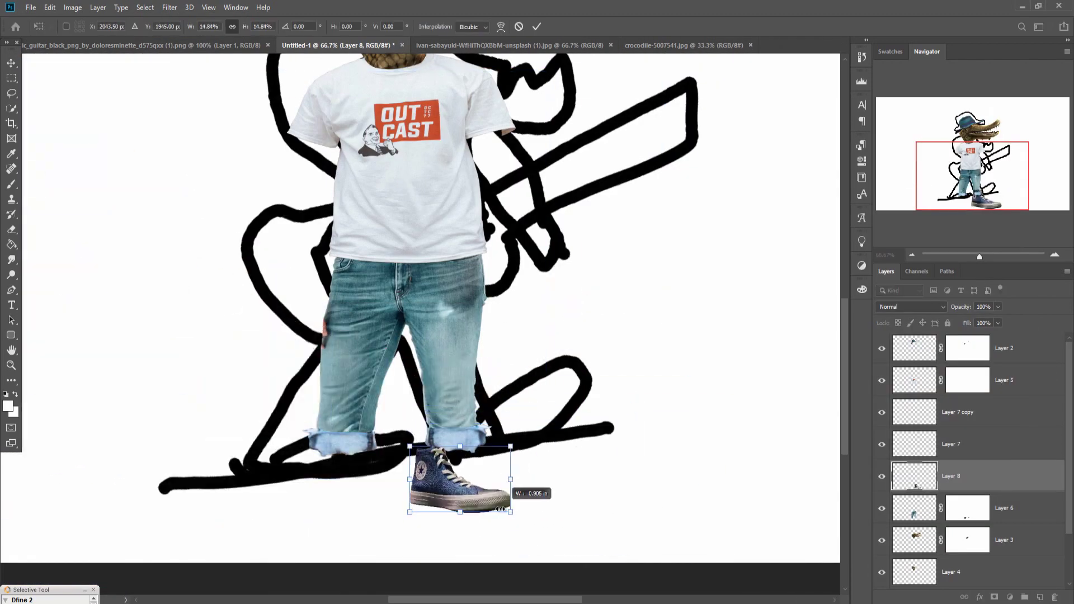
Scale and position the sneaker beneath the right trouser cuff, with Layer 8 stacked below Layer 4.
left_click_drag(504, 506, 540, 495)
left_click(537, 26)
left_click_drag(1002, 484, 1004, 583)
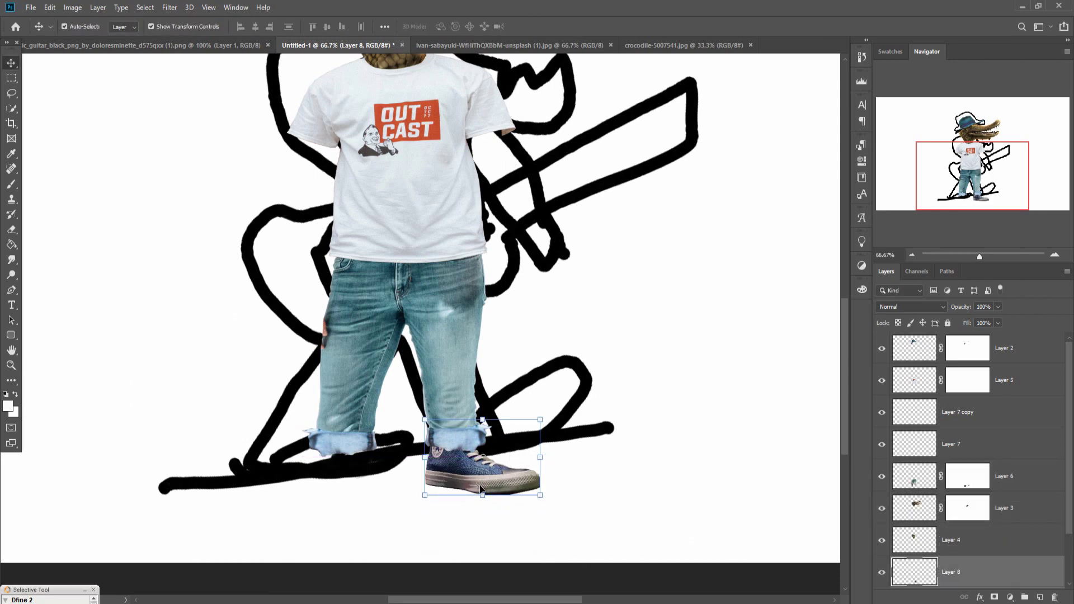
left_click_drag(540, 495, 550, 502)
left_click(537, 27)
Duplicate the sneaker layer and flip one sneaker horizontally so it sits beneath the left trouser cuff.
left_click_drag(495, 473, 351, 478)
right_click(972, 571)
left_click(952, 137)
left_click(620, 170)
left_click(49, 8)
mouse_move(85, 273)
left_click(218, 395)
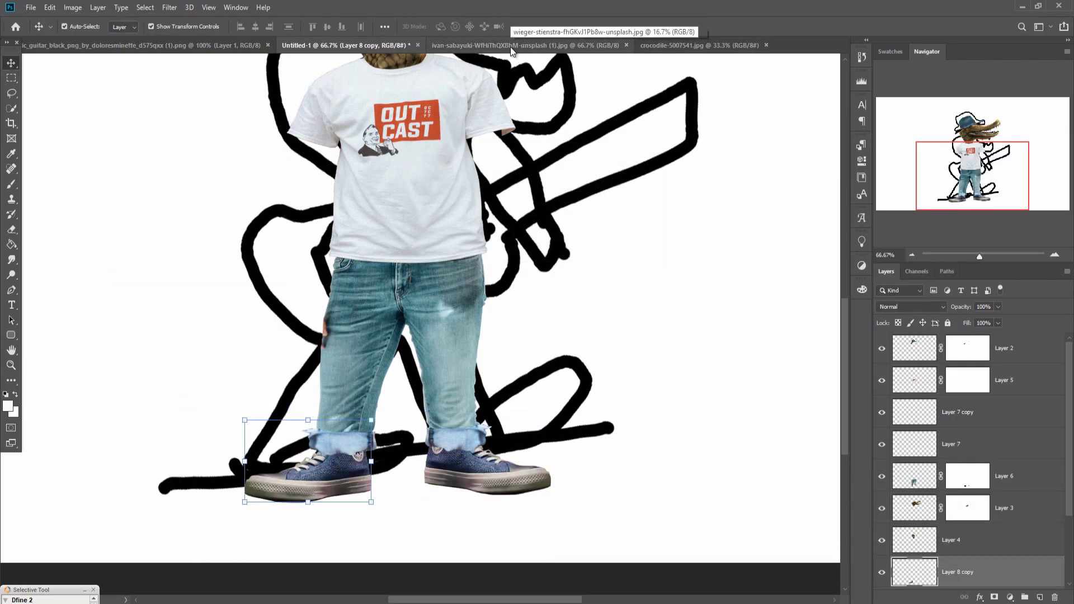
Tilt the black guitar about -27°, enlarge it to about 120% and place it across the front of the T-shirt.
left_click(663, 44)
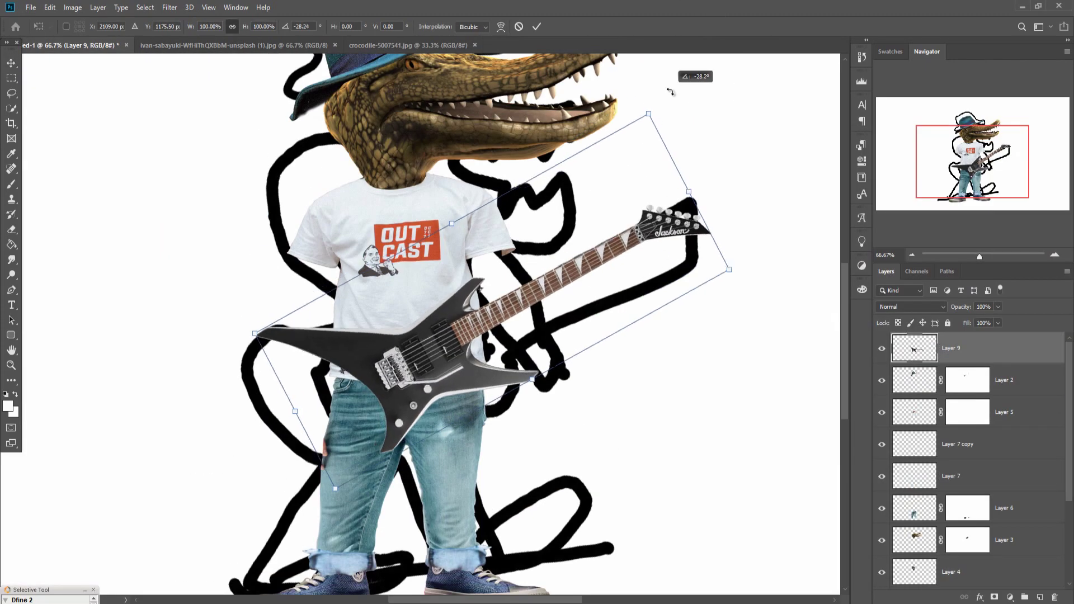
left_click_drag(386, 456, 252, 545)
scroll(633, 120, "up", 1)
left_click_drag(636, 126, 645, 122)
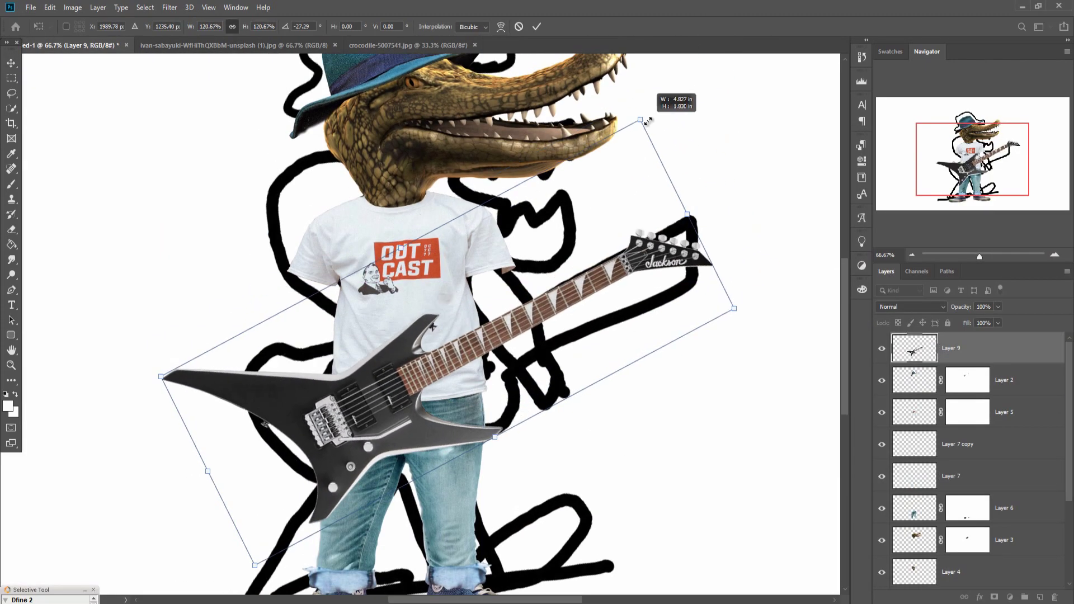
left_click_drag(503, 304, 537, 272)
key("Return")
Group the character's body, clothing and guitar layers into a new layer group and expand it.
key("ctrl+minus")
key("ctrl+minus")
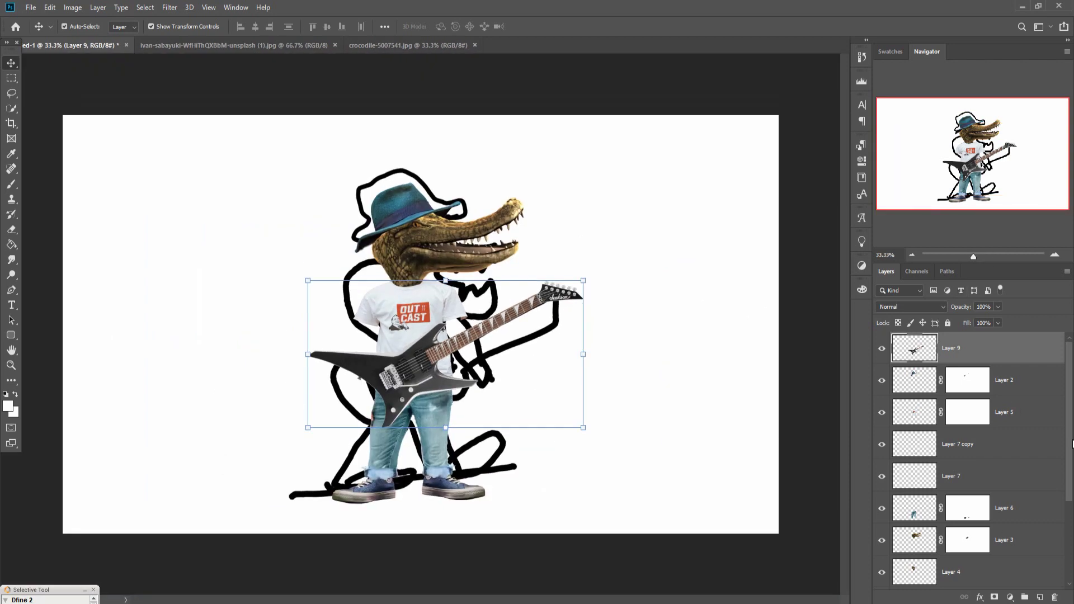
scroll(962, 493, "down", 5)
left_click(963, 510, "shift")
left_click(1025, 597)
left_click(882, 340)
left_click(882, 340)
left_click(894, 340)
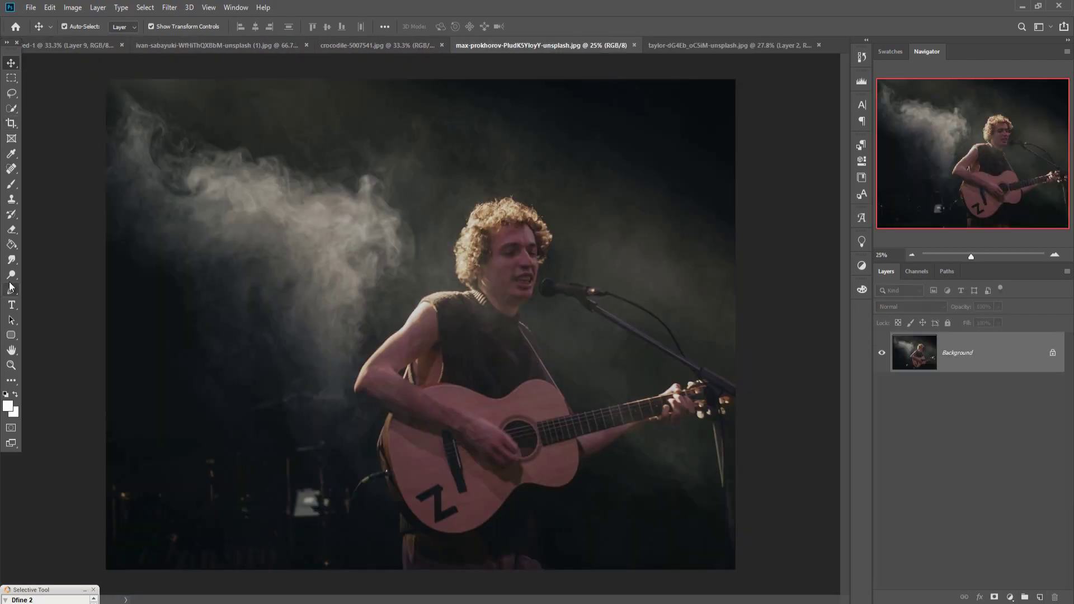
In the guitarist photo, start a Pen path from the armpit around the armhole and down the outer upper arm.
left_click(10, 292)
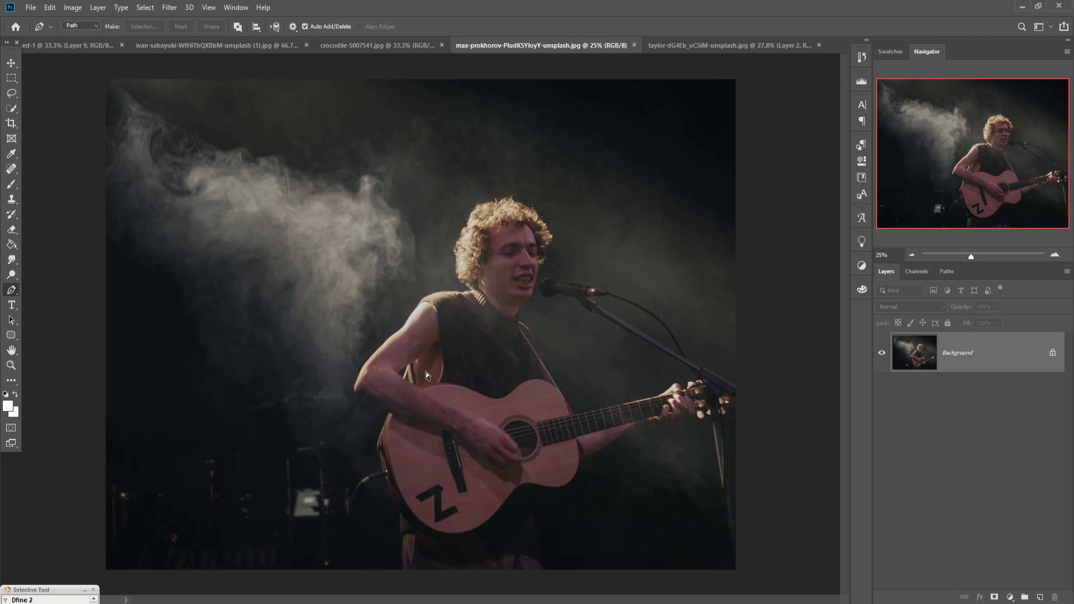
key("ctrl+plus")
key("ctrl+plus")
key("ctrl+plus")
key("ctrl+plus")
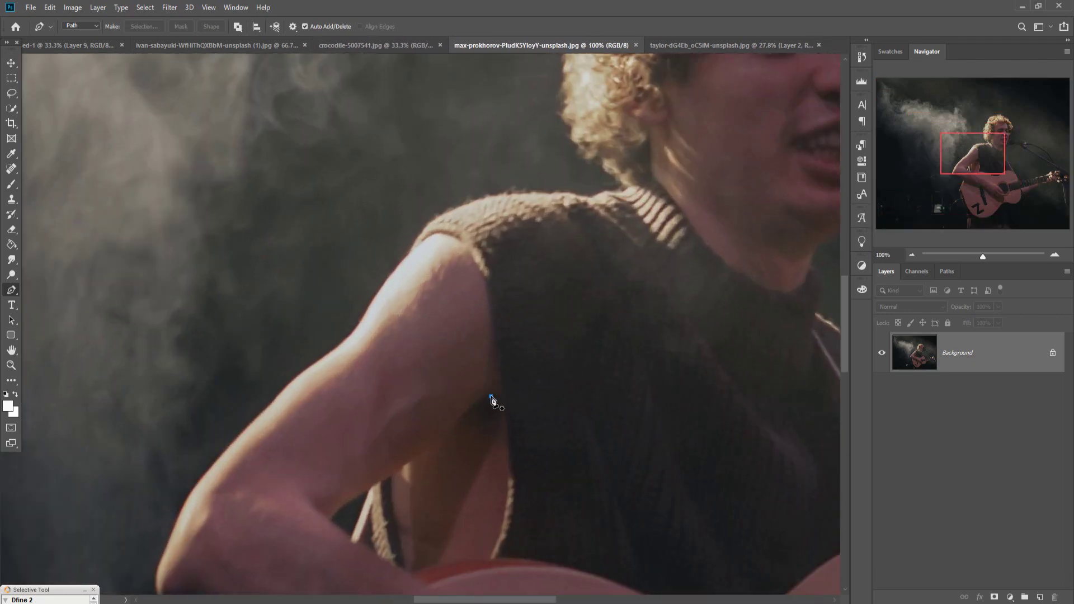
left_click_drag(490, 396, 502, 374)
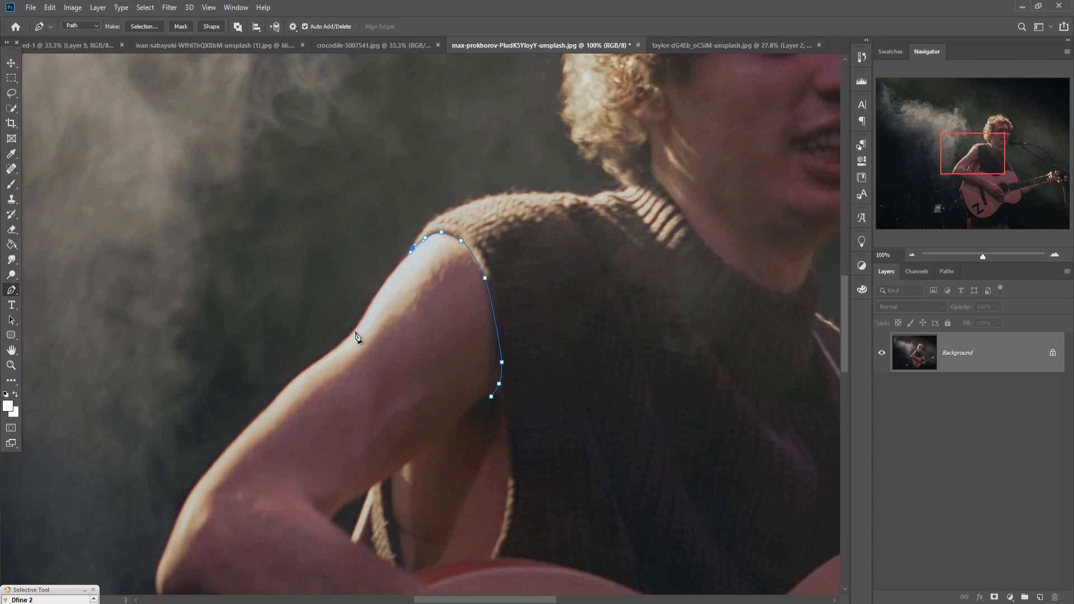
left_click(332, 351)
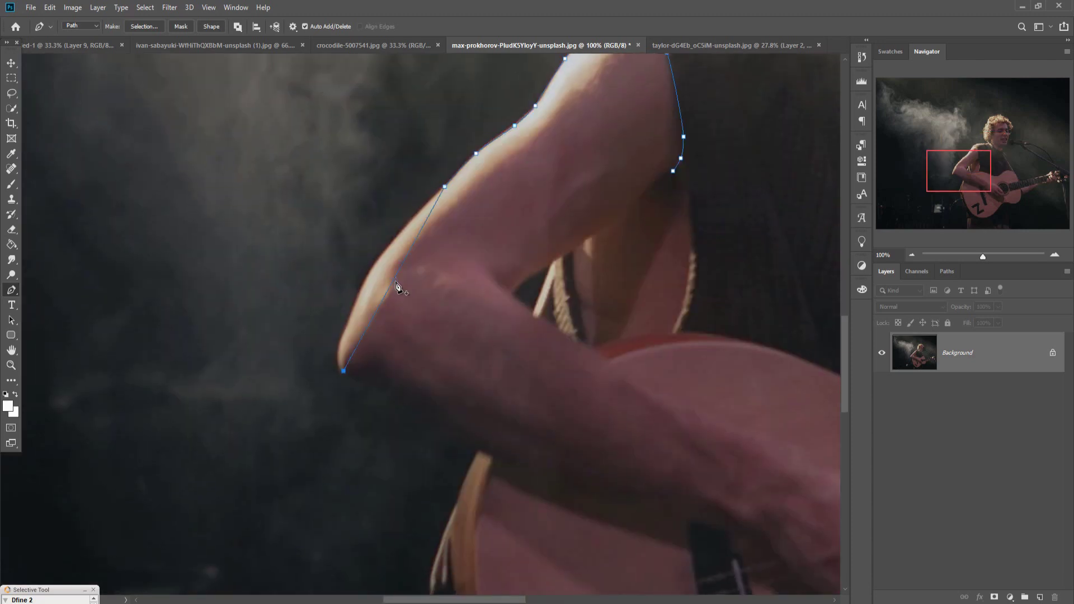
Trace the elbow and forearm to the wrist and back to close the arm path, and make a selection from it.
left_click(407, 217)
left_click_drag(640, 508, 302, 390)
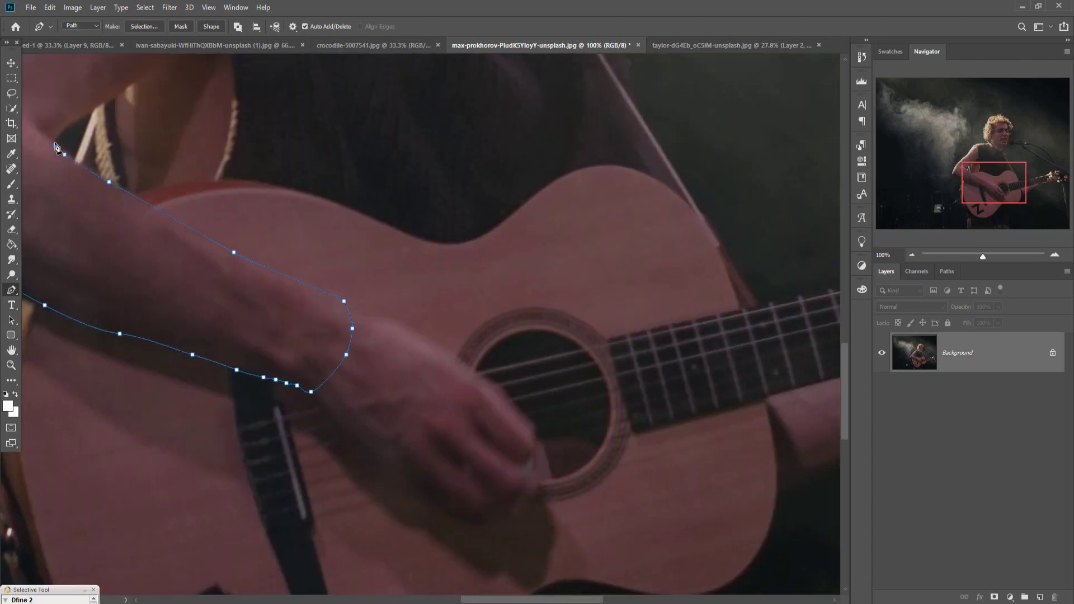
left_click_drag(56, 147, 157, 460)
right_click(304, 255)
left_click(355, 300)
key("Return")
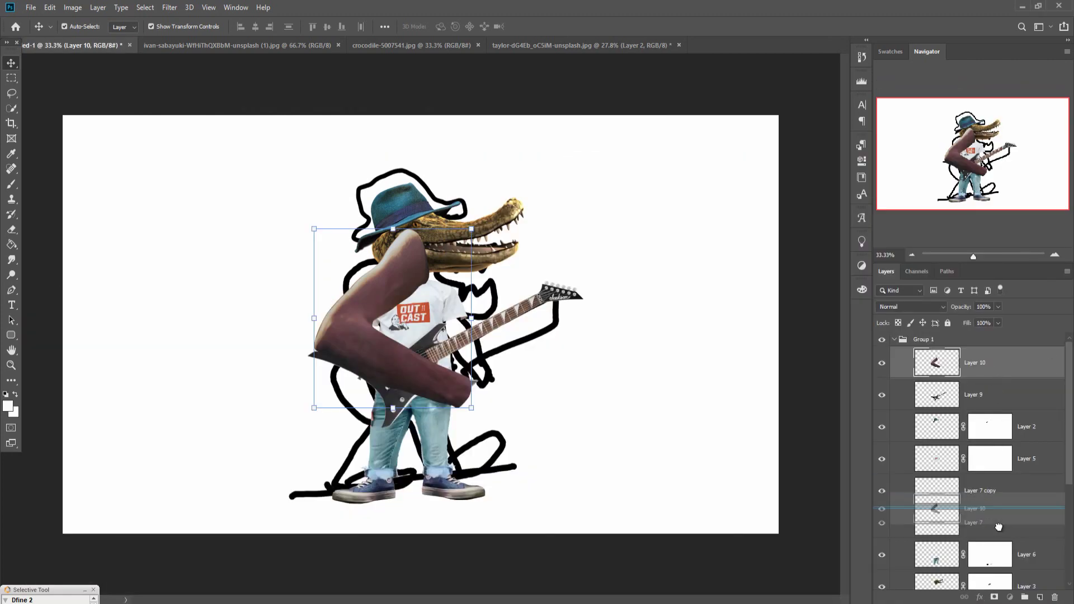
Shrink the cut-out arm in the composite and fit it to the left sleeve, behind the T-shirt and guitar.
left_click_drag(482, 224, 385, 326)
left_click_drag(351, 378, 370, 348)
left_click(1002, 365)
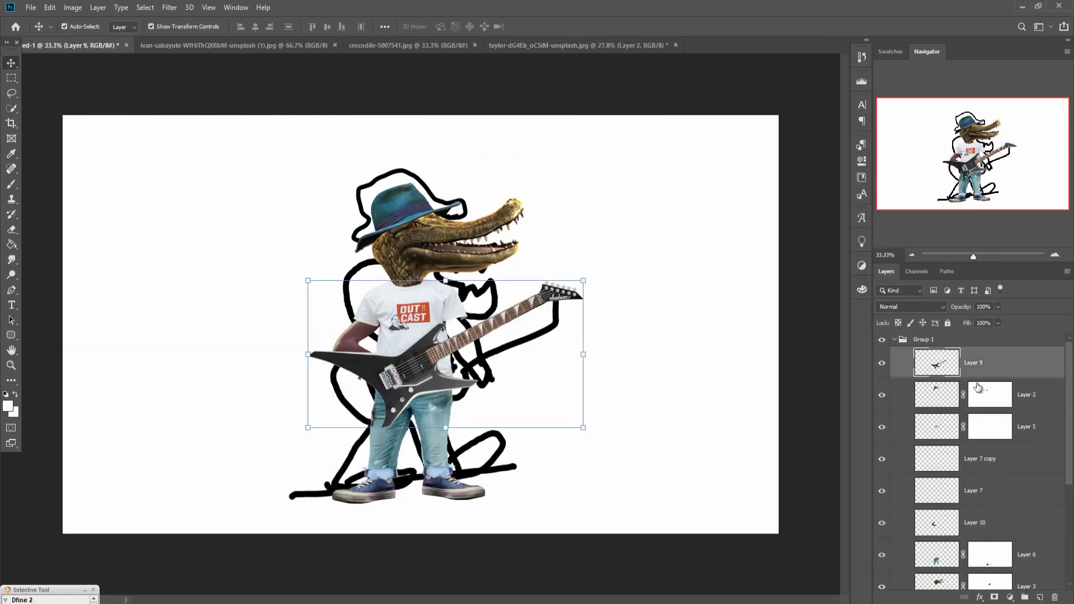
mouse_move(583, 280)
left_mouse_down()
mouse_move(572, 288)
mouse_move(583, 281)
left_mouse_up()
left_click(536, 26)
Adjust the arm's size and position at the left sleeve and move Layer 10 above the guitar layer.
left_click(354, 336)
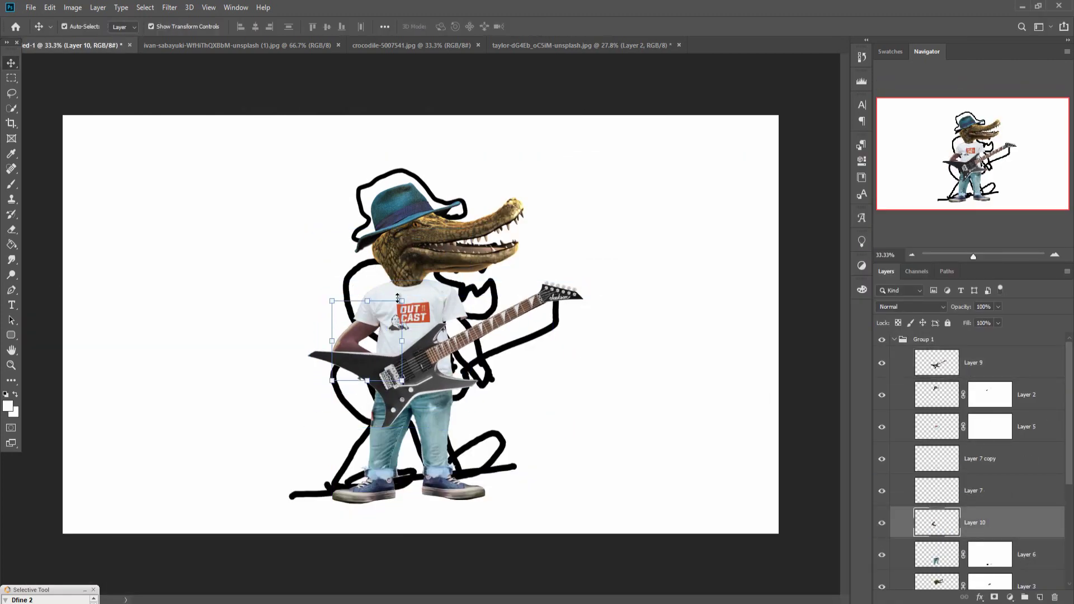
left_click_drag(409, 298, 392, 288)
left_click_drag(362, 324, 368, 328)
key("Return")
left_click_drag(976, 523, 991, 367)
Enlarge the arm to about 102% and shift it so the shoulder lines up with the left sleeve.
key("ctrl+plus")
key("ctrl+plus")
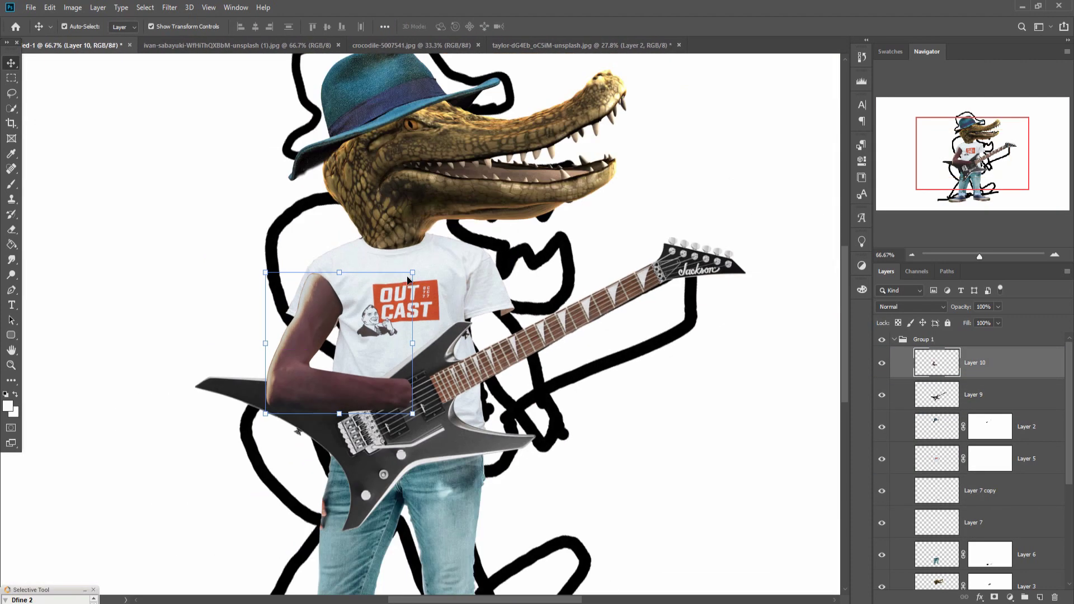
mouse_move(255, 420)
left_mouse_down()
mouse_move(267, 417)
mouse_move(257, 419)
left_mouse_up()
left_click_drag(308, 376, 314, 372)
left_click_drag(262, 412, 257, 419)
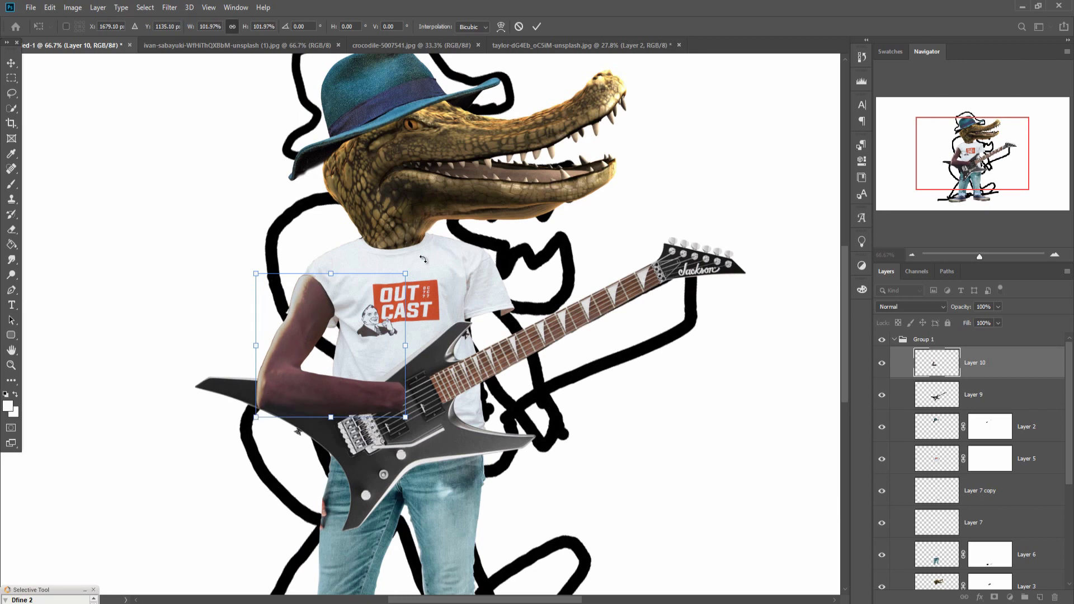
left_click(536, 26)
Lower Layer 10's opacity to 82% and draw a closed Pen path around the part of the arm covering the sleeve.
left_click(997, 306)
left_click_drag(1000, 321, 989, 322)
key("p")
scroll(315, 303, "up", 4)
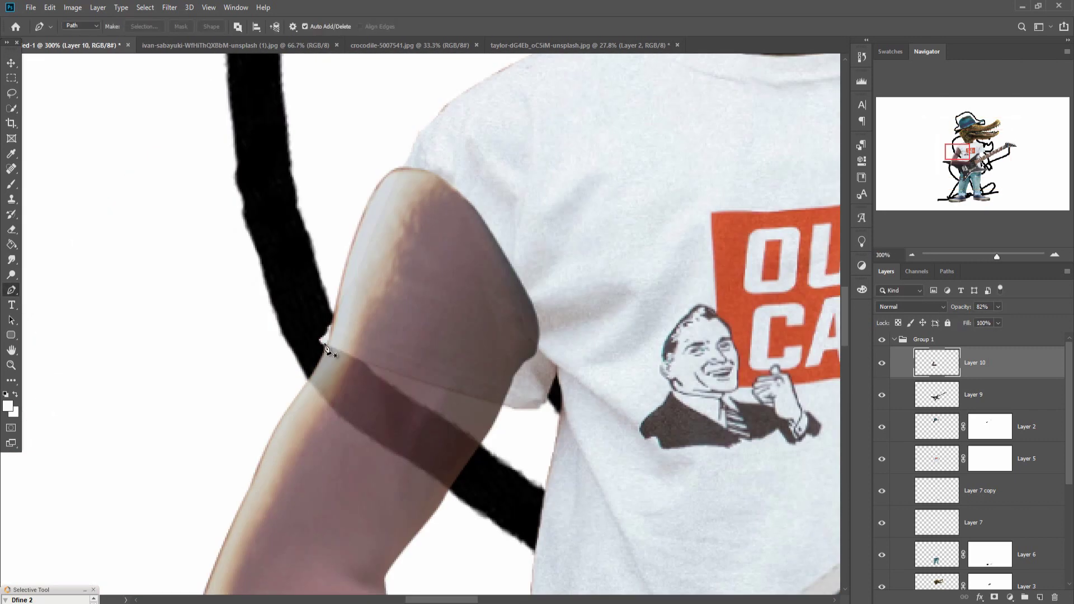
left_click(551, 358)
left_click(479, 158)
left_click(324, 344)
Make a selection from the path without feathering, delete the arm over the sleeve, deselect and restore the layer's opacity to 100%.
left_click(144, 26)
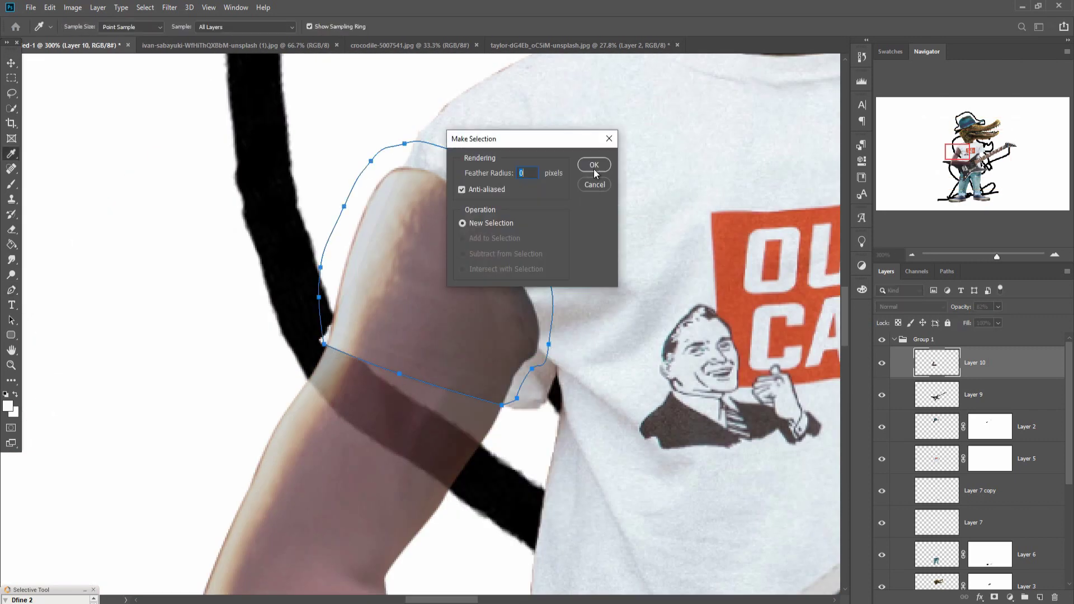
left_click(593, 166)
key("Delete")
left_click(145, 8)
left_click(157, 30)
key("v")
key("0")
Enlarge, rotate and raise the trimmed arm so it overlaps the sleeve hem and the forearm rests on the guitar.
key("ctrl+minus")
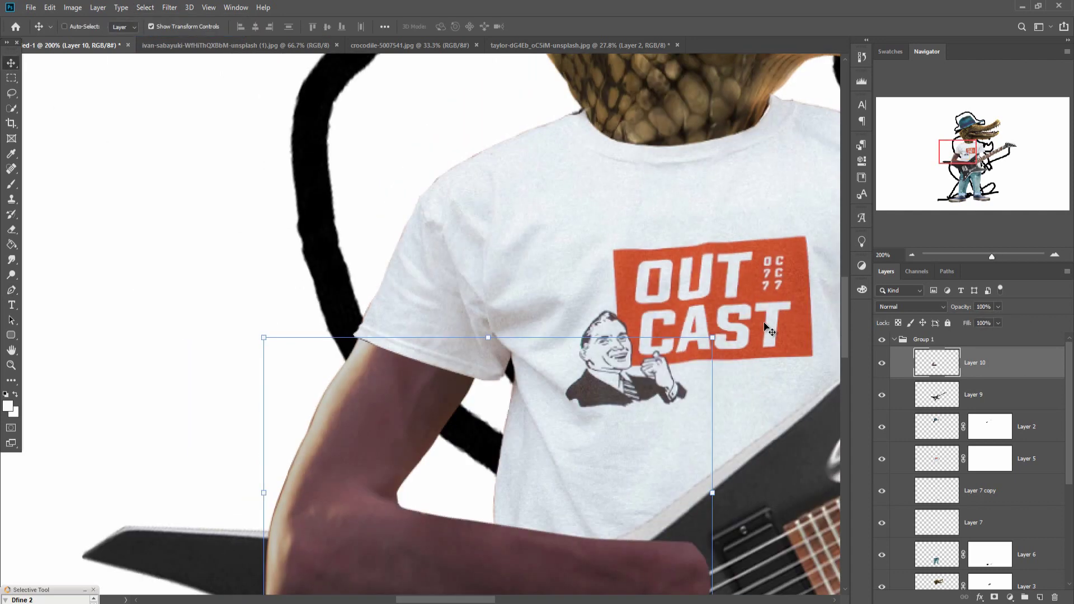
key("ctrl+minus")
left_click_drag(567, 332, 581, 311)
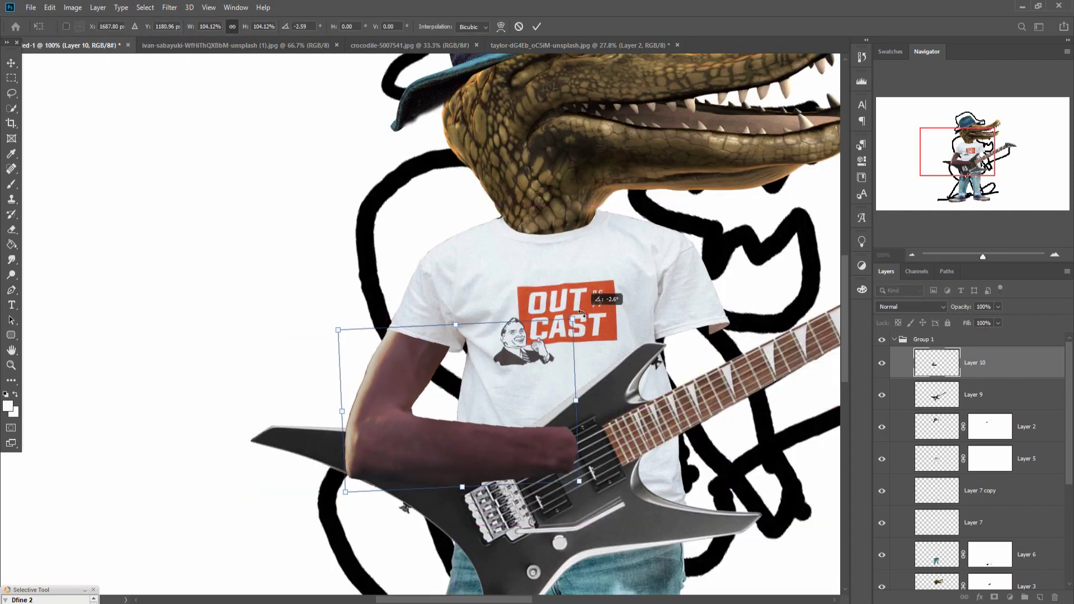
left_click_drag(512, 380, 519, 377)
left_click_drag(586, 306, 584, 302)
left_click_drag(429, 371, 431, 348)
left_click_drag(581, 293, 603, 291)
left_click_drag(568, 328, 570, 332)
left_click(536, 27)
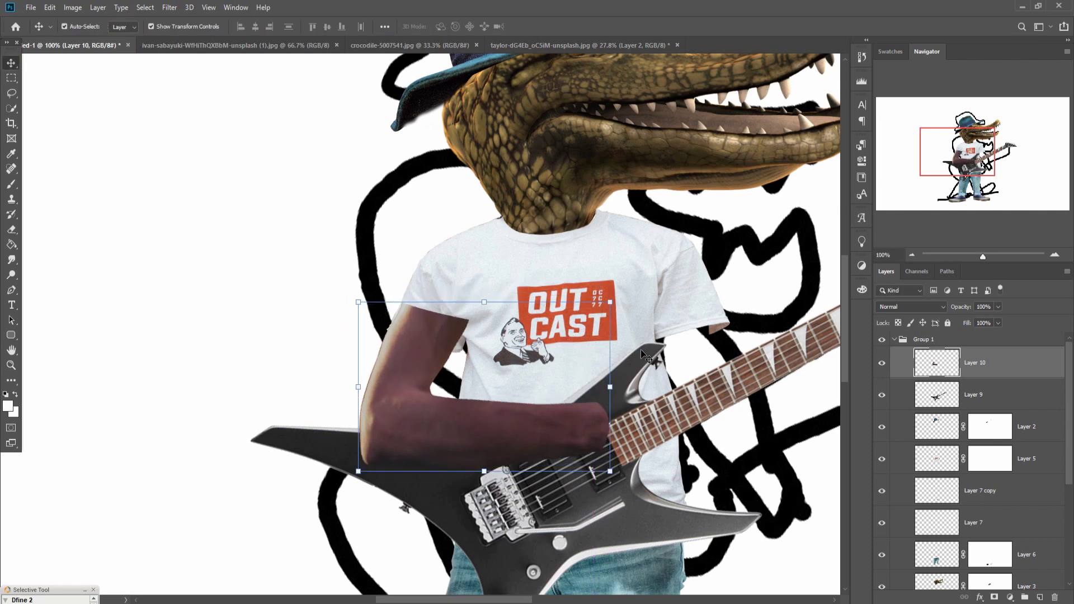
Scale the arm up slightly more and nudge it down to extend the forearm toward the fretboard.
left_click_drag(613, 305, 621, 300)
left_click_drag(585, 336, 586, 343)
left_click(537, 27)
key("Return")
key("b")
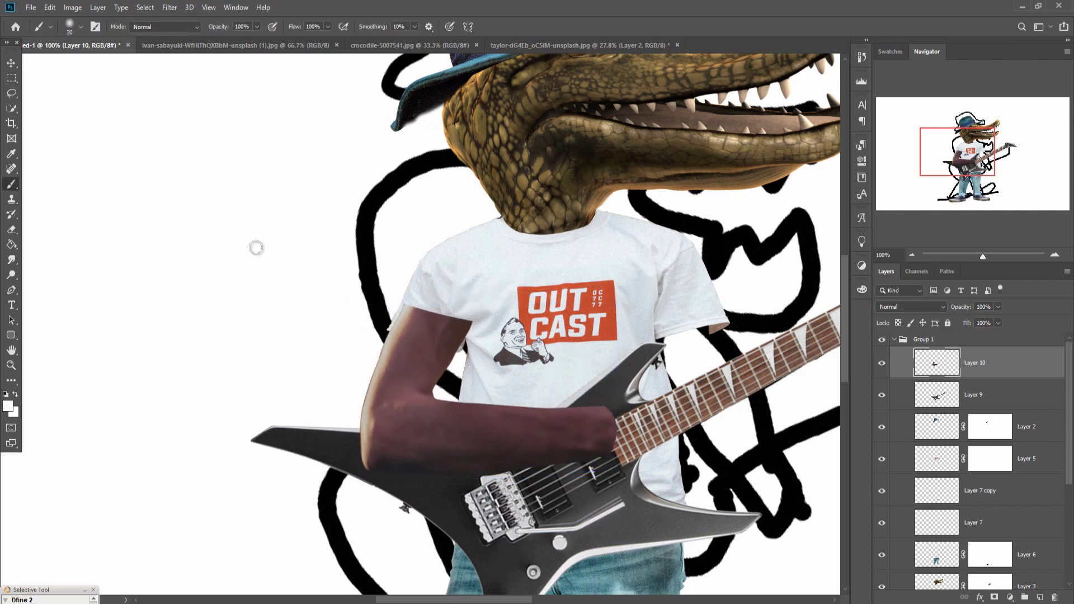
Reduce Layer 10's opacity to 61% and outline the arm's overlap above the sleeve hem with a closed Pen path.
left_click(11, 291)
left_click(998, 307)
left_click_drag(998, 321, 979, 321)
key("ctrl+plus")
key("ctrl+plus")
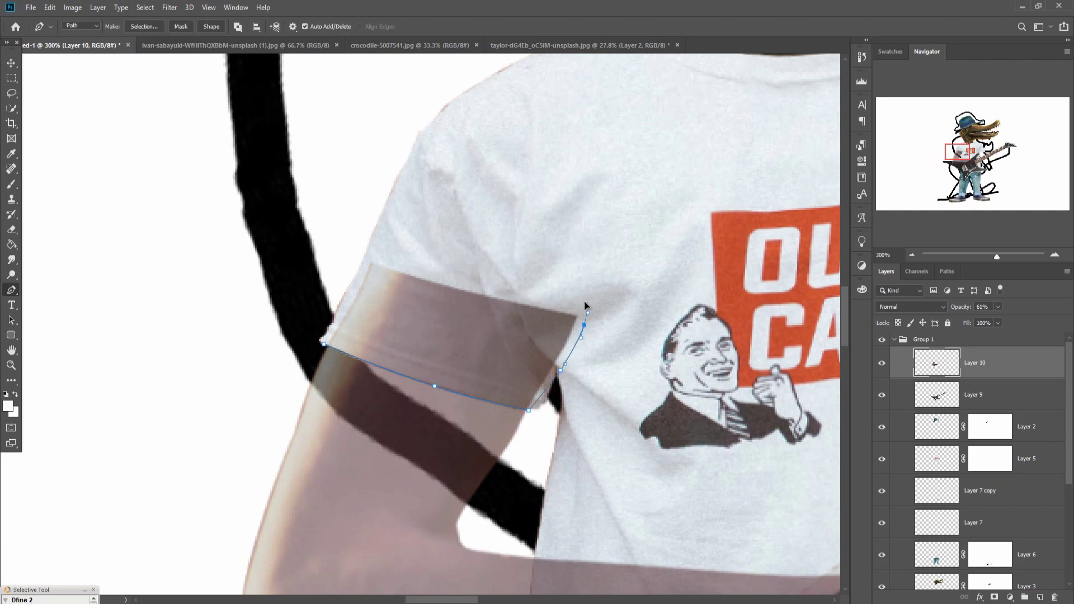
left_click(512, 246)
left_click(375, 237)
left_click(324, 344)
Select the outlined overlap, delete it from the arm layer, deselect and set the layer's opacity back to 100%.
right_click(362, 327)
left_click(395, 375)
key("Return")
key("Delete")
key("ctrl+d")
key("v")
key("ctrl+0")
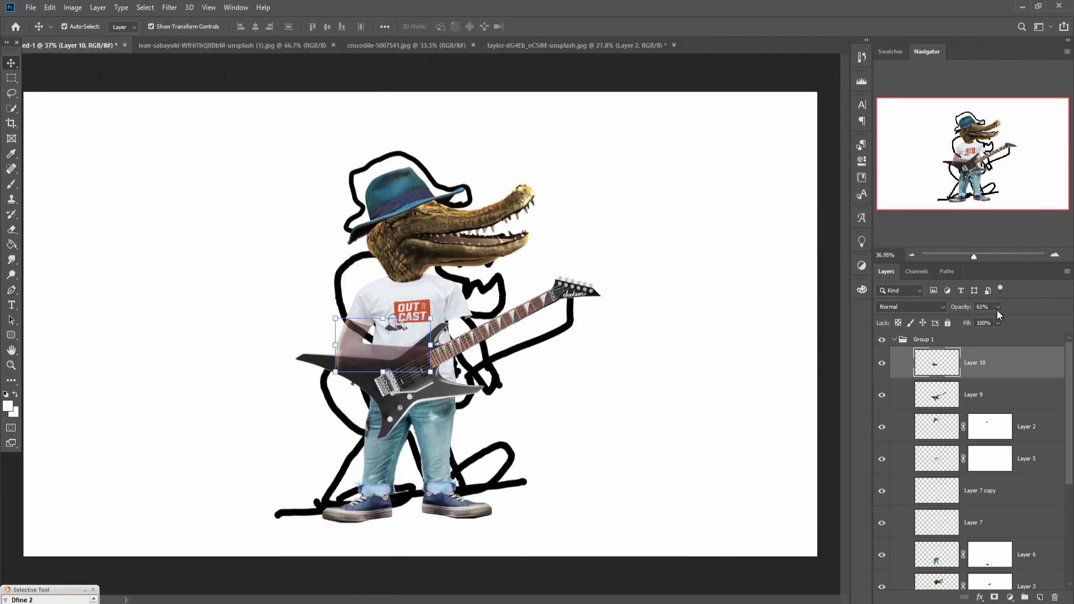
left_click(998, 307)
left_click_drag(998, 321, 1022, 321)
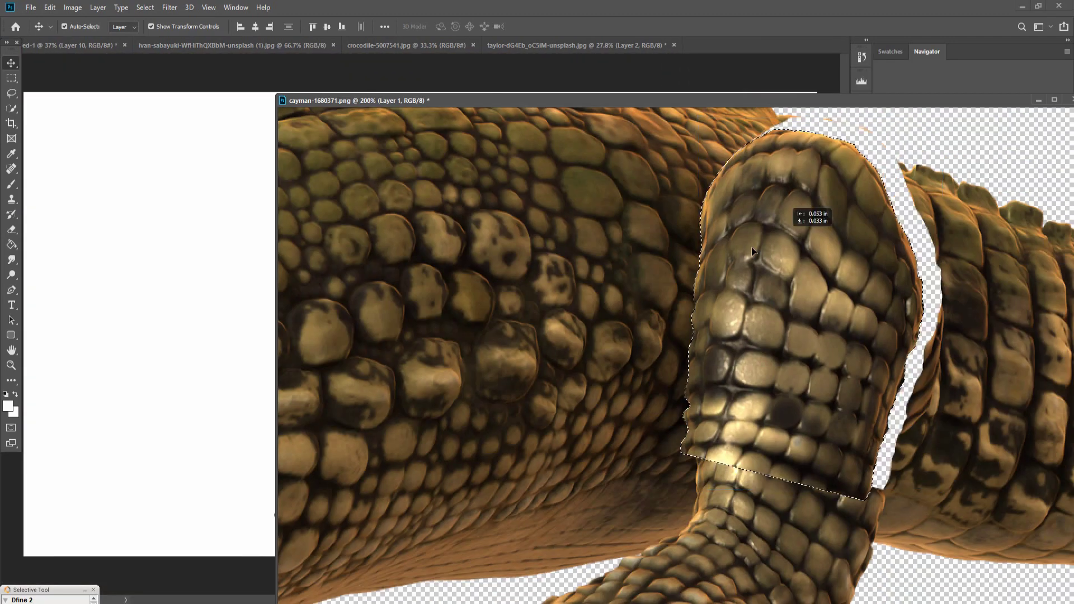
Copy the selected scaly leg piece from the cayman image into the composite and place it over the upper arm.
left_click_drag(794, 212, 196, 263)
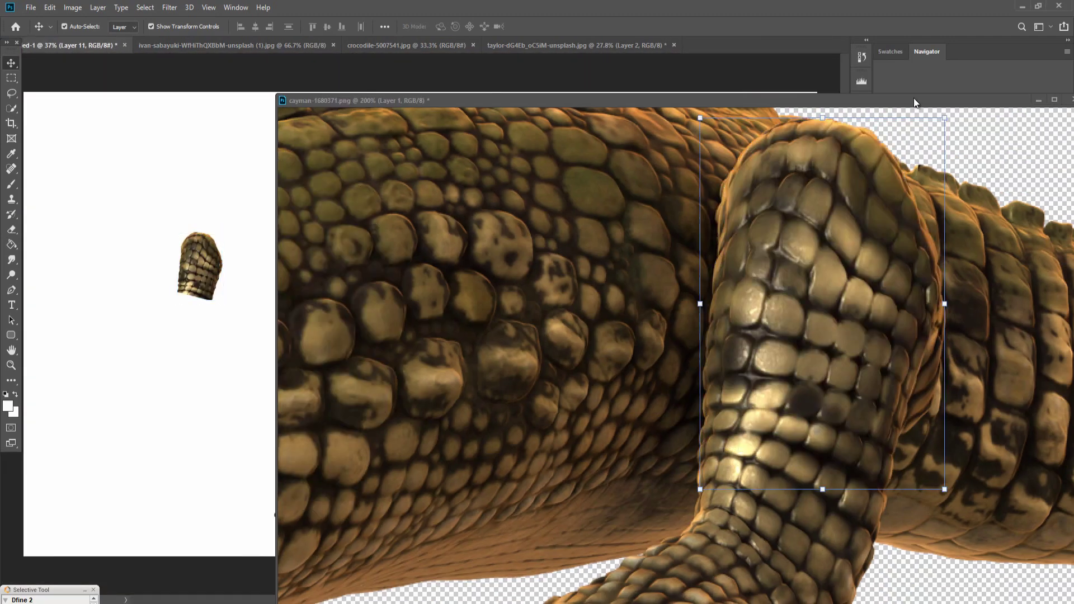
left_click_drag(914, 99, 801, 49)
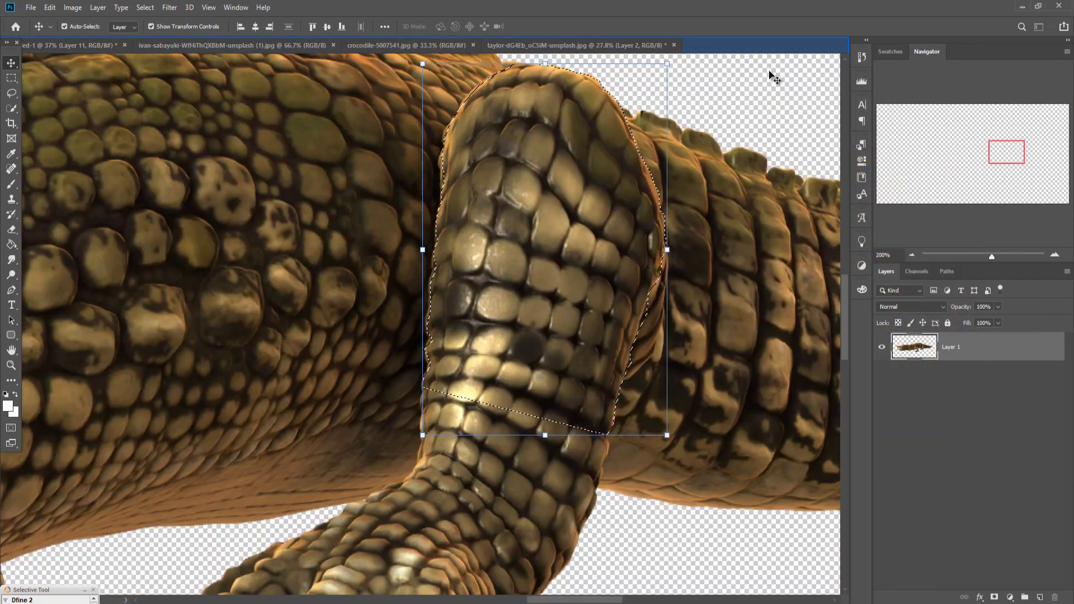
left_click(55, 44)
left_click_drag(198, 270, 348, 339)
key("ctrl+1")
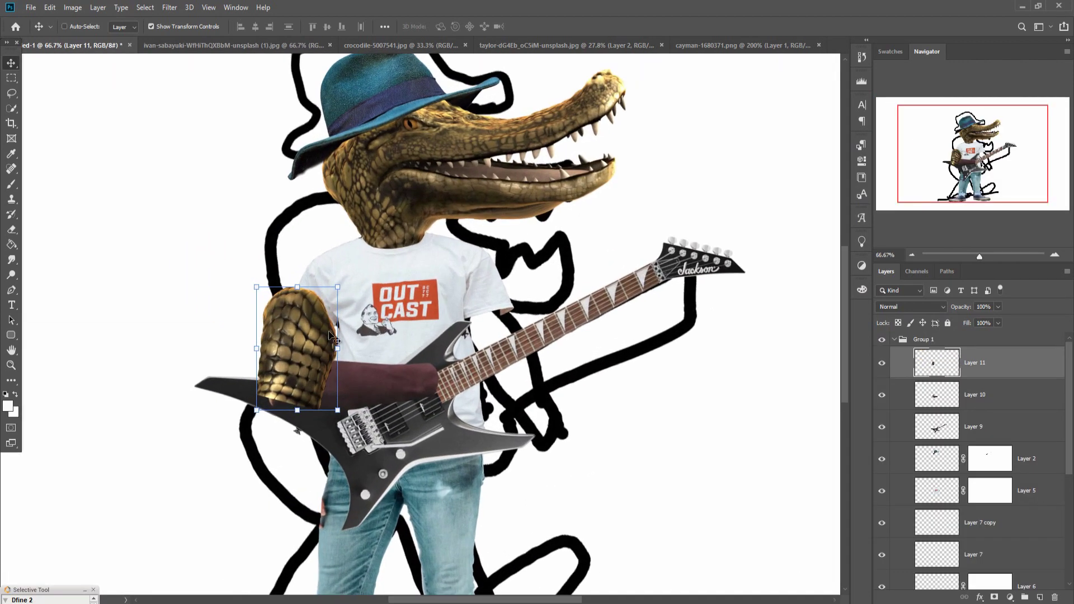
Clip the scaly piece to the arm layer, scale it to 65.8% and rotate it about 13° to fit the upper arm.
right_click(1018, 366)
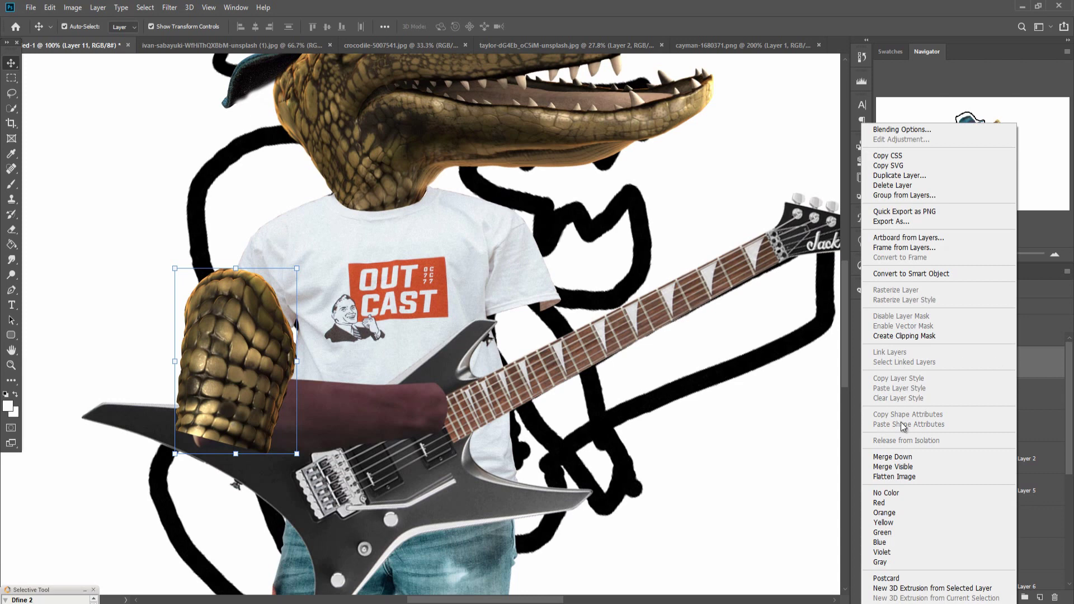
left_click(904, 336)
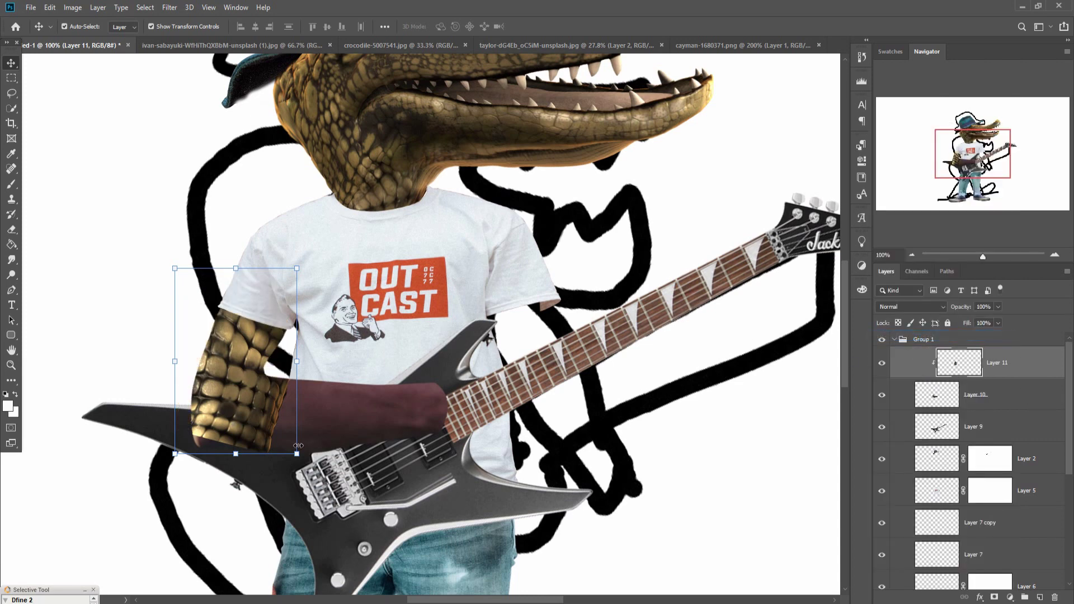
left_click_drag(296, 454, 256, 391)
left_click_drag(253, 343, 287, 335)
left_click_drag(312, 253, 327, 259)
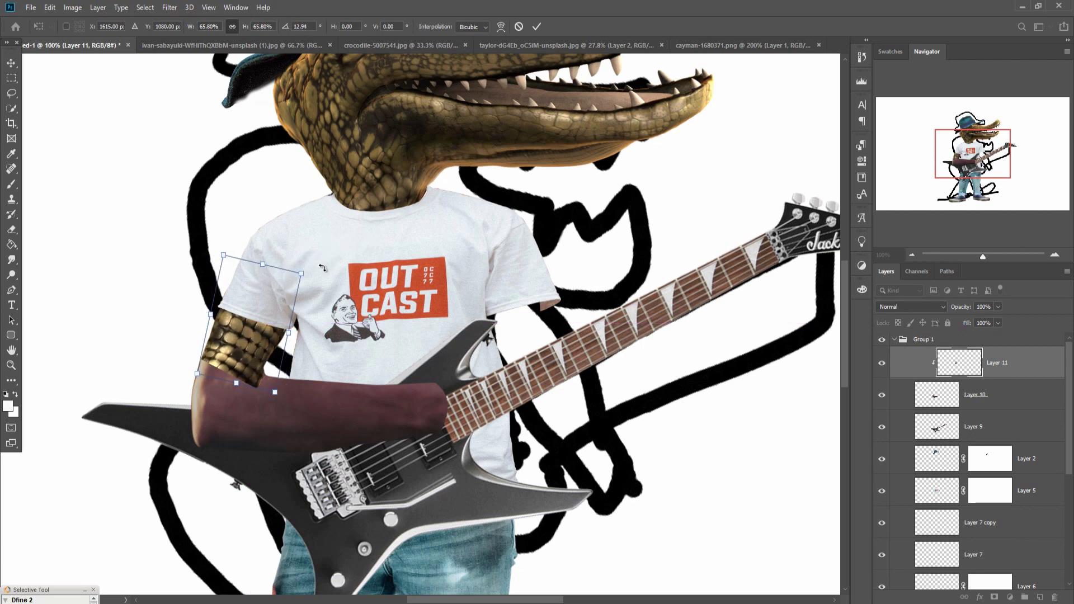
left_click(536, 26)
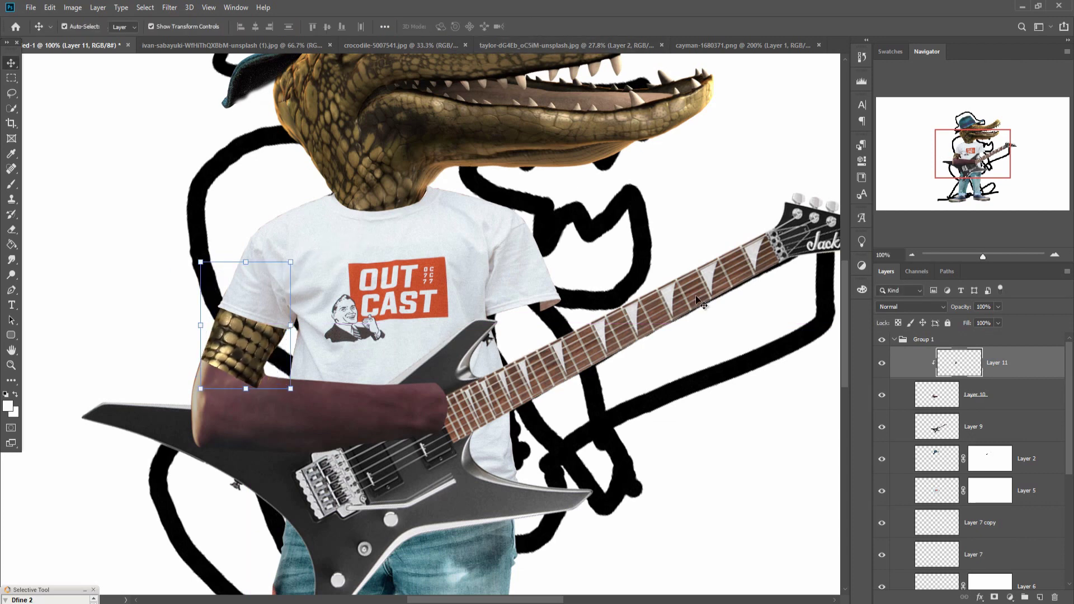
Duplicate the upper-arm skin layer, rotate the copy about -115° and place it over the elbow end of the forearm.
right_click(1015, 370)
left_click(887, 184)
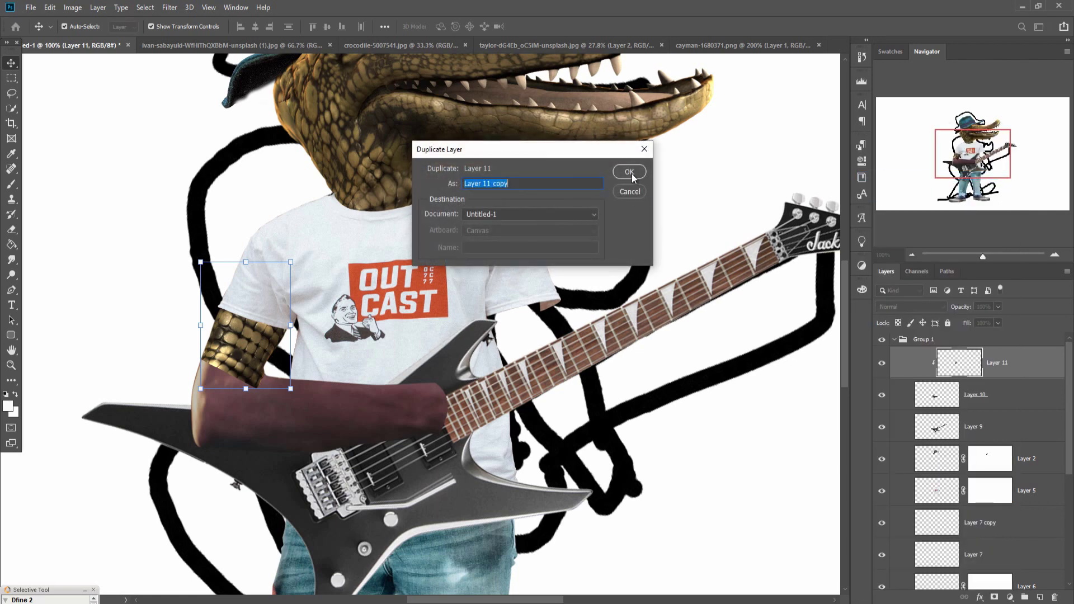
left_click(630, 172)
left_click_drag(297, 254, 217, 245)
left_click_drag(230, 322, 213, 420)
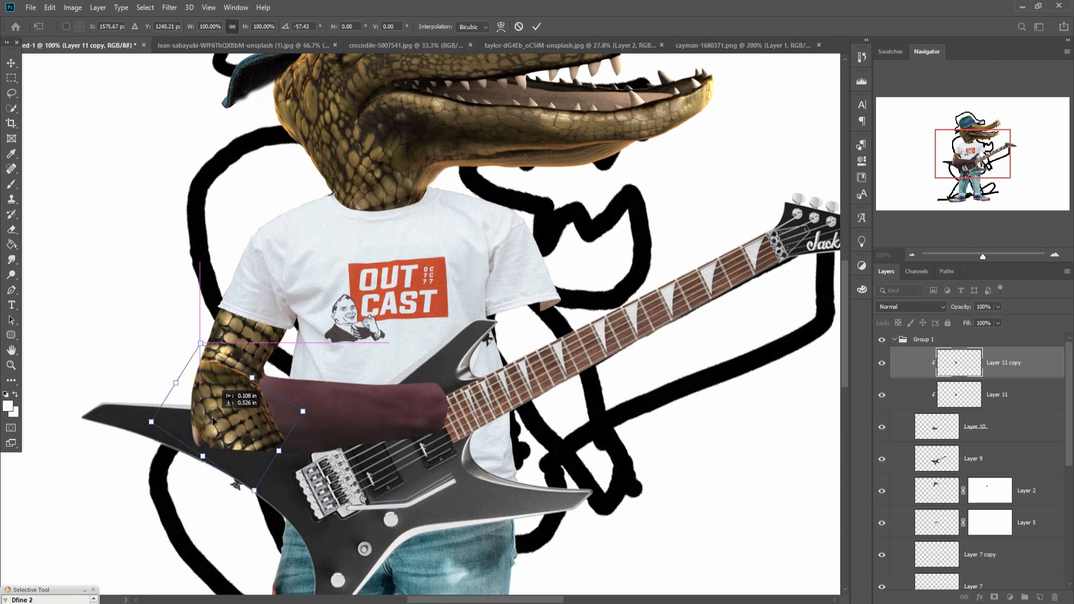
left_click_drag(315, 366, 232, 316)
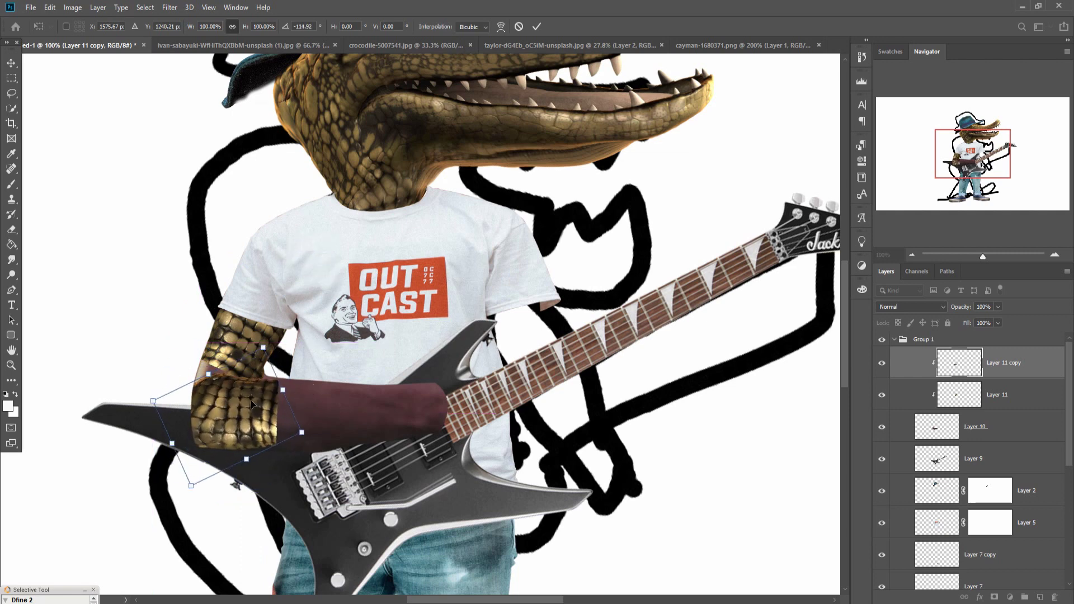
left_click_drag(247, 408, 269, 404)
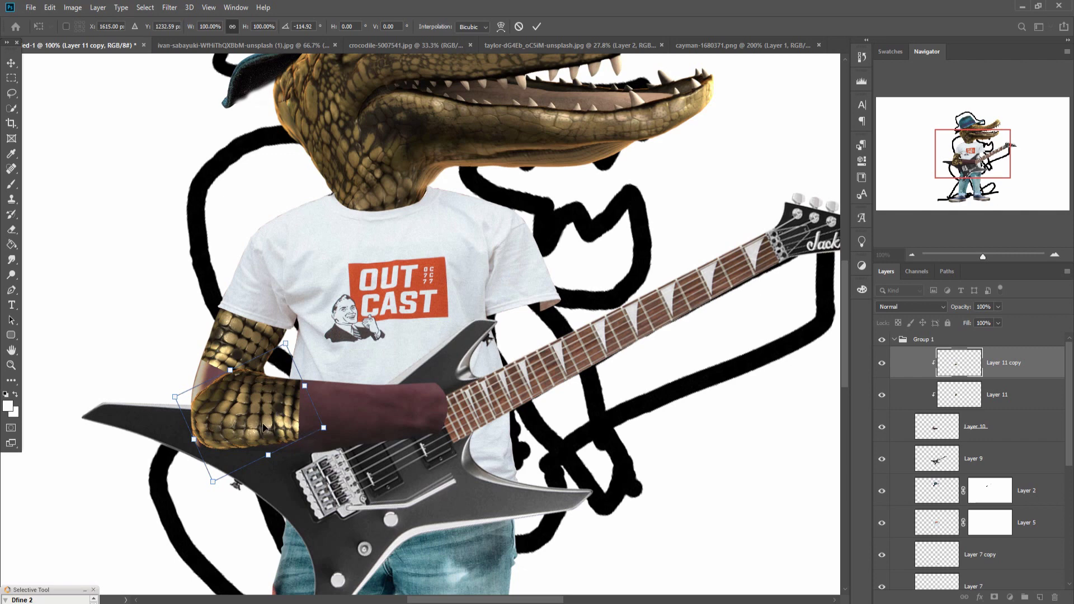
left_click_drag(264, 427, 269, 433)
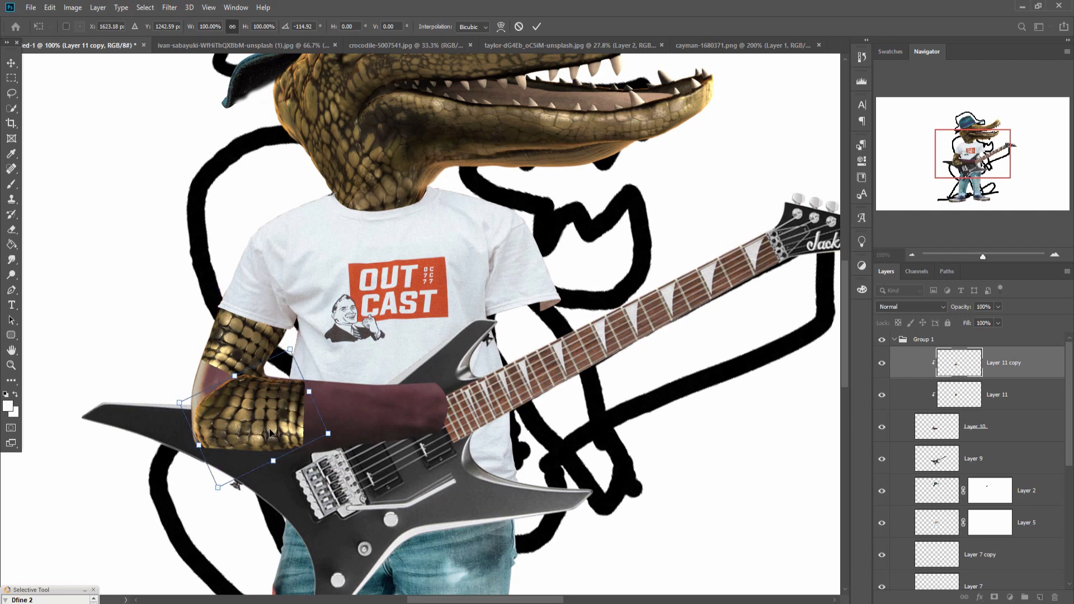
key("Return")
Duplicate the forearm skin piece and shift the copy along the forearm toward the wrist.
right_click(1015, 368)
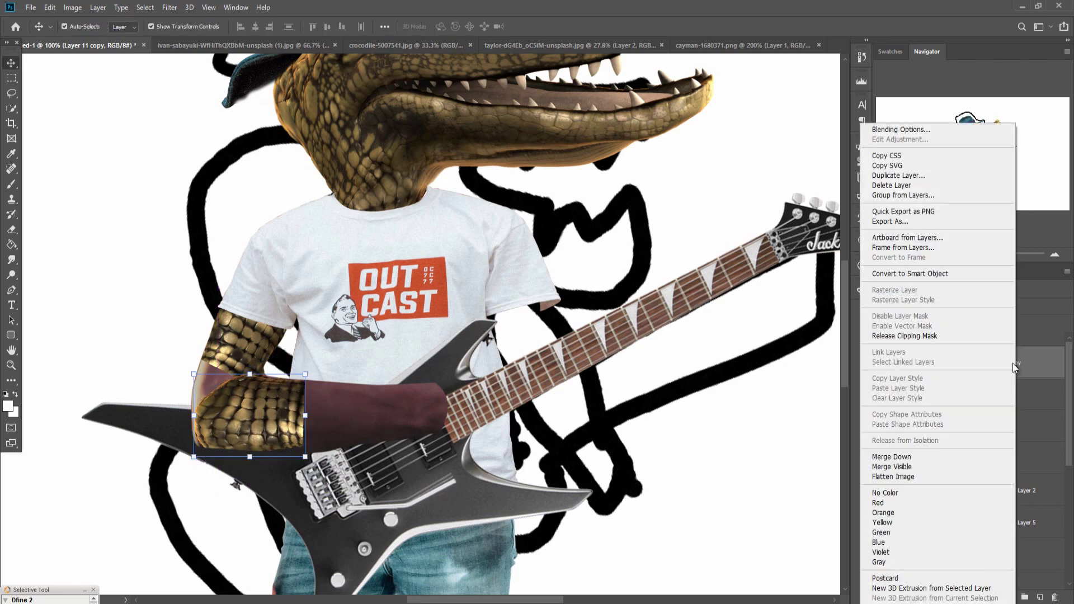
left_click(900, 186)
left_click(629, 172)
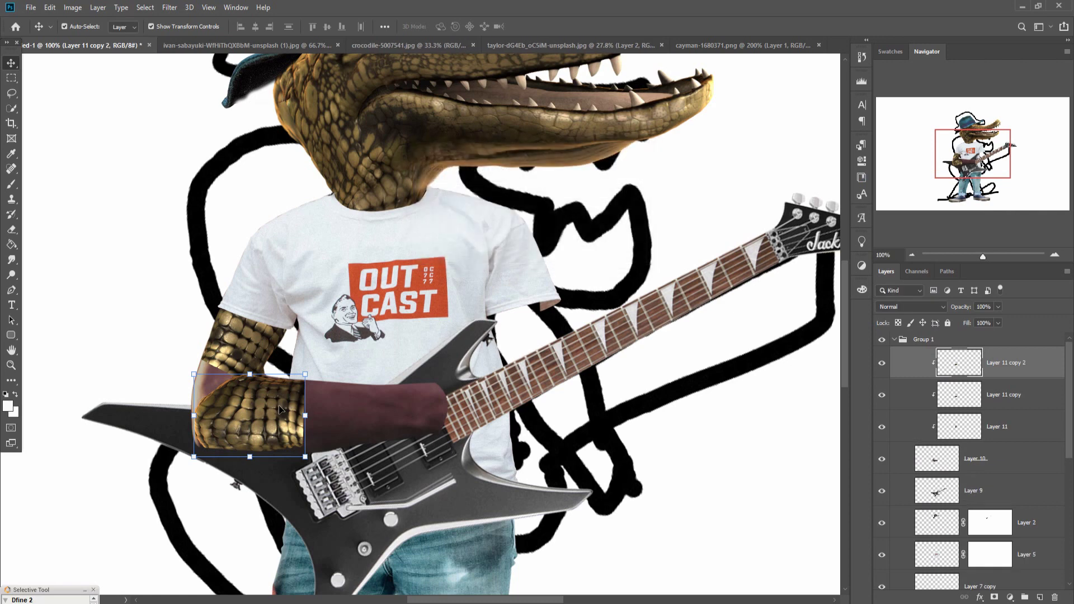
left_click_drag(278, 409, 336, 405)
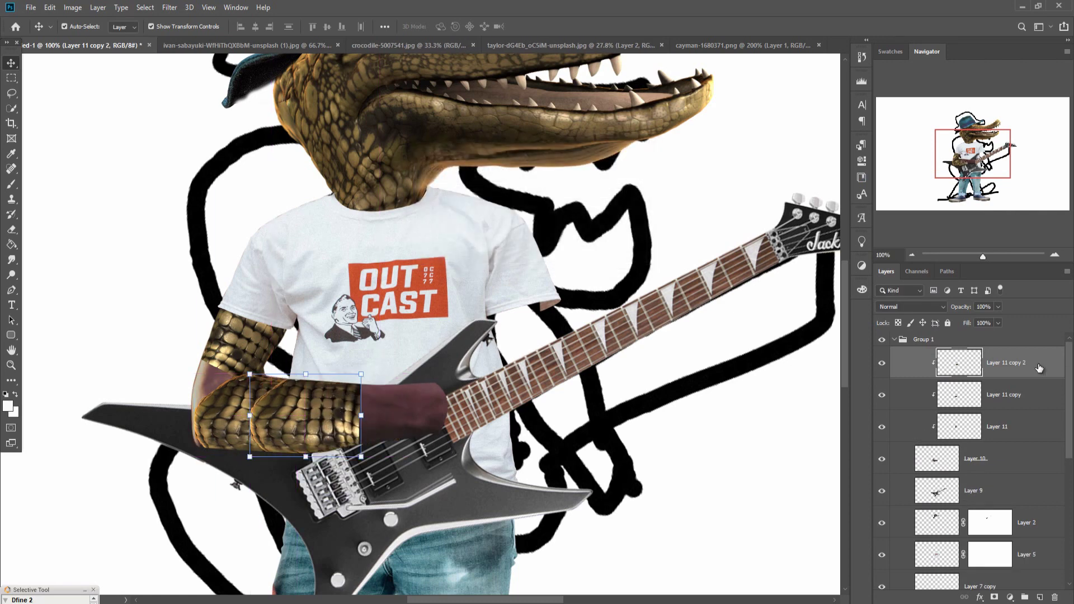
Add a mask to the shifted forearm copy and brush away its visible seam with black.
left_click(996, 597)
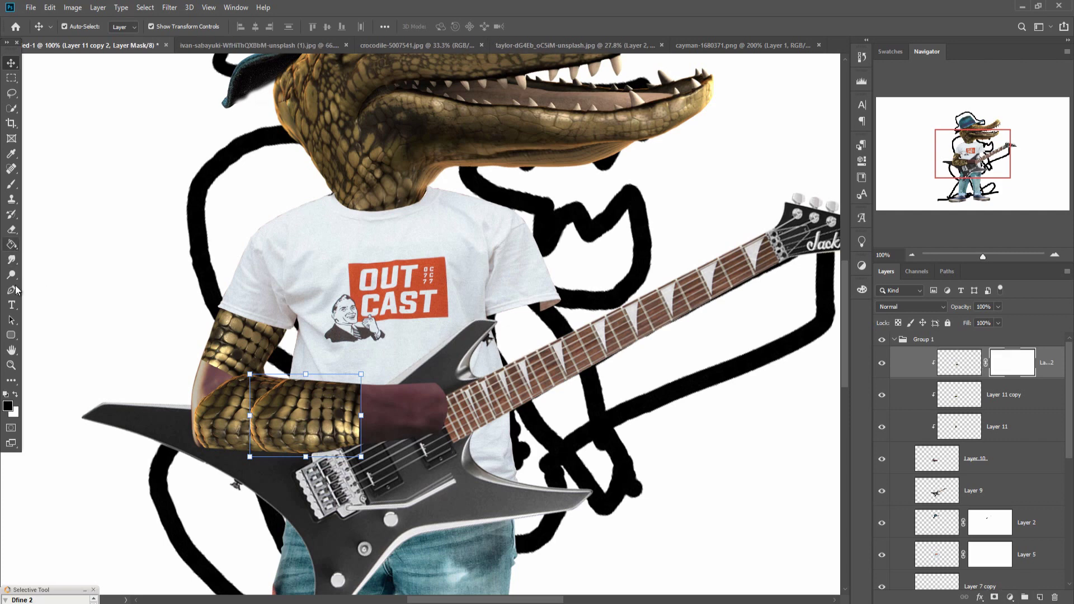
left_click(11, 185)
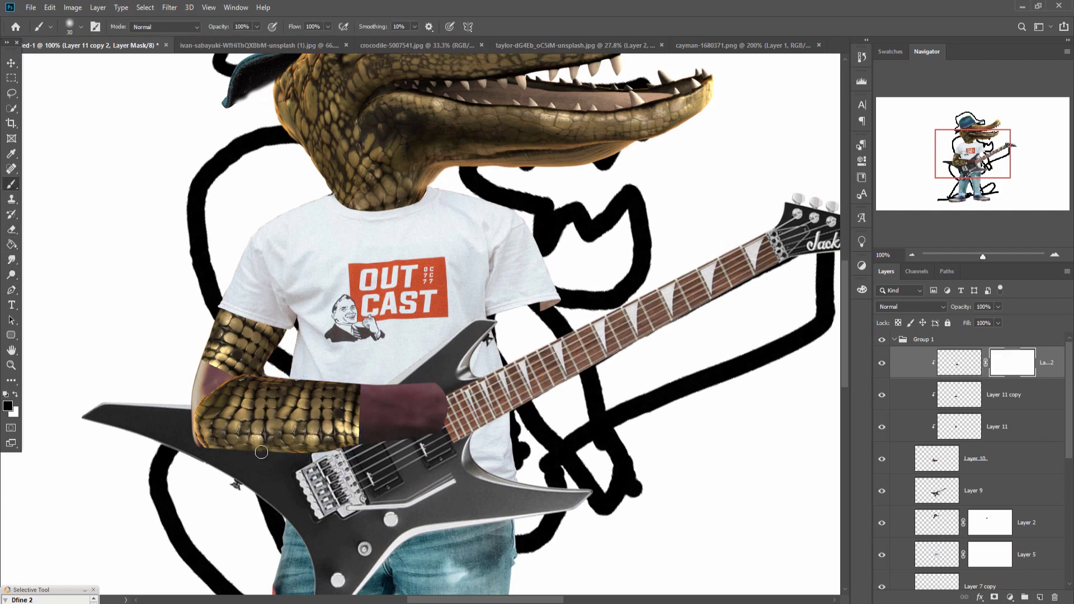
left_click(11, 63)
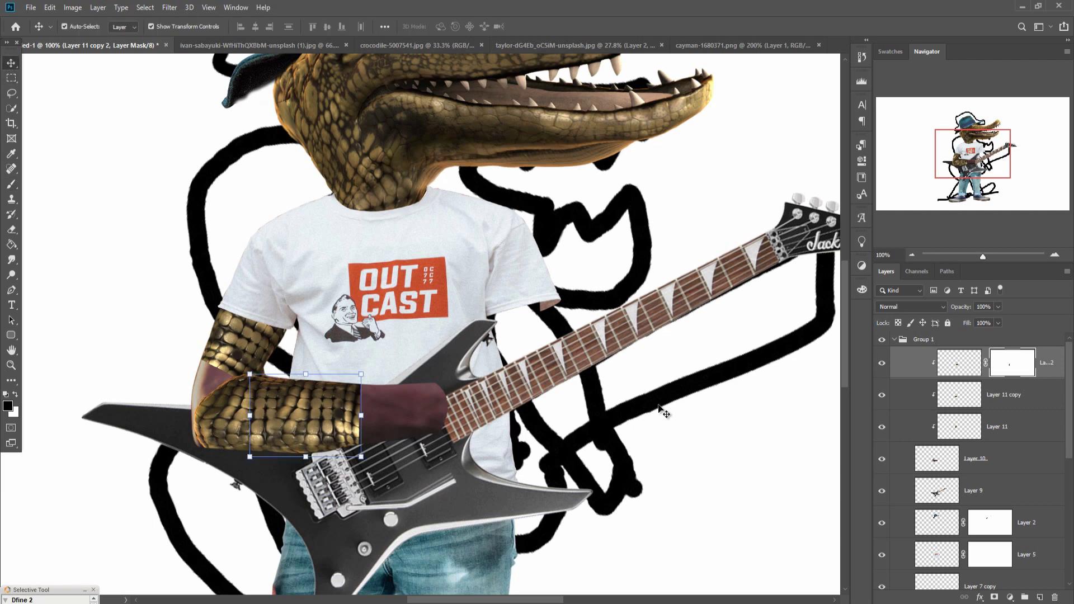
Duplicate the masked forearm piece, scale the copy to 116% and place it over the bare wrist end.
right_click(1054, 362)
left_click(962, 192)
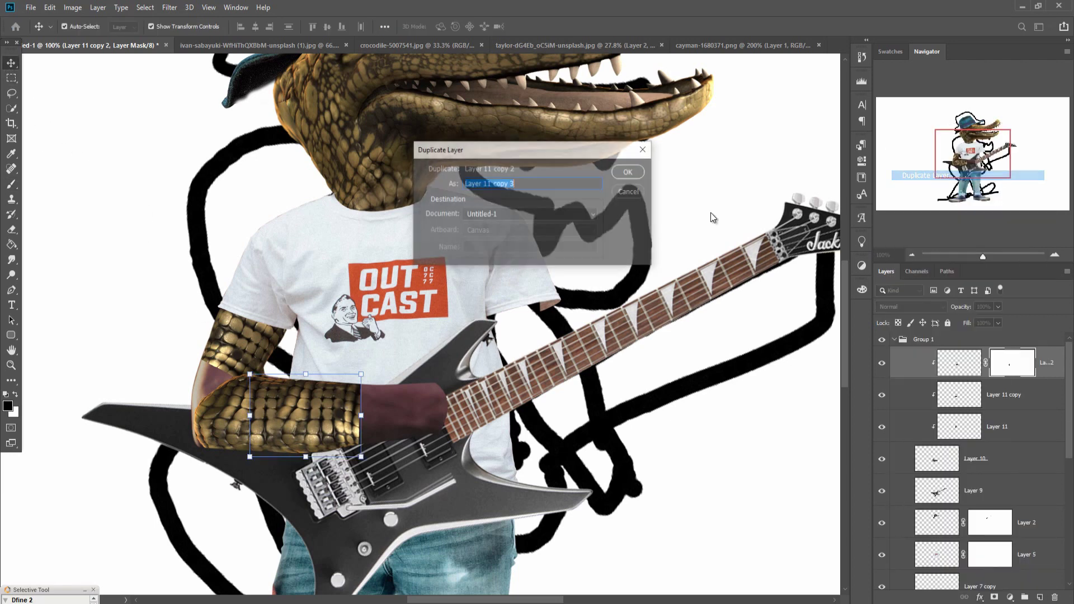
key("Return")
left_click_drag(324, 407, 446, 416)
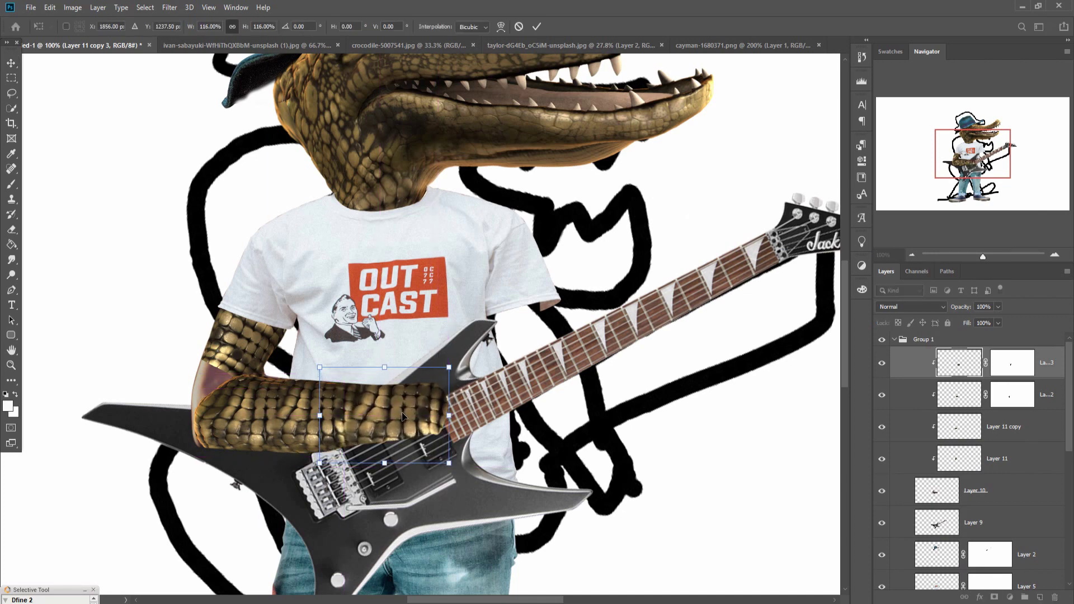
left_click(536, 28)
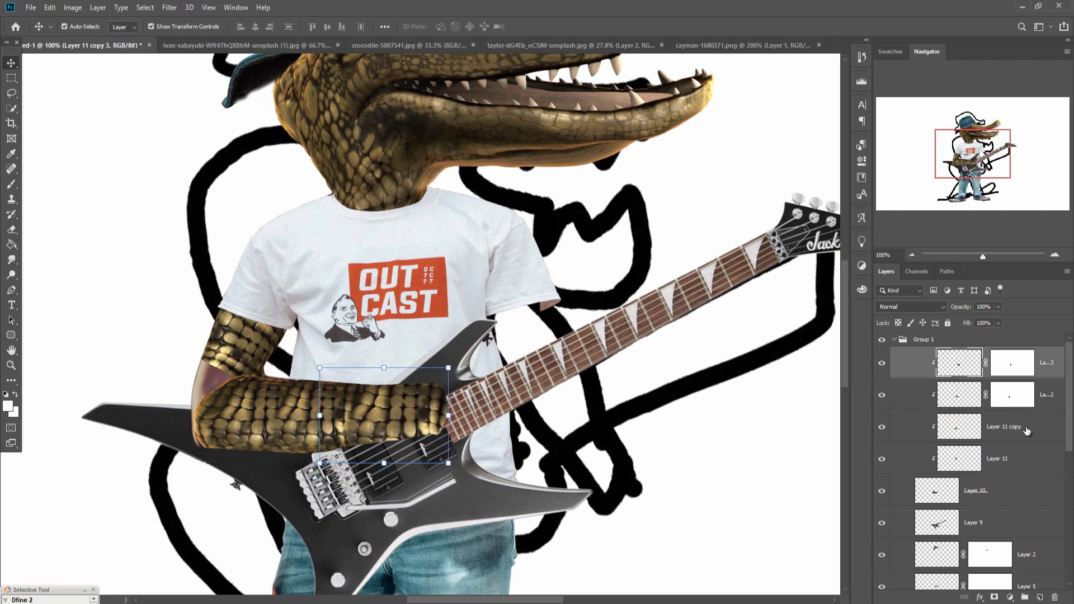
Duplicate the wrist piece, scale the copy to 75.7%, rotate it about -61° and cover the bare patch at the outer elbow.
right_click(1049, 372)
left_click(957, 194)
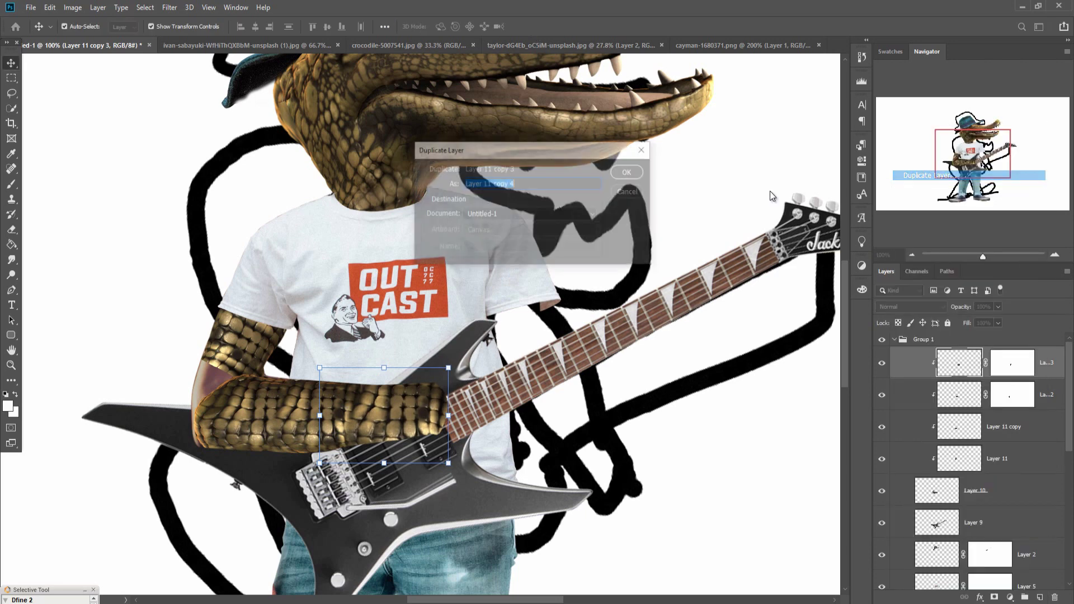
left_click(630, 175)
left_click_drag(390, 411, 207, 381)
left_click_drag(264, 436, 217, 378)
left_click_drag(212, 374, 231, 391)
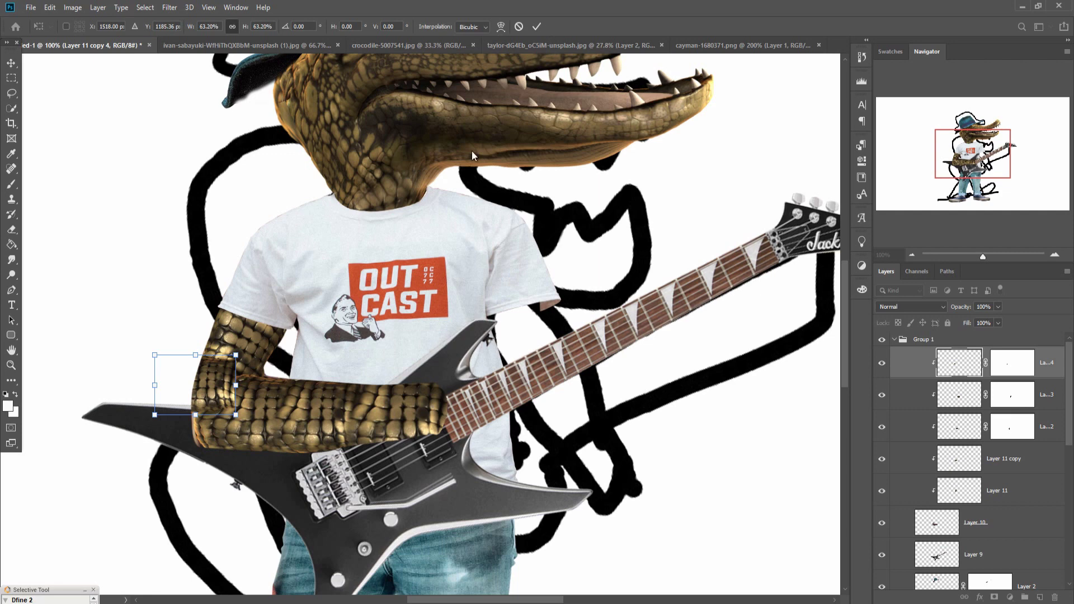
left_click_drag(240, 337, 160, 331)
left_click_drag(223, 393, 240, 378)
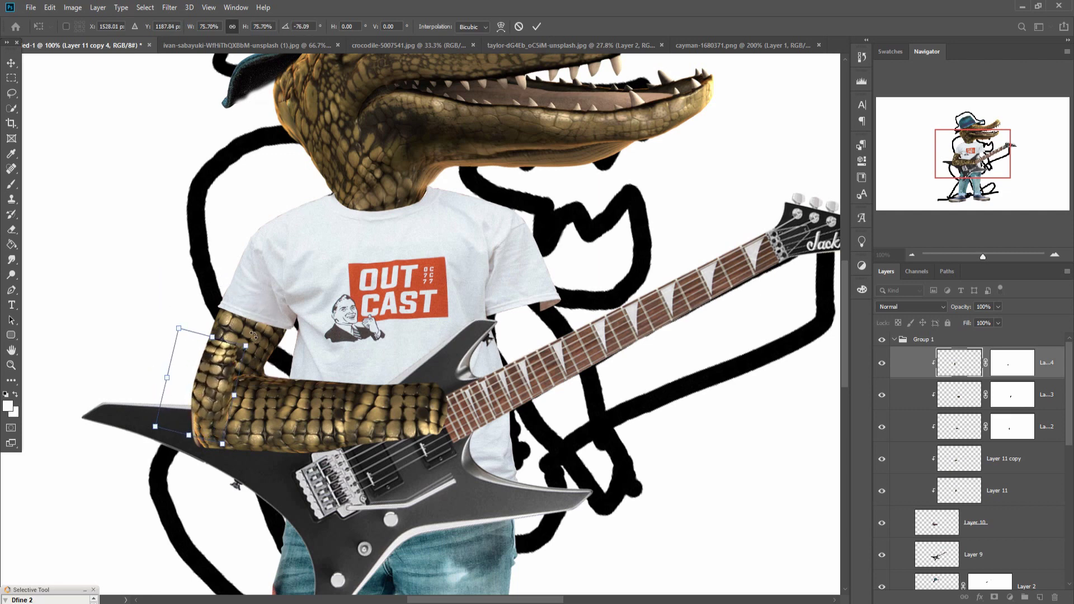
left_click_drag(254, 335, 254, 367)
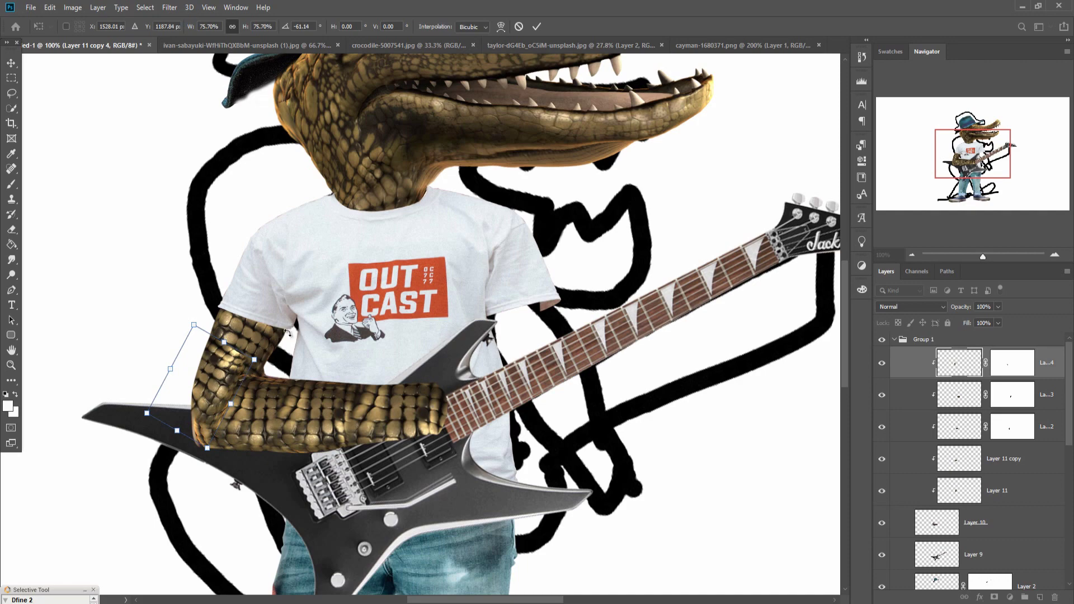
left_click(538, 28)
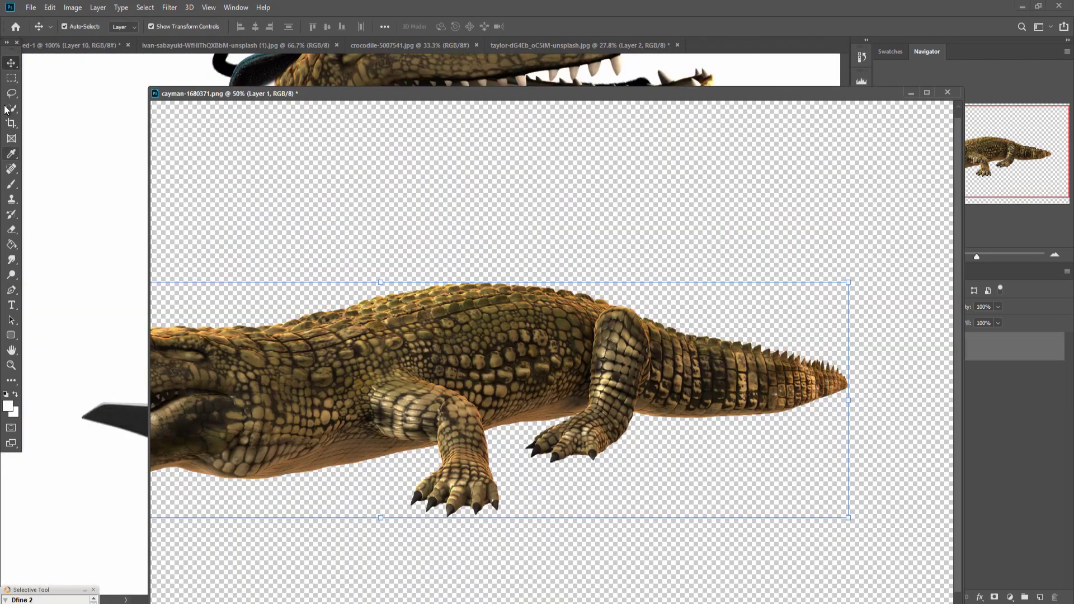
Lasso the front foot in the cayman image, copy it into the composite and minimize the cayman window.
left_click(11, 93)
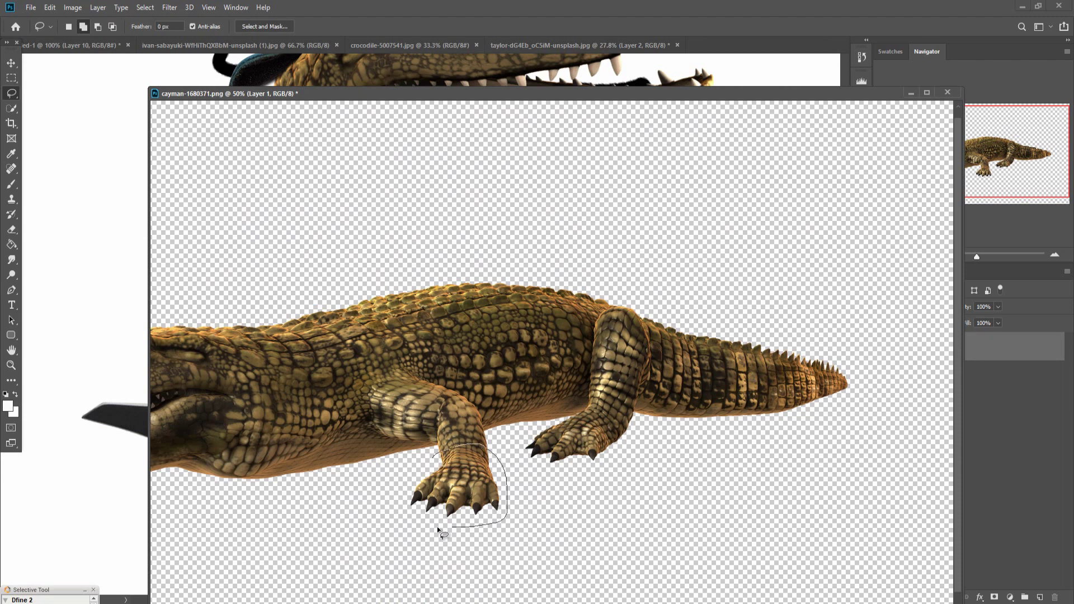
left_click_drag(417, 480, 435, 454)
key("v")
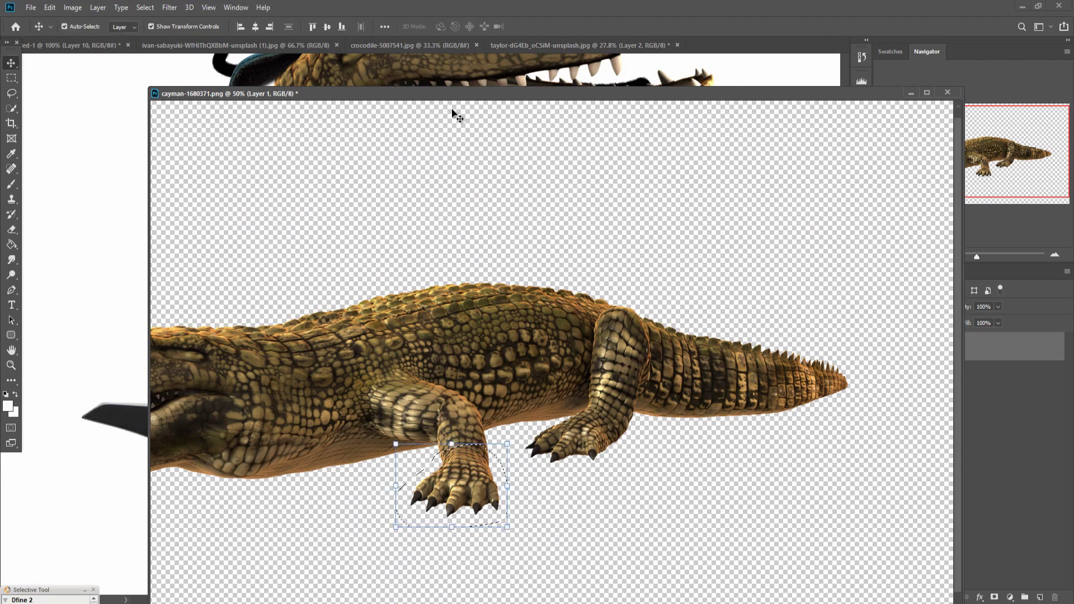
left_click_drag(457, 96, 805, 102)
mouse_move(775, 464)
left_mouse_down()
mouse_move(387, 438)
mouse_move(420, 441)
left_mouse_up()
left_click_drag(1001, 98, 435, 297)
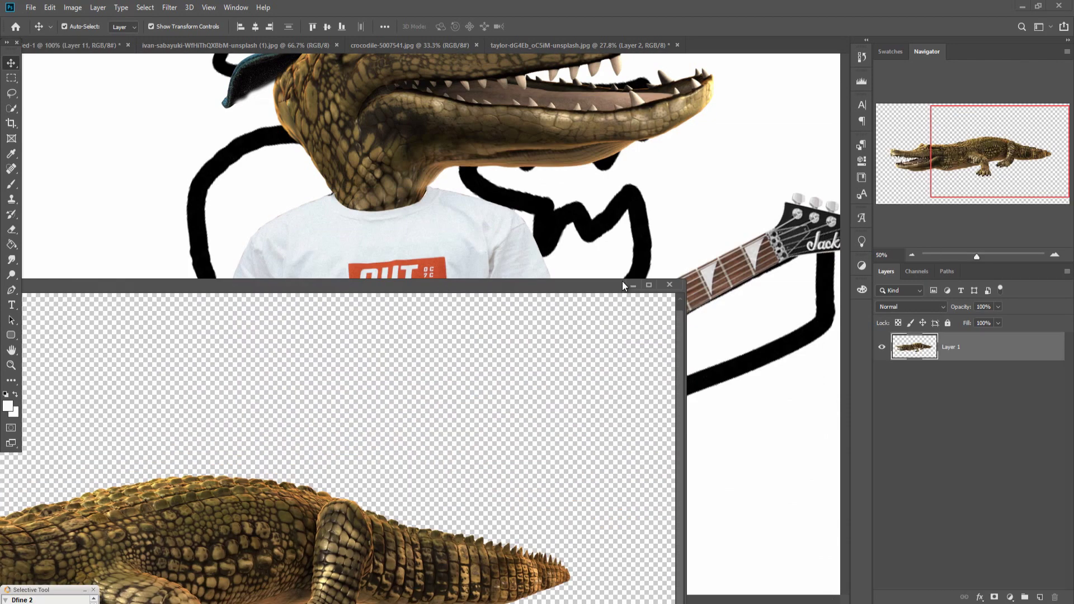
left_click(628, 286)
Move the pasted foot's layer above the arm-skin layer and release its clipping mask.
left_click_drag(1017, 398, 1015, 349)
right_click(1028, 369)
left_click(906, 362)
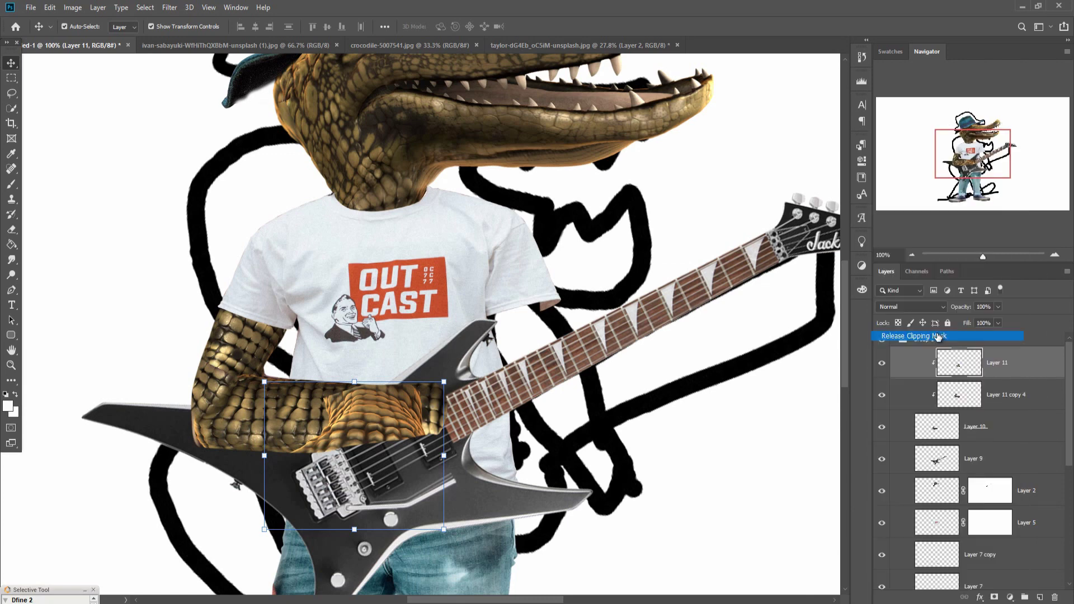
Rotate the clawed foot about -100° and position it at the end of the forearm as a hand.
left_click_drag(454, 374, 186, 307)
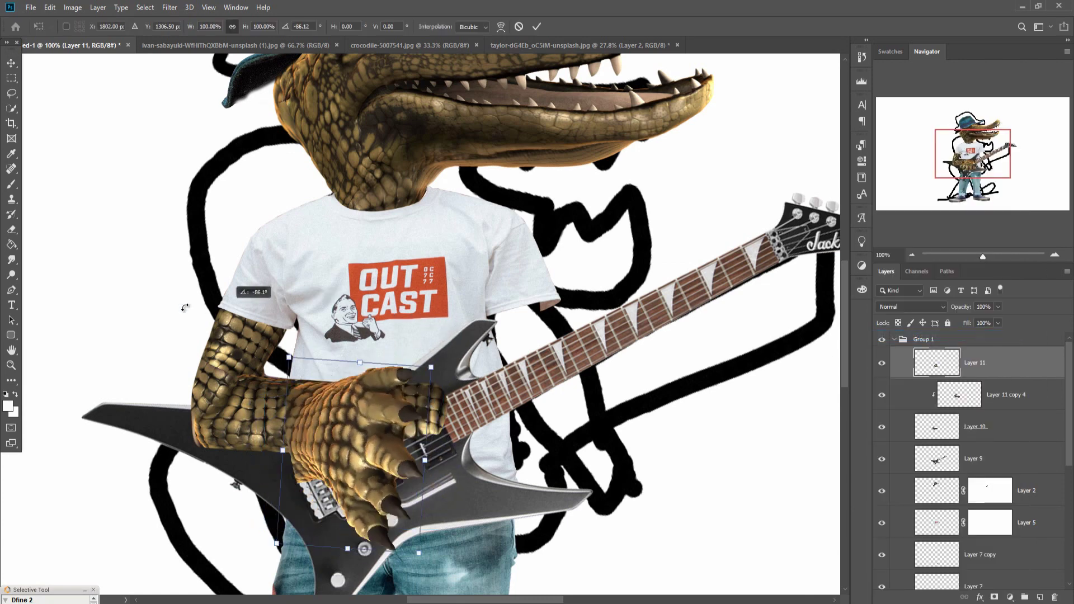
left_click_drag(320, 400, 438, 411)
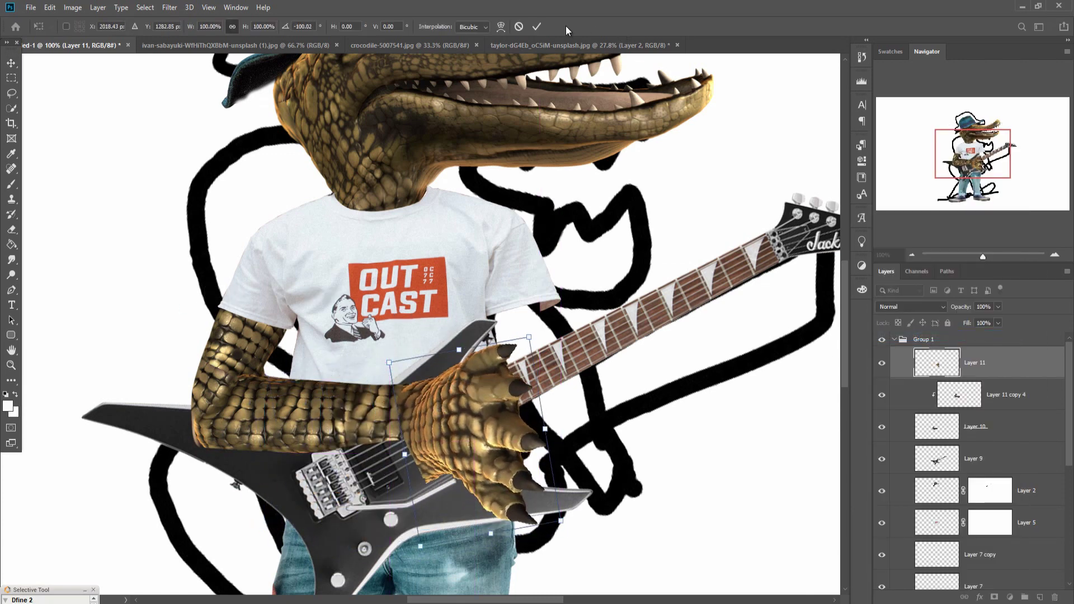
left_click(537, 26)
Distort the clawed hand to flatten its height, reduce its size and fit it onto the wrist over the guitar neck.
left_click(50, 7)
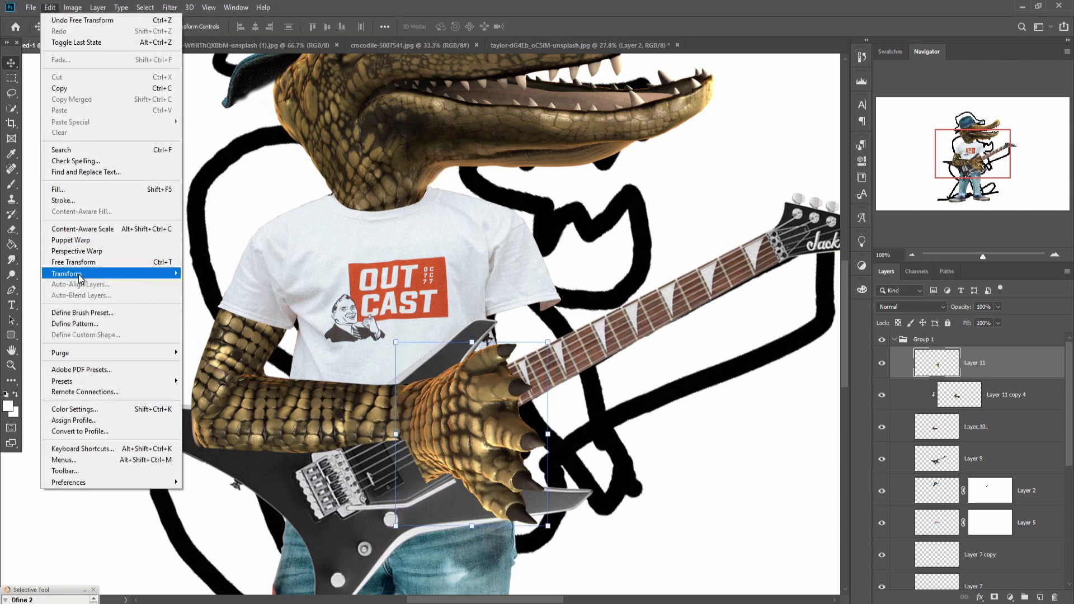
mouse_move(84, 274)
left_click(202, 324)
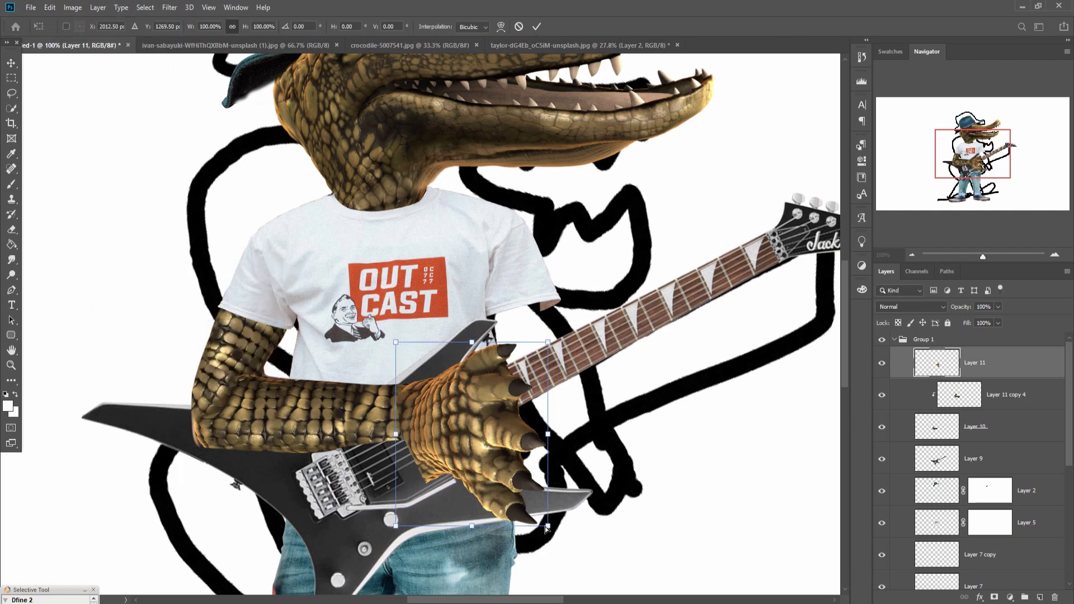
left_click_drag(547, 526, 549, 435)
left_click_drag(548, 343, 548, 367)
key("Return")
left_click_drag(576, 403, 492, 462)
left_click(537, 27)
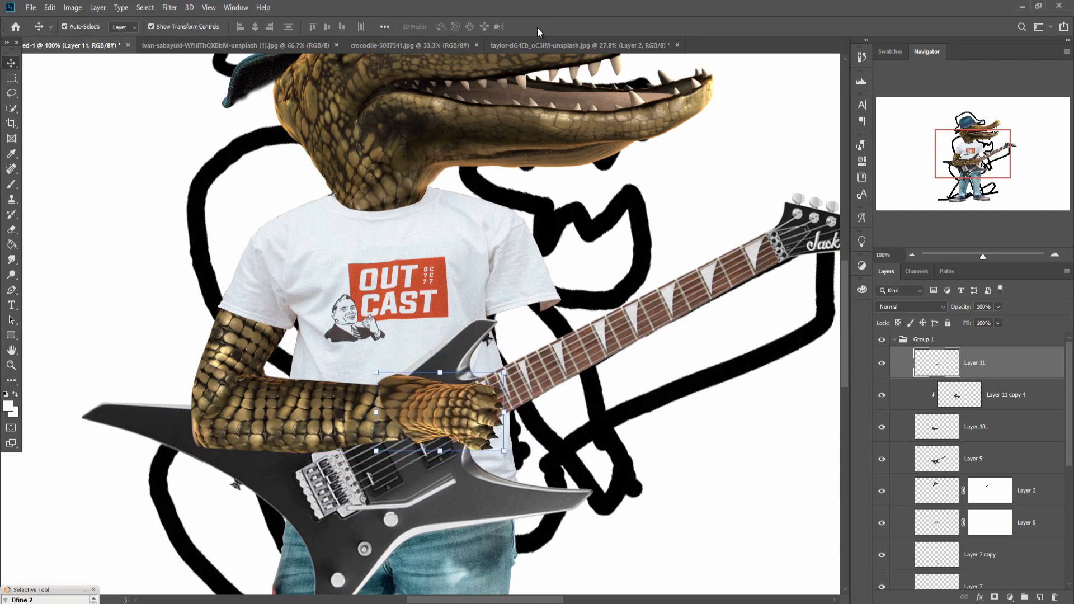
Mask the hand layer and brush its wrist edge into the forearm, using 31% opacity and a brush size of 90.
left_click(994, 597)
key("b")
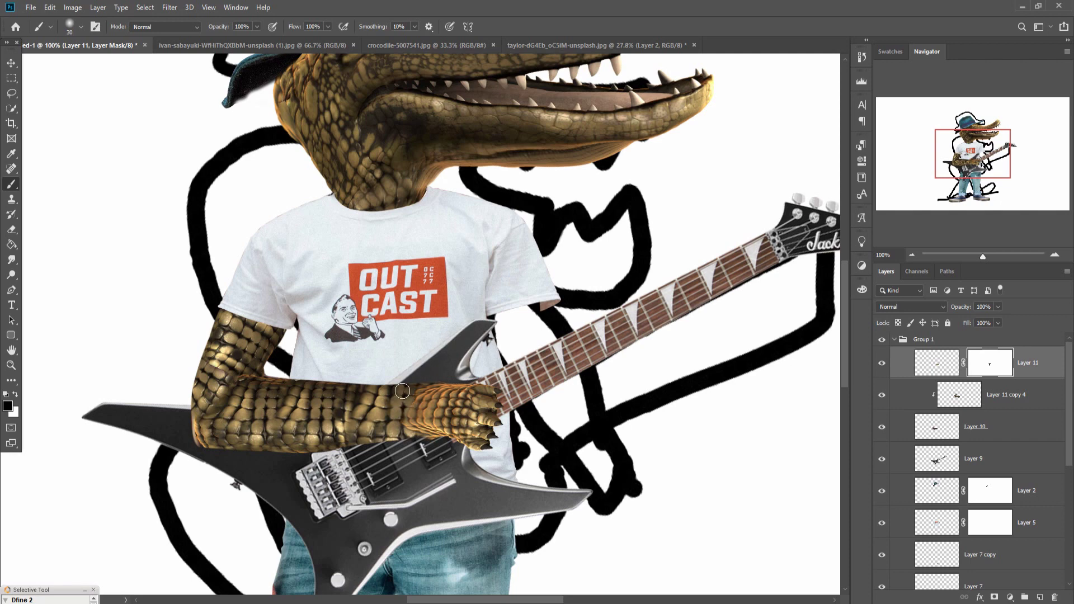
key("3")
key("1")
key("bracketright")
key("bracketright")
key("bracketright")
key("bracketright")
key("bracketright")
key("bracketright")
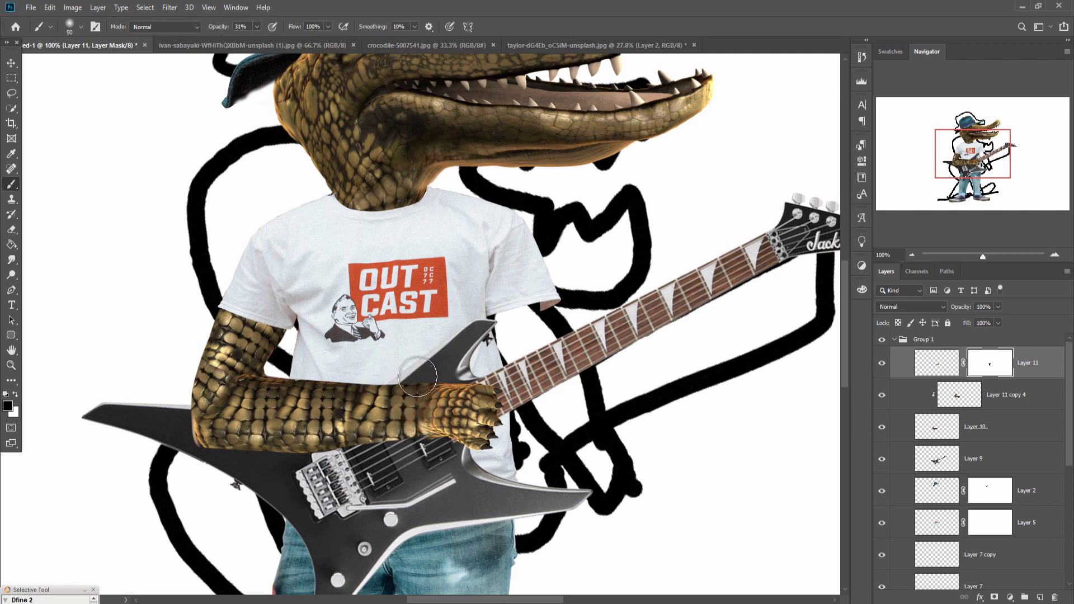
Add a new layer, merge the hand and arm-skin layers into the arm layer, and clip the new layer to it.
key("ctrl+shift+alt+n")
key("x")
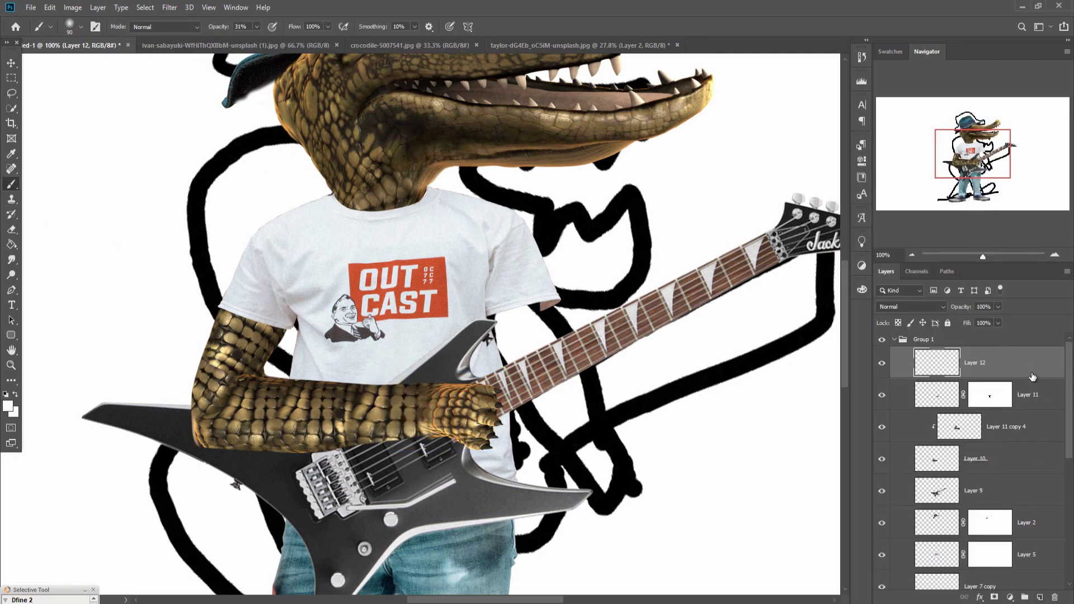
left_click(1029, 394)
right_click(1028, 451)
left_click(1028, 448)
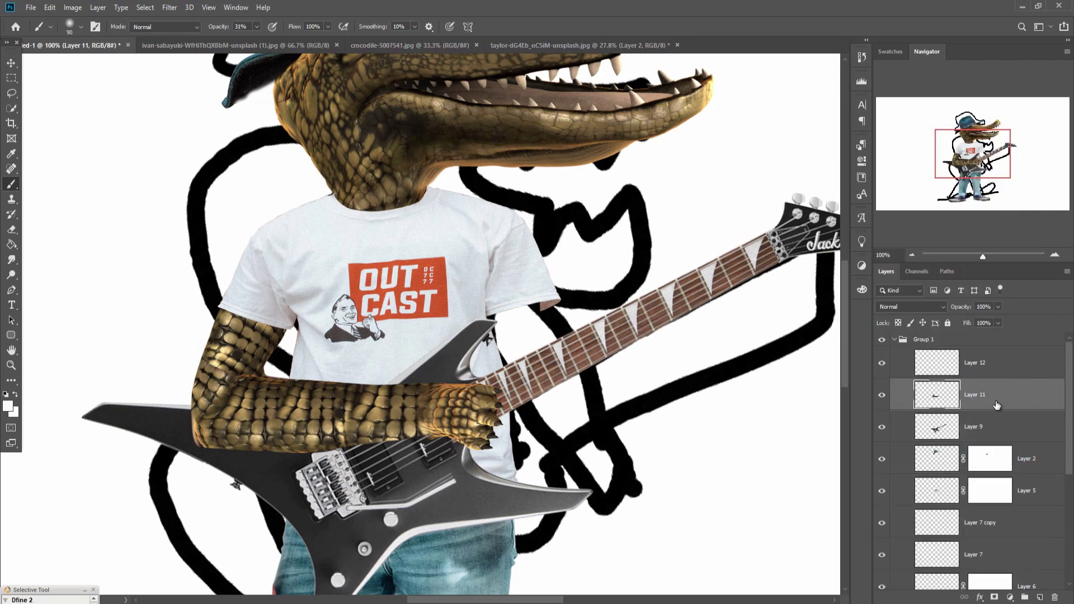
right_click(940, 373)
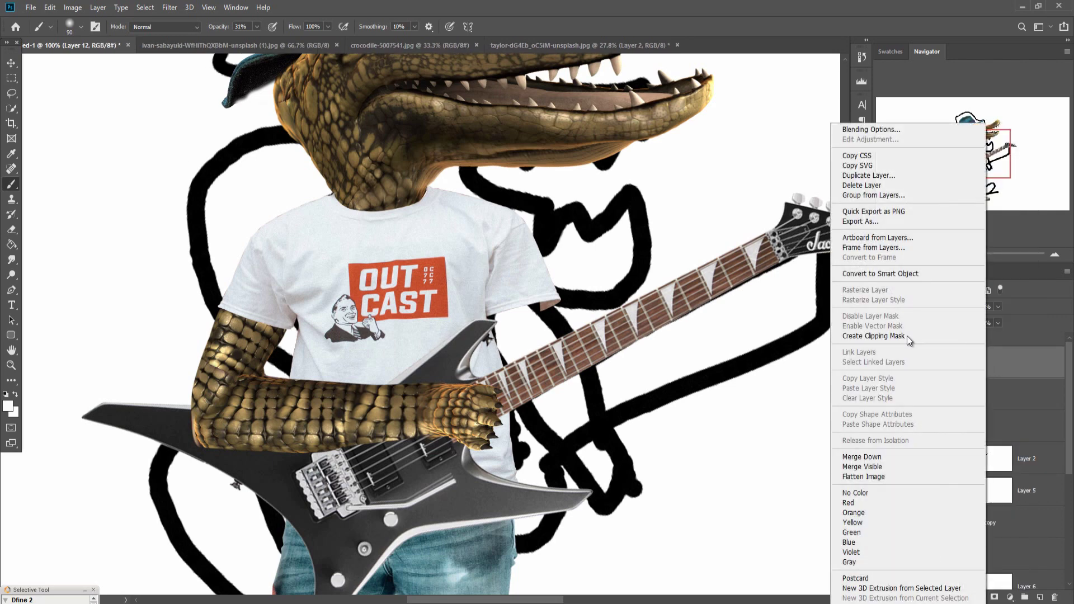
left_click(898, 337)
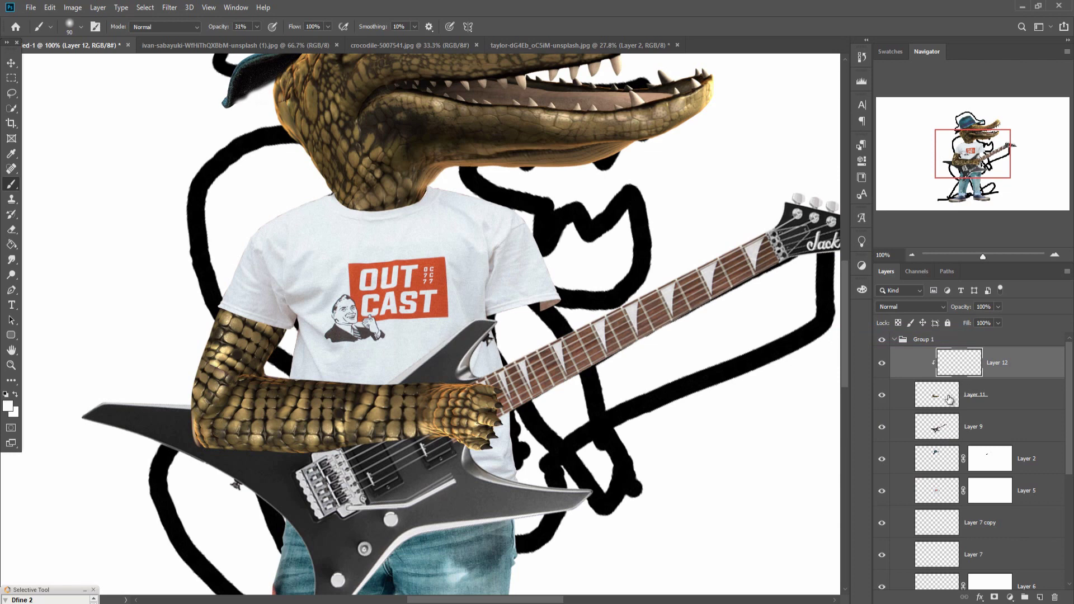
Paint soft black shading on the clipped layer under the sleeve and along the arm, using 31% brush opacity.
left_click(881, 364)
left_click(7, 407)
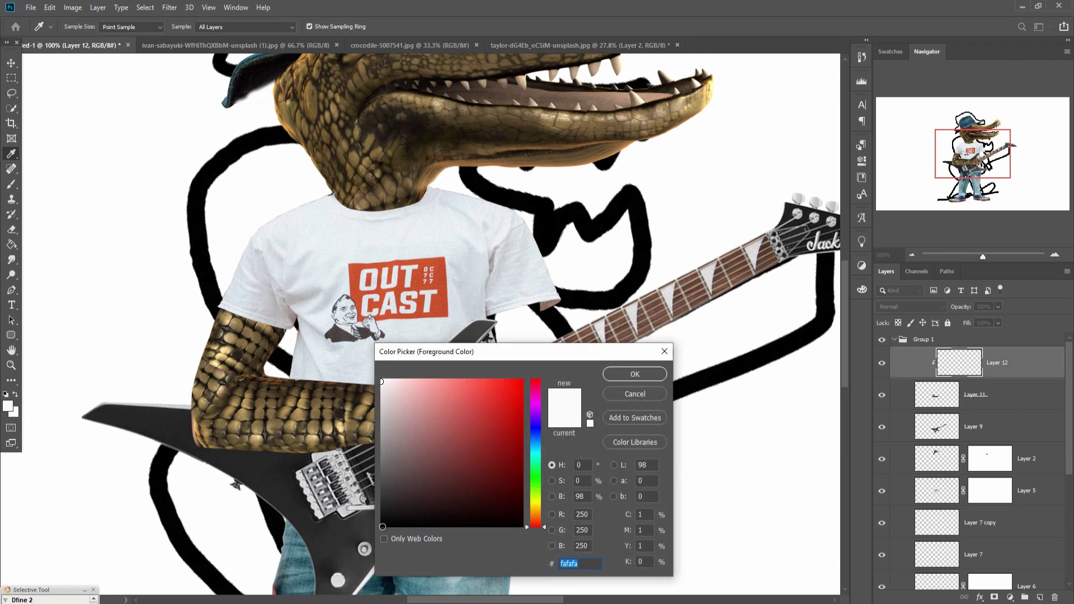
left_click(382, 526)
left_click(635, 374)
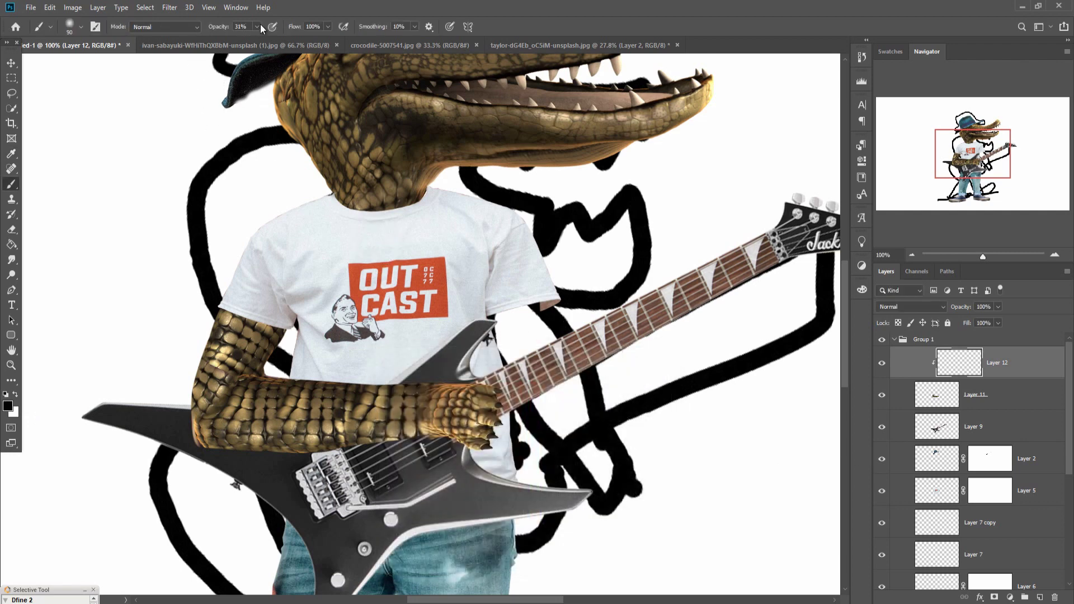
mouse_move(232, 306)
left_mouse_down()
mouse_move(320, 326)
mouse_move(288, 362)
left_mouse_up()
mouse_move(432, 388)
left_mouse_down()
mouse_move(474, 367)
mouse_move(441, 367)
left_mouse_up()
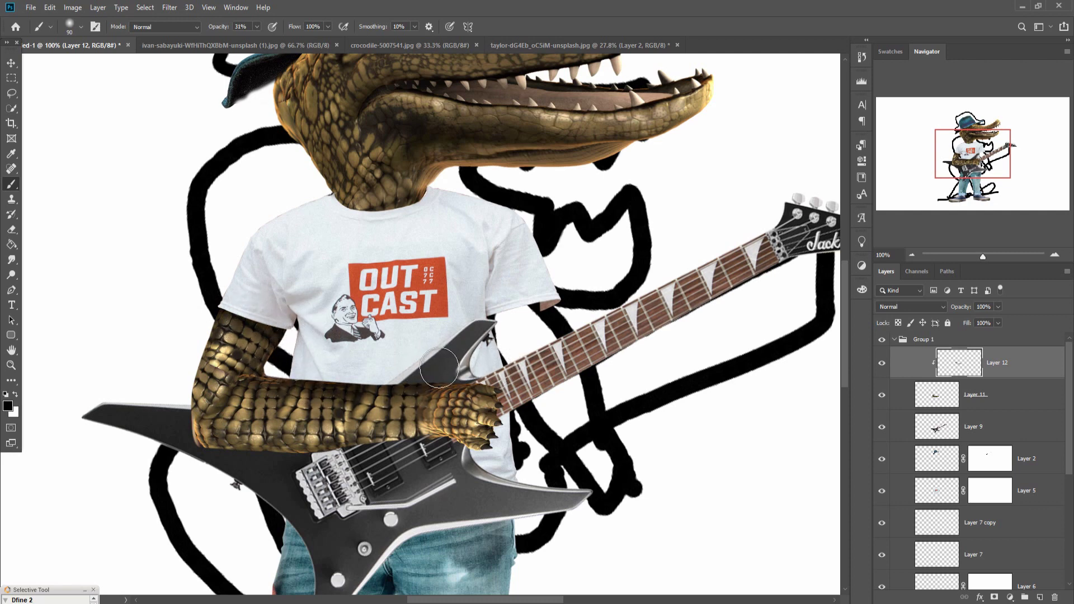
mouse_move(283, 362)
left_mouse_down()
mouse_move(299, 327)
mouse_move(256, 376)
left_mouse_up()
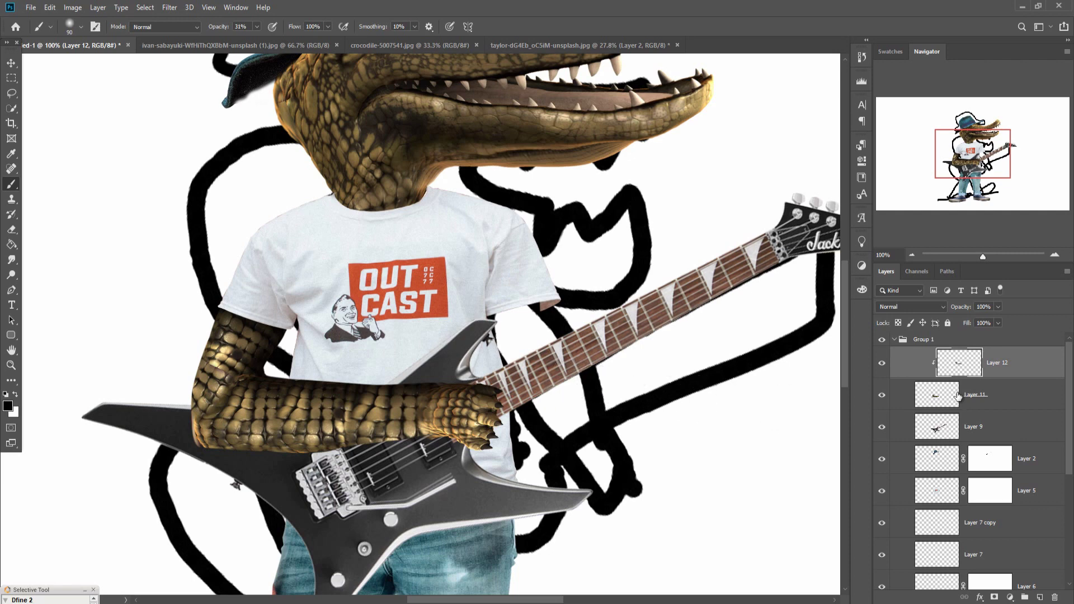
Add a new layer between the guitar and the arm and paint a soft black shadow beneath the forearm.
left_click(993, 428)
left_click(1040, 597)
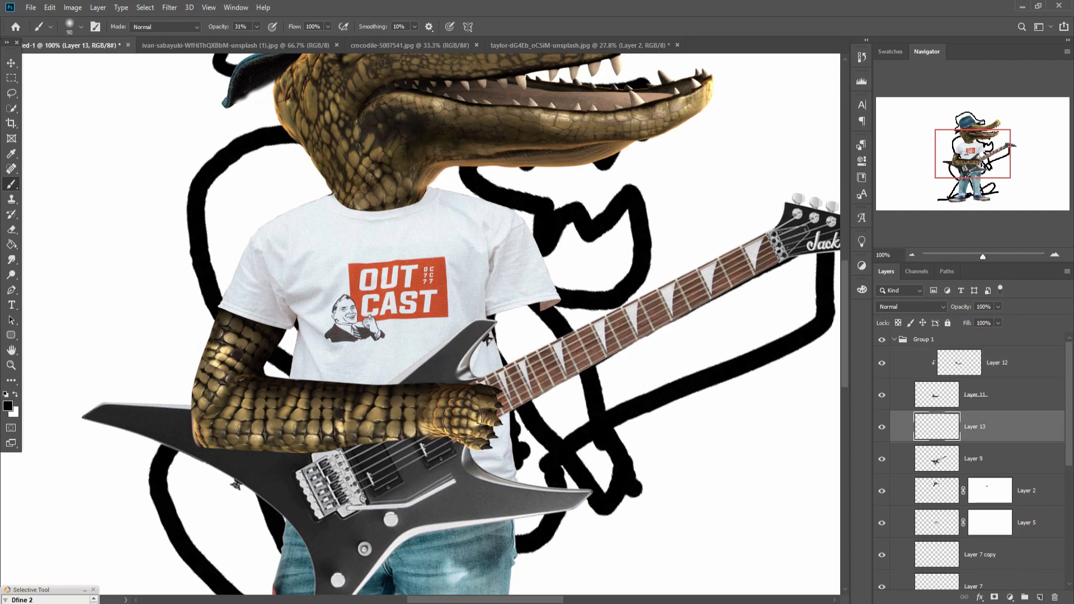
mouse_move(230, 430)
left_mouse_down()
mouse_move(308, 441)
mouse_move(200, 435)
mouse_move(471, 427)
mouse_move(227, 423)
mouse_move(257, 435)
mouse_move(390, 430)
mouse_move(213, 424)
mouse_move(202, 415)
mouse_move(206, 429)
mouse_move(257, 435)
left_mouse_up()
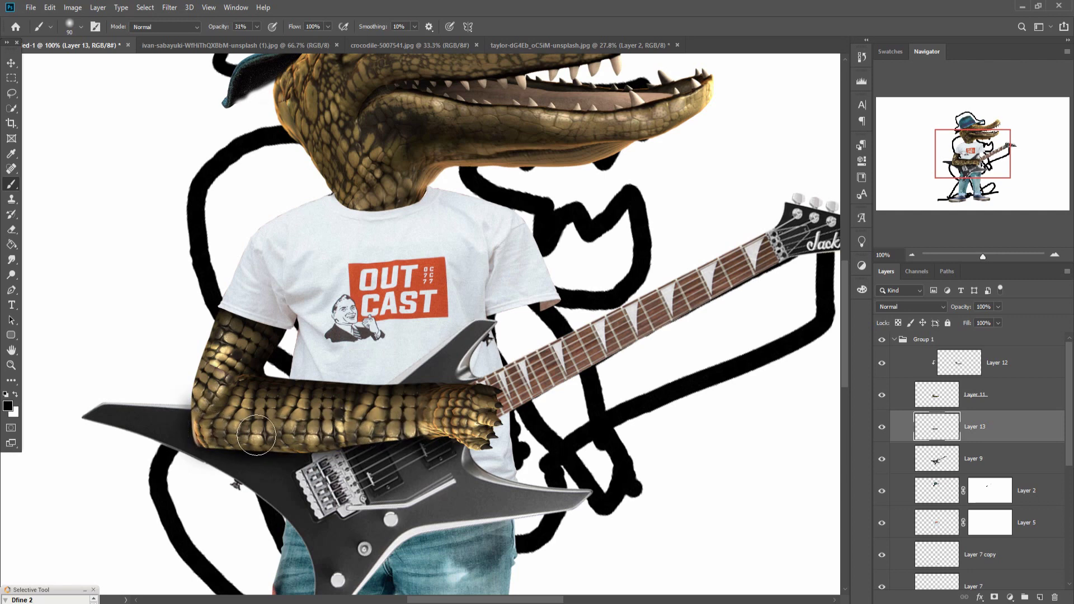
Compare the whole composite with the sketch by repeatedly hiding and showing Group 1.
left_click(11, 63)
key("ctrl+minus")
key("ctrl+minus")
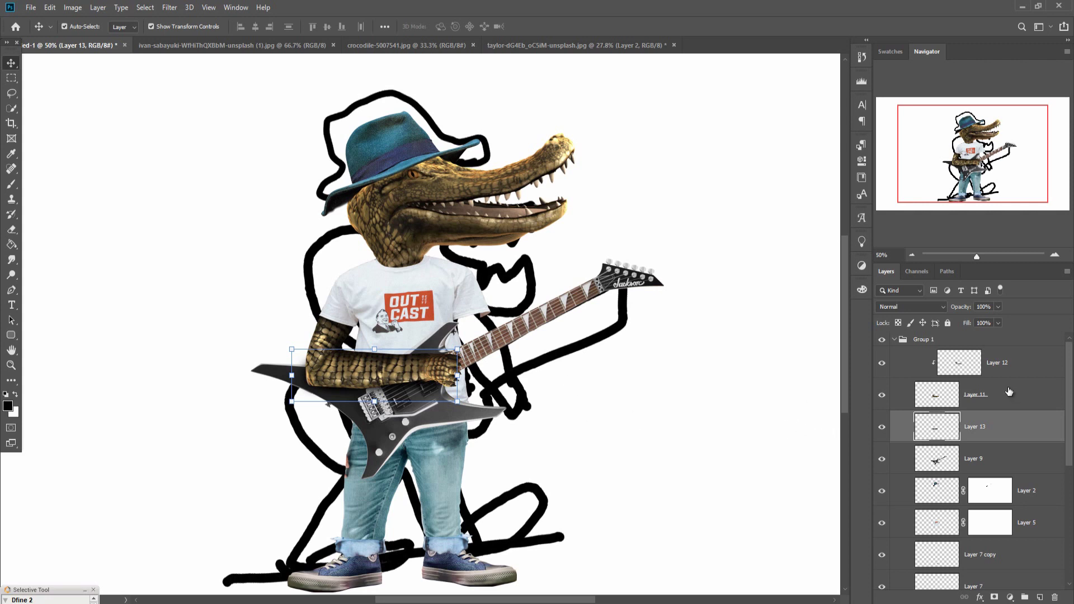
left_click(882, 342)
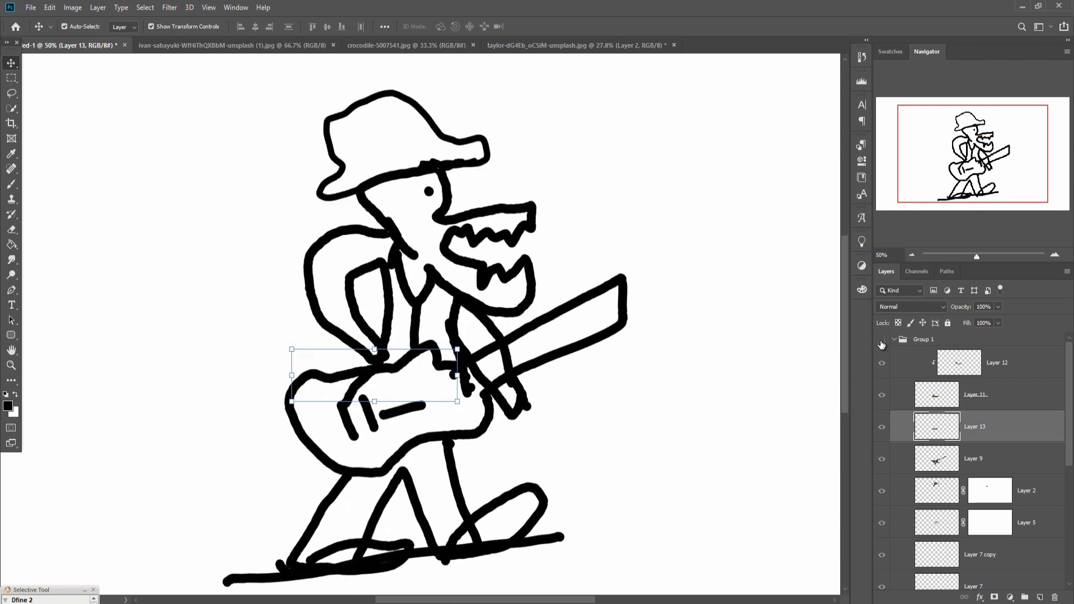
left_click(882, 342)
left_click(882, 343)
left_click(881, 341)
left_click(881, 341)
left_click(882, 341)
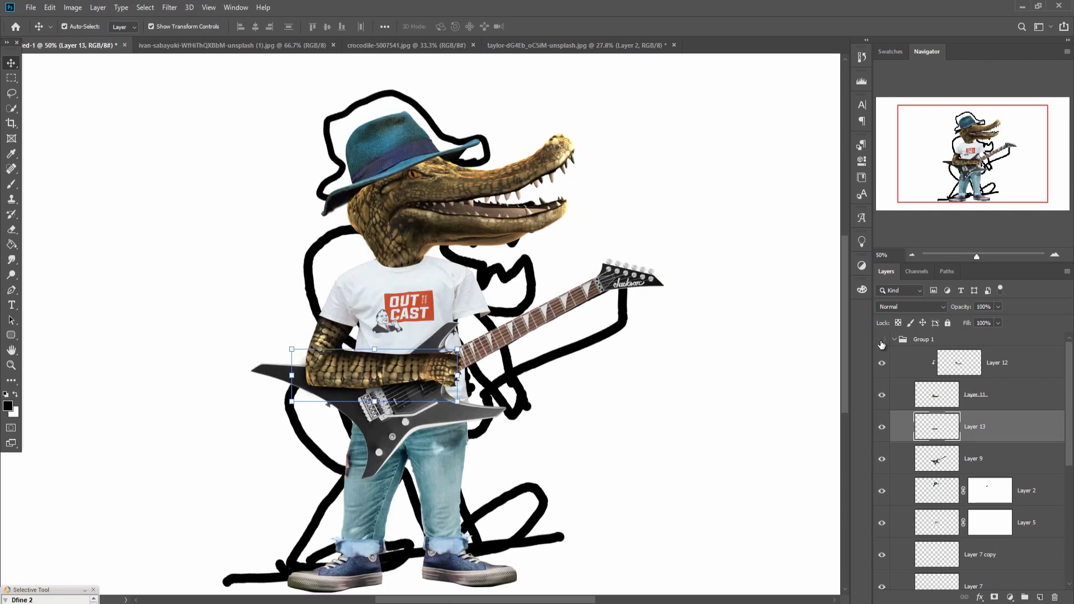
left_click(881, 342)
left_click(881, 342)
Duplicate the arm layer and its shadow layer together within the same document.
left_click(1014, 363)
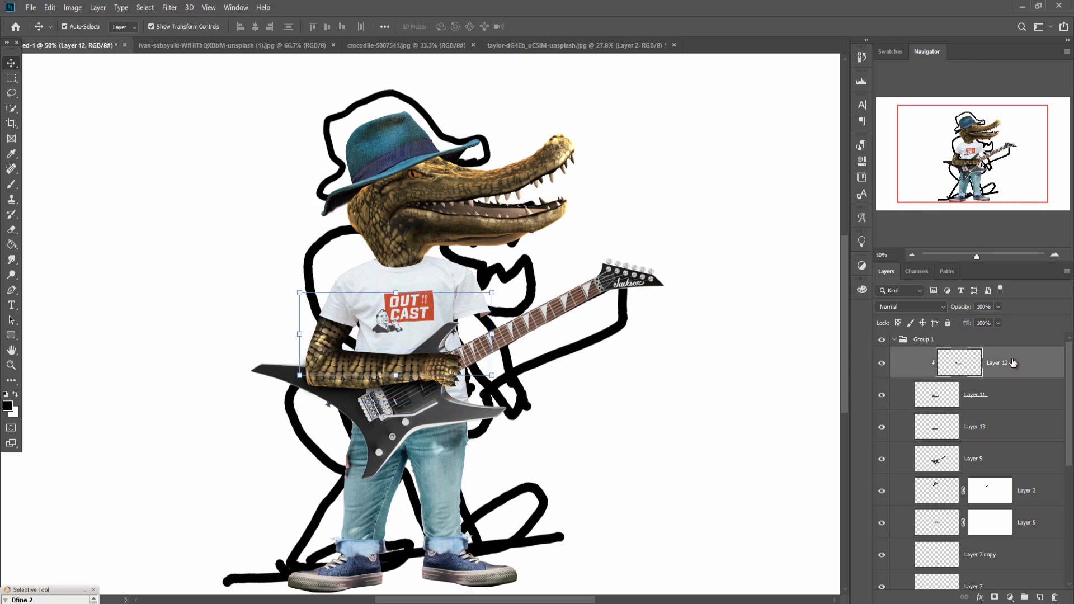
left_click(1013, 397)
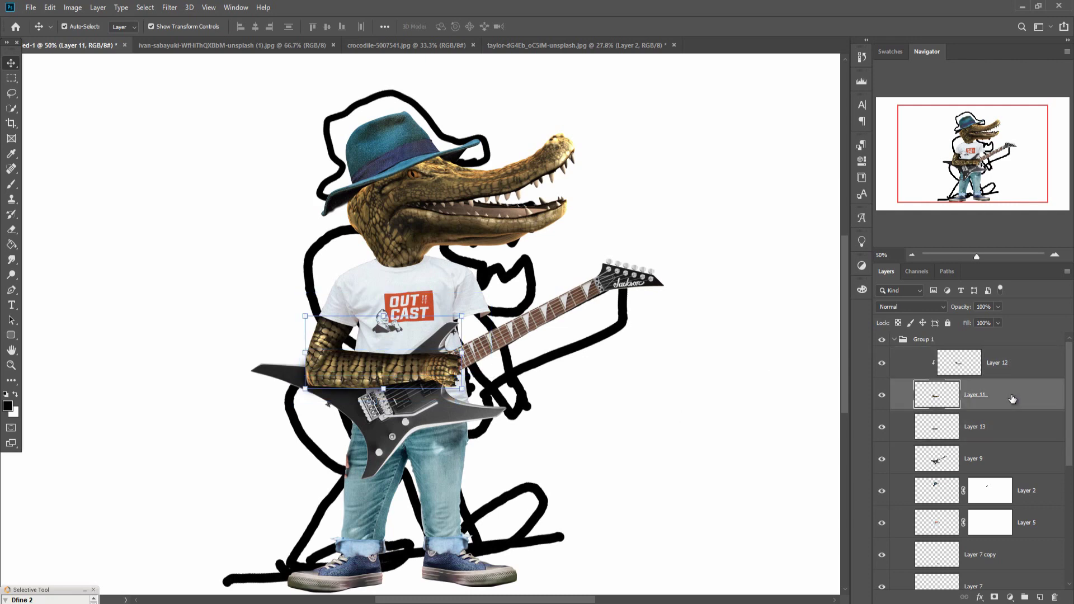
left_click(1007, 427, "ctrl")
right_click(1012, 425)
left_click(900, 175)
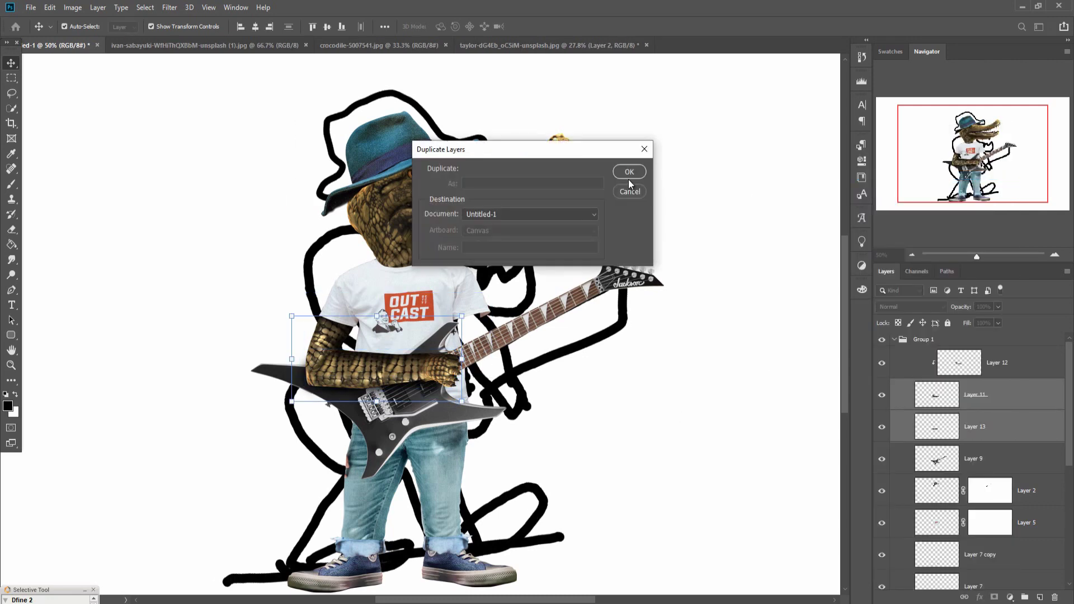
left_click(628, 172)
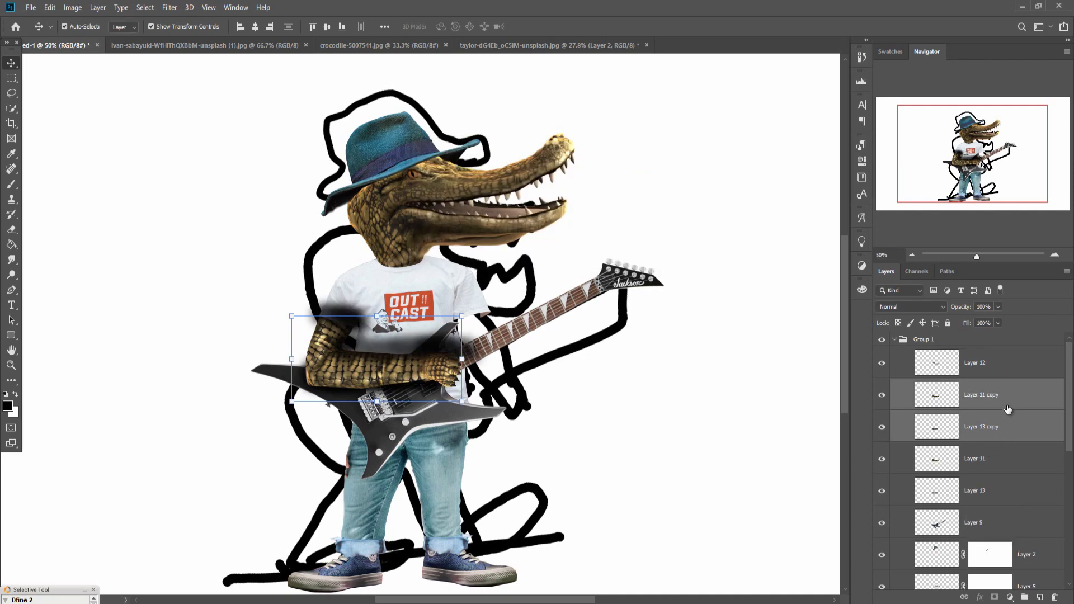
Move the arm-shading layer below the two duplicates and clip it to the original arm again.
left_click_drag(1001, 363, 990, 424)
right_click(990, 425)
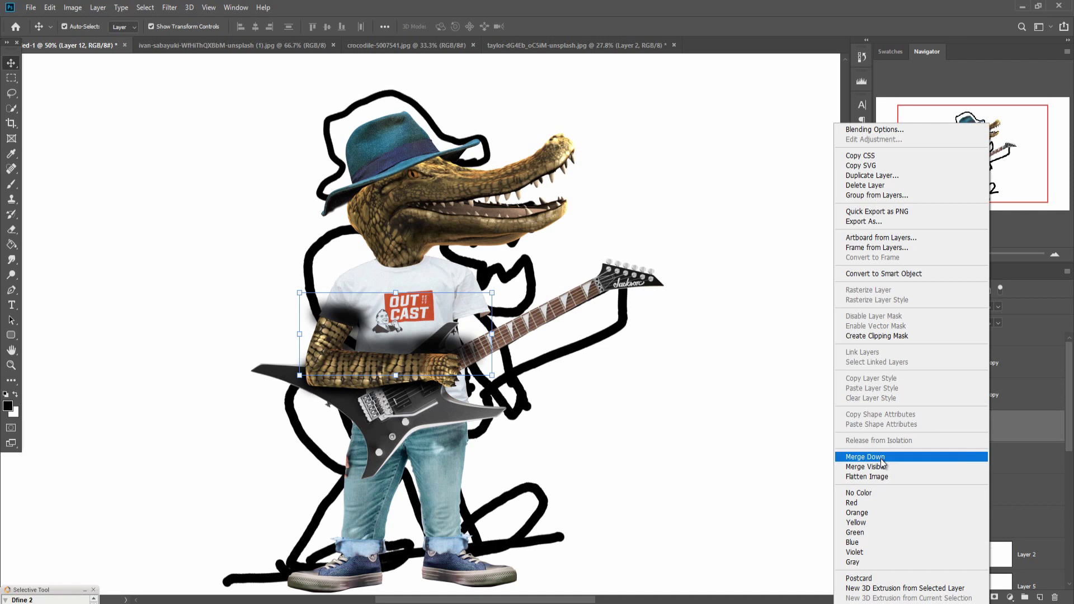
left_click(876, 336)
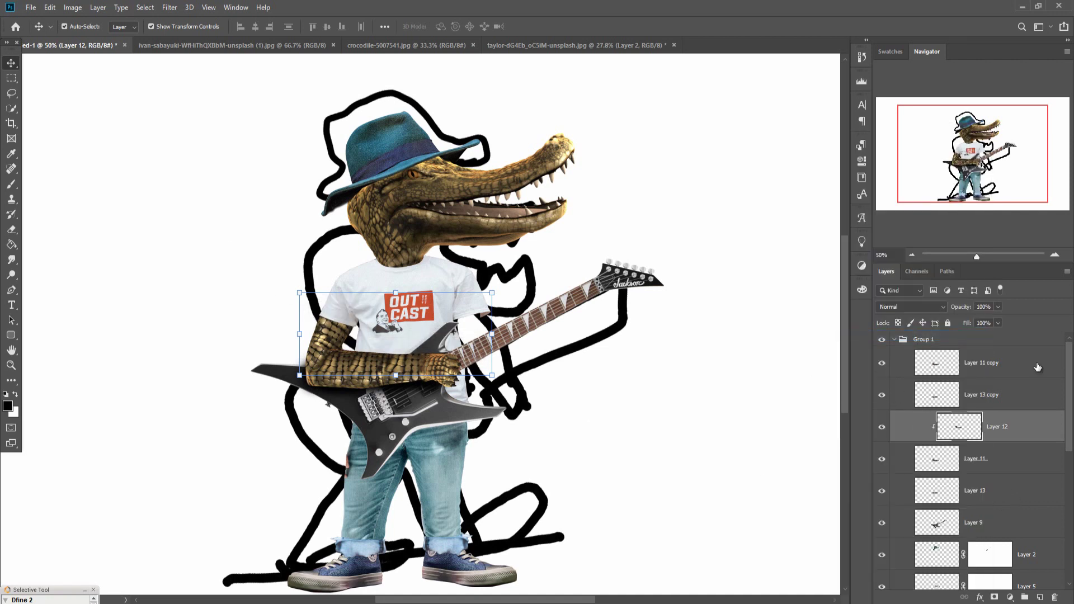
Move the duplicated arm and shadow across to the guitar neck and merge them into one layer.
left_click(1011, 368)
left_click(1006, 392, "shift")
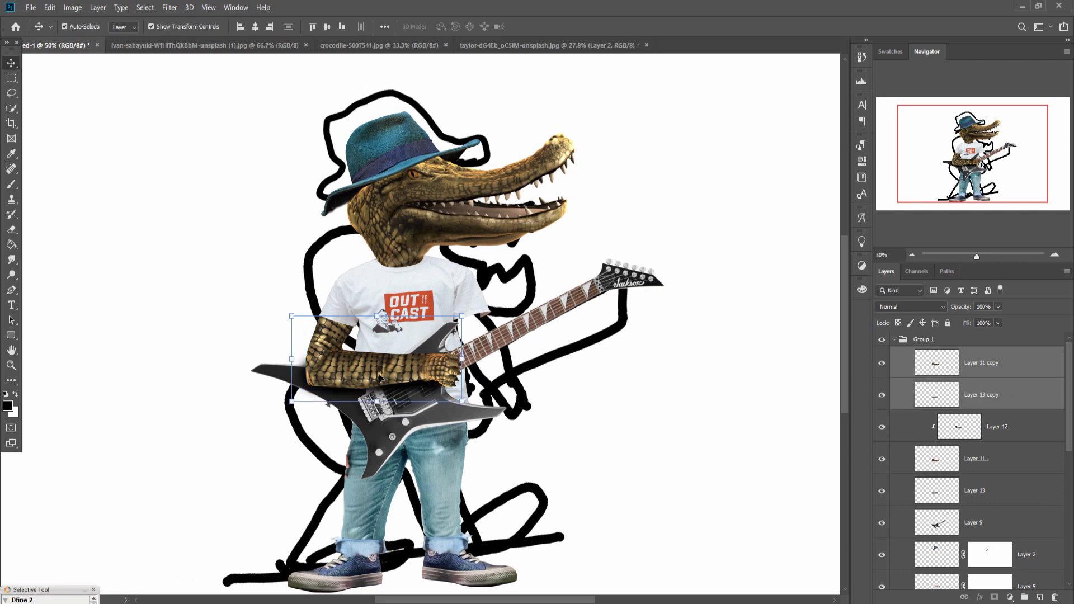
left_click_drag(375, 374, 520, 364)
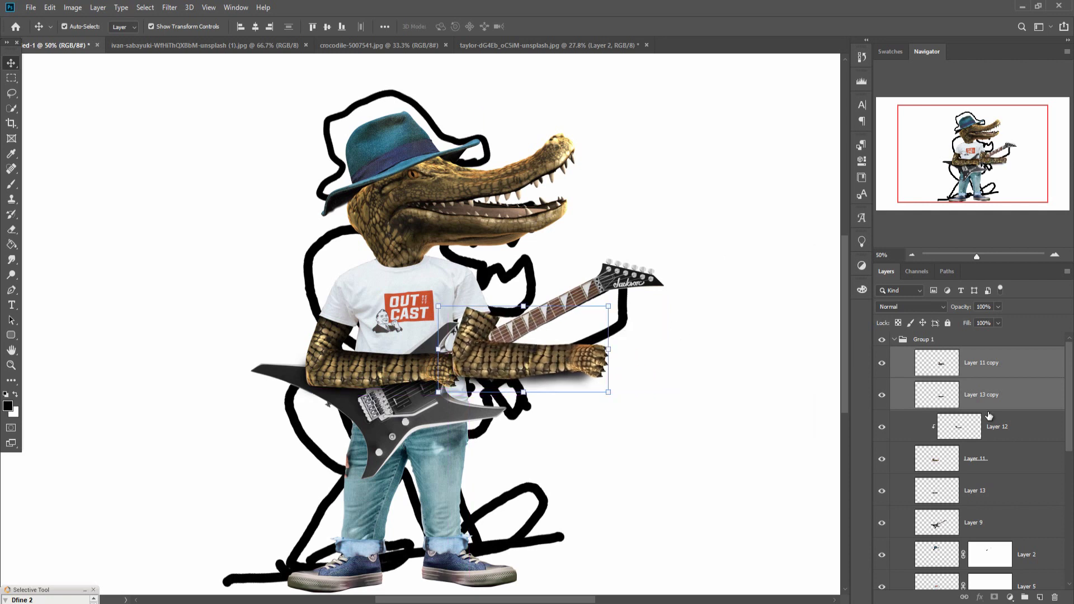
right_click(1005, 391)
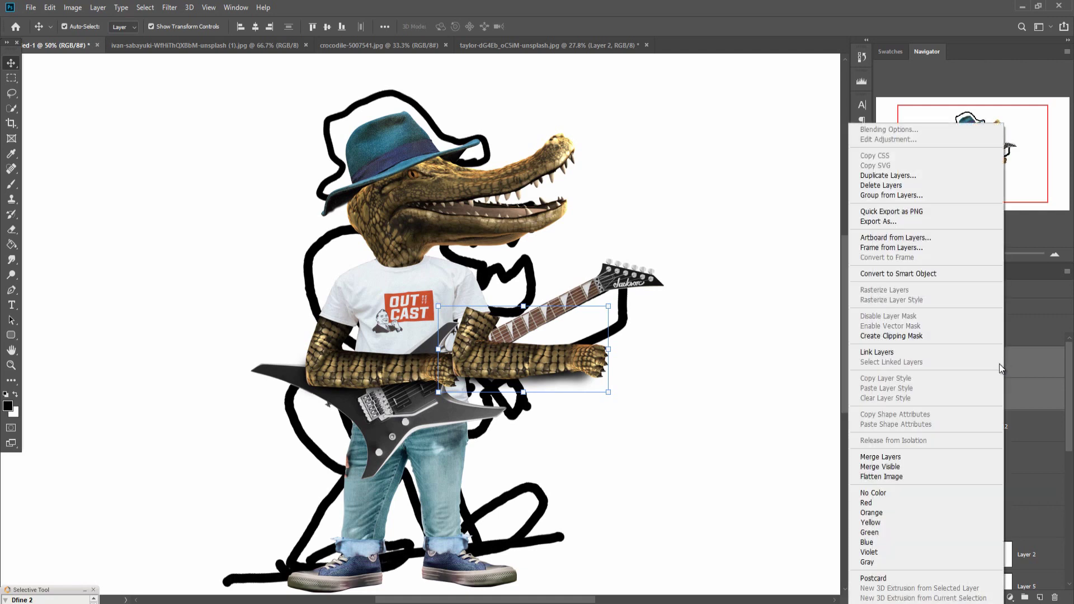
left_click(908, 457)
Rotate the arm copy to hang downward, scale it down and place it under the other sleeve, behind the T-shirt and guitar layers.
left_click_drag(999, 362, 936, 484)
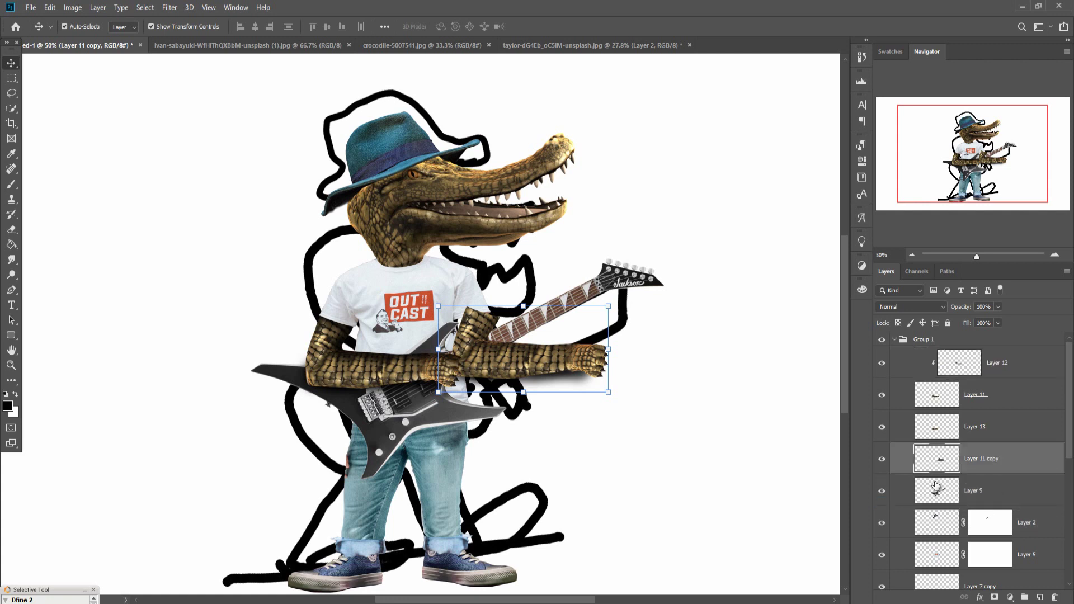
left_click_drag(614, 292, 580, 257)
key("Escape")
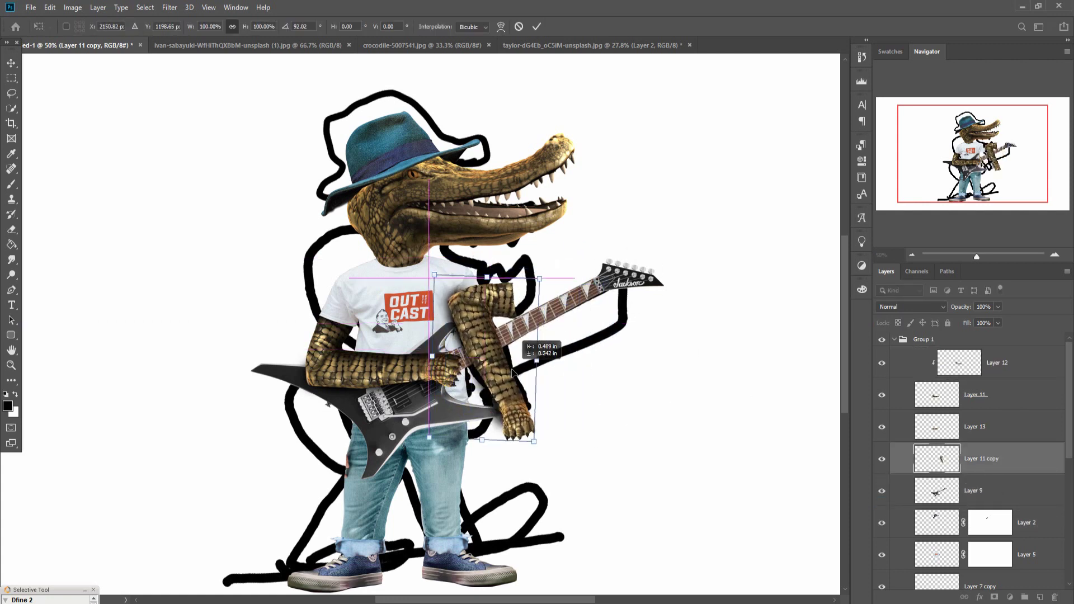
left_click_drag(994, 472, 1007, 429)
left_click_drag(535, 442, 521, 418)
left_click(536, 27)
key("ctrl+z")
left_click_drag(495, 365, 490, 367)
left_click(536, 27)
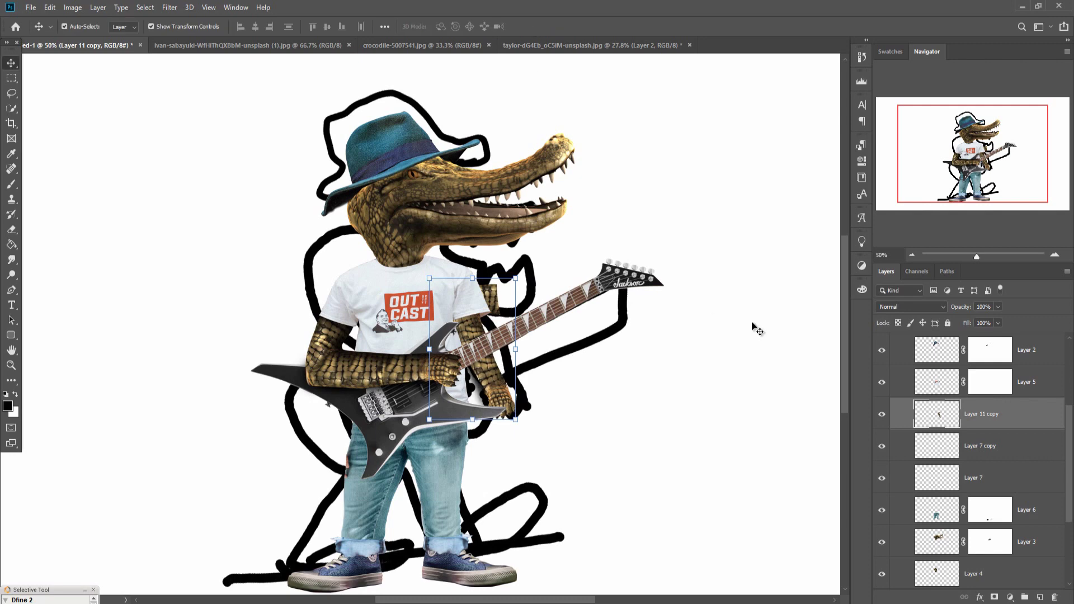
Mask the second arm's layer and brush away the part protruding beyond the shoulder and sleeve.
key("ctrl+plus")
key("ctrl+plus")
left_click(995, 597)
key("b")
mouse_move(566, 275)
left_mouse_down()
mouse_move(561, 236)
mouse_move(558, 261)
mouse_move(561, 242)
mouse_move(587, 268)
left_mouse_up()
key("v")
key("ctrl+minus")
key("ctrl+minus")
key("ctrl+minus")
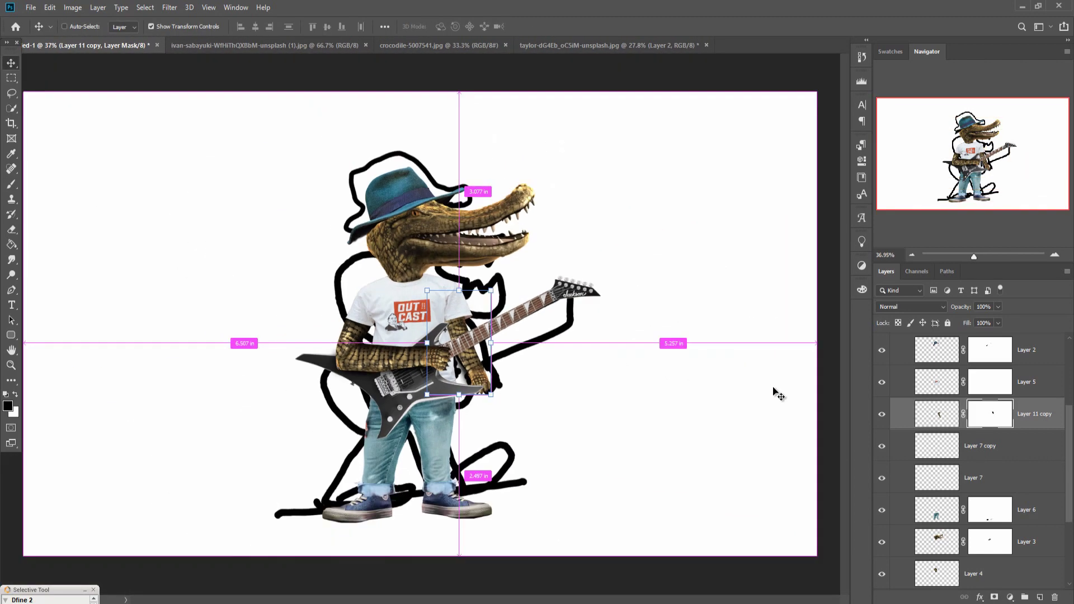
Hide the sketch layer and slightly enlarge the second arm.
scroll(954, 516, "down", 3)
left_click(882, 542)
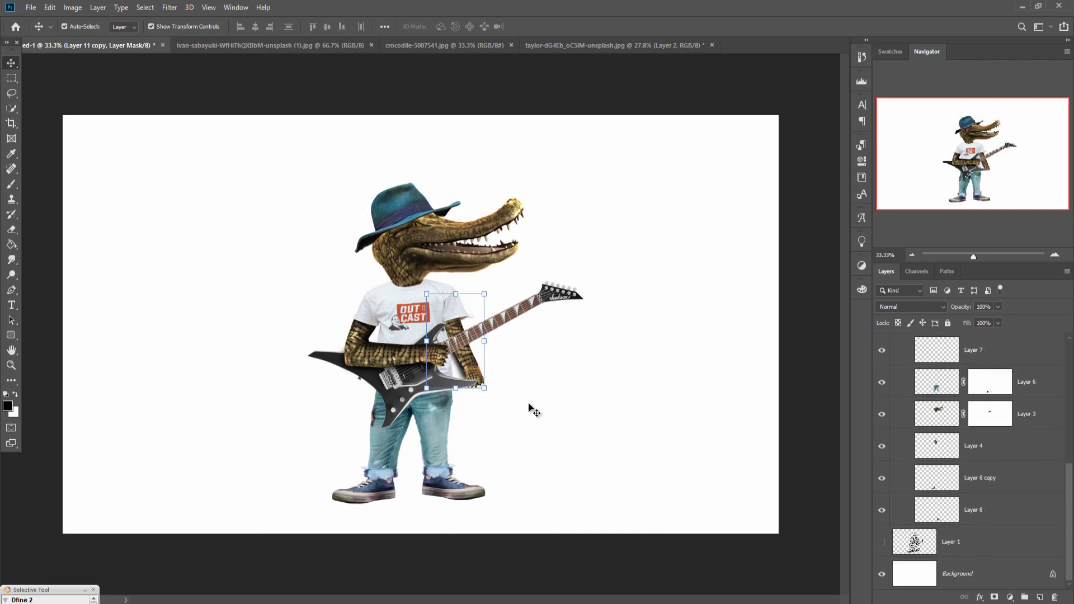
left_click_drag(484, 388, 496, 386)
key("Return")
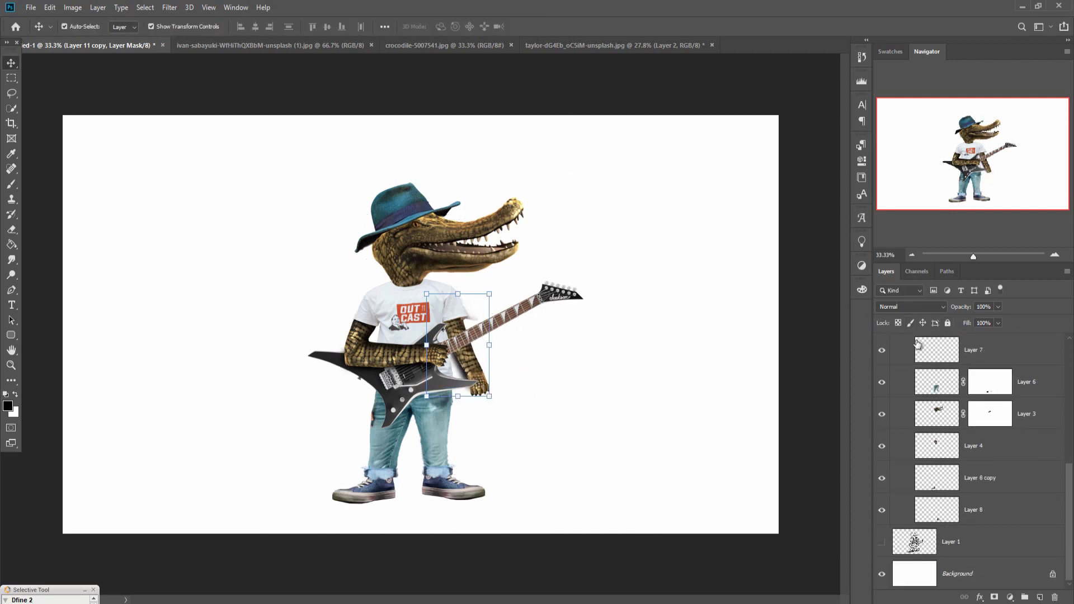
Start Puppet Warp on the second arm and pin it at the sleeve, behind the guitar neck, at mid-forearm and on the hand.
scroll(965, 531, "up", 4)
key("b")
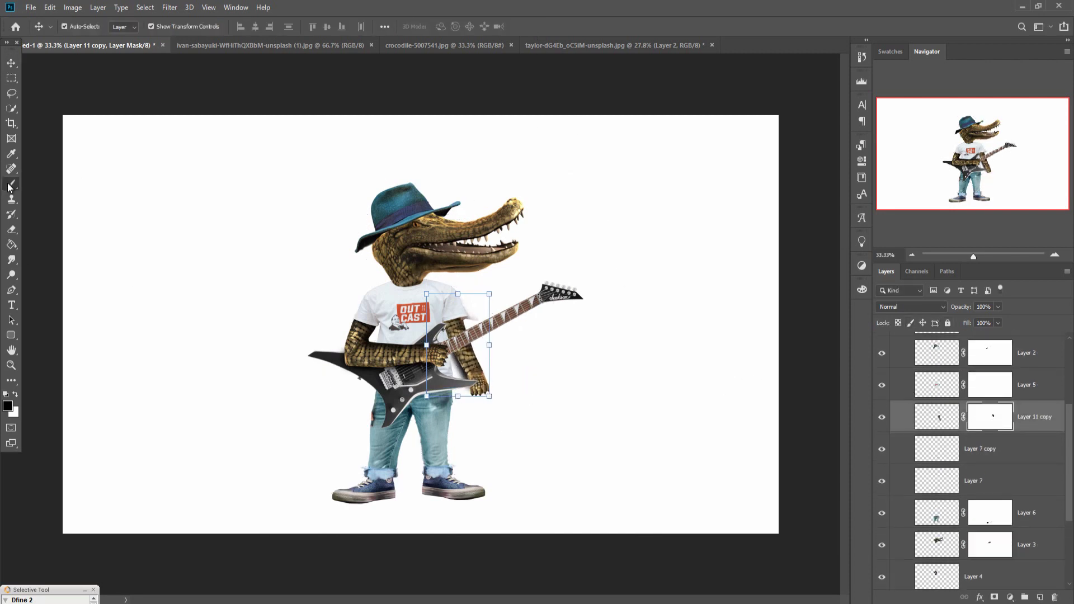
key("v")
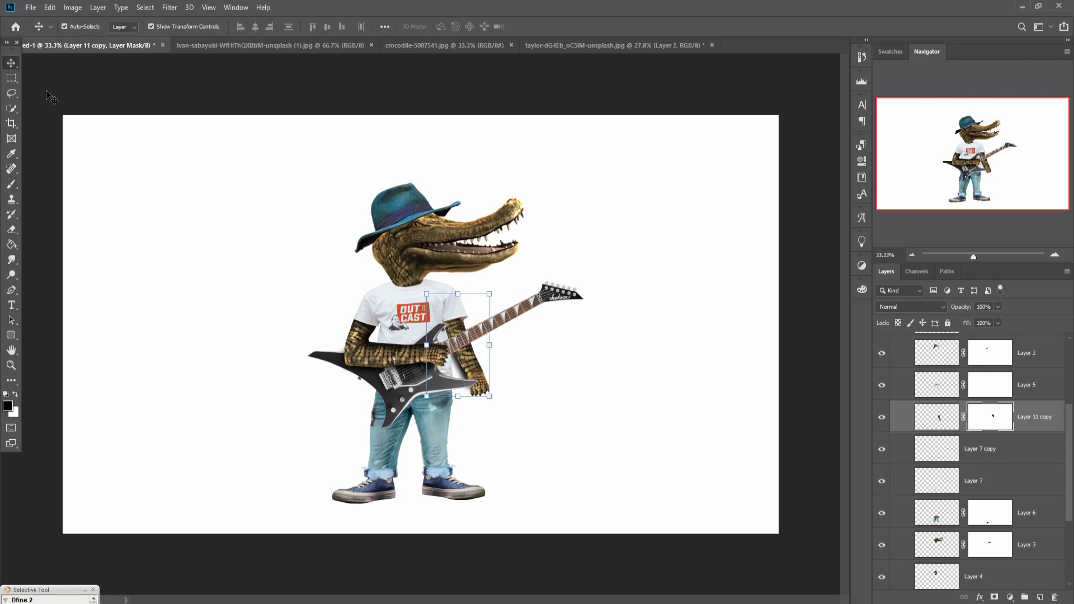
left_click(942, 415)
left_click(50, 7)
mouse_move(112, 273)
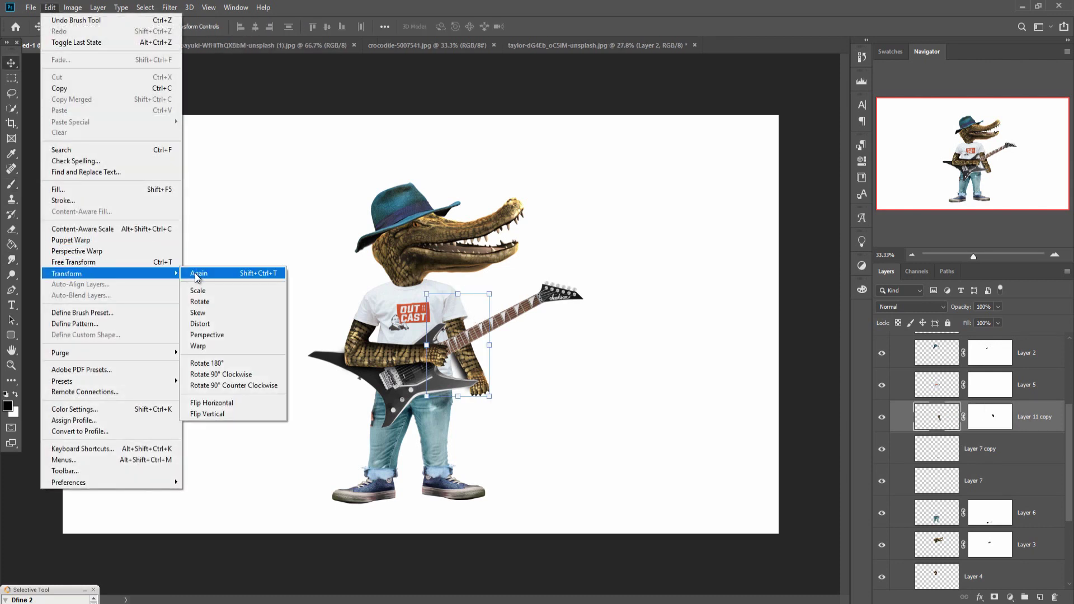
left_click(71, 240)
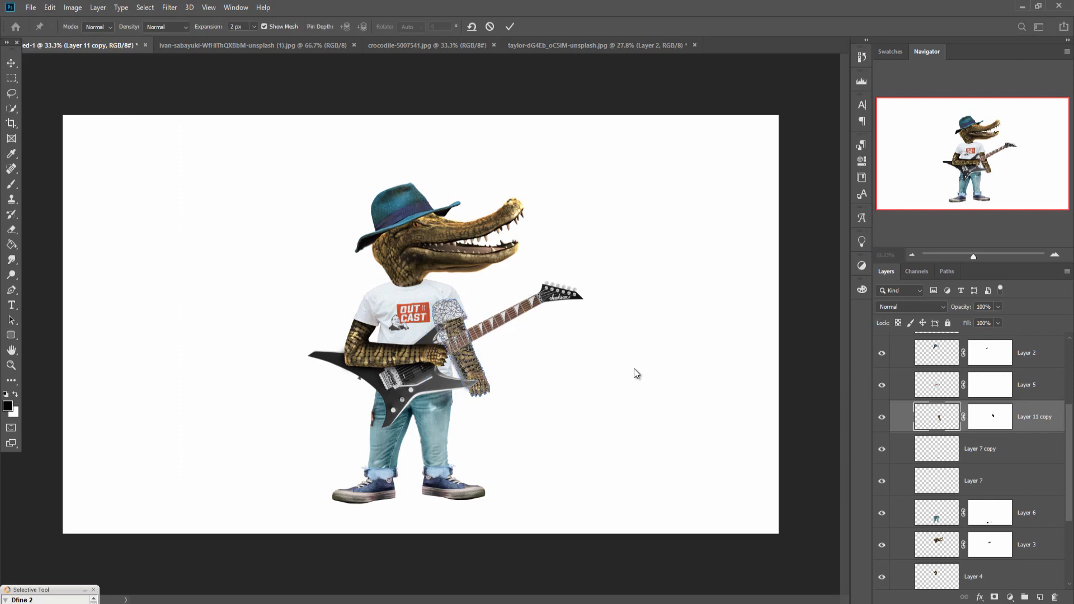
key("ctrl+plus")
key("ctrl+plus")
key("ctrl+plus")
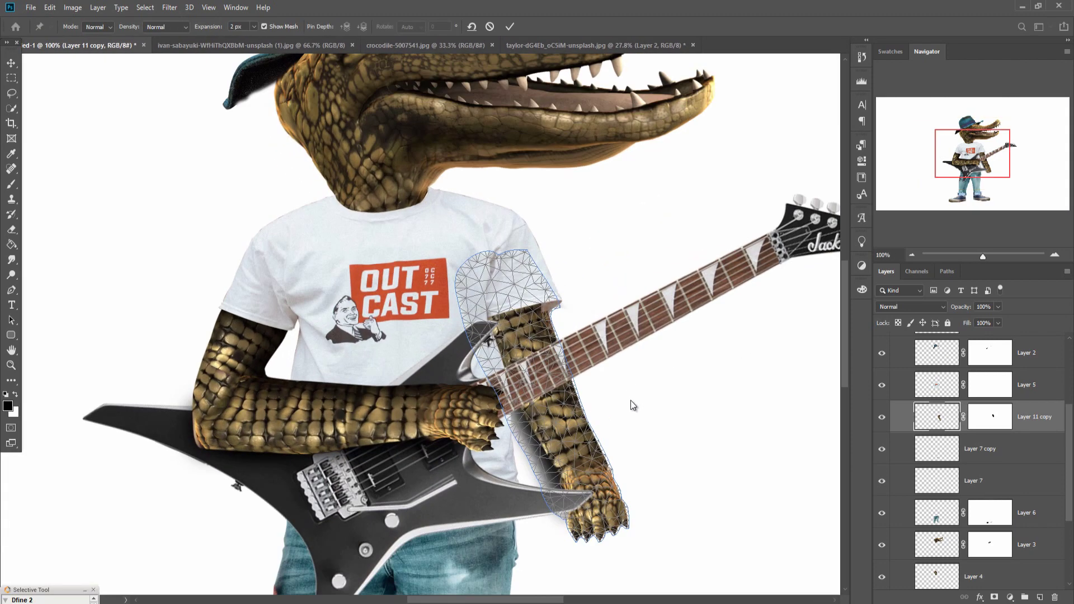
key("ctrl+plus")
left_click_drag(677, 458, 388, 118)
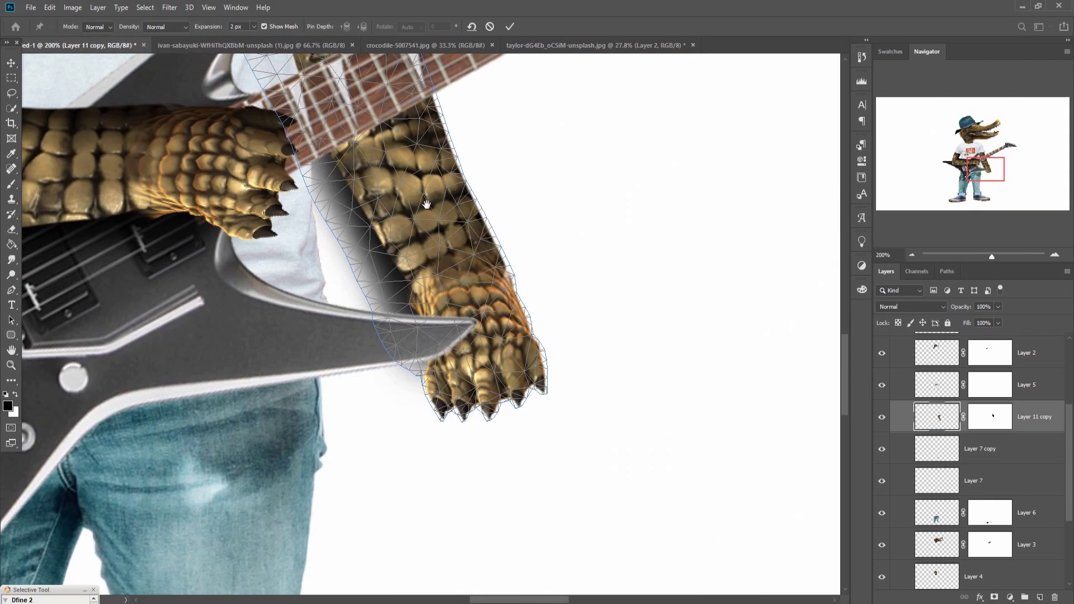
left_click_drag(426, 205, 453, 302)
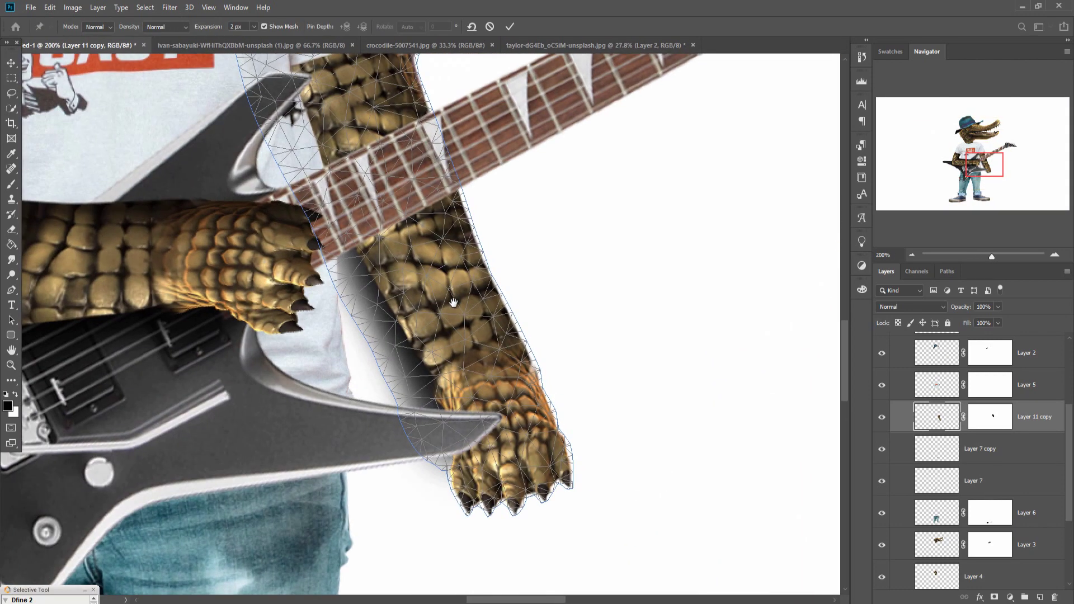
left_click(512, 470)
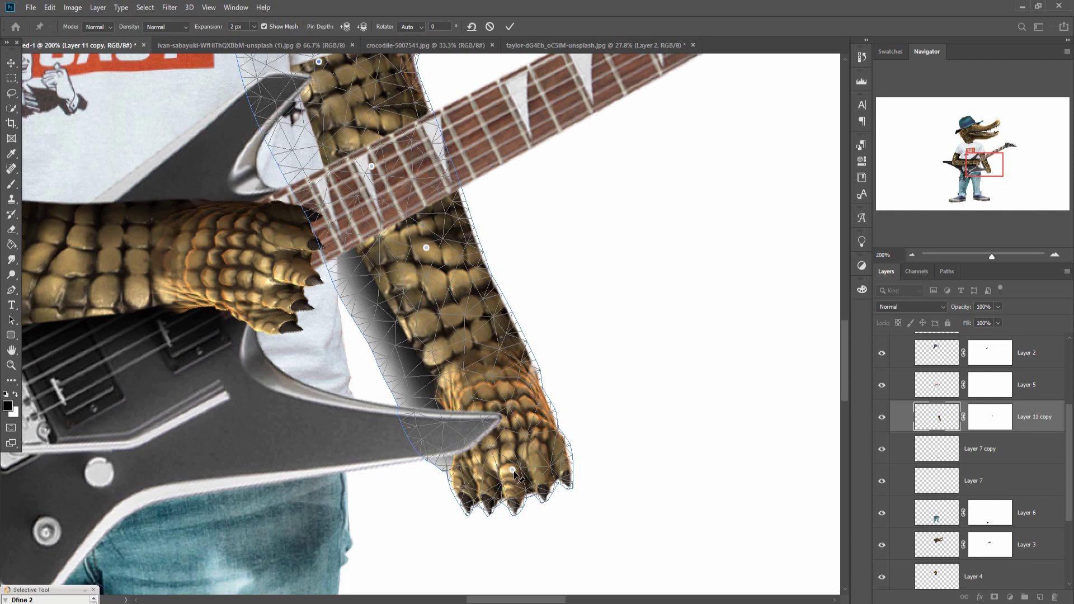
Swing the second hand up to the underside of the guitar neck and pull the forearm and wrist snug against the neck with extra pins.
left_click_drag(514, 473, 652, 119)
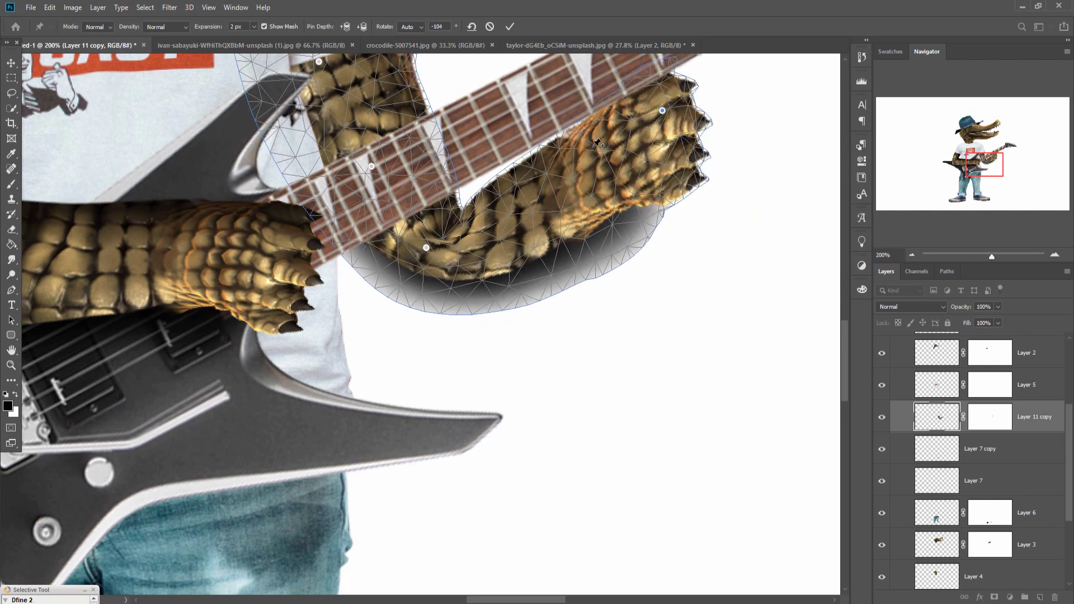
left_click_drag(460, 220, 495, 169)
left_click(538, 152)
left_click(637, 113)
left_click_drag(673, 89, 674, 91)
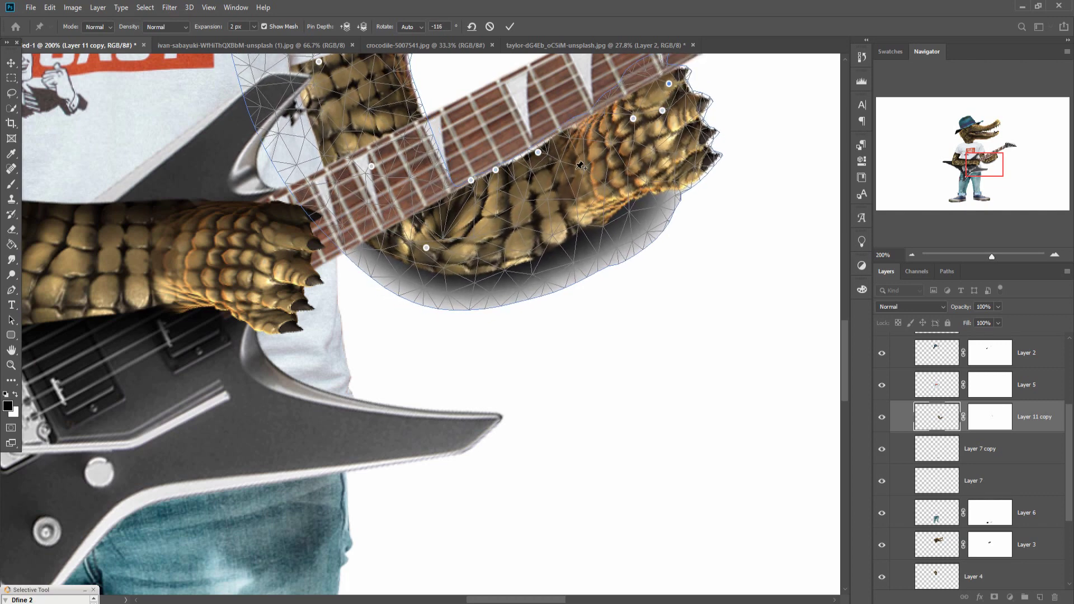
Push the second arm's elbow outward with extra pins along the upper arm and forearm, and apply the puppet warp.
left_click_drag(418, 264, 387, 282)
left_click(378, 238)
left_click(334, 145)
left_click(365, 206)
left_click(396, 254)
left_click(547, 238)
left_click(452, 279)
left_click(393, 257)
left_click(547, 237)
left_click(378, 242)
left_click(547, 237)
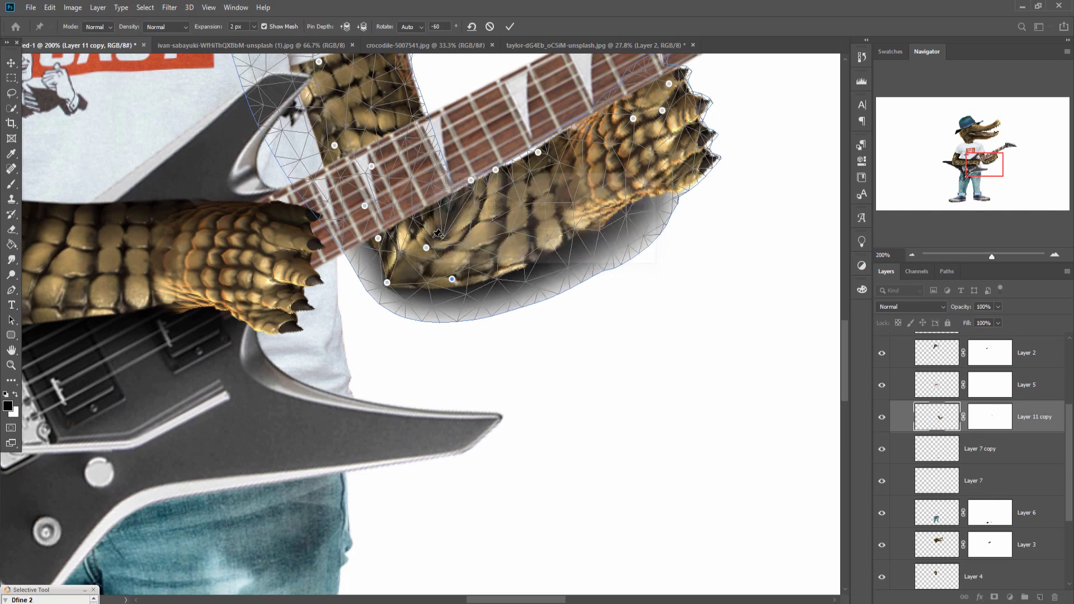
left_click_drag(379, 239, 366, 245)
left_click(510, 26)
key("ctrl+minus")
key("ctrl+minus")
key("ctrl+minus")
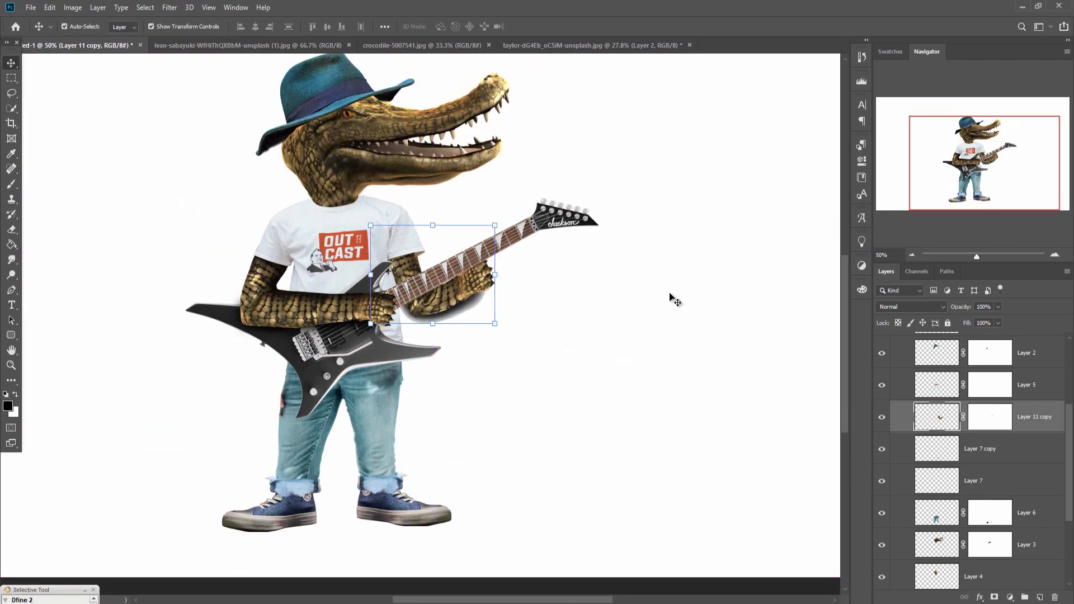
Lasso the dark shadow fringe beneath the second arm, delete it from the arm layer and clear the selection.
left_click(987, 419)
key("b")
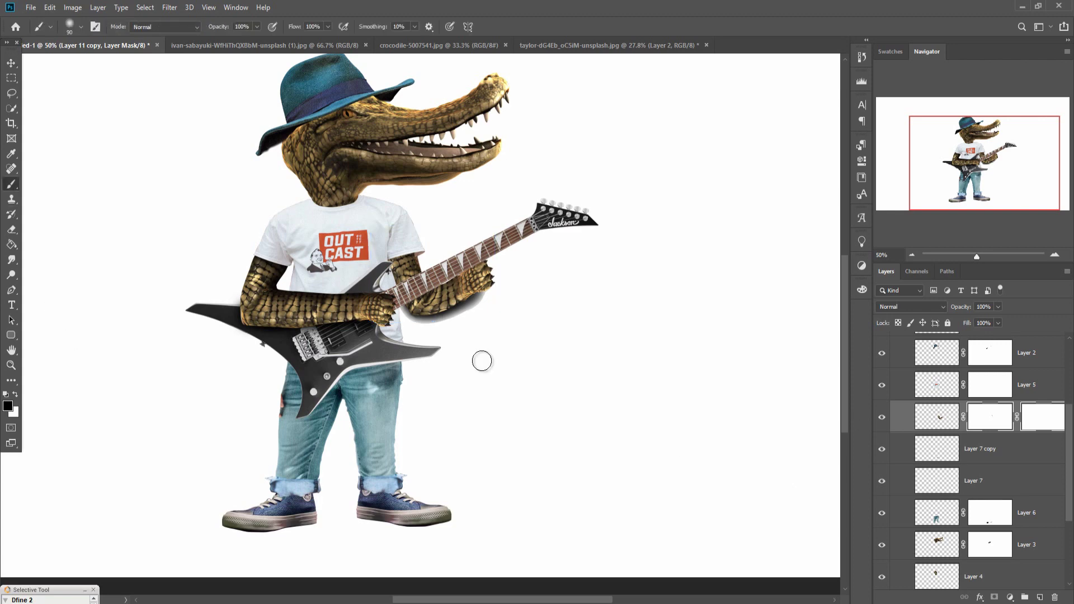
key("ctrl+plus")
key("ctrl+plus")
key("ctrl+plus")
key("ctrl+plus")
key("l")
left_click_drag(328, 207, 331, 212)
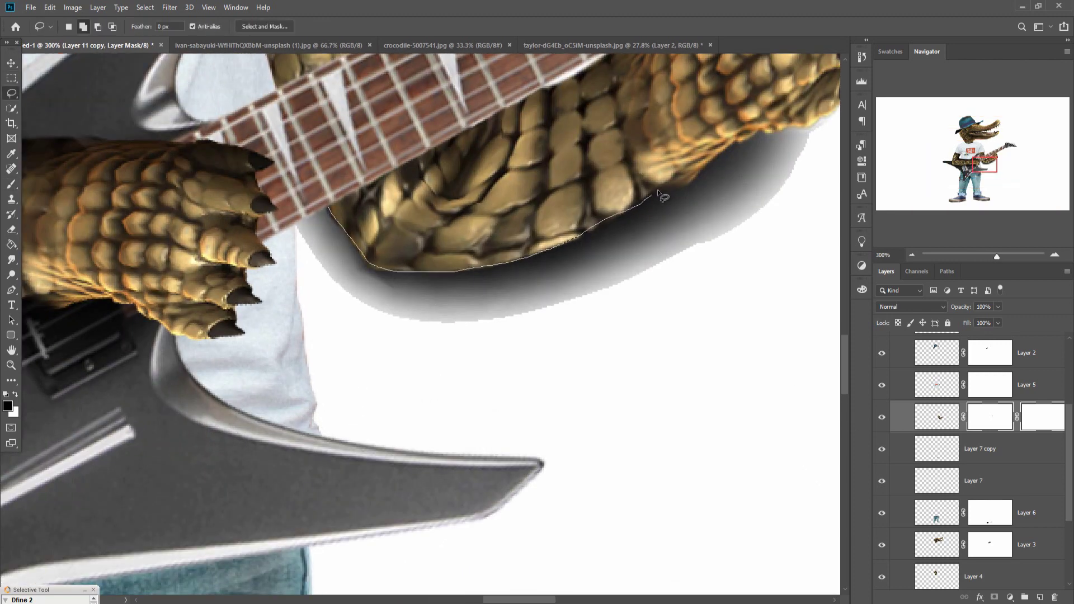
left_click_drag(321, 211, 329, 207)
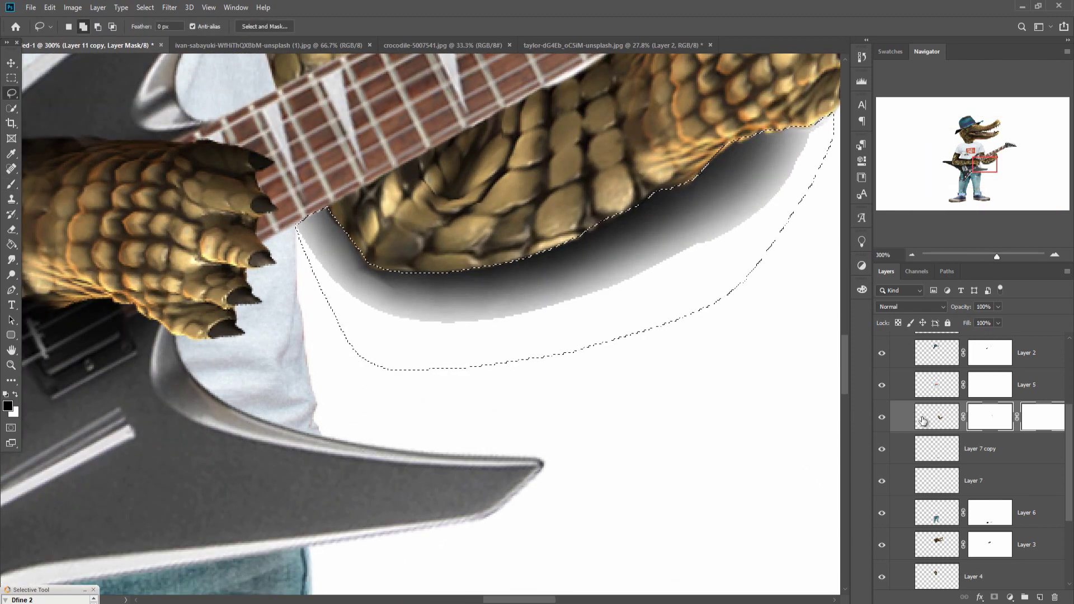
left_click(923, 418)
key("Delete")
left_click(145, 8)
left_click(155, 31)
Fade the guitar layer to 41% to mask the neck over the second hand's first finger, and restore full opacity.
left_click_drag(739, 215, 440, 522)
scroll(988, 446, "down", 2)
scroll(989, 448, "up", 3)
left_click(990, 393)
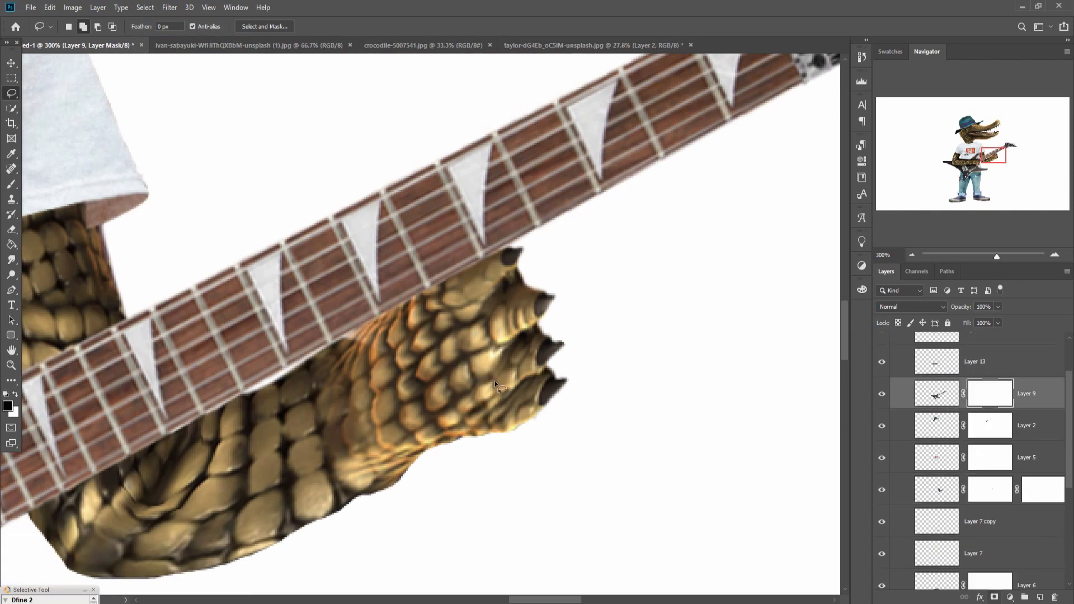
key("b")
left_click_drag(998, 320, 967, 320)
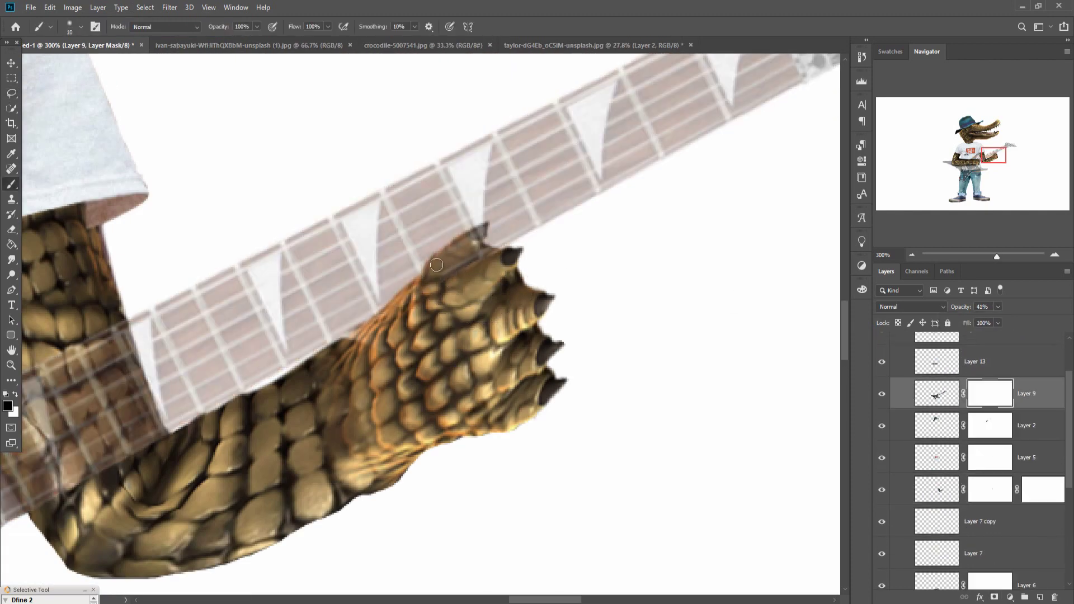
key("ctrl+z")
key("v")
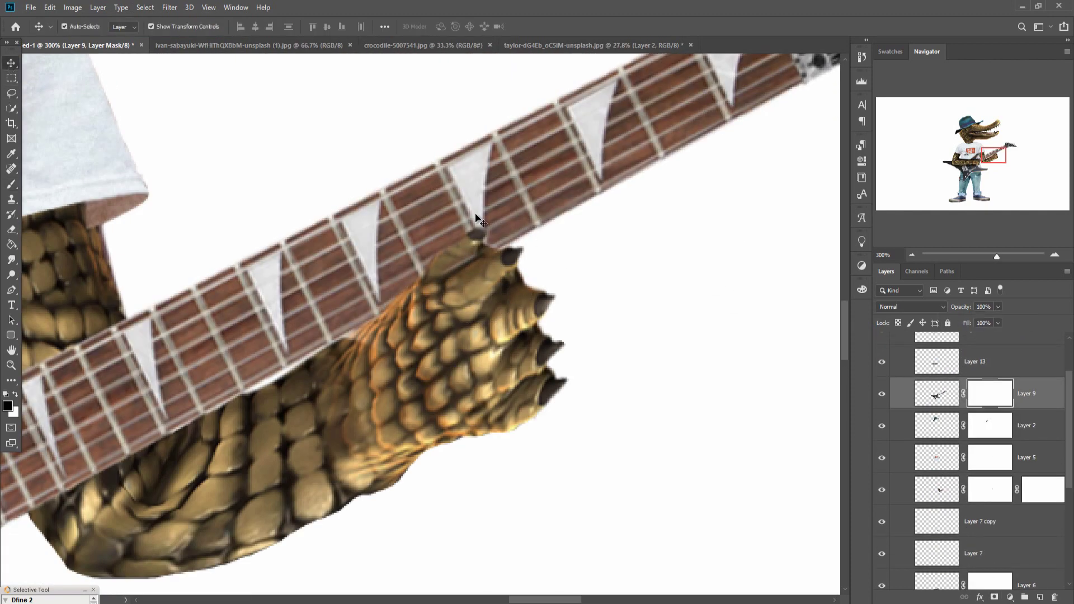
Select the first arm together with its shadow layer and scale both down slightly.
key("ctrl+0")
scroll(1038, 443, "down", 2)
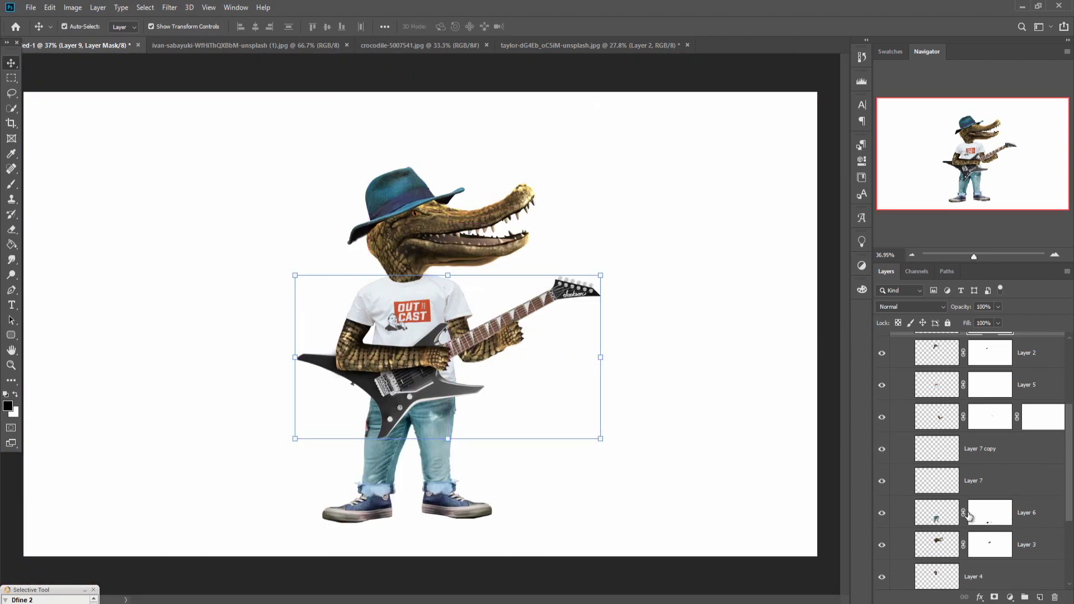
scroll(975, 477, "down", 3)
scroll(975, 477, "up", 2)
left_click(397, 358)
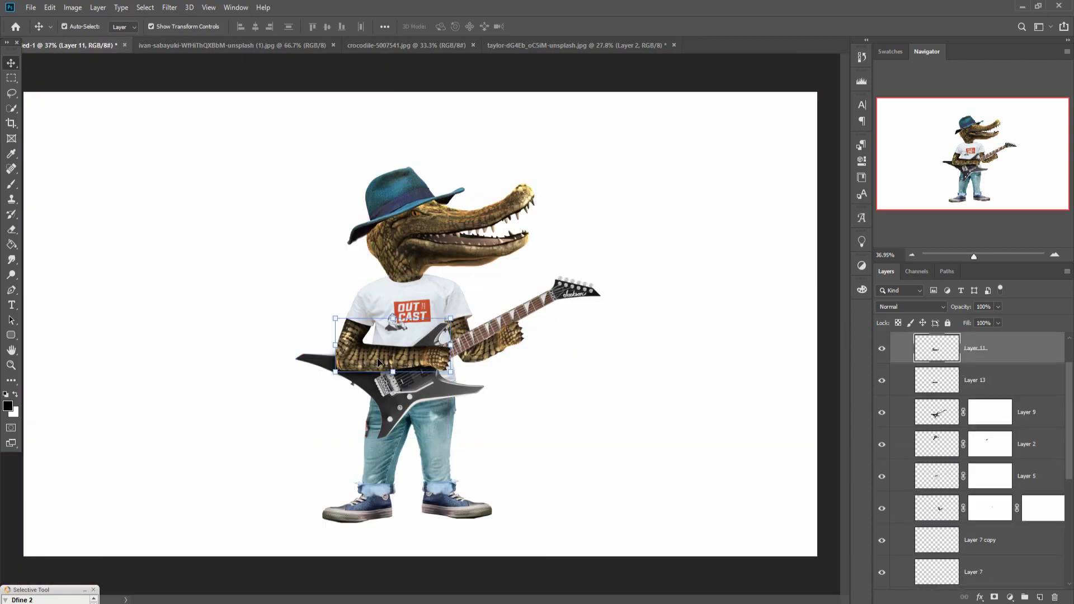
left_click(411, 376, "shift")
left_click_drag(450, 381, 414, 366)
left_click(536, 26)
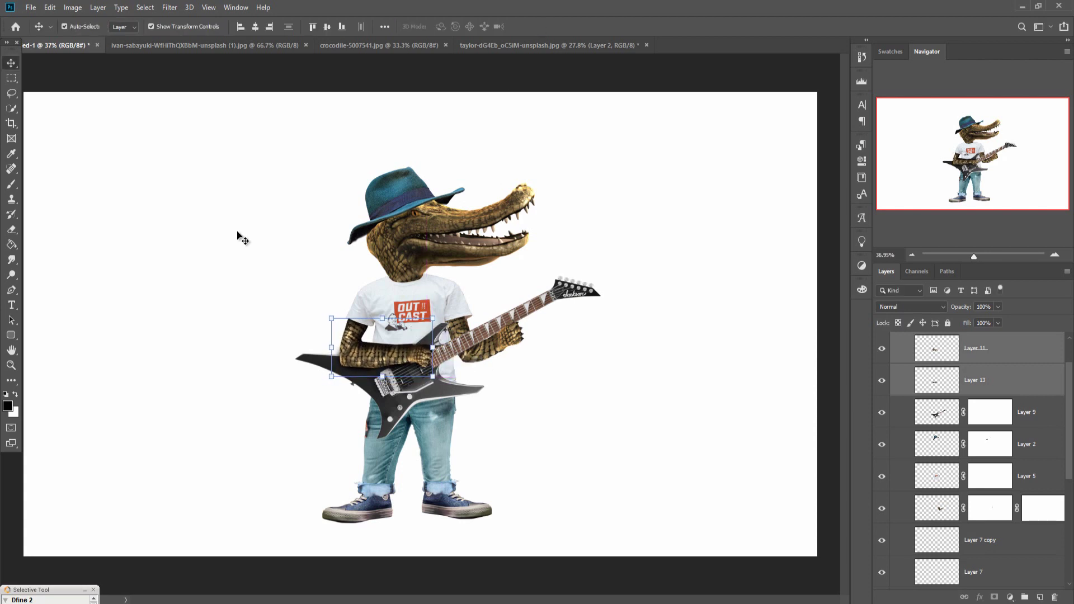
Add a new layer above the hidden sketch layer and paint one large soft black spot with a 700 px brush.
scroll(1014, 470, "down", 5)
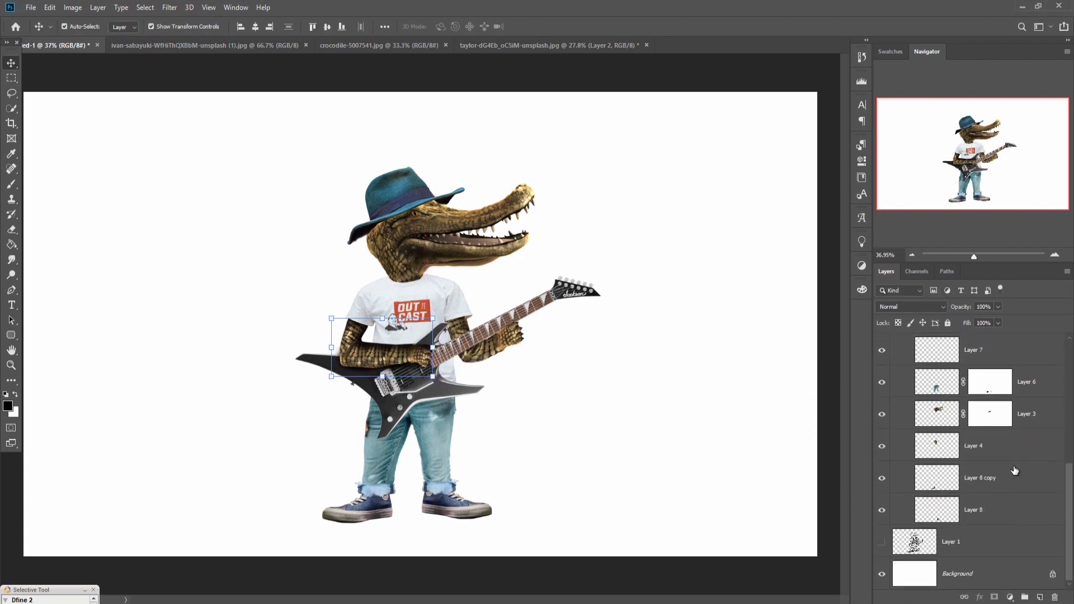
left_click(994, 536)
left_click(1040, 597)
key("b")
key("bracketright")
key("bracketright")
key("bracketright")
key("bracketright")
key("bracketright")
key("bracketright")
key("bracketright")
key("bracketright")
key("bracketright")
key("bracketright")
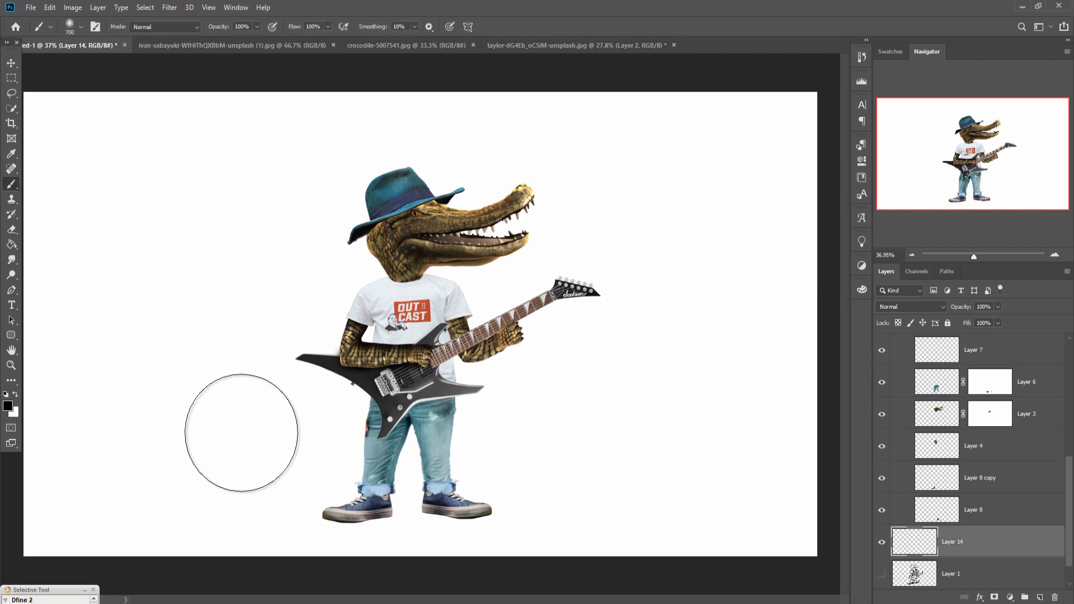
left_click(230, 393)
Flatten and widen the black spot into a thin ground shadow and place it beneath the sneakers.
left_click(12, 63)
left_click_drag(313, 393, 586, 394)
left_click_drag(367, 308, 488, 521)
Duplicate the ground shadow layer and flip the copy horizontally.
left_click(11, 62)
right_click(1002, 540)
left_click(957, 114)
left_click(629, 172)
left_click(50, 8)
mouse_move(99, 276)
left_click(215, 400)
Add a new layer above the crocodile head layer and clip it to the head.
left_click(1032, 415)
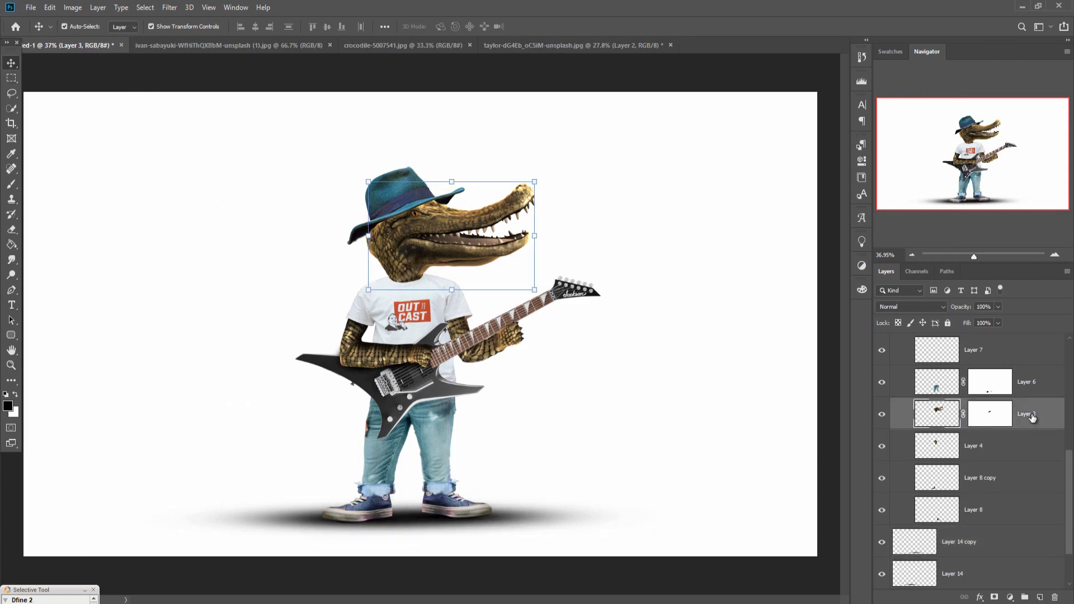
left_click(1040, 597)
left_click(11, 184)
right_click(1008, 413)
left_click(888, 337)
key("ctrl+plus")
key("ctrl+plus")
key("ctrl+plus")
key("ctrl+plus")
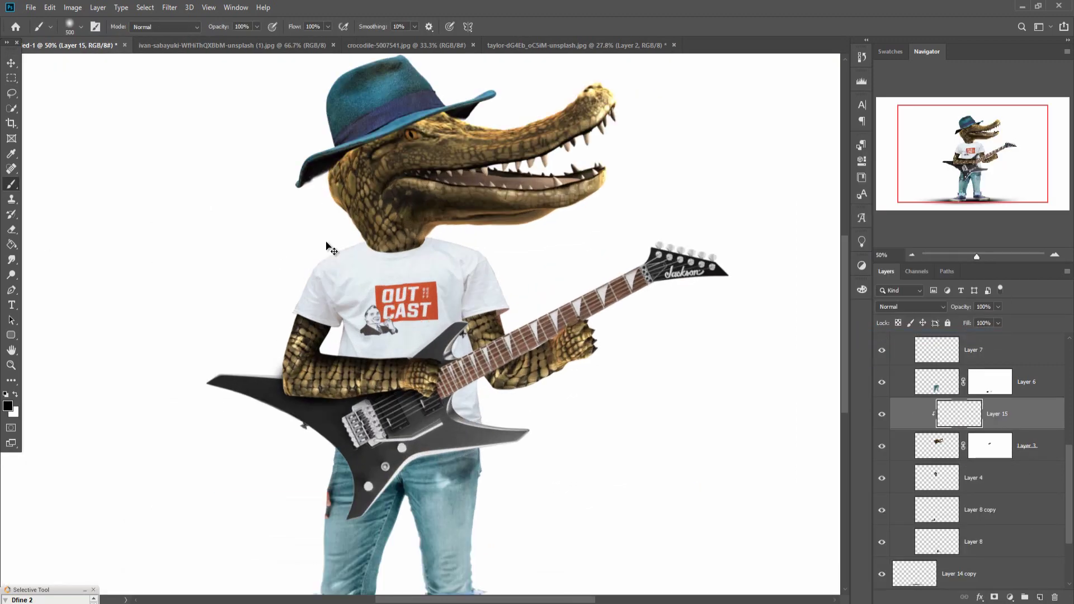
Reduce the brush to 125 px and 18% opacity, and dab shading on the neck below the hat brim.
left_click_drag(331, 247, 393, 413)
key("bracketleft")
key("bracketleft")
key("bracketleft")
key("bracketleft")
key("bracketleft")
left_click_drag(256, 39, 213, 39)
mouse_move(241, 216)
left_mouse_down()
mouse_move(235, 179)
mouse_move(221, 268)
left_mouse_up()
Apply the layer mask of the crocodile head's Layer 3 and undo it.
left_click(1019, 481)
left_click(1031, 452)
left_click(1022, 538, "shift")
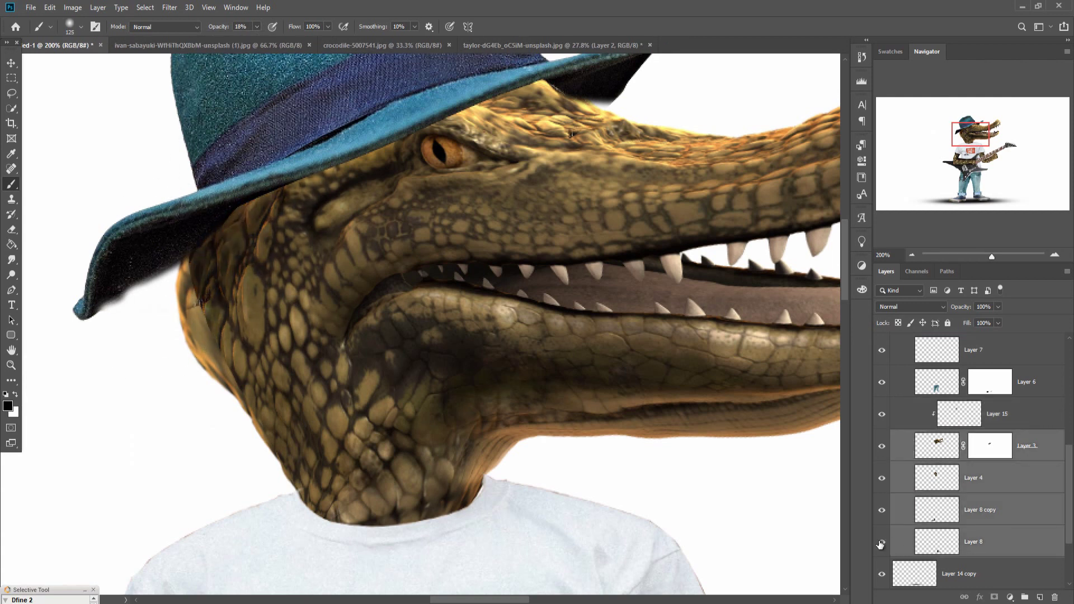
left_click(1001, 478)
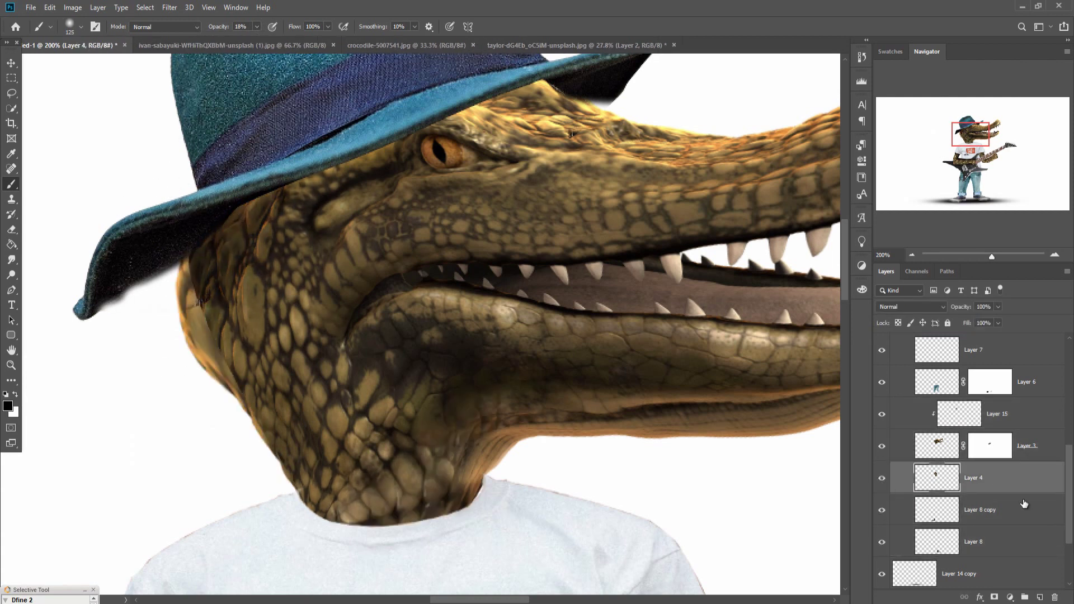
right_click(1005, 447)
left_click(999, 471)
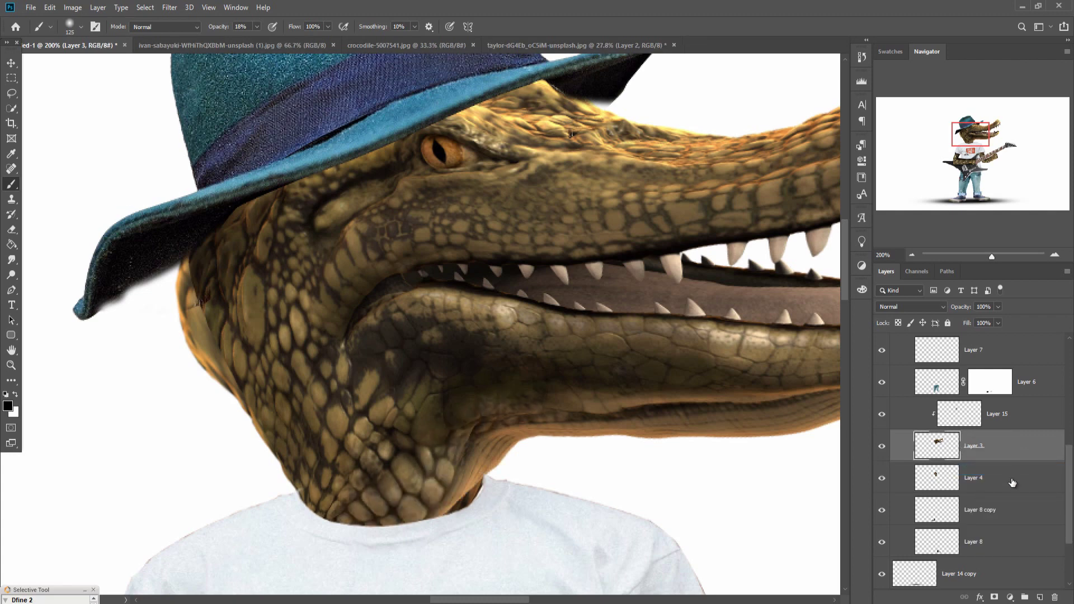
key("ctrl+z")
Try to merge the head's Layer 3 with Layer 4 beneath it.
left_click(995, 471, "shift")
right_click(1034, 469)
left_click(1054, 449)
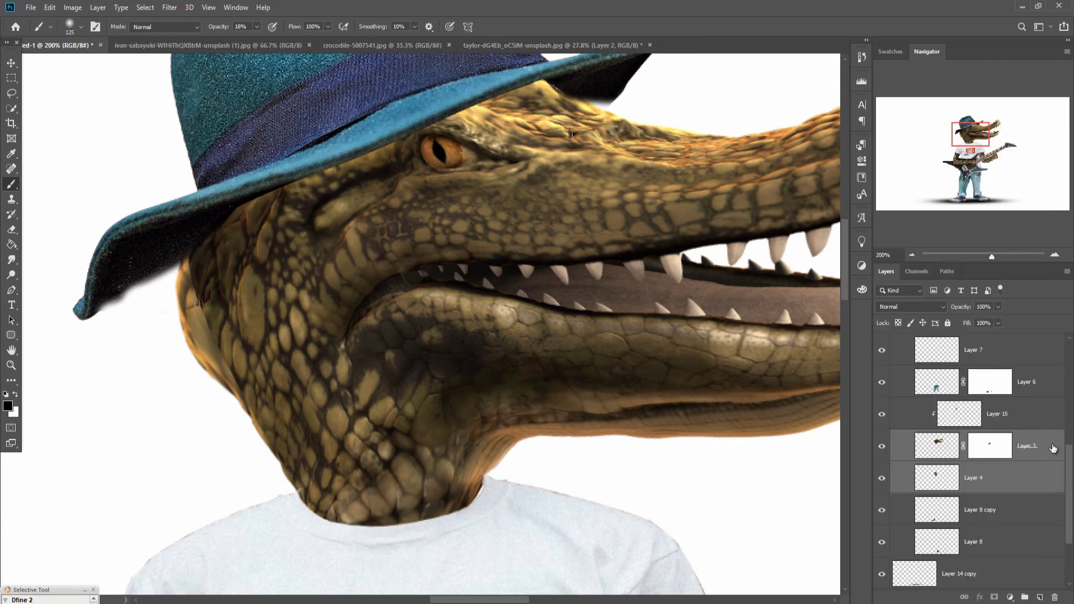
left_click(1053, 448)
left_click(1045, 473, "shift")
right_click(1040, 471)
left_click(1049, 444)
Delete the clipped shading layer and merge Layer 3 and Layer 4 into one head layer.
left_click(1015, 416)
key("Delete")
left_click(1024, 440, "shift")
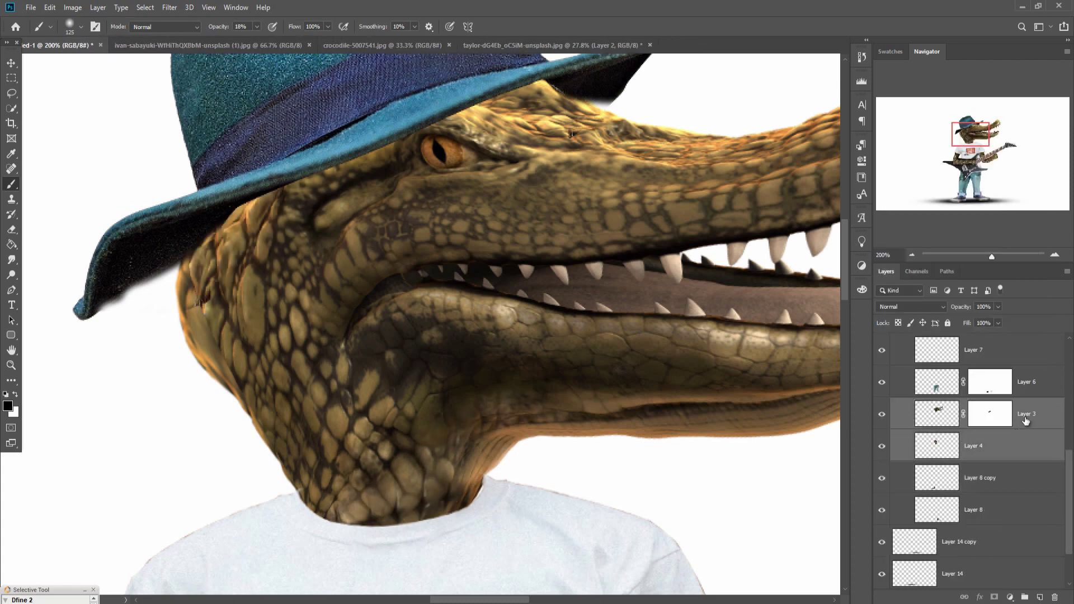
right_click(1031, 425)
left_click(973, 454)
Add a new layer clipped to the merged head layer and brush soft black shading beneath the hat brim.
left_click(1039, 597)
right_click(986, 418)
left_click(873, 336)
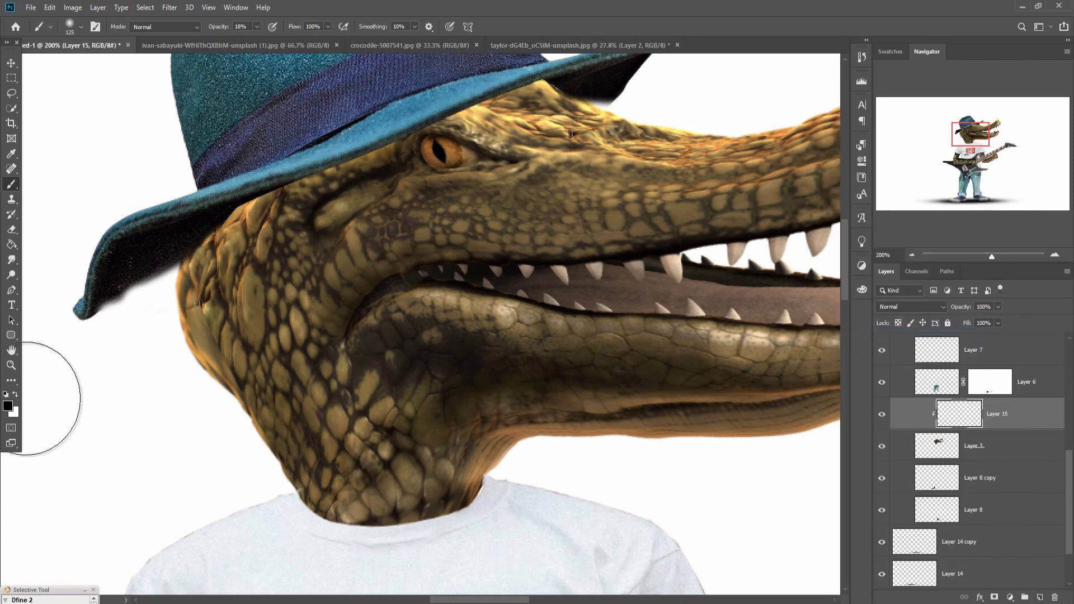
mouse_move(25, 398)
left_mouse_down()
mouse_move(181, 260)
mouse_move(175, 310)
mouse_move(293, 158)
mouse_move(188, 323)
mouse_move(291, 179)
mouse_move(410, 94)
mouse_move(561, 85)
mouse_move(460, 106)
mouse_move(587, 100)
left_mouse_up()
left_click_drag(671, 224, 413, 379)
Paint white on the hat layer's mask to restore the faded underside of the front brim.
left_click(11, 64)
left_click(347, 217)
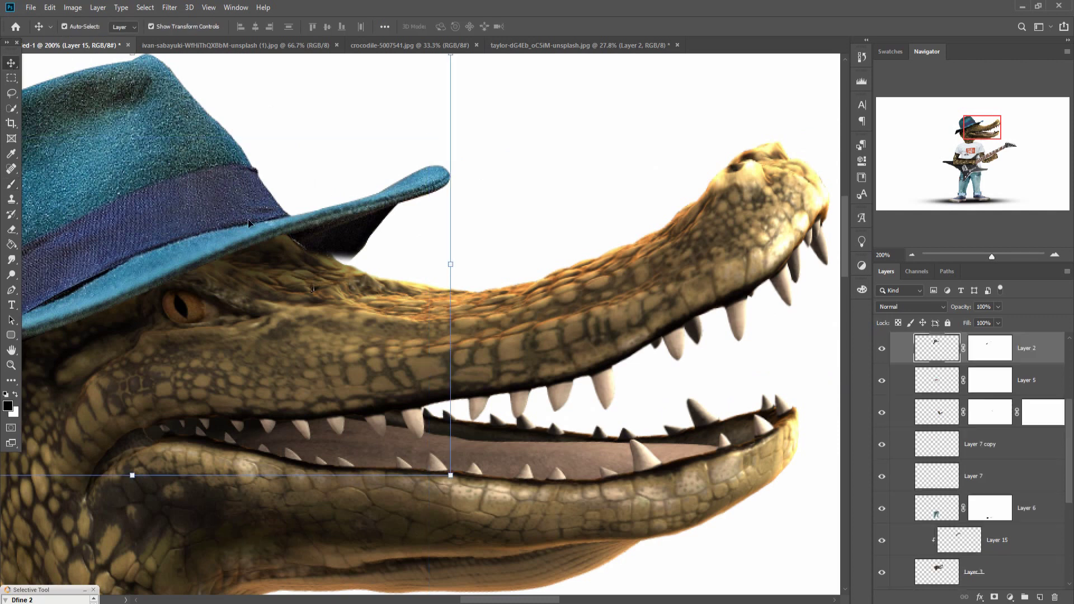
left_click(989, 354)
key("b")
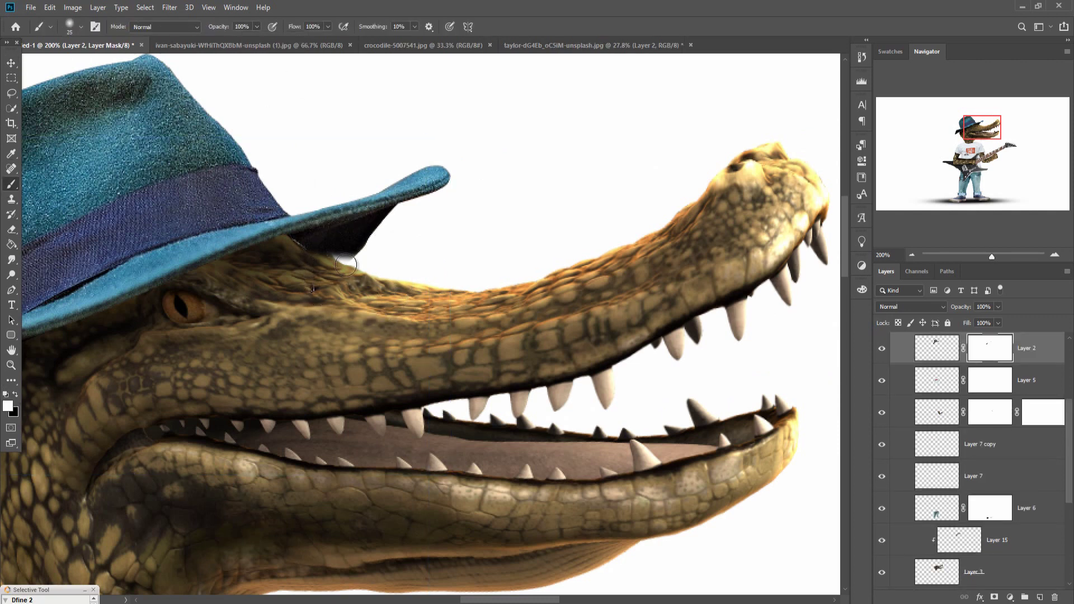
key("v")
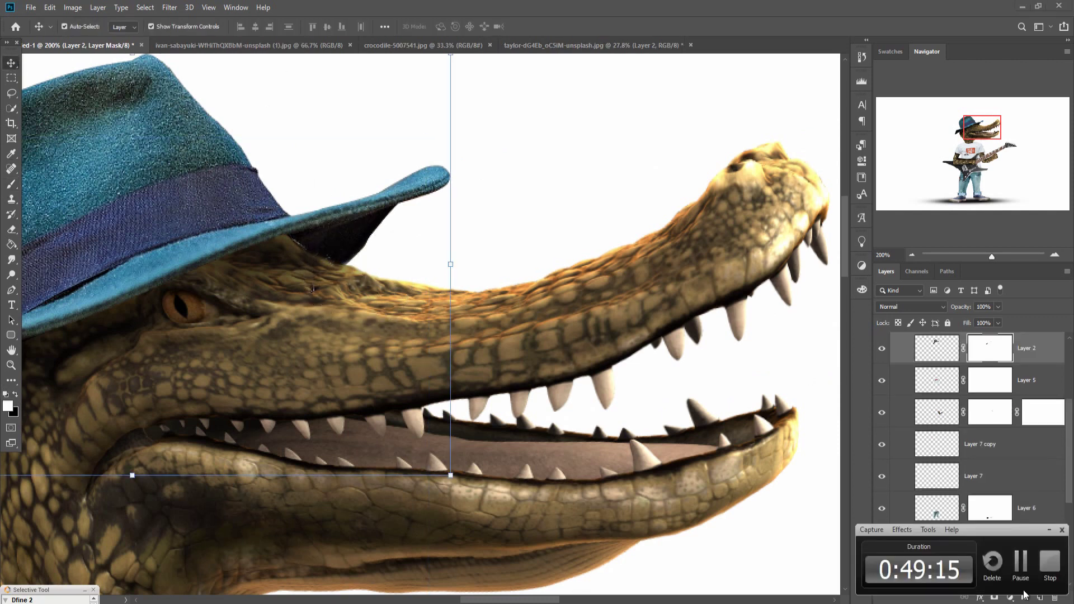
Add an Overlay layer clipped to the head layer and paint white over the crocodile's eye to brighten it.
scroll(979, 476, "down", 4)
left_click(945, 381)
left_click(961, 355)
key("b")
left_click(1040, 597, "ctrl")
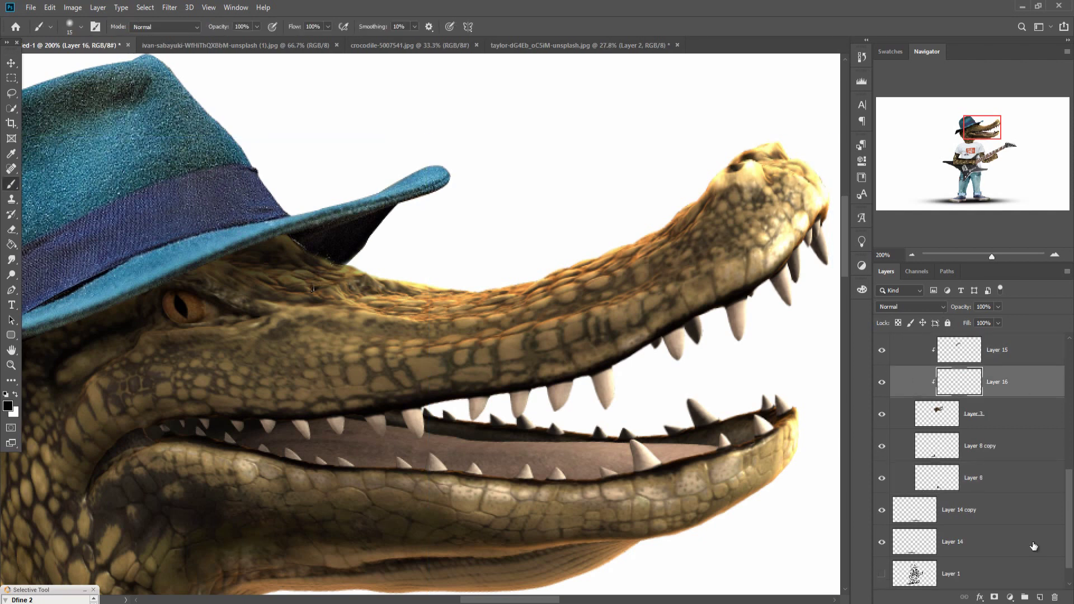
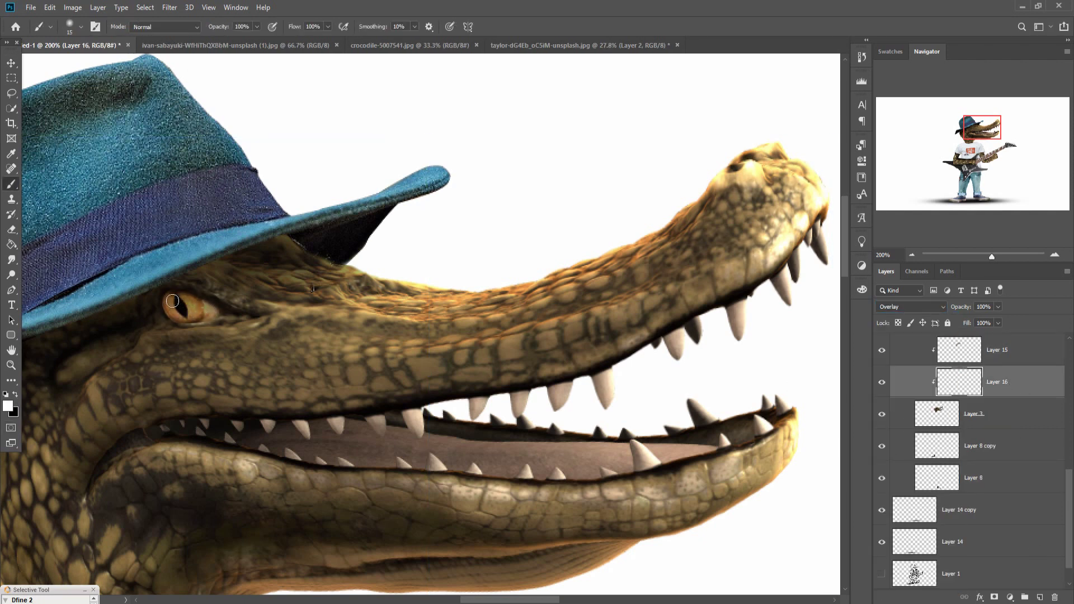
key("ctrl+0")
key("v")
Add a new layer clipped to the jeans layer, Layer 6, and set its blend mode to Overlay.
scroll(988, 448, "up", 3)
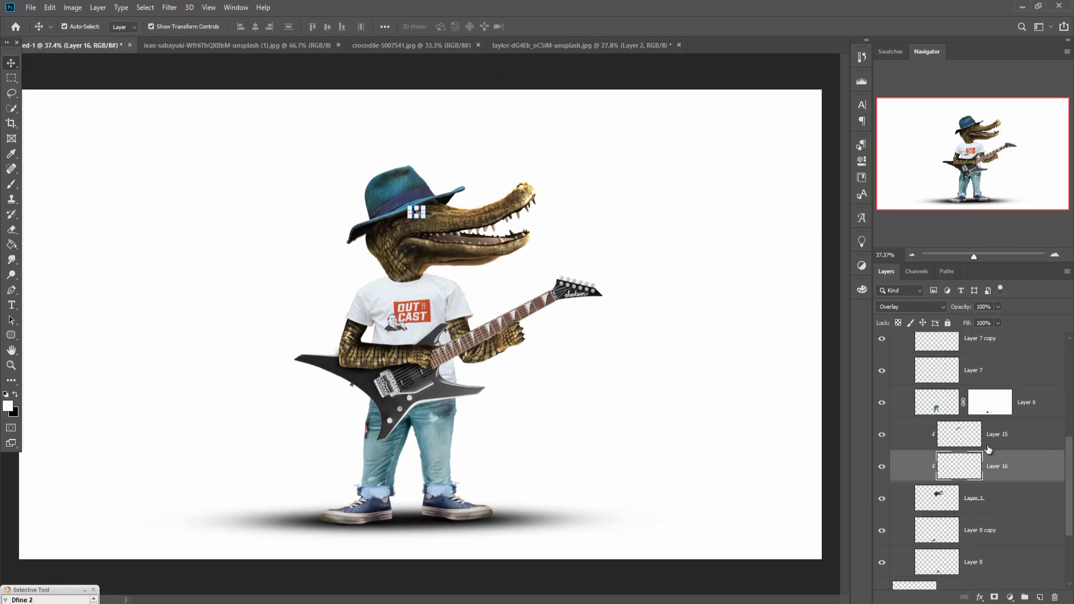
left_click(1007, 405)
key("ctrl+shift+alt+n")
right_click(1007, 405)
left_click(968, 405)
left_click(11, 184)
left_click(11, 275)
left_click(911, 307)
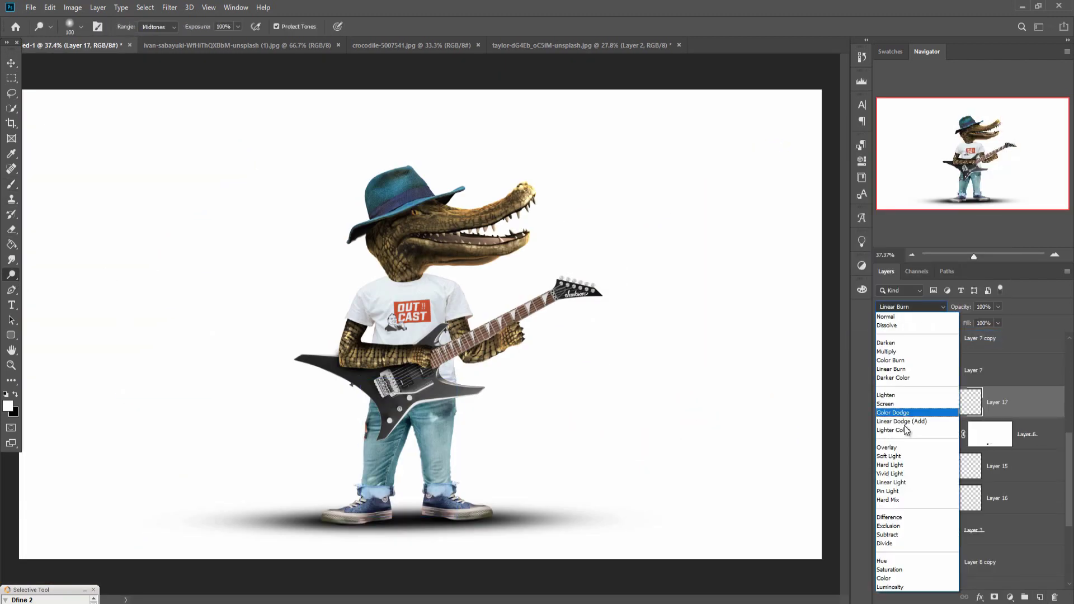
left_click(903, 448)
Fill Layer 17 with neutral gray and burn darker shading along both legs of the jeans.
left_click(50, 8)
left_click(59, 190)
left_click(540, 162)
left_click(523, 262)
left_click(607, 163)
scroll(367, 460, "up", 4)
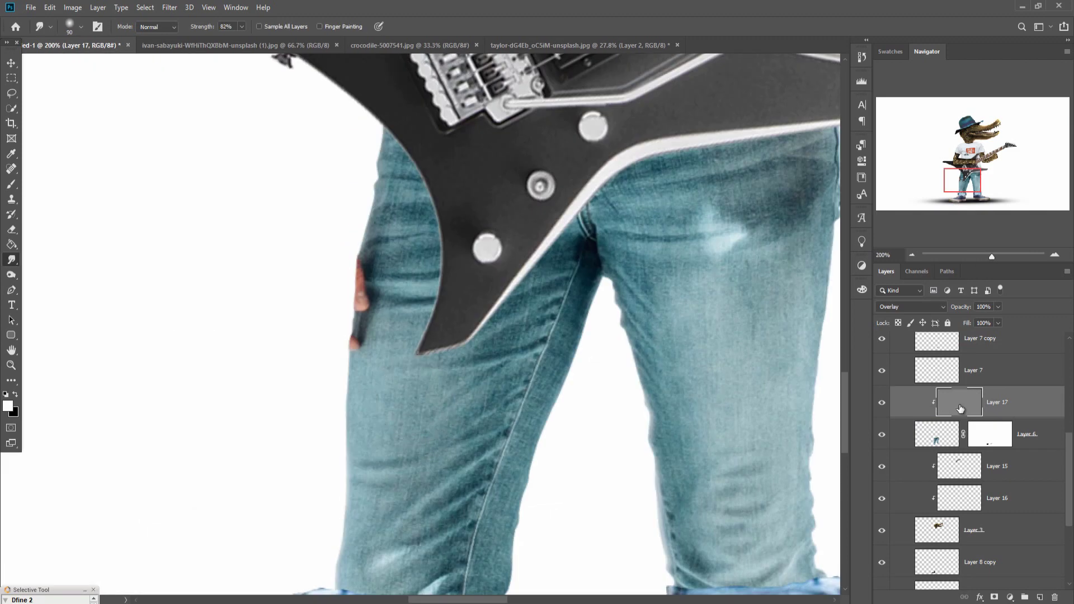
right_click(11, 275)
left_click(42, 288)
key("bracketleft")
key("bracketleft")
key("bracketleft")
key("bracketleft")
left_click_drag(459, 249, 503, 392)
left_click_drag(718, 230, 722, 461)
mouse_move(735, 414)
left_mouse_down()
mouse_move(712, 223)
mouse_move(733, 341)
left_mouse_up()
mouse_move(386, 322)
left_mouse_down()
mouse_move(379, 463)
mouse_move(390, 445)
mouse_move(396, 502)
left_mouse_up()
Lasso the skin-coloured remnants at the outer thigh on Layer 6, replace them with a content-aware fill and deselect.
key("l")
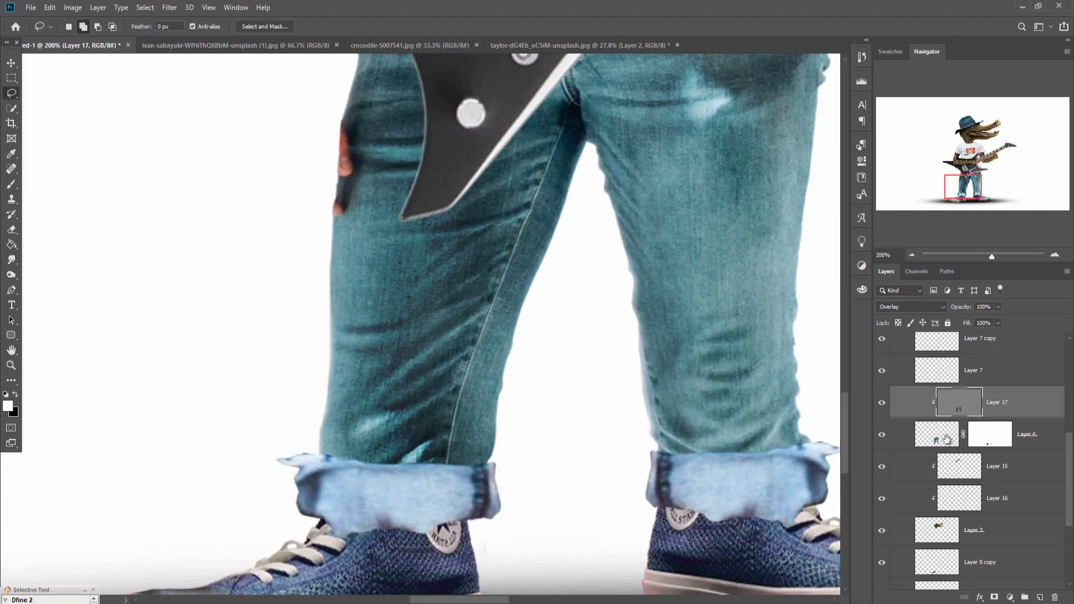
left_click(945, 438)
mouse_move(345, 118)
left_mouse_down()
mouse_move(334, 204)
mouse_move(343, 221)
mouse_move(367, 161)
mouse_move(344, 118)
left_mouse_up()
left_click(49, 8)
left_click(59, 189)
left_click(527, 163)
left_click(525, 214)
left_click(606, 162)
left_click(145, 8)
left_click(154, 31)
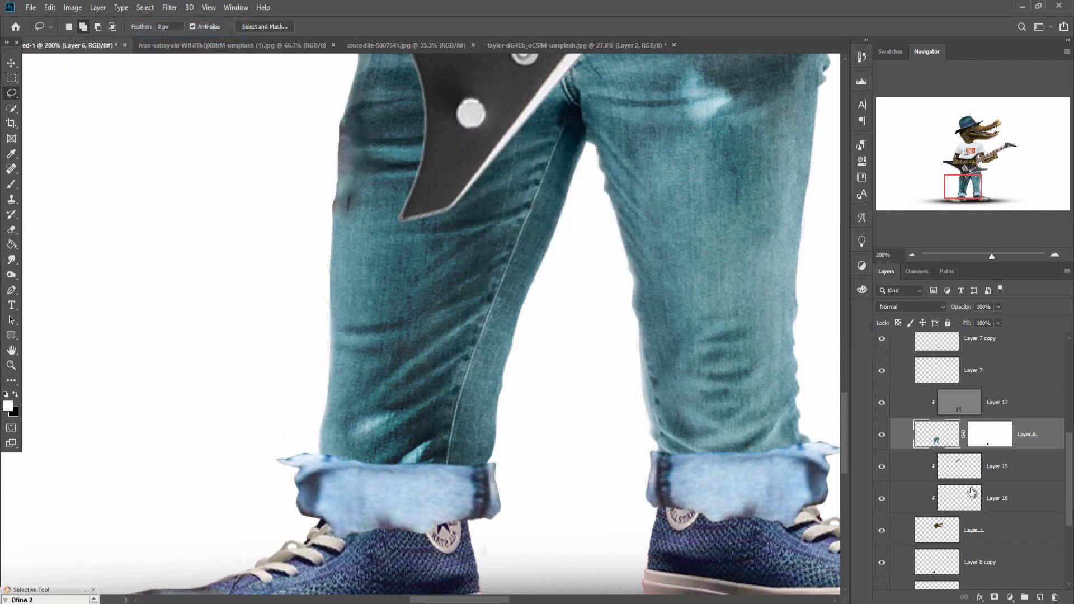
Merge the jeans layer, its clipped shading layer and both denim cuff layers into a single layer.
scroll(972, 492, "down", 5)
scroll(953, 456, "up", 2)
key("v")
left_click(427, 481)
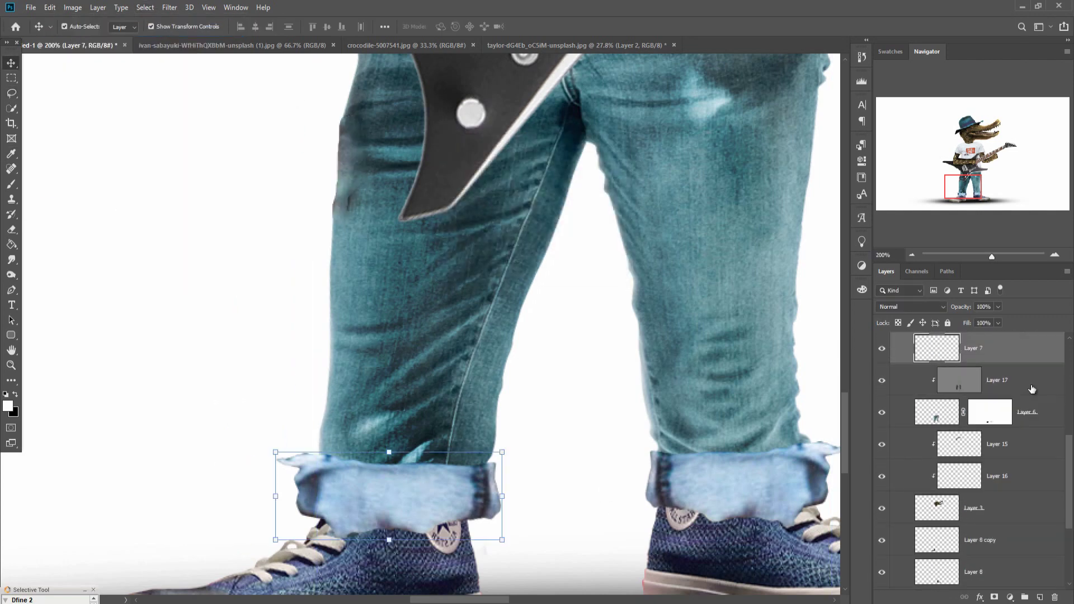
scroll(1032, 389, "up", 3)
left_click(1031, 390)
left_click(1015, 487, "shift")
right_click(1012, 417)
left_click(912, 456)
left_click(881, 389)
left_click(882, 389)
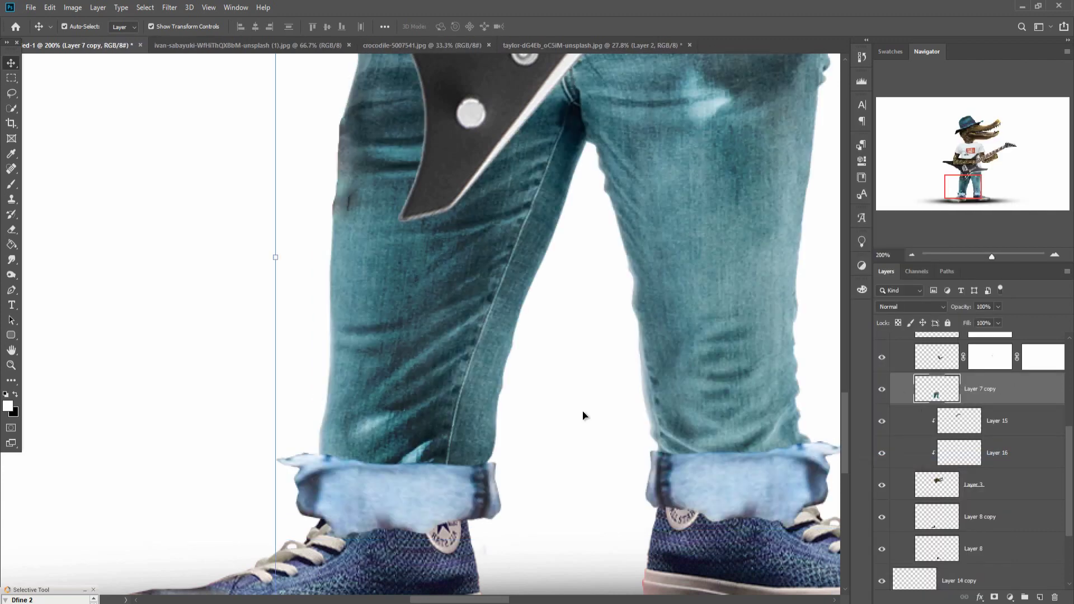
Add a new Overlay layer clipped to the merged jeans layer, Layer 7 copy.
left_click(1039, 598)
left_click(912, 307)
left_click(909, 444)
right_click(983, 391)
left_click(923, 339)
left_click(12, 275)
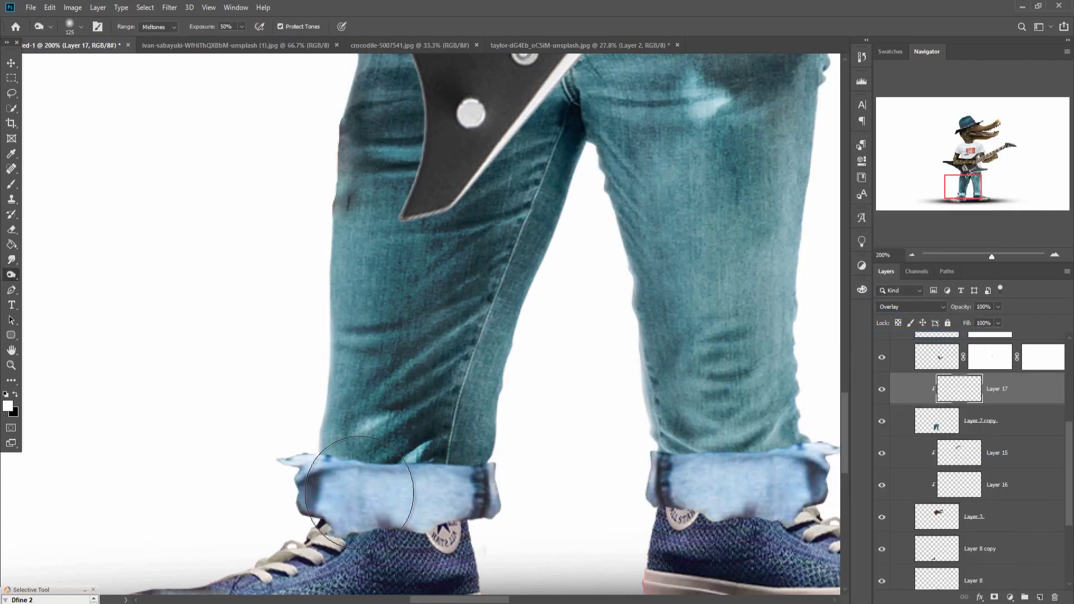
Fill the jeans' clipped Overlay layer with neutral gray and burn shading onto both rolled cuffs.
left_click(49, 8)
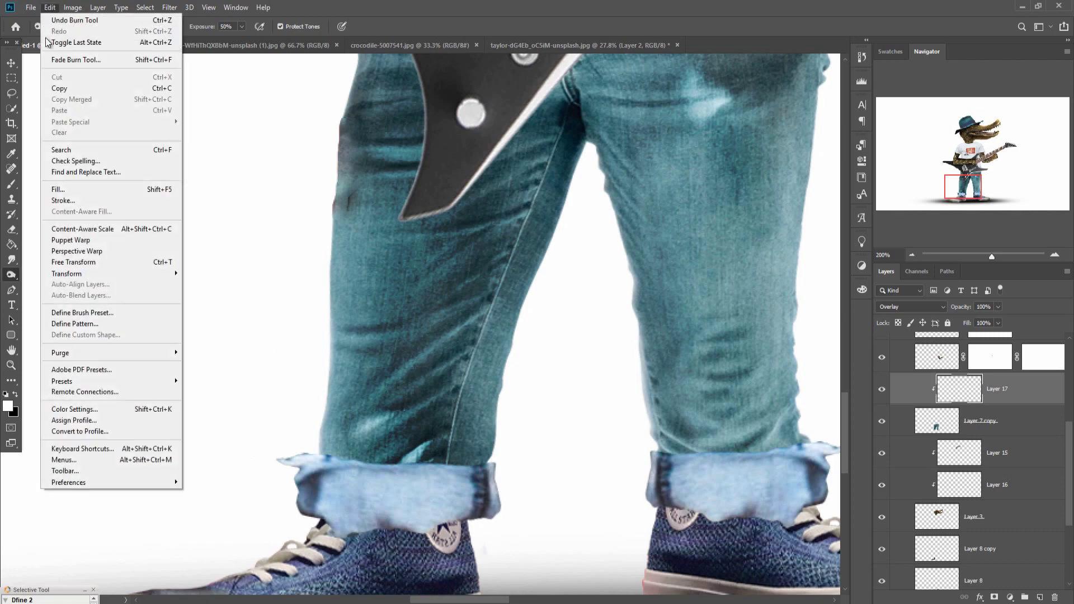
left_click(63, 188)
left_click(555, 162)
left_click(522, 263)
left_click(606, 163)
left_click_drag(358, 482, 441, 479)
left_click_drag(751, 471, 756, 478)
Add a new layer clipped to the T-shirt layer, Layer 5, and set its blend mode to Overlay.
left_click_drag(604, 233, 588, 504)
left_click_drag(604, 112, 566, 436)
scroll(938, 476, "up", 5)
left_click(938, 491)
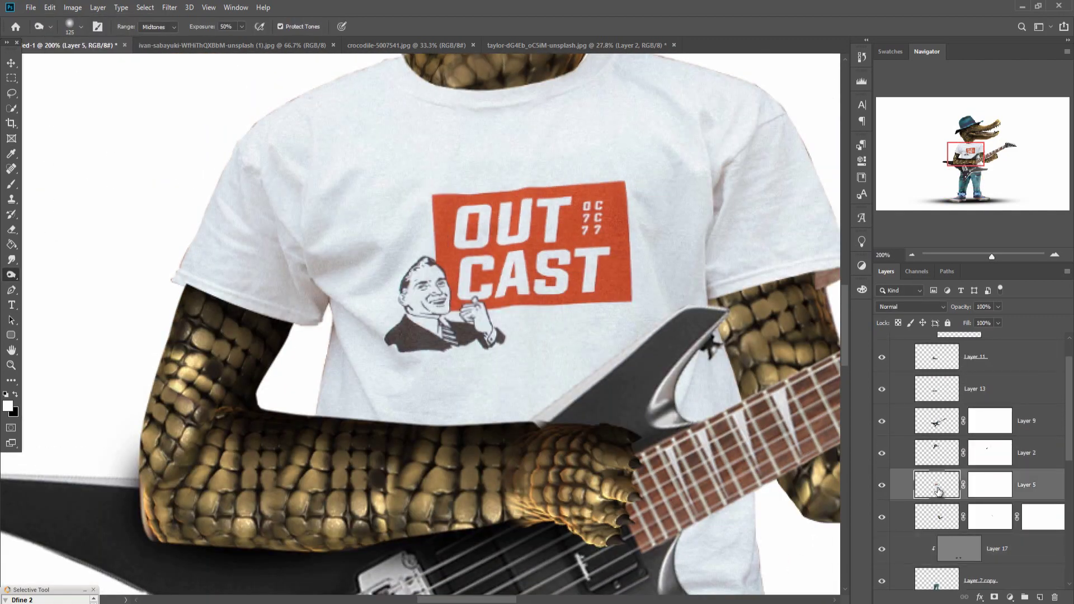
left_click(1040, 597)
right_click(977, 492)
left_click(951, 219)
left_click(912, 306)
left_click(887, 447)
Fill Layer 18 with neutral gray and burn shading across the T-shirt's folds, chest and lower part.
left_click(50, 7)
left_click(67, 189)
key("Return")
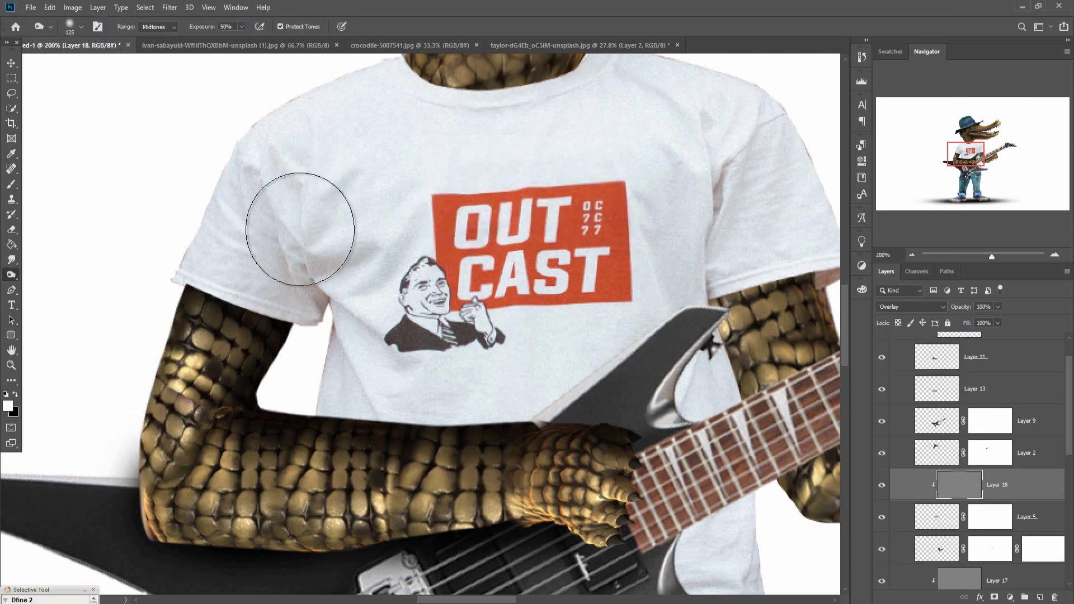
scroll(563, 276, "up", 3)
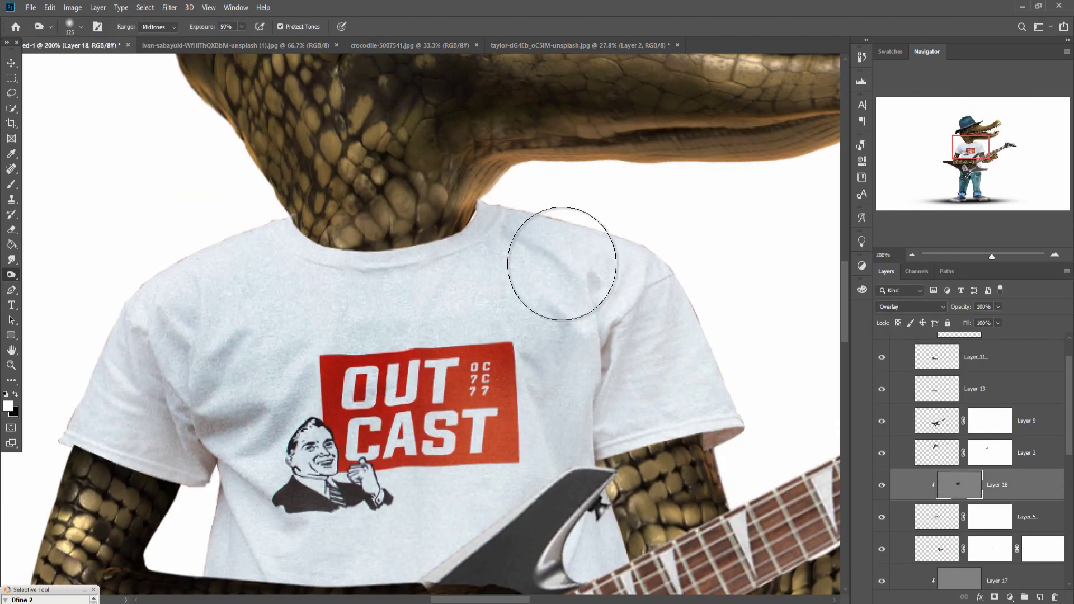
scroll(538, 261, "down", 7)
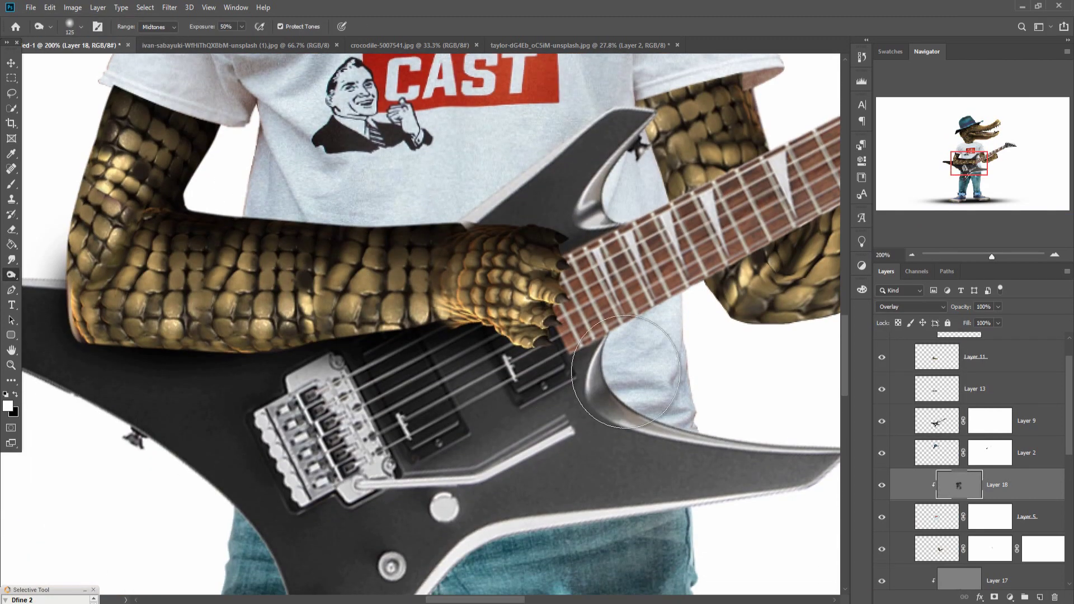
Add a layer beneath the guitar layer and brush black at 11% opacity on the T-shirt above the forearm.
left_click(1001, 452)
key("ctrl+shift+alt+n")
left_click(10, 189)
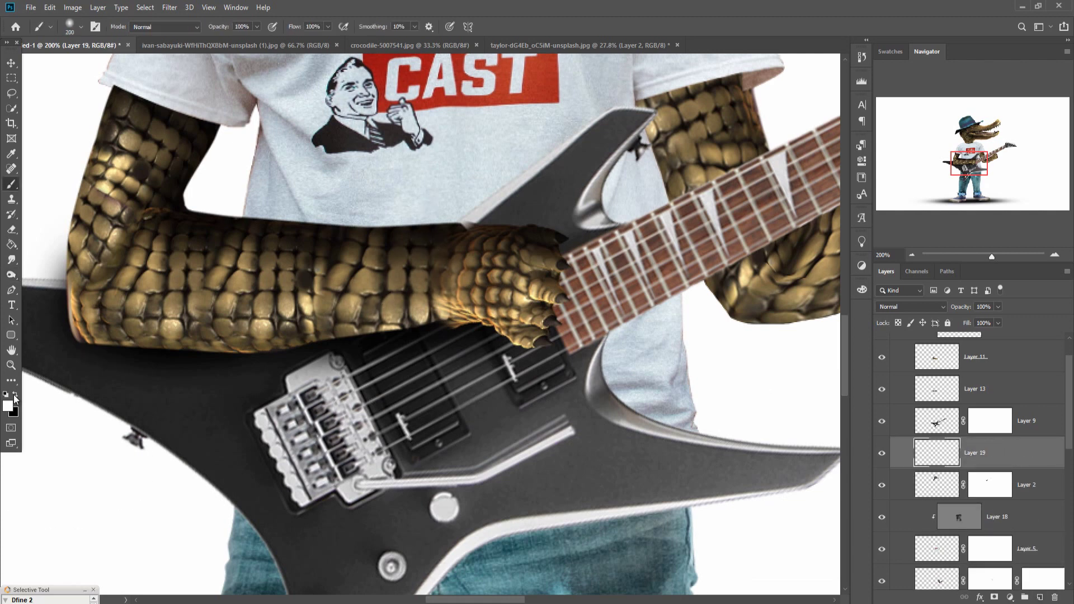
key("x")
left_click_drag(257, 26, 220, 44)
key("[")
key("[")
key("[")
key("[")
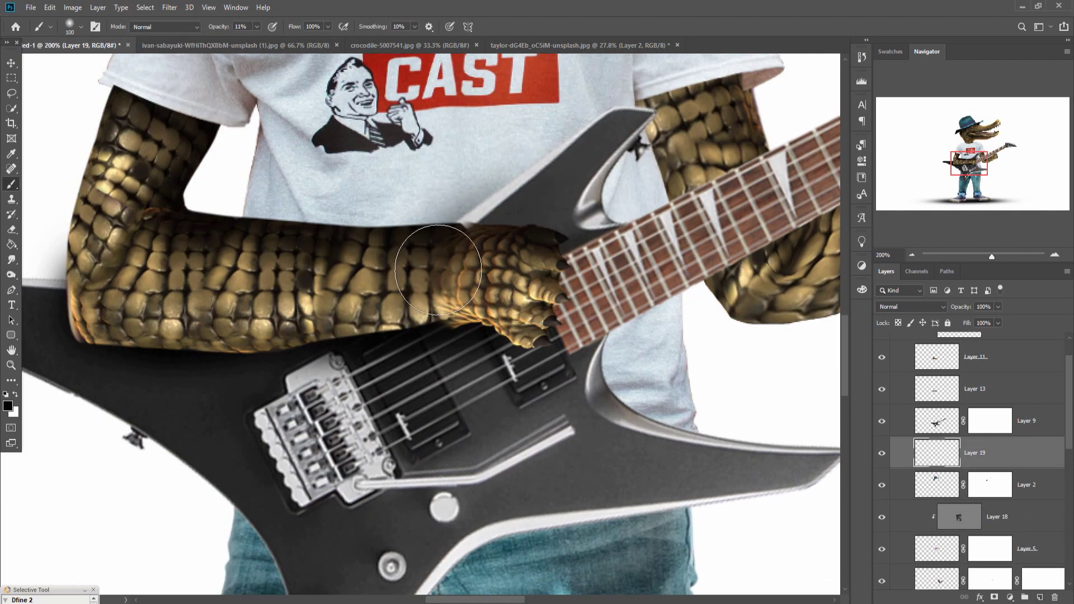
left_click_drag(244, 249, 470, 268)
left_click_drag(311, 260, 564, 197)
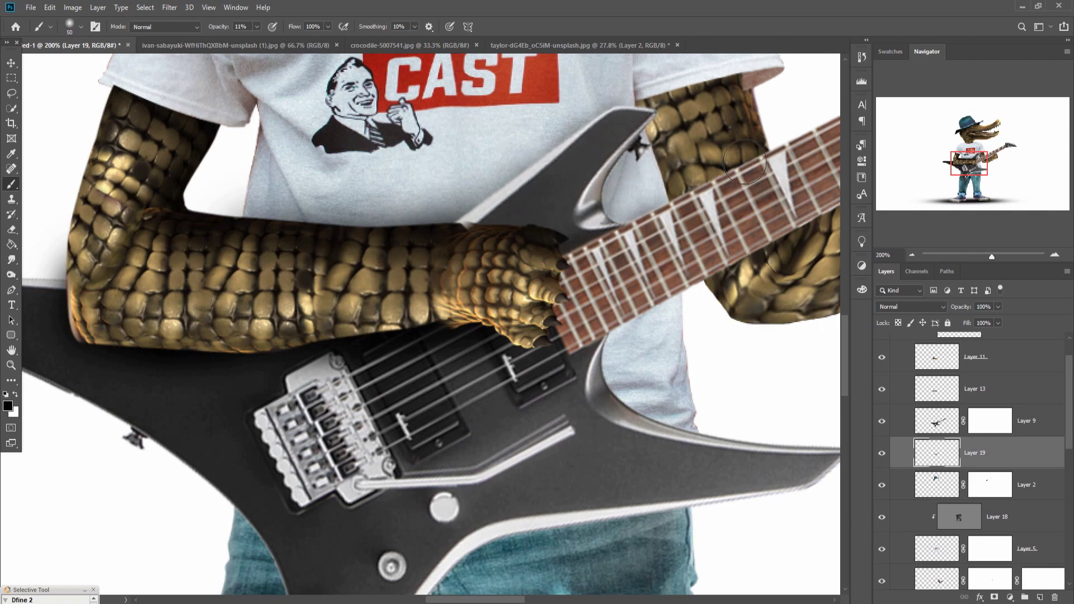
Brush the guitar's soft black shadow onto the T-shirt and jeans along the edges of its neck and body.
mouse_move(756, 185)
left_mouse_down()
mouse_move(600, 417)
mouse_move(661, 351)
left_mouse_up()
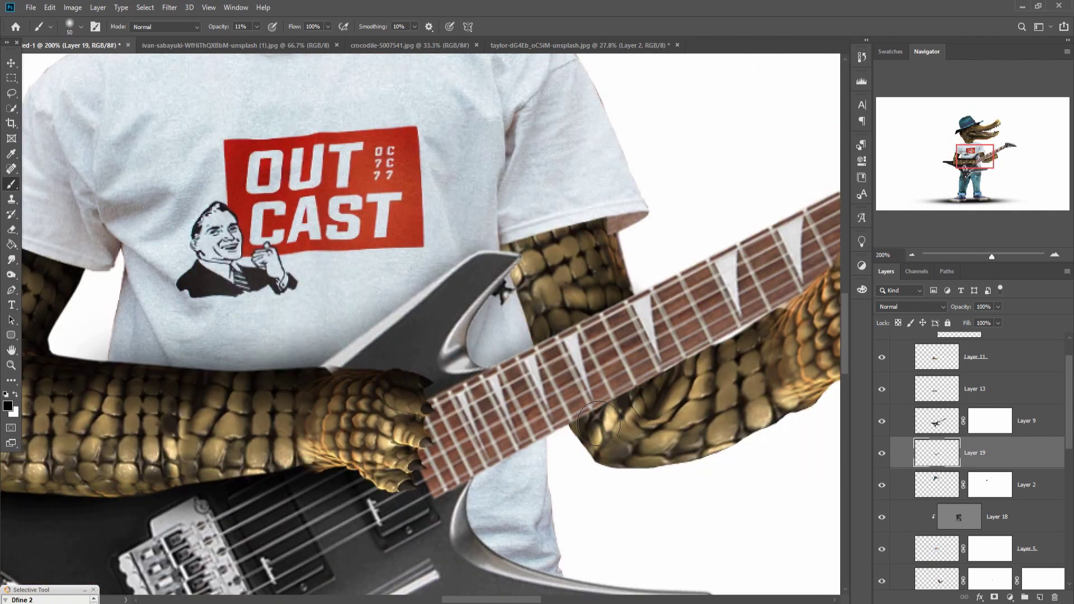
left_click_drag(591, 414, 650, 296)
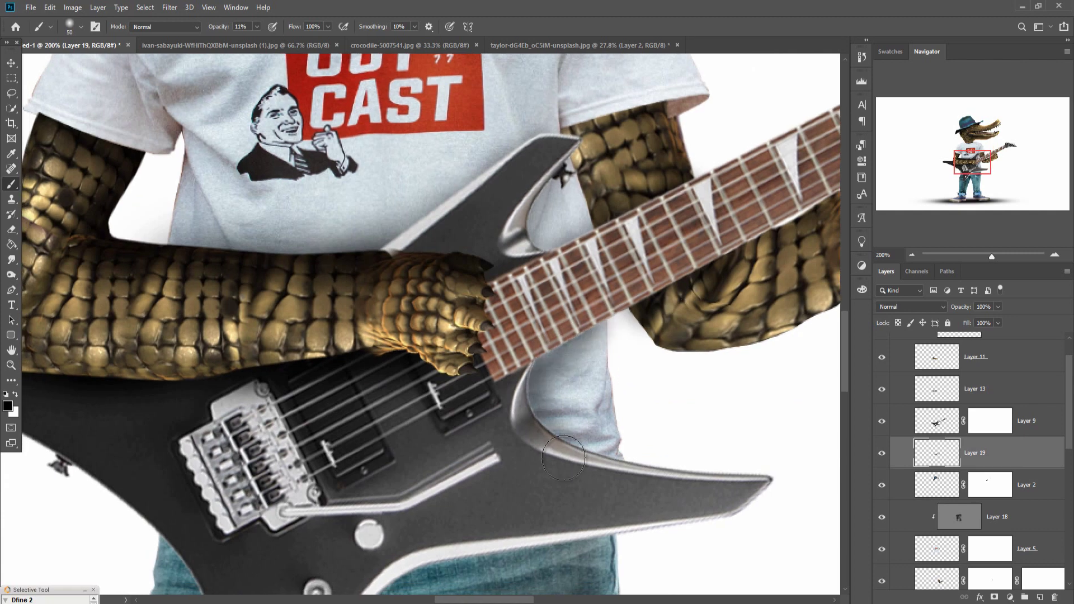
left_click_drag(598, 466, 683, 353)
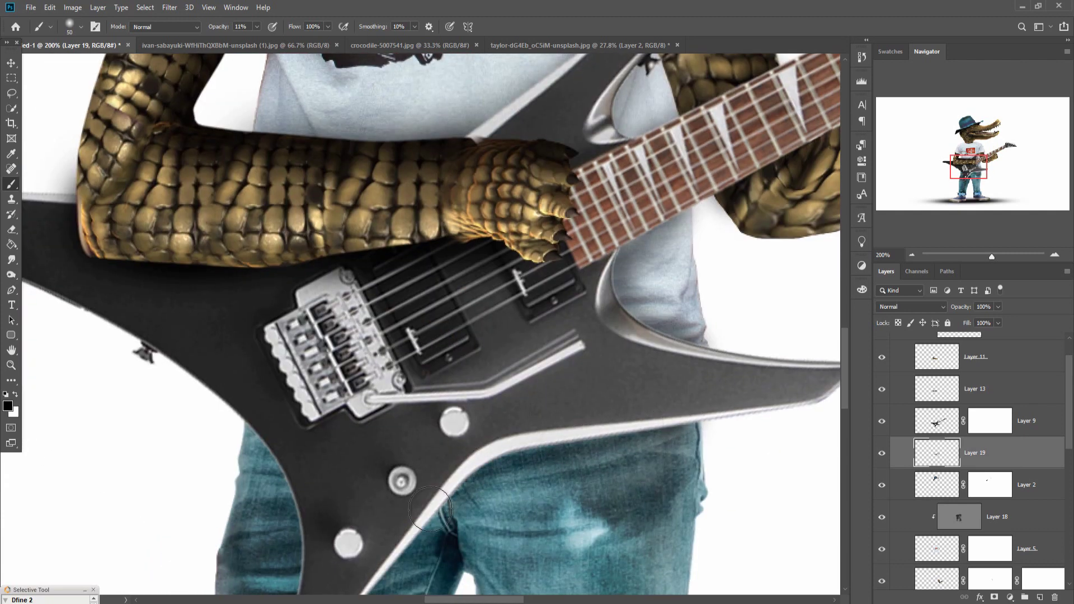
left_click_drag(445, 496, 520, 400)
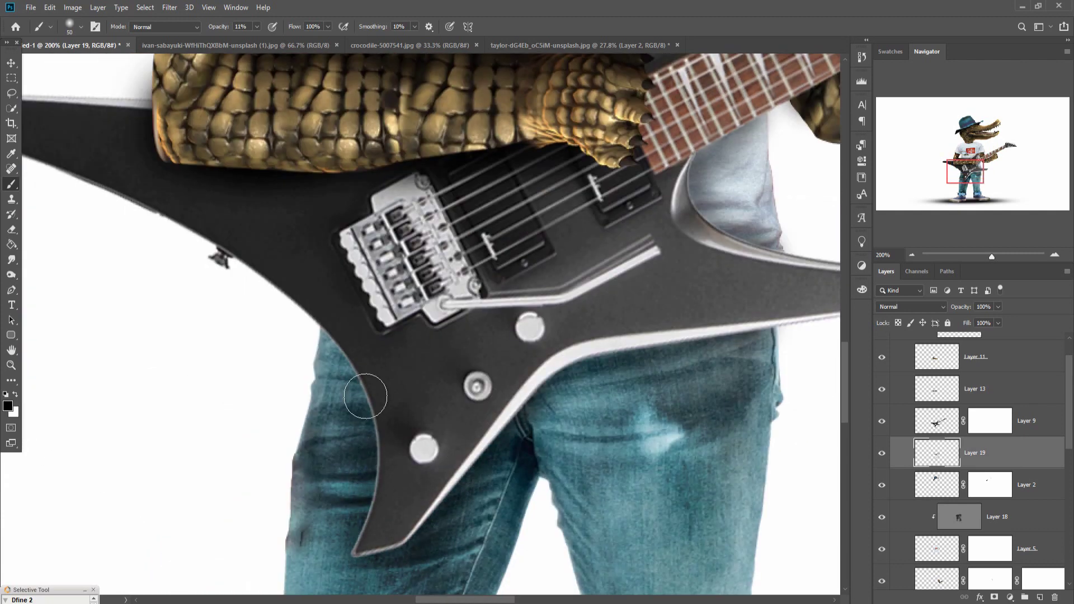
left_click_drag(514, 433, 606, 355)
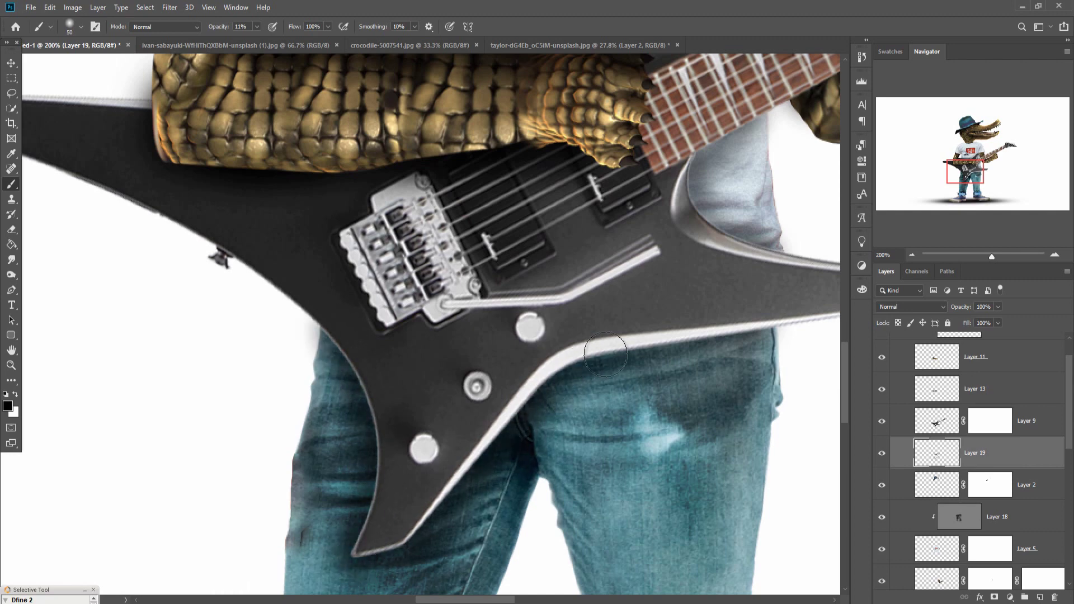
key("v")
key("ctrl+0")
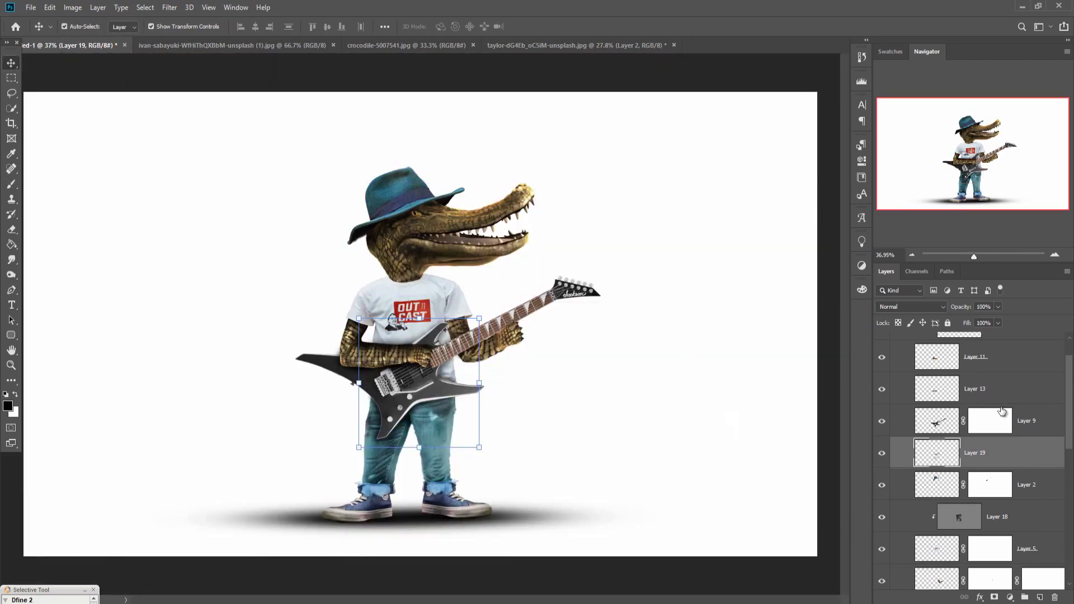
Paint black at 100% opacity on the T-shirt layer's mask to trim the coloured fringe along the sleeve's outer edge.
scroll(1001, 411, "down", 2)
left_click(988, 491)
key("b")
left_click(257, 27)
left_click_drag(443, 316, 628, 358)
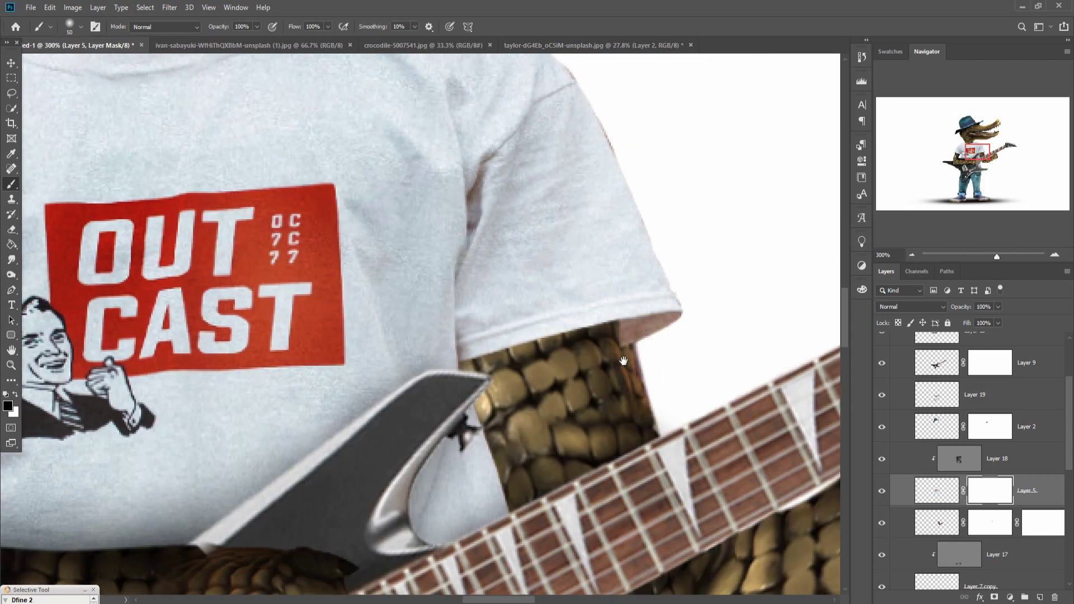
key("bracketleft")
key("bracketleft")
key("bracketleft")
key("bracketleft")
key("bracketleft")
key("bracketleft")
key("bracketleft")
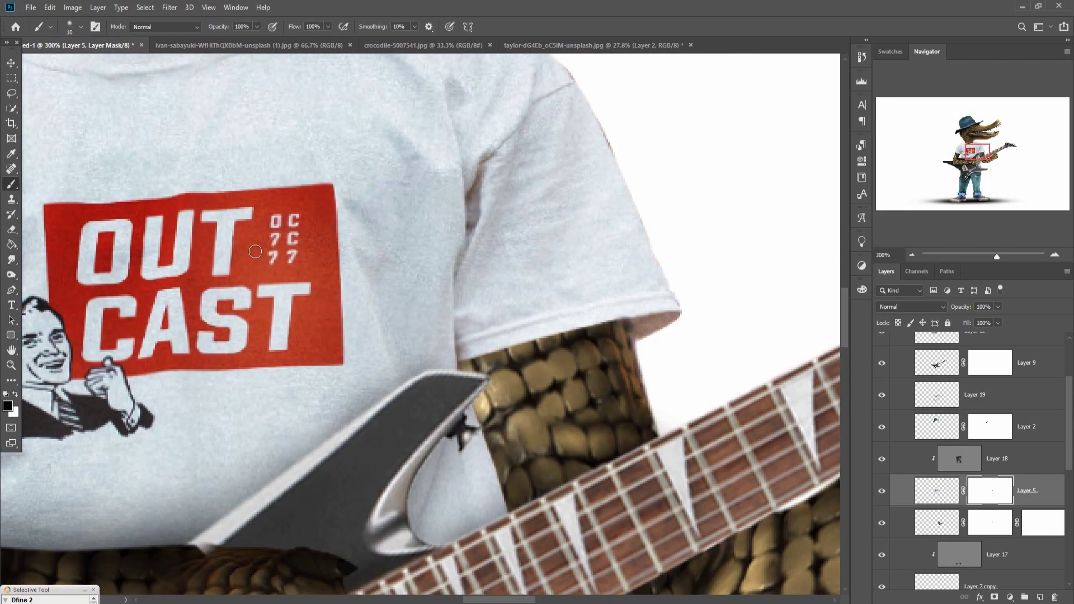
key("v")
key("ctrl+0")
Add a new layer clipped to the hat layer, Layer 2, and set its blend mode to Overlay.
scroll(1018, 409, "up", 3)
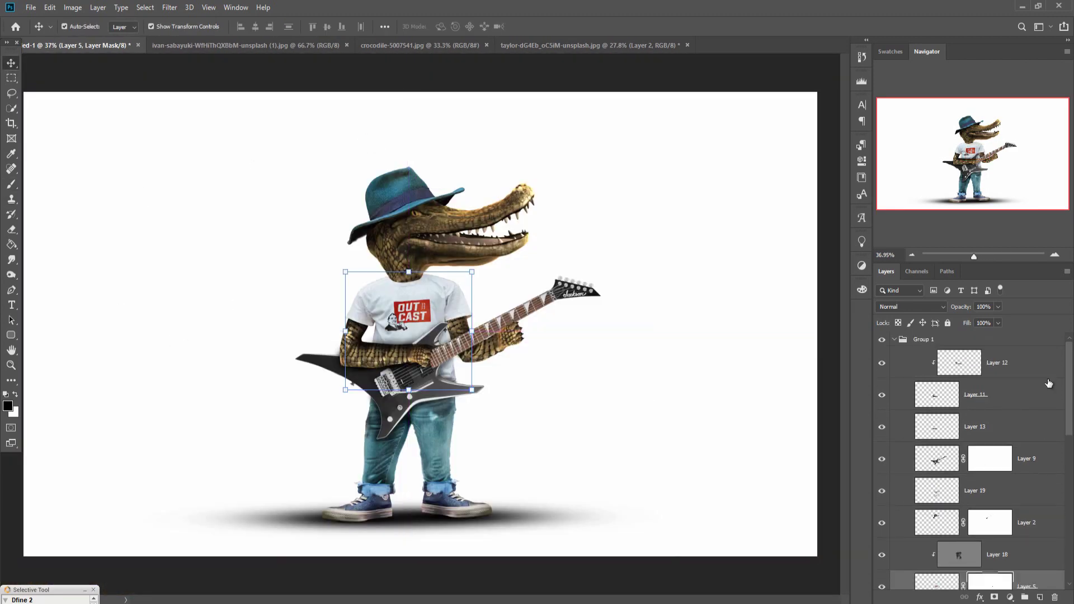
left_click(1044, 373)
left_click(983, 402)
scroll(983, 404, "down", 3)
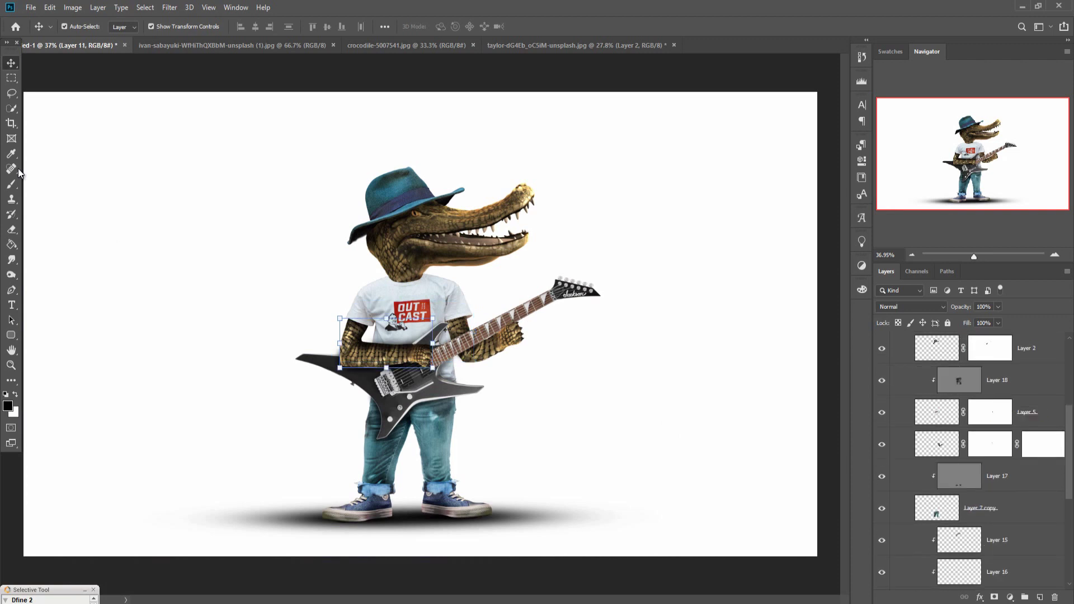
left_click(1028, 350)
left_click(1040, 597)
right_click(995, 348)
left_click(942, 337)
left_click(910, 307)
left_click(906, 452)
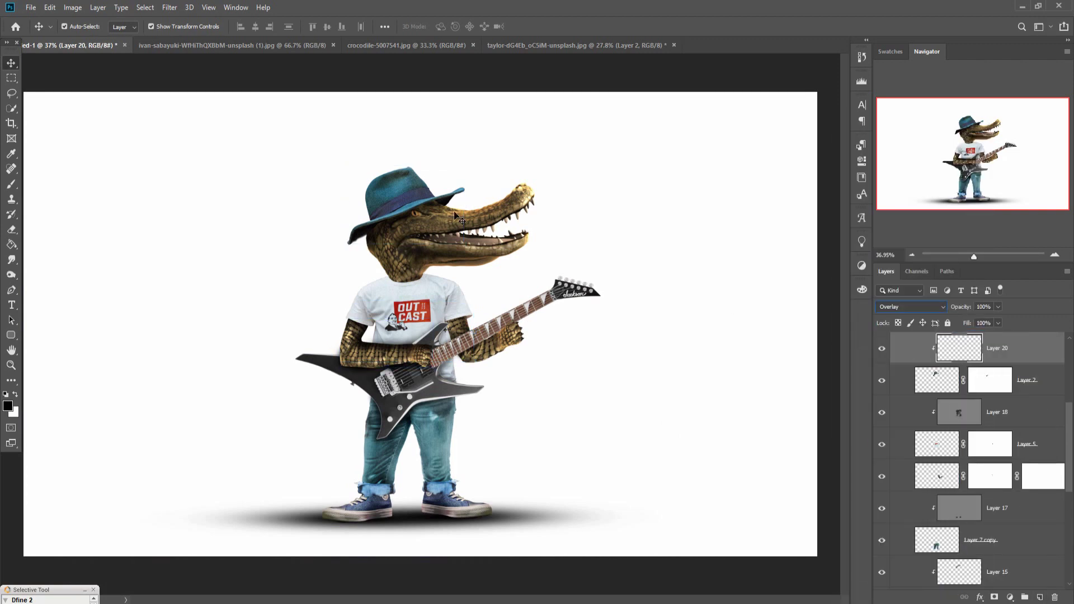
Fill Layer 20 with neutral gray and dodge highlights onto the crown and band of the hat.
left_click(50, 8)
left_click(75, 191)
left_click(606, 164)
right_click(12, 275)
left_click(51, 274)
left_click_drag(401, 182, 394, 191)
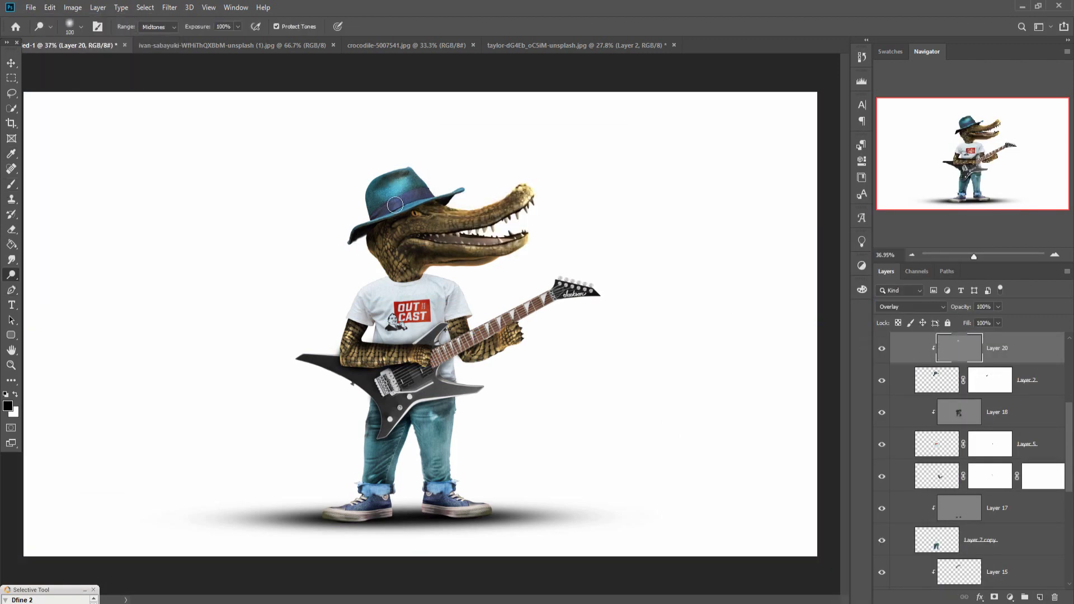
left_click(10, 66)
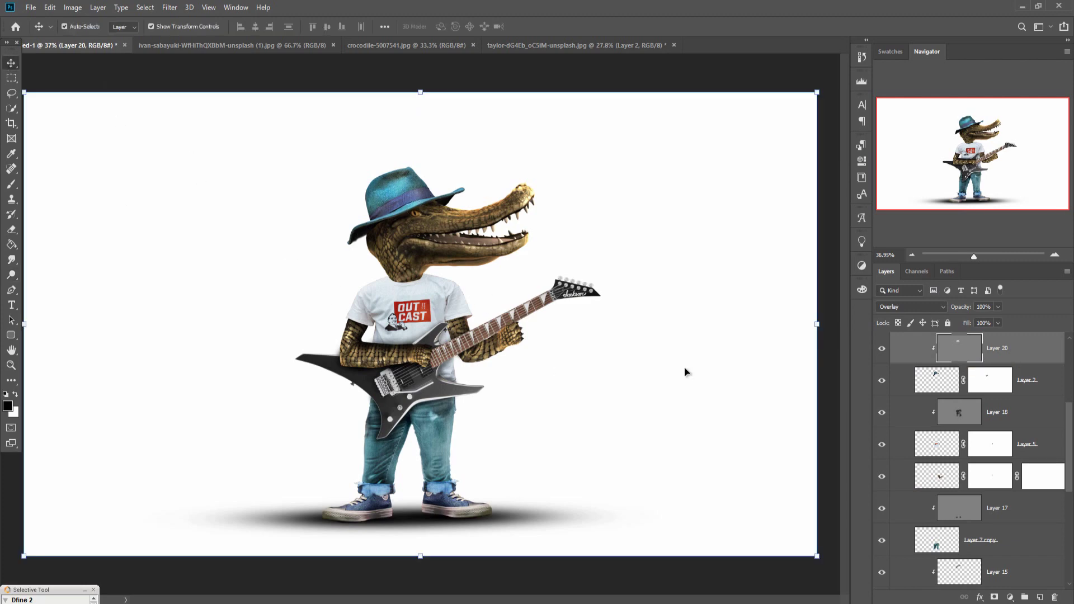
Bring the night city street photo into the composite and place its layer beneath the ground shadow layers.
left_click_drag(747, 45, 741, 73)
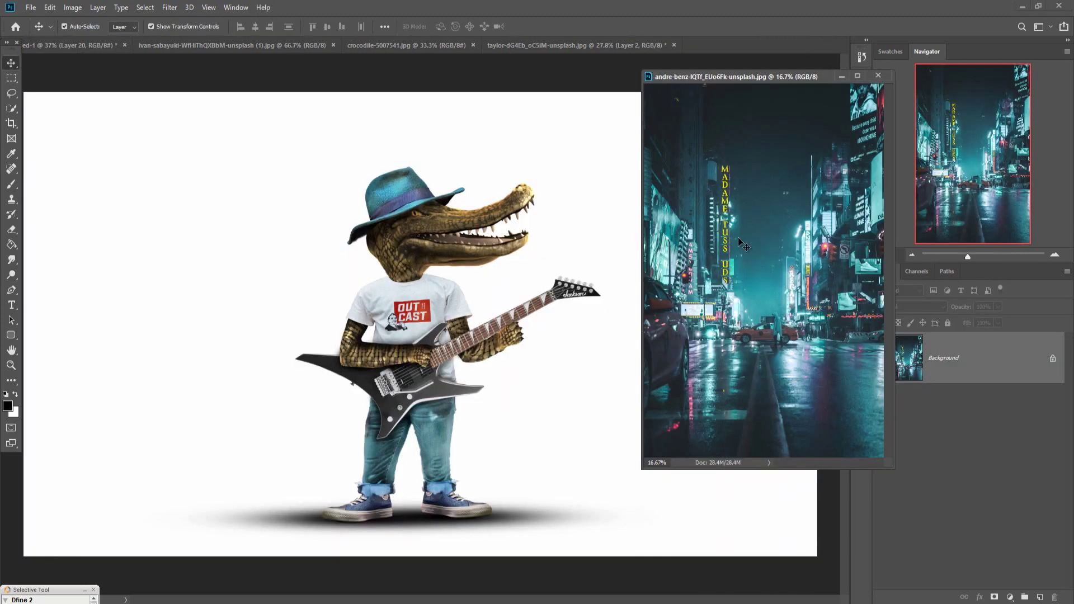
left_click_drag(737, 237, 579, 232)
left_click(881, 74)
key("ctrl+minus")
key("ctrl+minus")
key("ctrl+minus")
left_click_drag(501, 325, 388, 342)
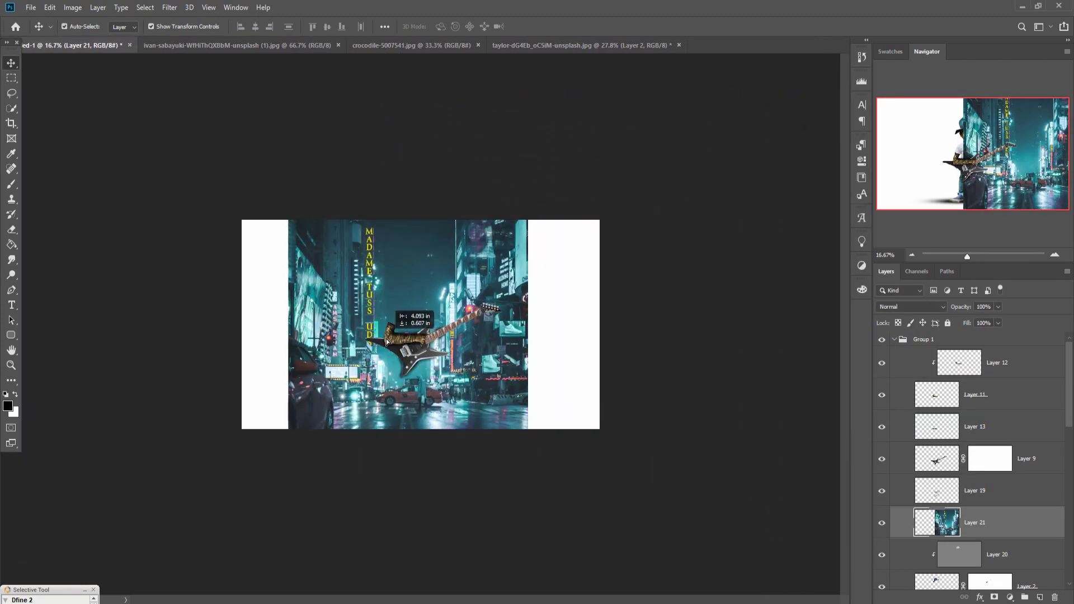
scroll(1035, 527, "down", 10)
left_click_drag(1031, 527, 1031, 526)
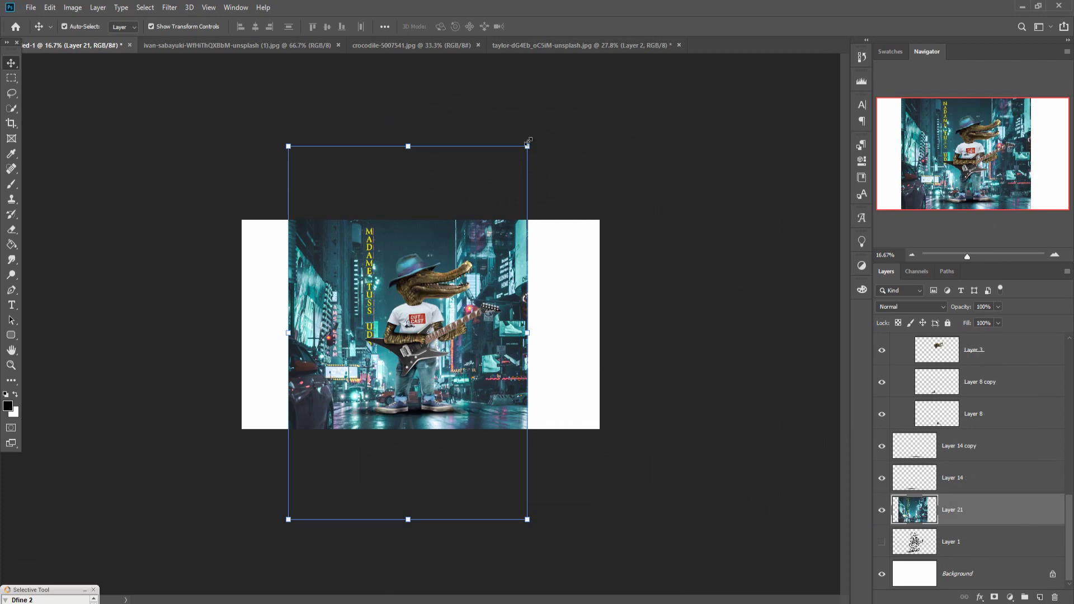
Enlarge the night street photo proportionally and position it so its wet road and buildings cover most of the canvas.
left_click_drag(527, 146, 628, 120)
left_click_drag(557, 317, 534, 328)
left_click_drag(544, 93, 679, 66)
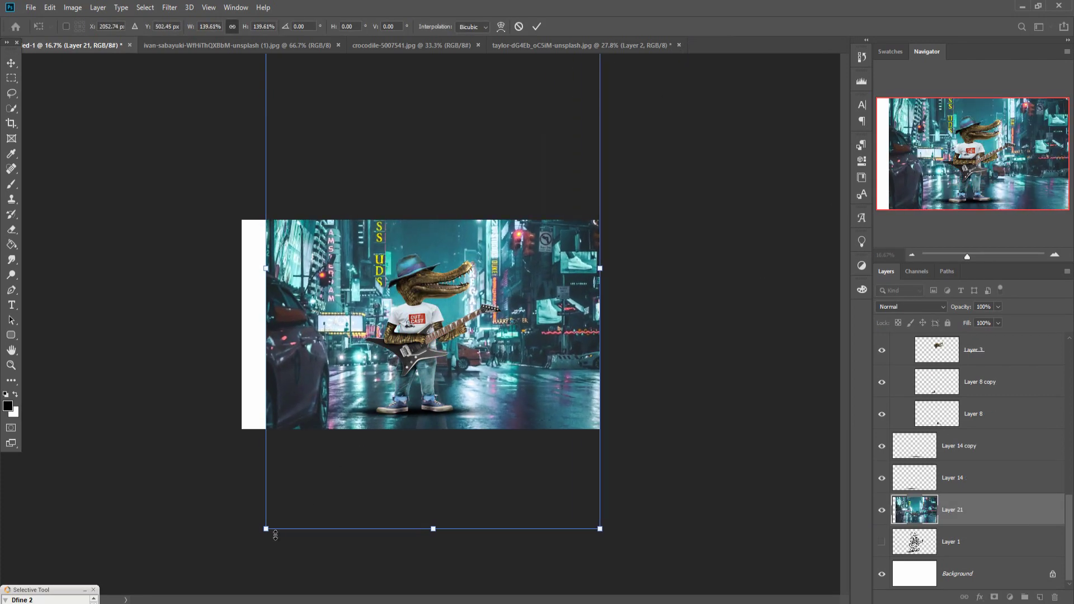
left_click_drag(273, 535, 260, 551)
mouse_move(508, 404)
left_mouse_down()
mouse_move(499, 398)
mouse_move(508, 386)
left_mouse_up()
left_click(537, 27)
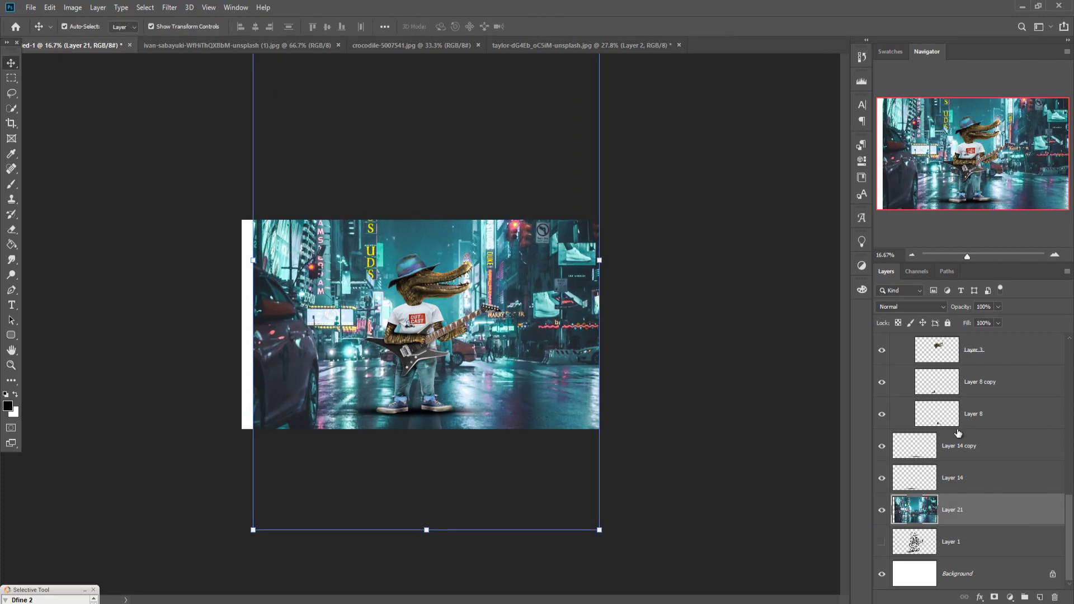
Duplicate the street photo layer and flip the copy horizontally.
right_click(959, 513)
left_click(954, 89)
left_click(629, 172)
left_click(49, 8)
mouse_move(84, 274)
left_click(208, 404)
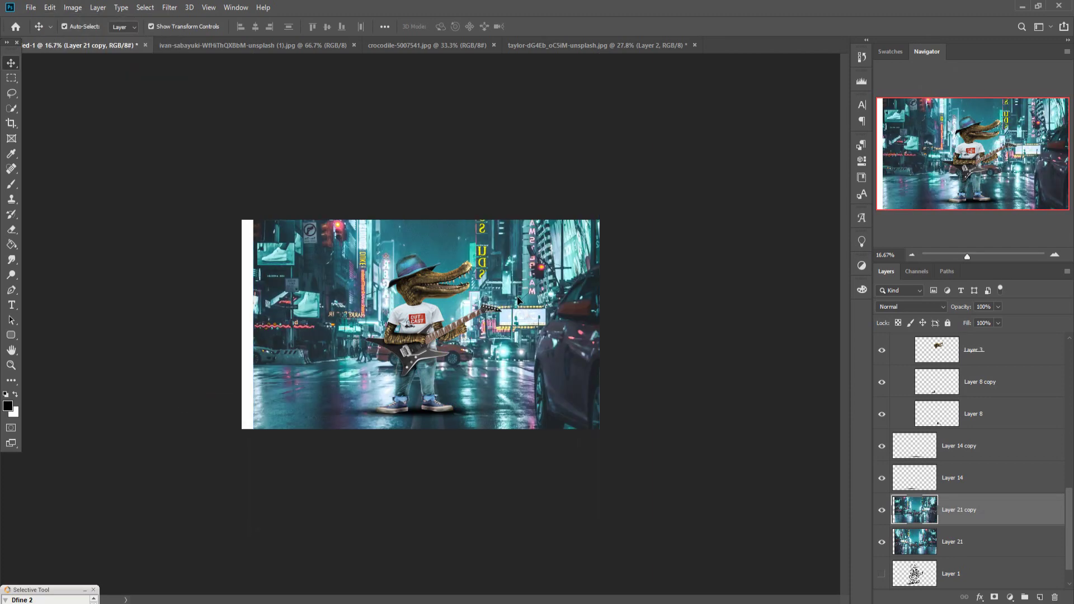
Move the mirrored street copy to the canvas's left edge and delete its right half to form a symmetrical street.
left_click_drag(518, 308, 505, 307)
key("m")
left_click_drag(417, 190, 789, 494)
key("Delete")
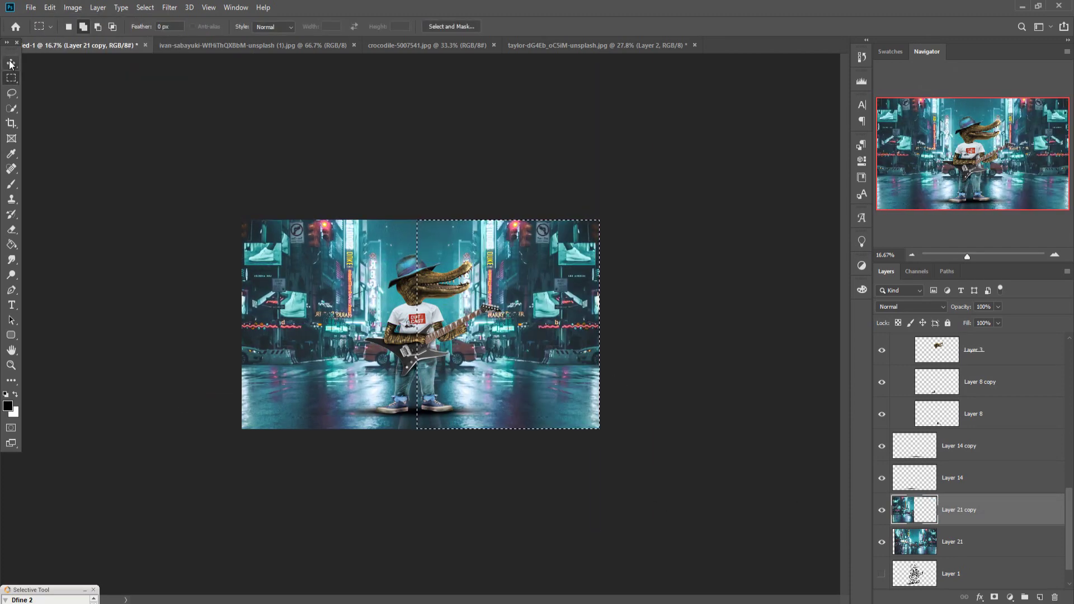
Deselect the marquee area and merge Layer 21 copy with Layer 21.
left_click(11, 63)
left_click(970, 540)
left_click(972, 511, "ctrl")
right_click(972, 511)
left_click(960, 359)
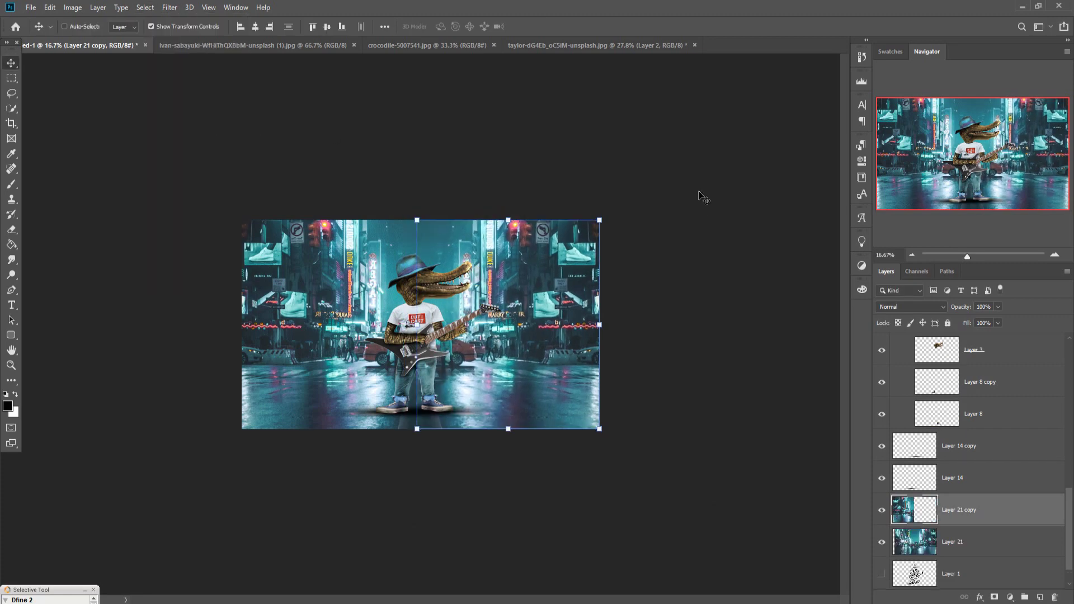
left_click(145, 8)
left_click(154, 32)
left_click(970, 540, "ctrl")
right_click(970, 527)
left_click(960, 368)
Enlarge the merged street layer slightly so it extends beyond both side edges of the canvas.
left_click_drag(599, 529, 609, 544)
mouse_move(233, 549)
left_mouse_down()
mouse_move(233, 520)
mouse_move(232, 533)
left_mouse_up()
key("Return")
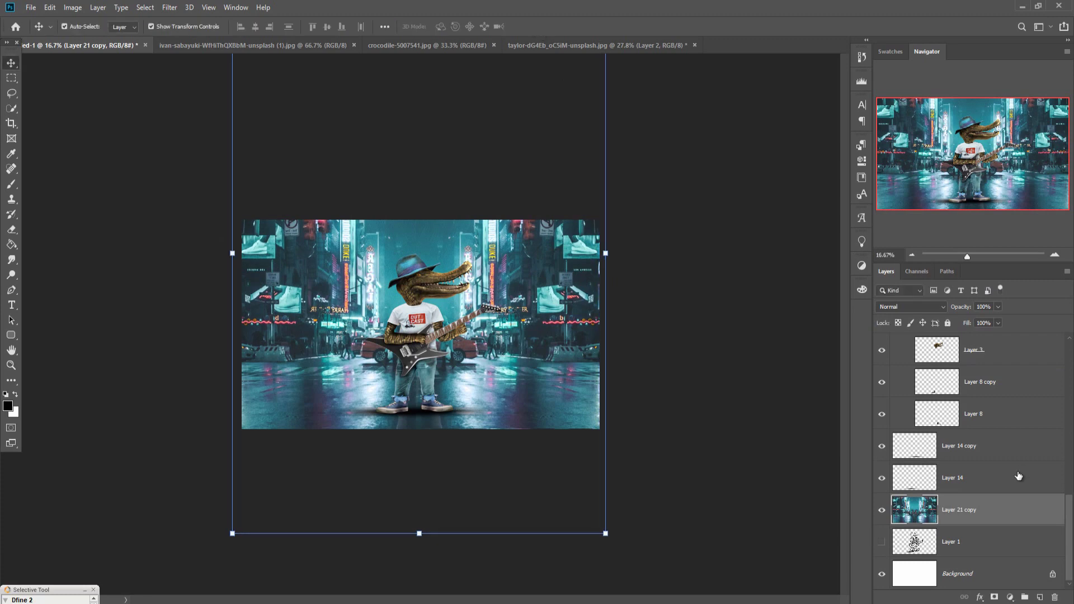
left_click(169, 8)
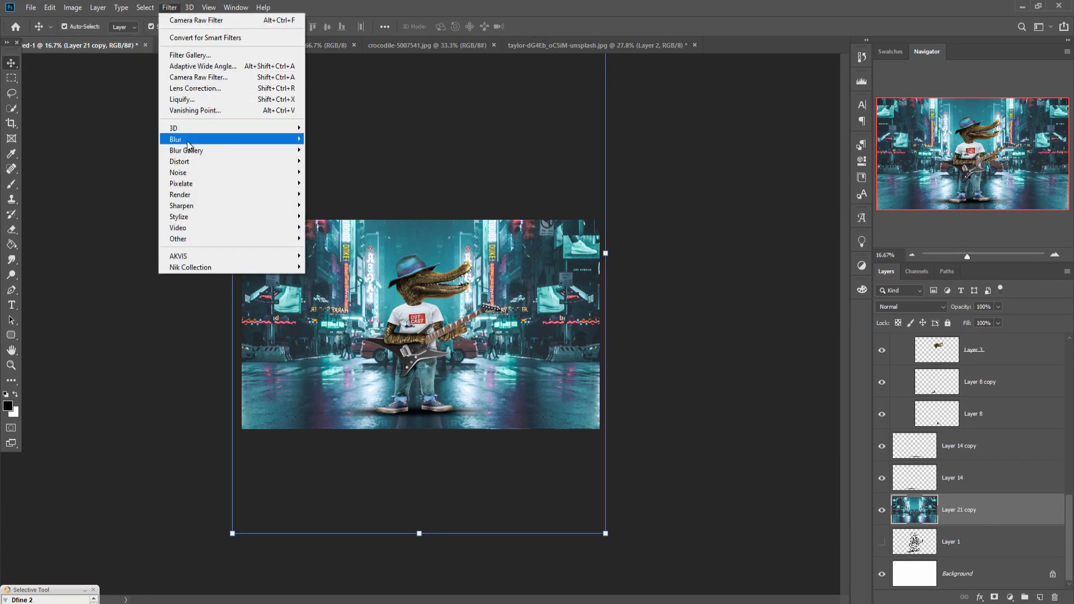
mouse_move(235, 136)
left_click(352, 173)
left_click(441, 26)
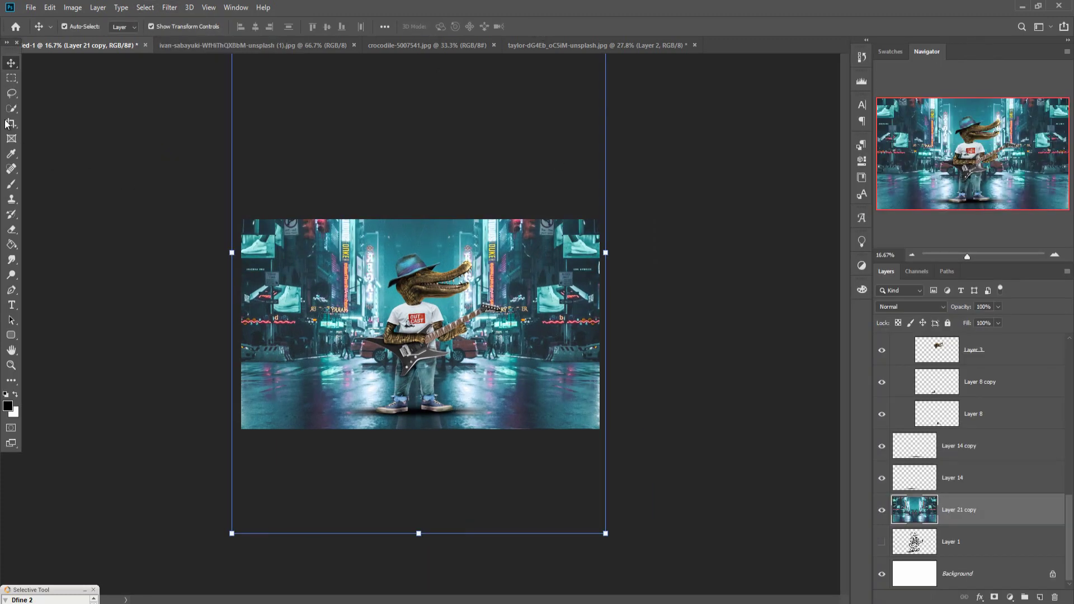
Crop the document to the canvas bounds to trim the overhanging parts of the street layer.
left_click(11, 124)
left_click(401, 132)
key("Return")
left_click(10, 63)
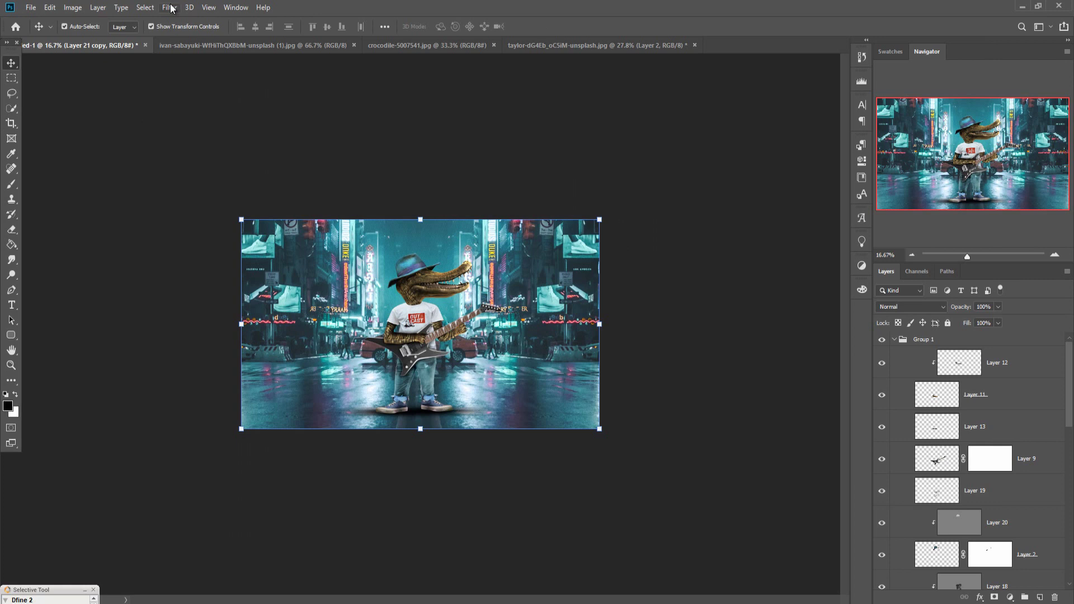
Start a Tilt-Shift blur on the merged street layer and move its focus band down to the crocodile's feet.
scroll(959, 395, "down", 10)
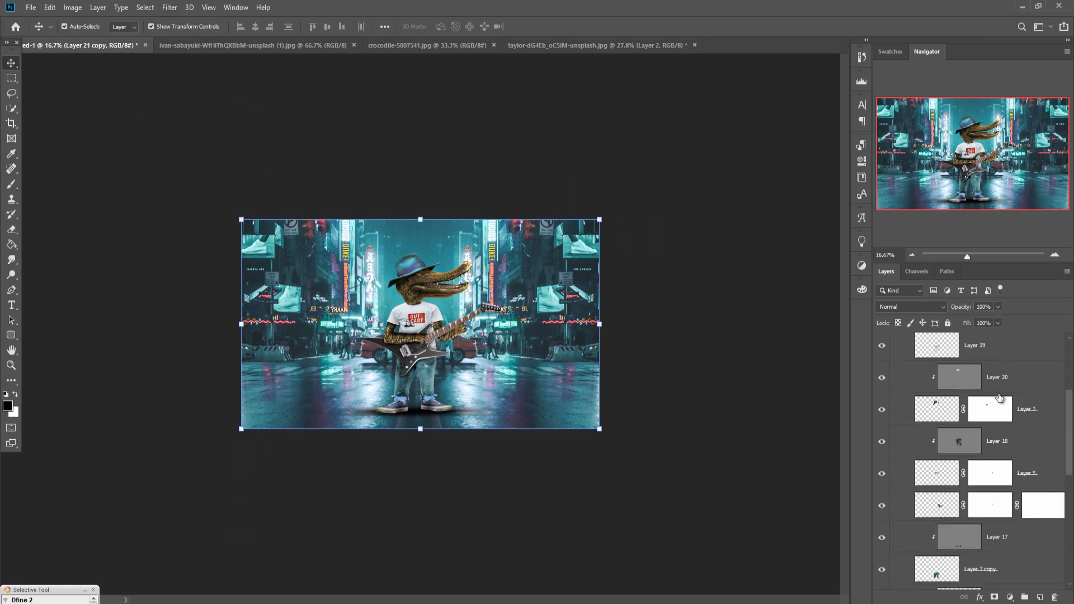
left_click(168, 7)
mouse_move(287, 149)
left_click(328, 171)
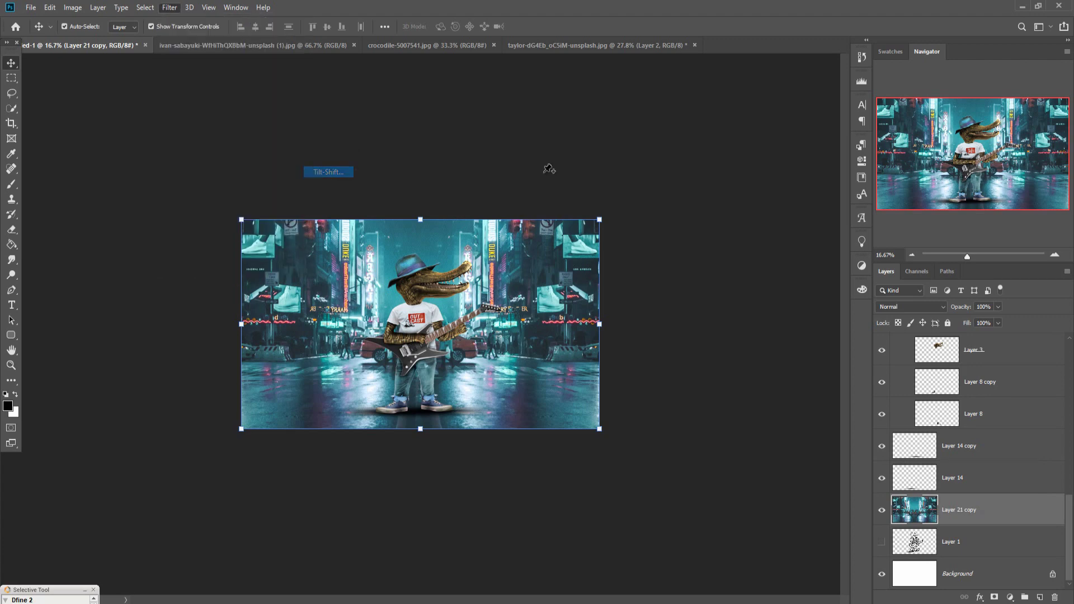
key("ctrl+plus")
key("ctrl+plus")
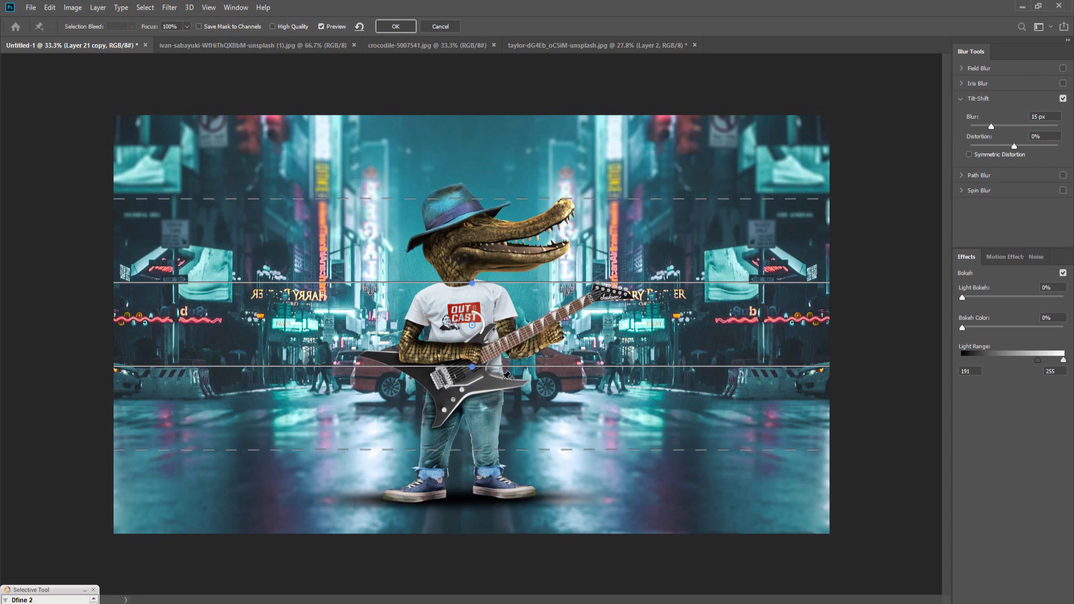
left_click_drag(531, 380, 522, 489)
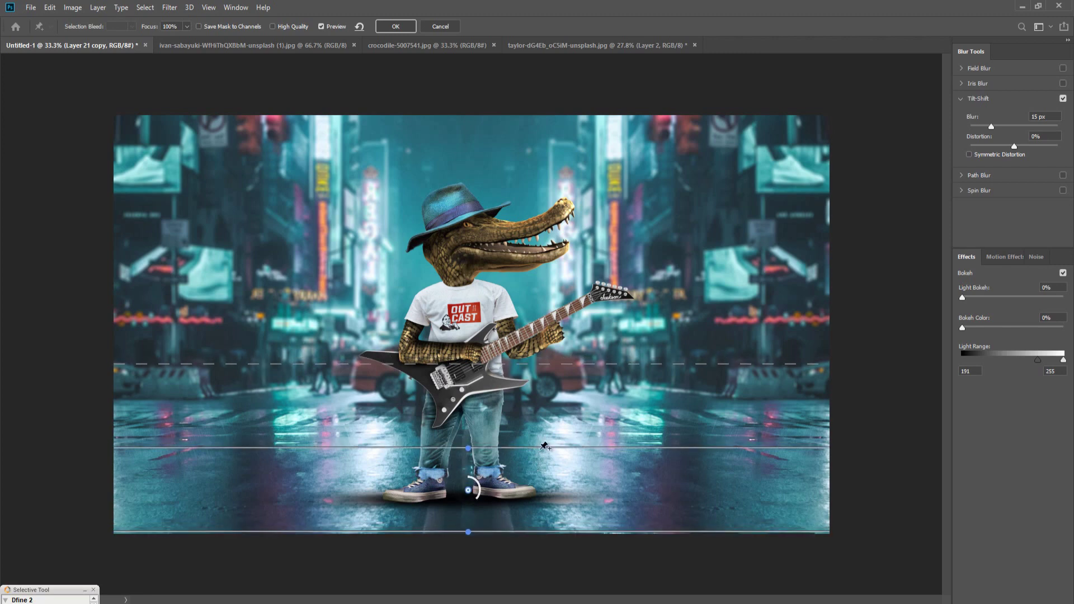
Set the Tilt-Shift blur to 106 px, Light Bokeh to 23% and Bokeh Color to 8%, and apply the filter.
left_click_drag(992, 127, 1014, 127)
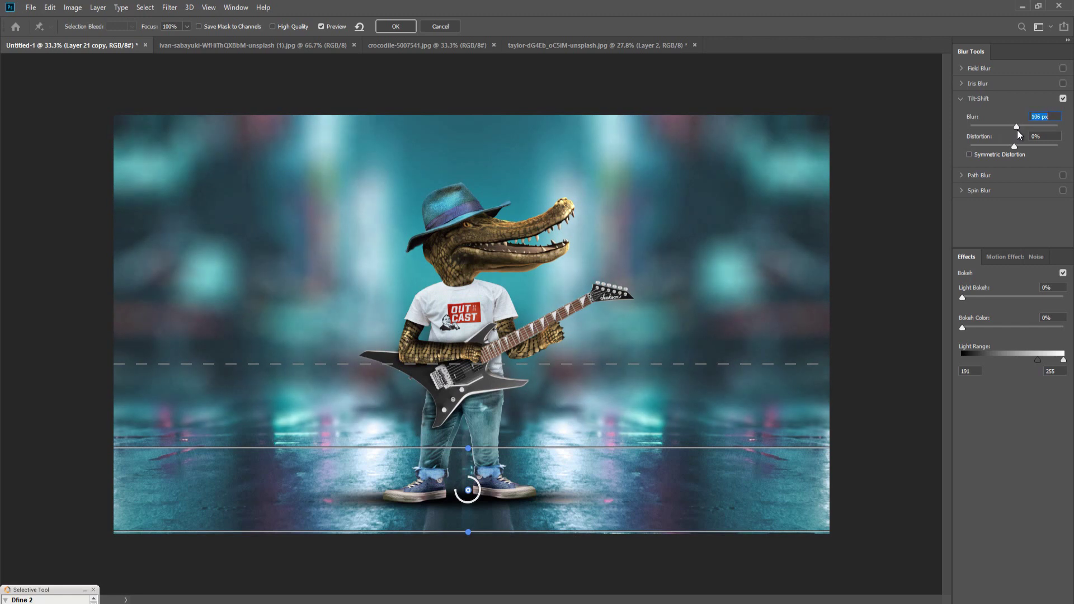
left_click_drag(963, 296, 982, 328)
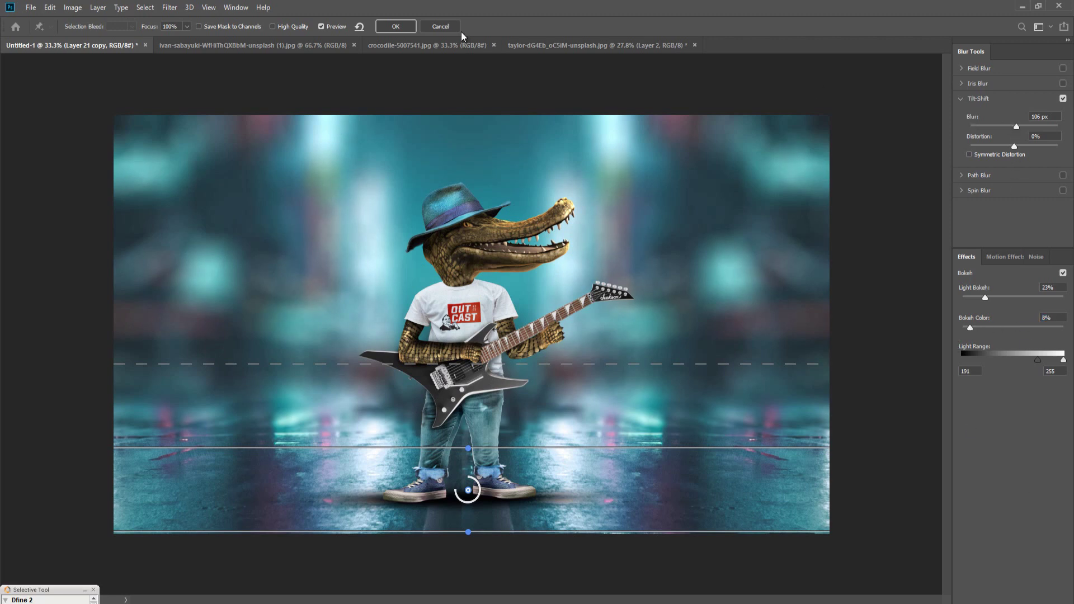
left_click(401, 28)
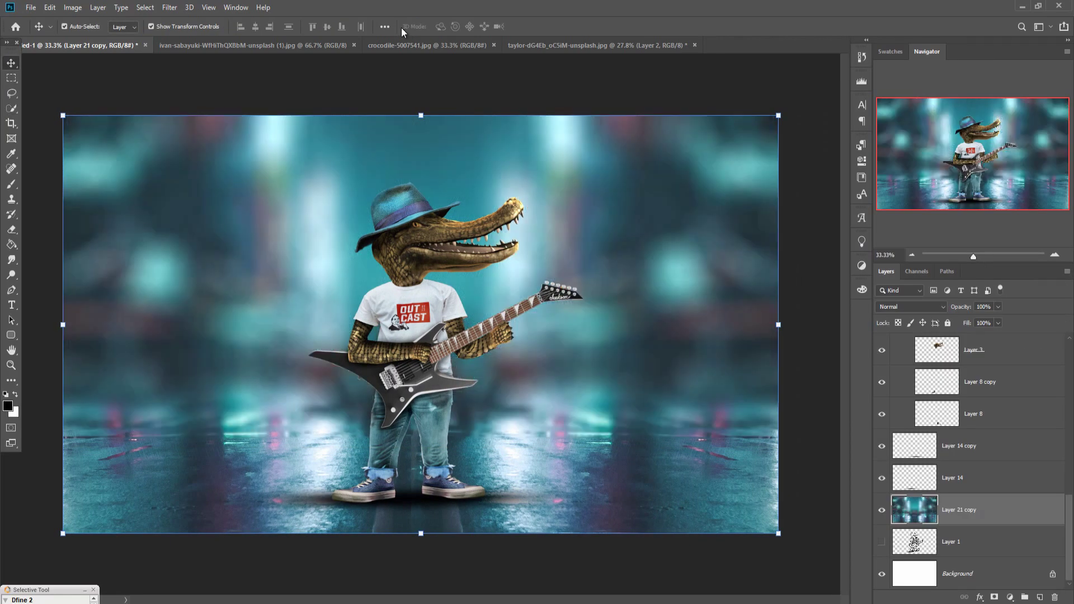
left_click(984, 365)
scroll(986, 362, "up", 6)
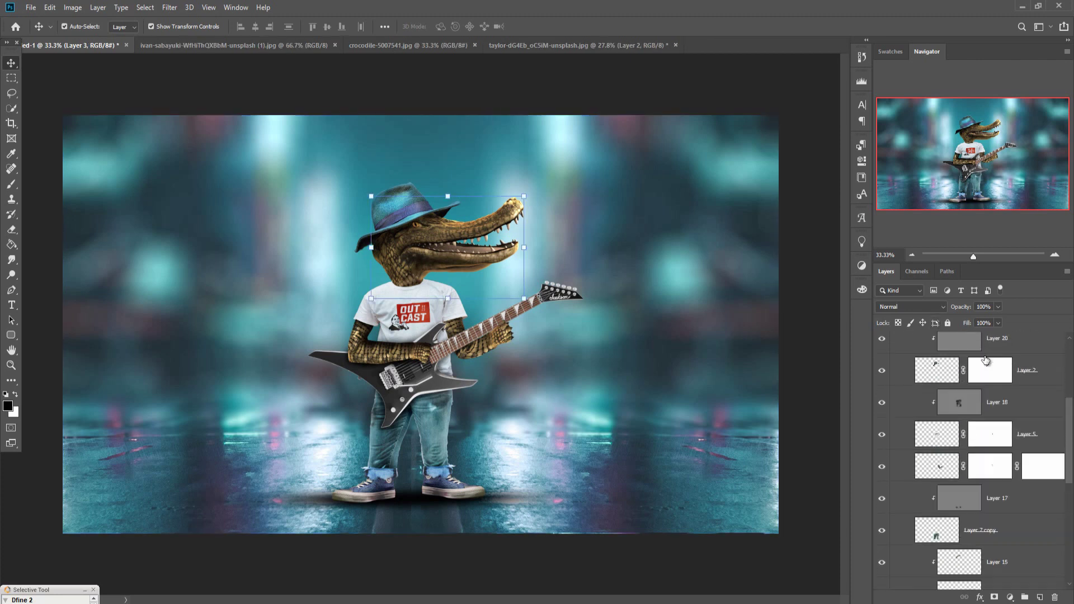
scroll(985, 360, "up", 1)
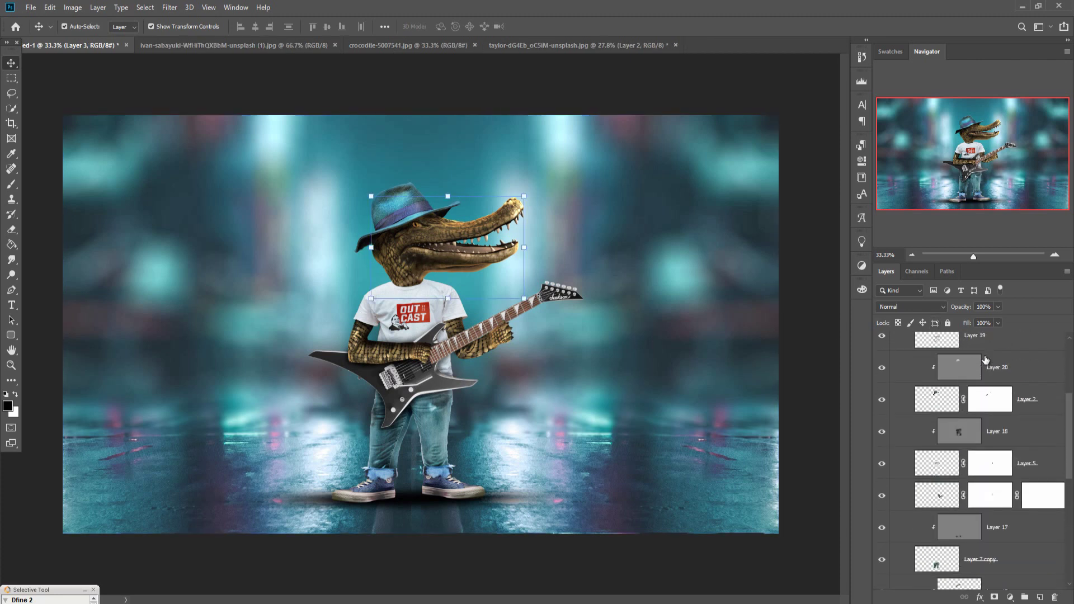
scroll(1007, 408, "up", 5)
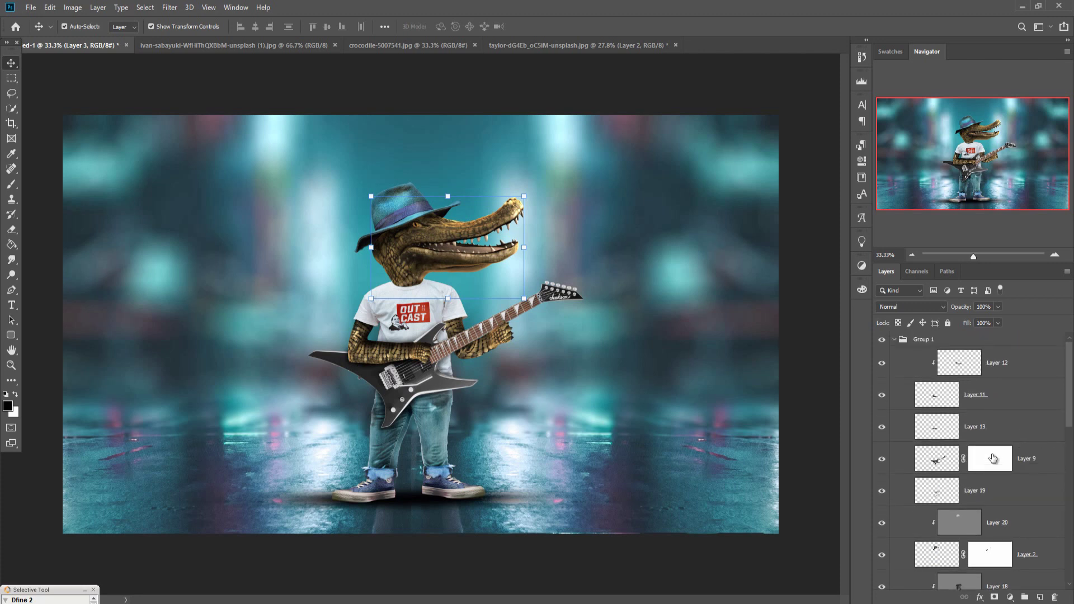
left_click(1006, 366)
left_click(947, 399)
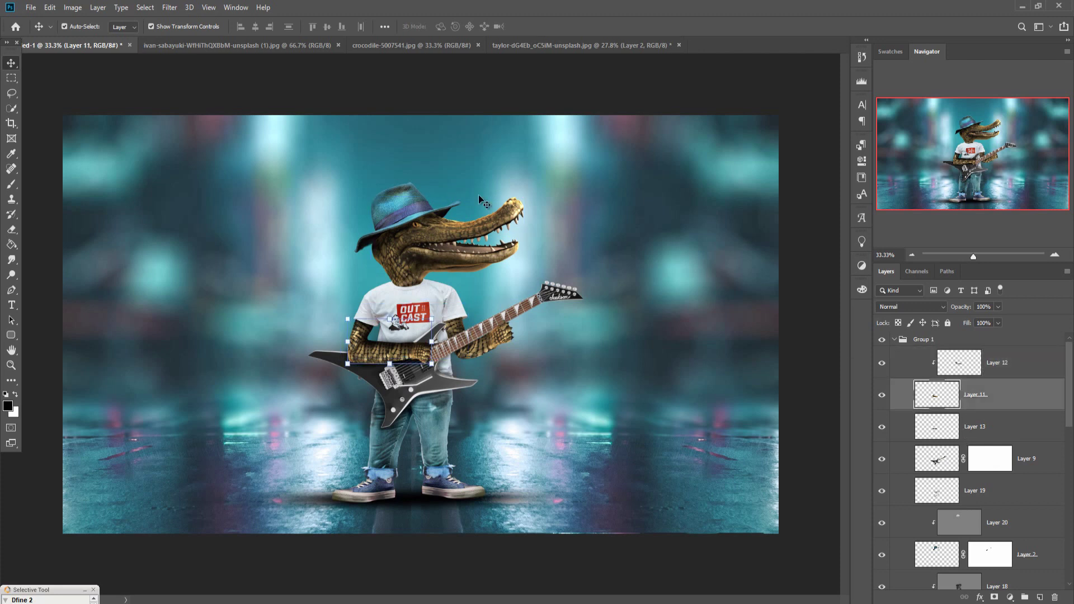
Dodge brighter highlights onto the hat's crown, outer edge and brim tips on Layer 20.
left_click(393, 212)
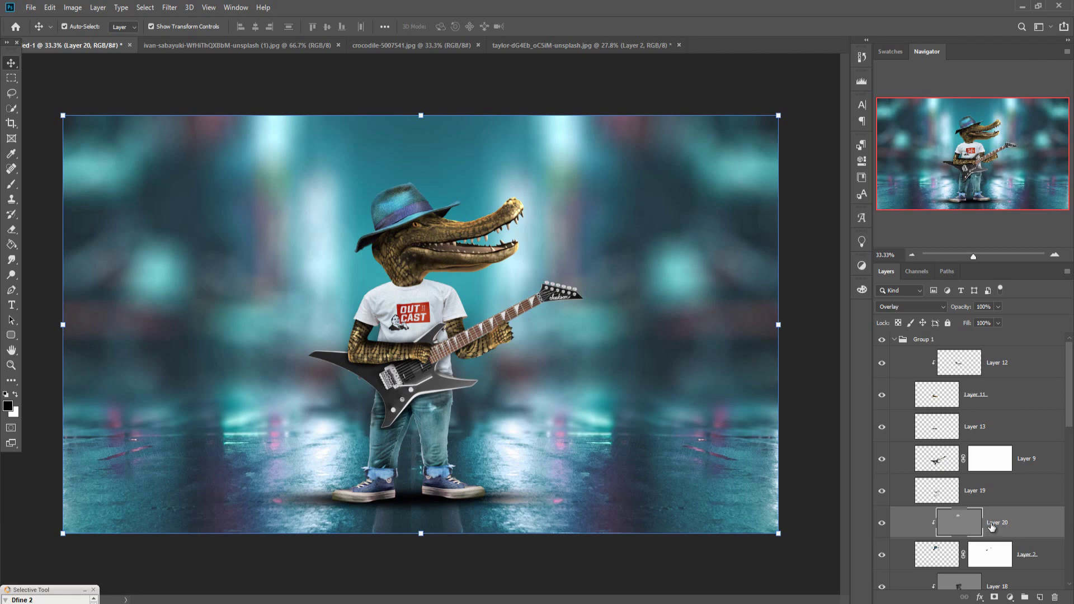
left_click(8, 185)
key("ctrl+plus")
key("ctrl+plus")
key("ctrl+plus")
left_click_drag(406, 118, 414, 448)
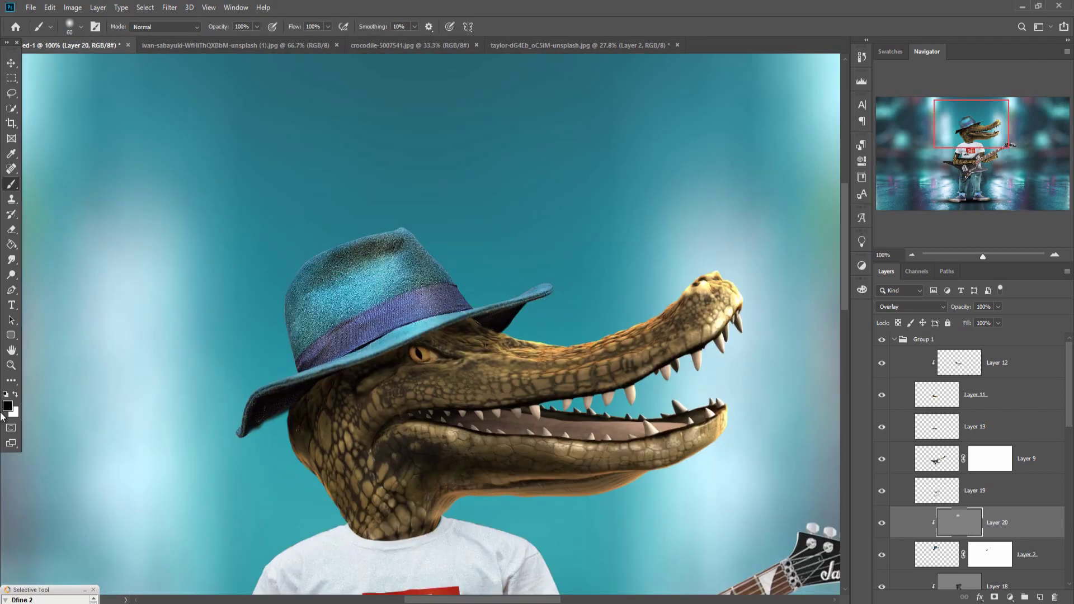
left_click(12, 275)
mouse_move(318, 257)
left_mouse_down()
mouse_move(427, 227)
mouse_move(439, 278)
left_mouse_up()
left_click_drag(322, 235, 270, 346)
left_click_drag(273, 398, 242, 416)
left_click_drag(502, 289, 538, 272)
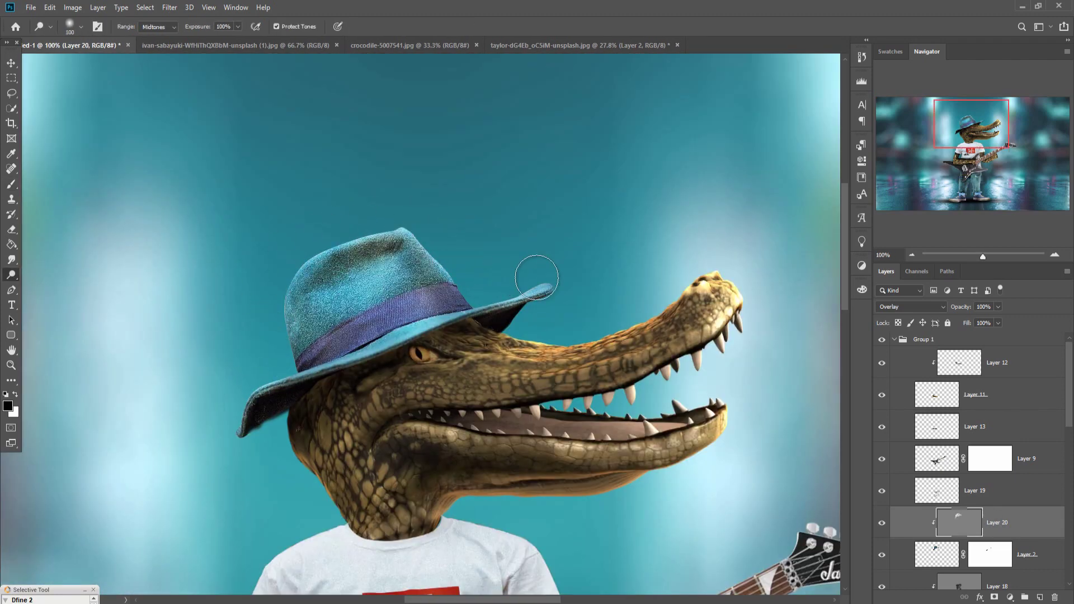
left_click_drag(430, 314, 368, 176)
left_click_drag(219, 163, 223, 199)
Add a new layer clipped to the crocodile head, set it to Overlay and fill it with neutral gray.
left_click(11, 63)
left_click(391, 254)
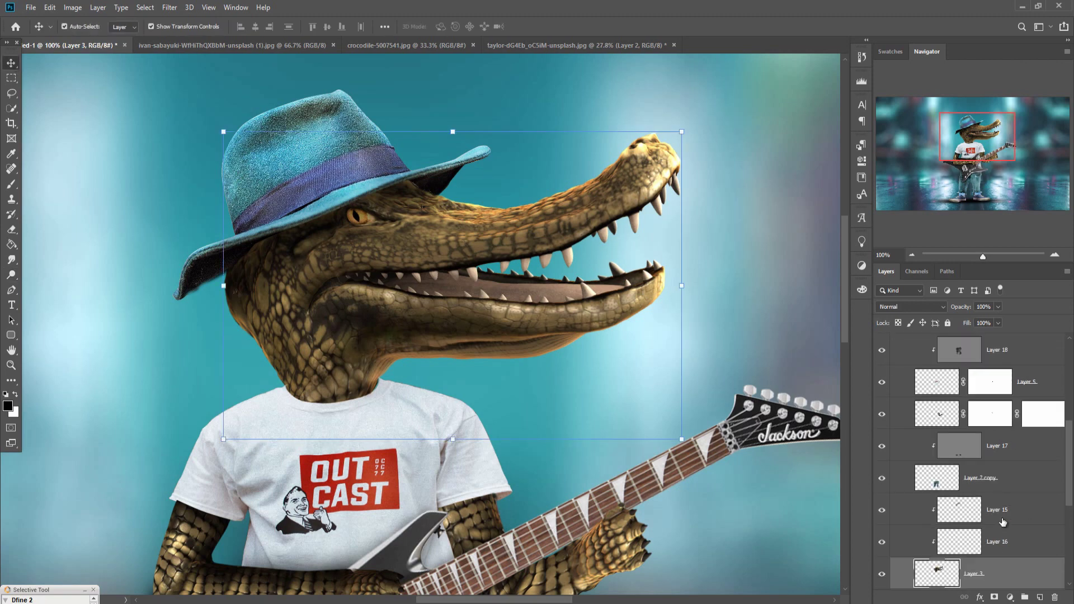
left_click(1002, 519)
left_click(1040, 597)
right_click(1002, 506)
left_click(968, 237)
left_click(911, 306)
left_click(891, 449)
key("shift+F5")
left_click(606, 162)
Dodge highlights along the crocodile's snout, lower jaw and neck edges on the new Overlay layer.
left_click(12, 184)
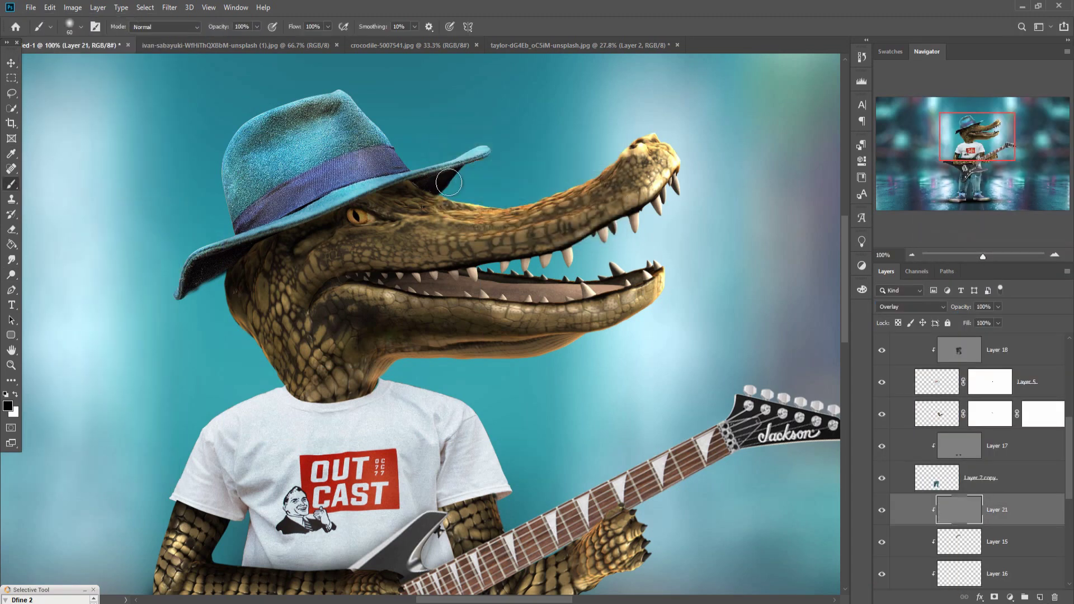
key("ctrl+z")
mouse_move(438, 196)
left_mouse_down()
mouse_move(682, 282)
mouse_move(534, 363)
mouse_move(573, 354)
mouse_move(396, 366)
mouse_move(230, 319)
mouse_move(268, 376)
mouse_move(260, 353)
mouse_move(273, 388)
left_mouse_up()
key("o")
left_click_drag(561, 477, 584, 430)
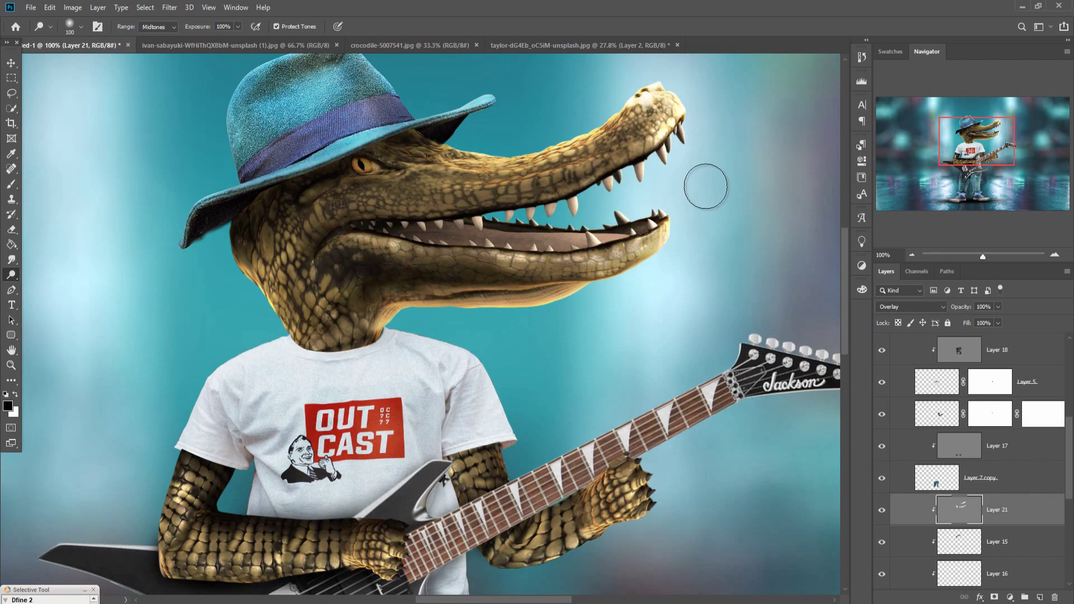
mouse_move(442, 174)
left_mouse_down()
mouse_move(431, 140)
mouse_move(379, 136)
left_mouse_up()
Reduce the Dodge brush to 45 px and brighten the fine details around the crocodile's eye, teeth and jaw.
key("bracketleft")
key("bracketleft")
key("bracketleft")
key("bracketleft")
key("bracketleft")
key("bracketleft")
left_click_drag(551, 309, 502, 325)
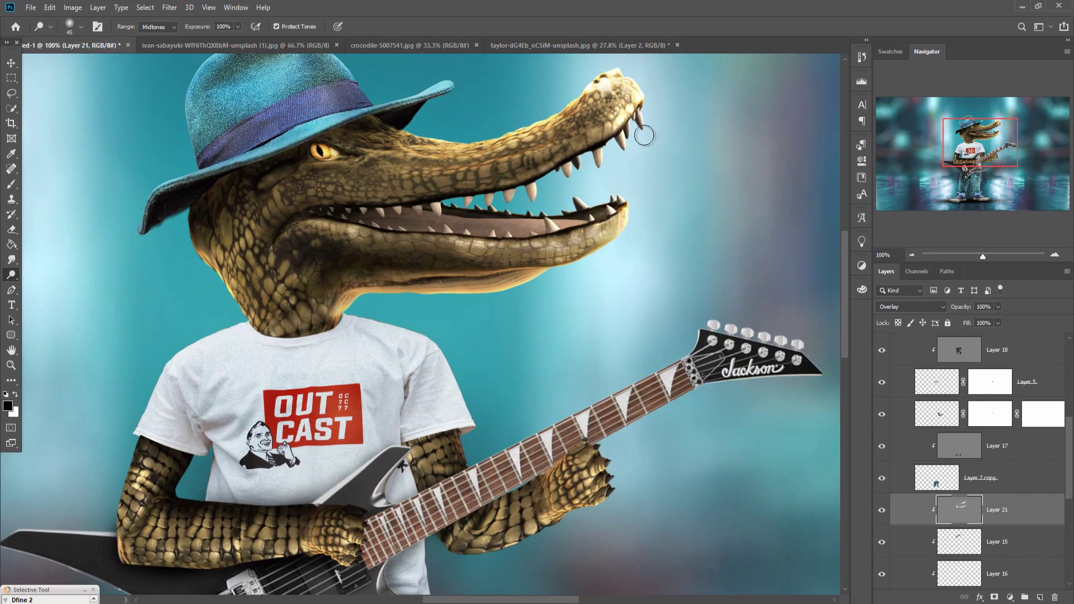
left_click_drag(641, 117, 629, 148)
mouse_move(575, 175)
left_mouse_down()
mouse_move(537, 193)
mouse_move(615, 204)
mouse_move(602, 228)
mouse_move(565, 244)
left_mouse_up()
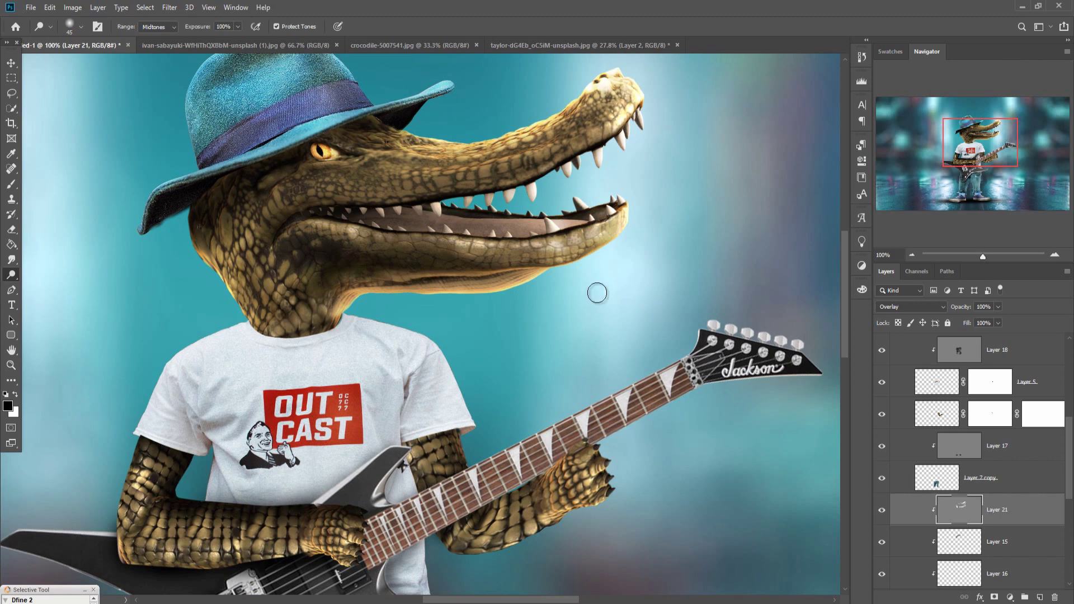
Dodge highlights onto the T-shirt's sleeves and shoulders on Layer 18.
left_click_drag(377, 391, 397, 359)
key("v")
left_click(259, 327)
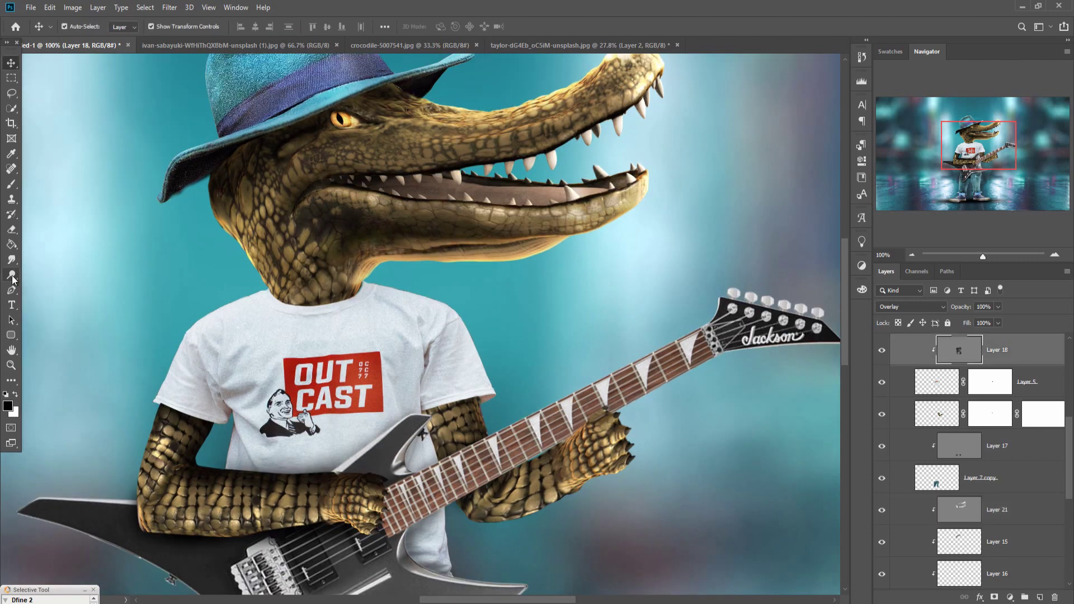
left_click(13, 277)
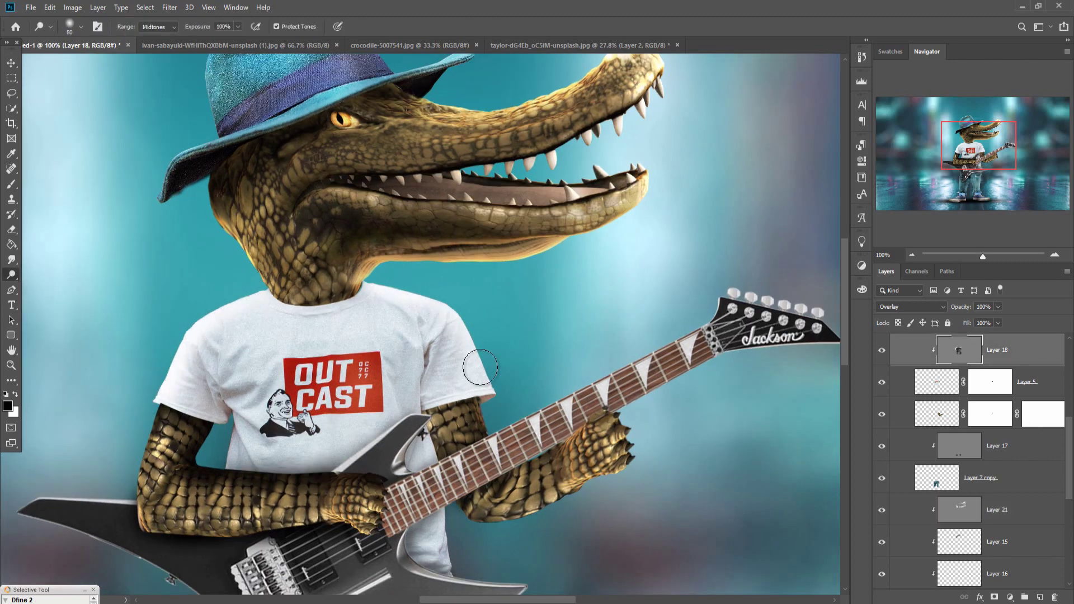
left_click_drag(480, 367, 496, 400)
left_click_drag(392, 372, 422, 310)
left_click_drag(260, 250, 245, 374)
Add a new layer clipped to the guitar layer, set it to Overlay and fill it with neutral gray.
left_click_drag(625, 383, 564, 340)
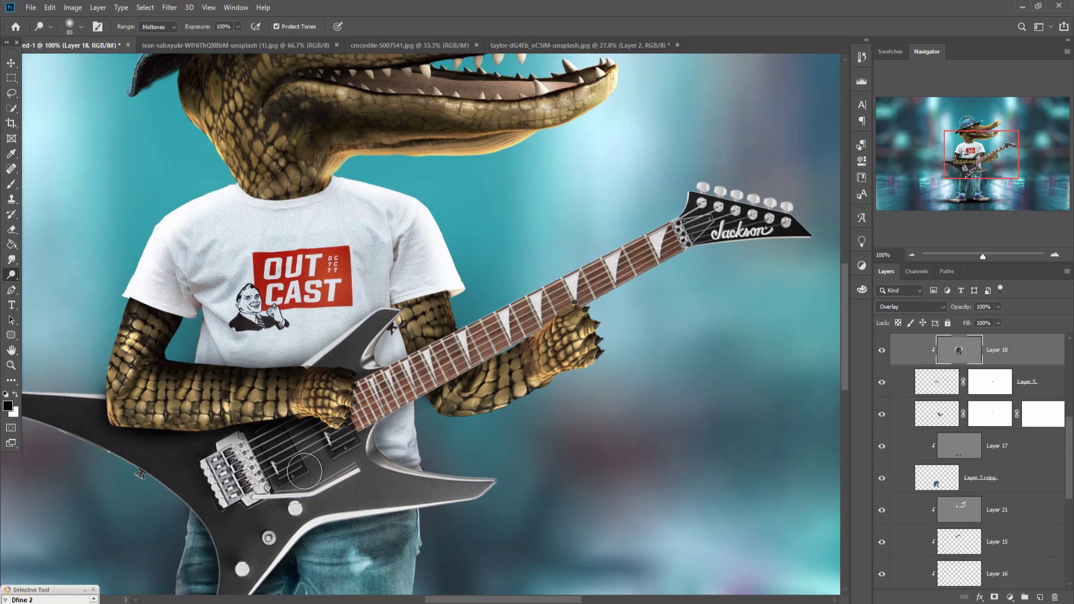
key("v")
left_click(305, 467)
left_click(1021, 389)
left_click(1040, 597)
right_click(1011, 375)
left_click(946, 327)
left_click(924, 308)
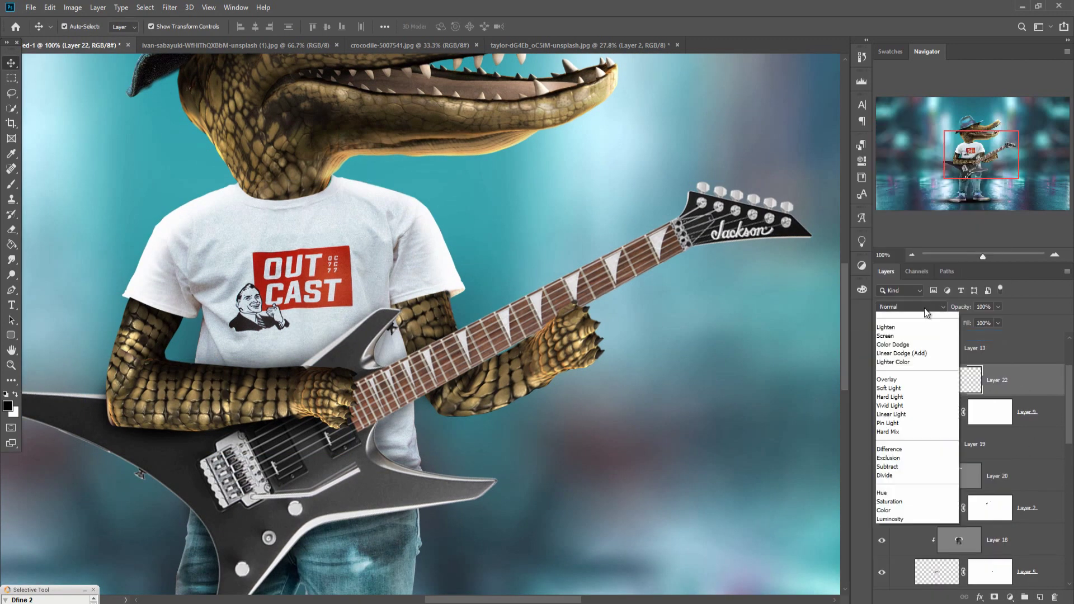
left_click(886, 379)
key("shift+F5")
key("Return")
Burn shadows along the guitar's neck and body, and dodge highlights on its neck and headstock on Layer 22.
key("o")
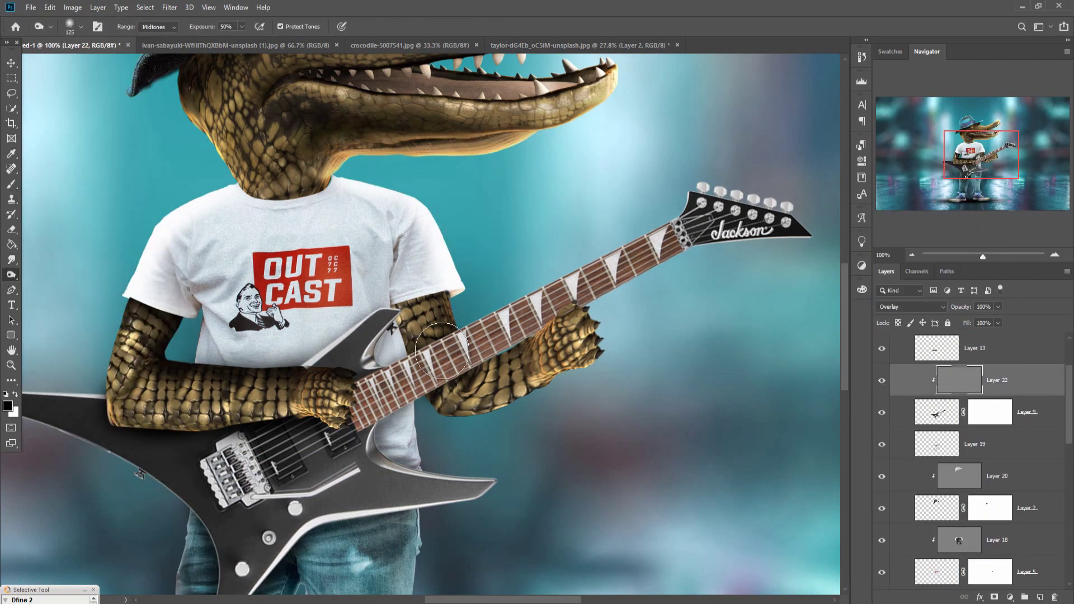
mouse_move(442, 351)
left_mouse_down()
mouse_move(676, 277)
mouse_move(340, 373)
mouse_move(237, 499)
mouse_move(295, 405)
left_mouse_up()
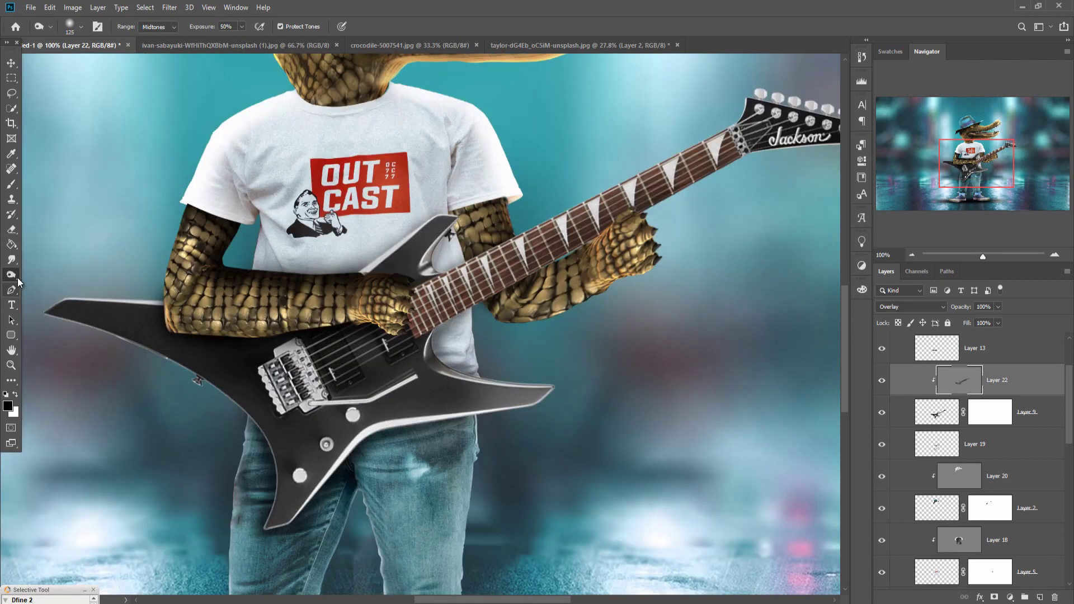
right_click(14, 277)
left_click(45, 280)
left_click_drag(444, 263, 769, 93)
left_click_drag(794, 112, 621, 138)
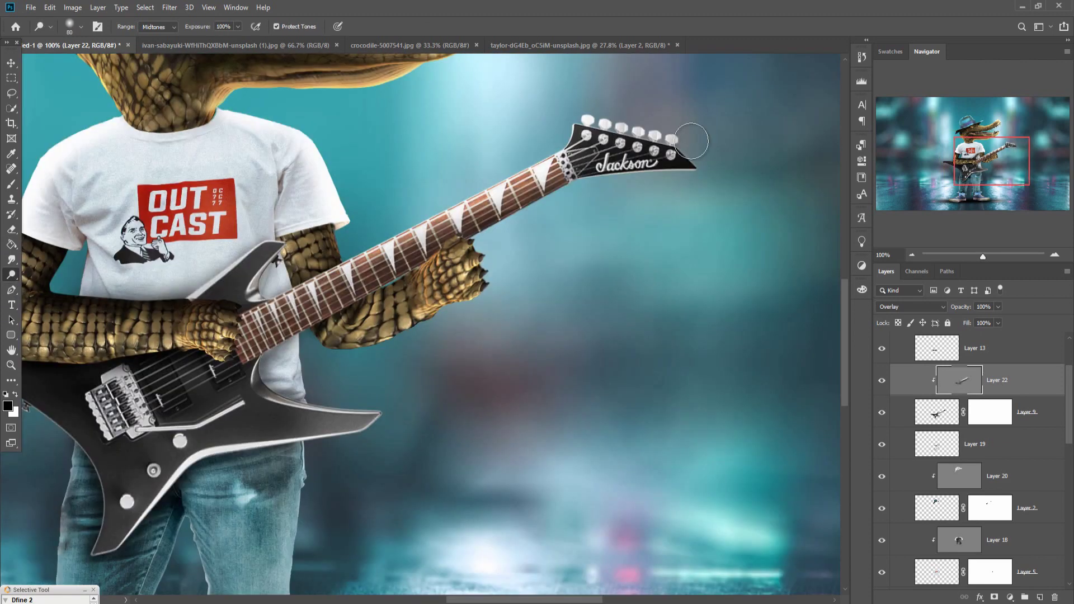
Dodge highlights along the edges of the guitar body's upper wing on Layer 22 with the 80 px brush.
scroll(371, 396, "down", 2)
scroll(371, 396, "left", 5)
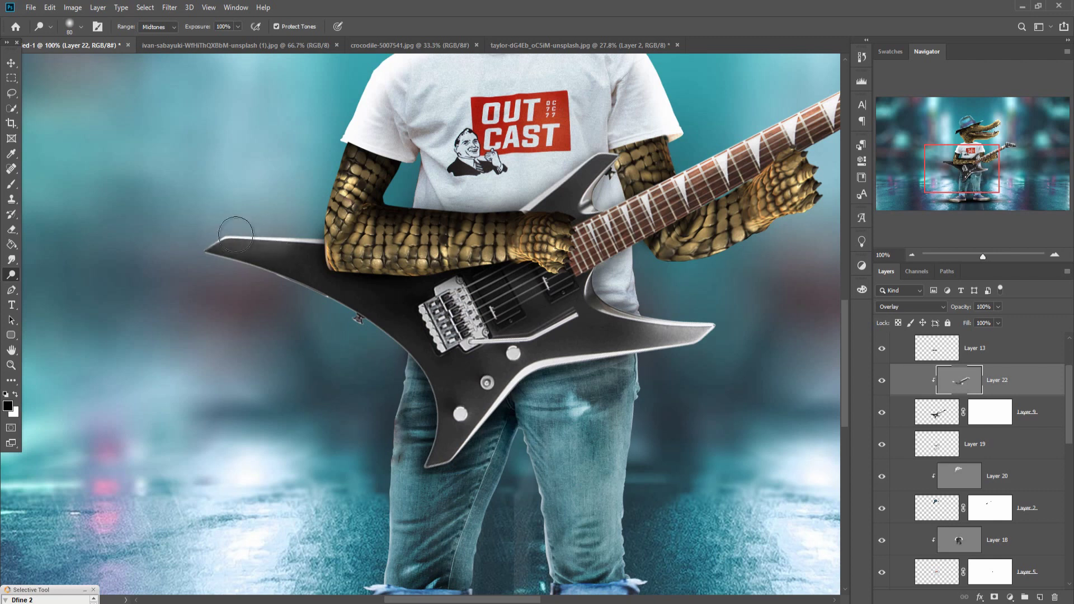
mouse_move(235, 234)
left_mouse_down()
mouse_move(237, 263)
mouse_move(371, 327)
left_mouse_up()
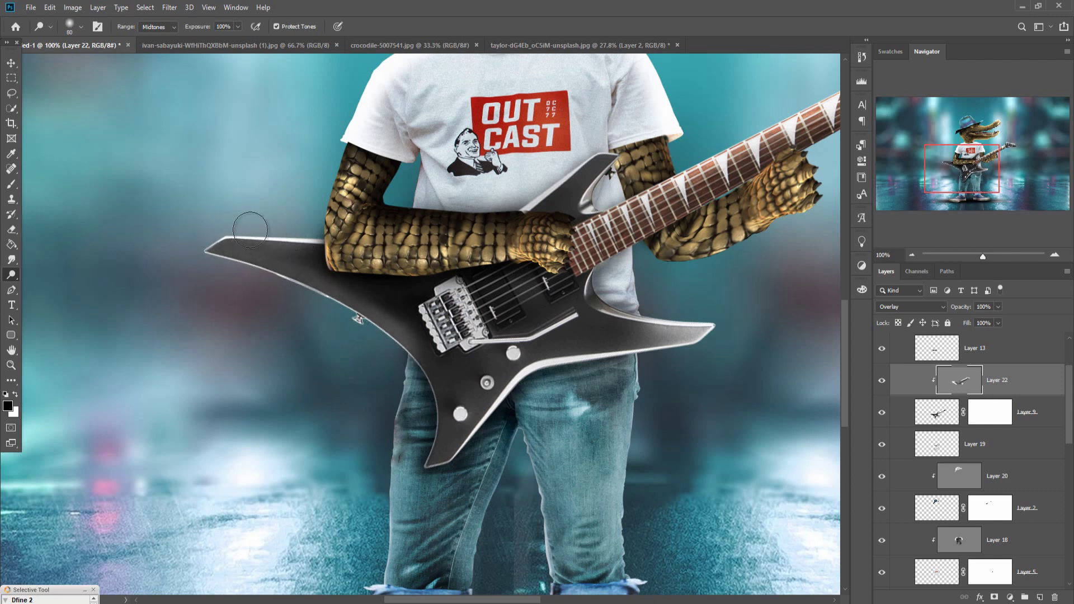
Reduce the Dodge brush to 70 px and brighten the edge of the jeans' rear leg on Layer 17.
key("bracketleft")
scroll(1024, 492, "down", 3)
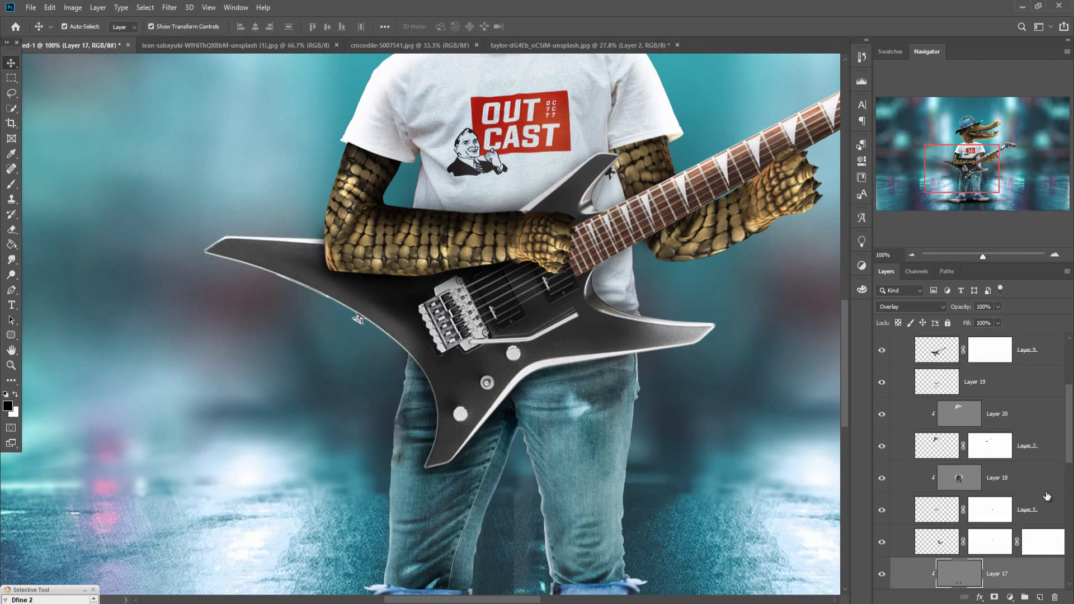
left_click(1018, 530)
scroll(406, 435, "down", 2)
left_click_drag(407, 436, 398, 457)
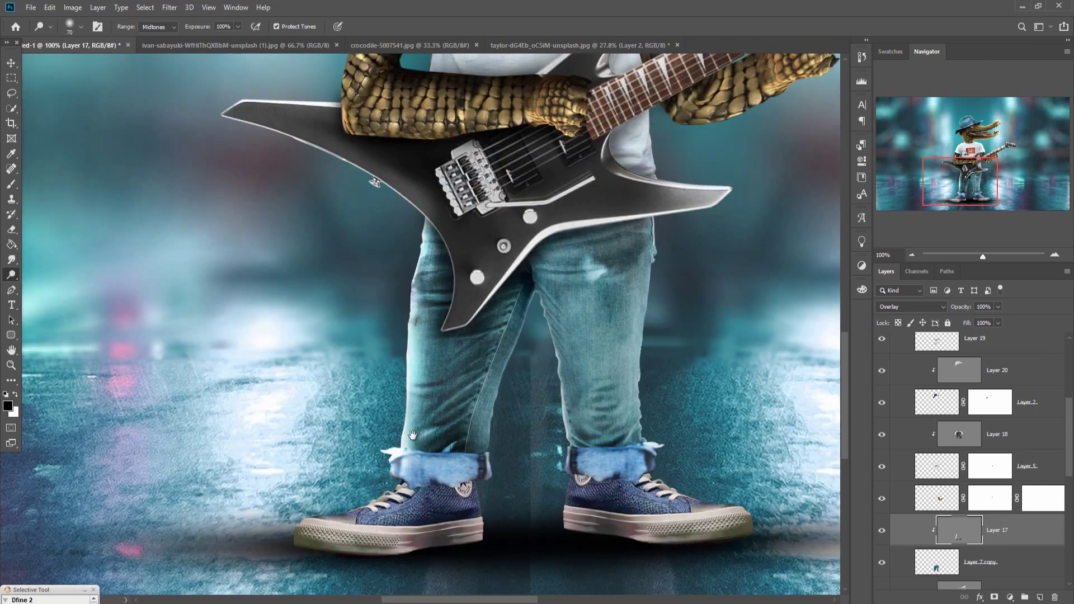
left_click_drag(447, 386, 421, 424)
Reduce the Dodge brush to 60 px and brighten the inner and outer edges of the jeans' front leg.
key("bracketleft")
mouse_move(506, 347)
left_mouse_down()
mouse_move(462, 460)
mouse_move(460, 505)
mouse_move(520, 362)
mouse_move(542, 496)
left_mouse_up()
mouse_move(622, 371)
left_mouse_down()
mouse_move(627, 273)
mouse_move(612, 431)
mouse_move(618, 500)
left_mouse_up()
left_click_drag(623, 272, 609, 334)
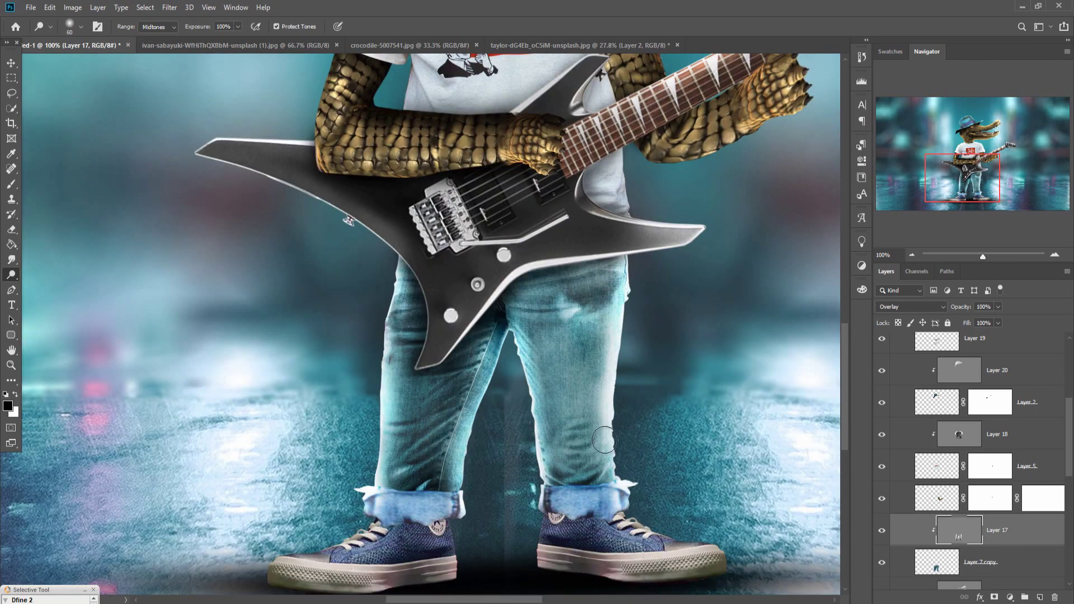
left_click_drag(614, 476, 616, 502)
left_click_drag(627, 453, 635, 360)
Merge the two shoe layers, Layer 8 and Layer 8 copy, into one layer.
key("v")
left_click(420, 467)
scroll(993, 503, "down", 4)
left_click(998, 545)
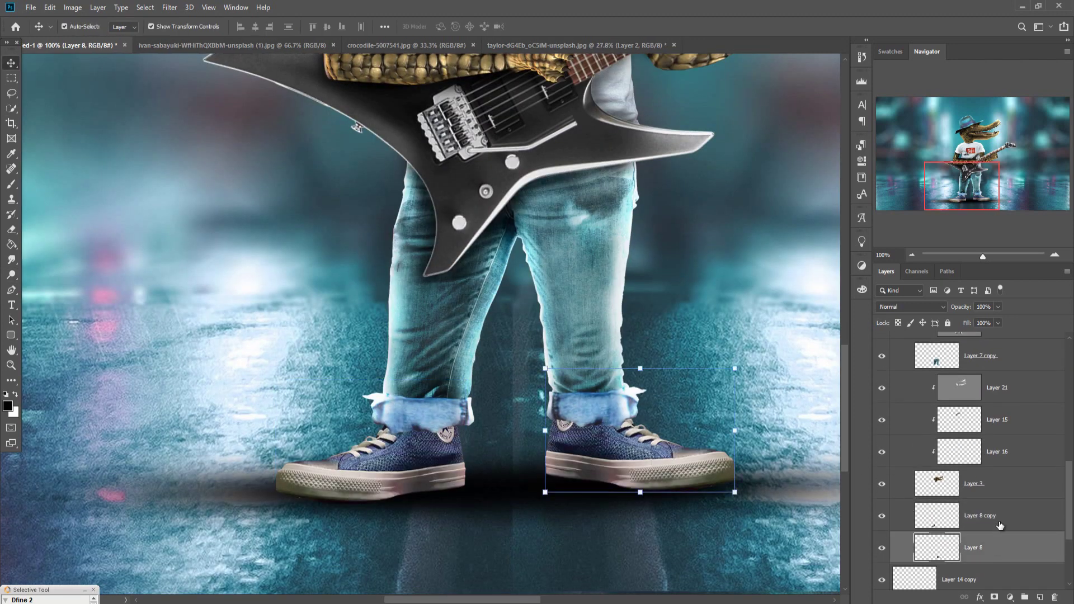
left_click(999, 519, "shift")
right_click(999, 518)
left_click(954, 371)
Add a new layer clipped to the merged shoes, set it to Overlay and fill it with neutral gray.
left_click(1039, 597)
left_click(911, 308)
left_click(920, 433)
right_click(999, 516)
left_click(936, 247)
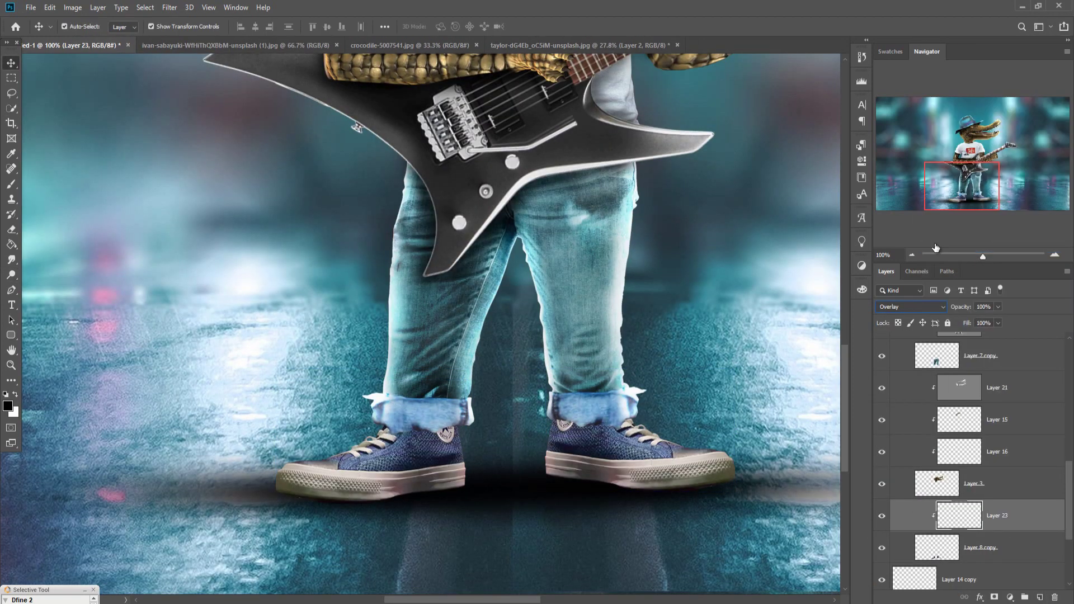
left_click(50, 8)
left_click(56, 192)
left_click(604, 164)
Burn shadows along the soles of both shoes on Layer 23 with a 125 px brush.
right_click(11, 275)
left_click(44, 286)
mouse_move(335, 505)
left_mouse_down()
mouse_move(312, 507)
mouse_move(436, 482)
left_mouse_up()
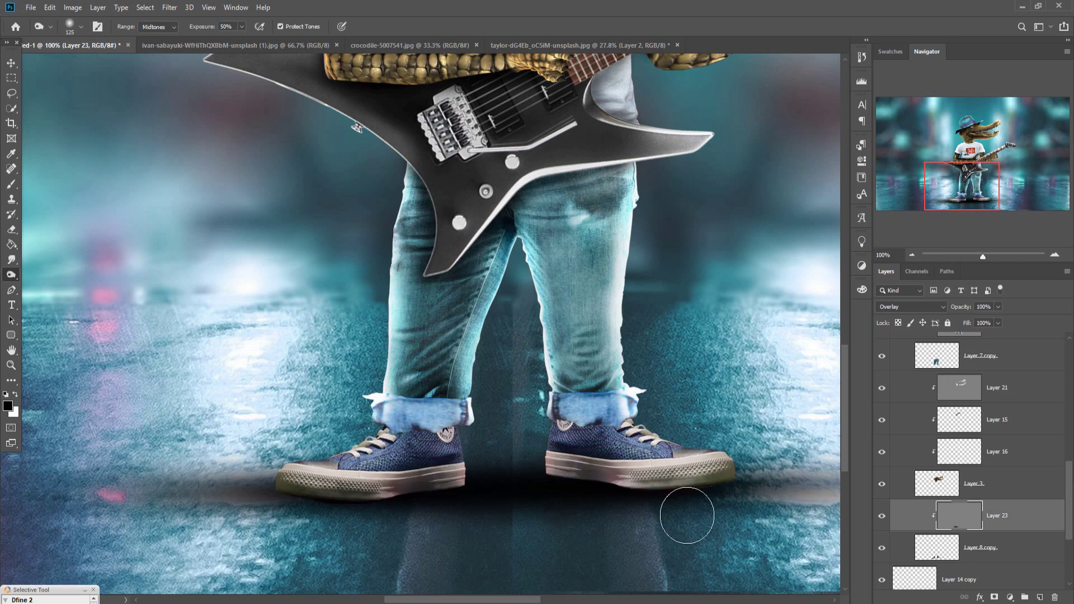
left_click_drag(688, 511, 666, 509)
key("v")
key("ctrl+0")
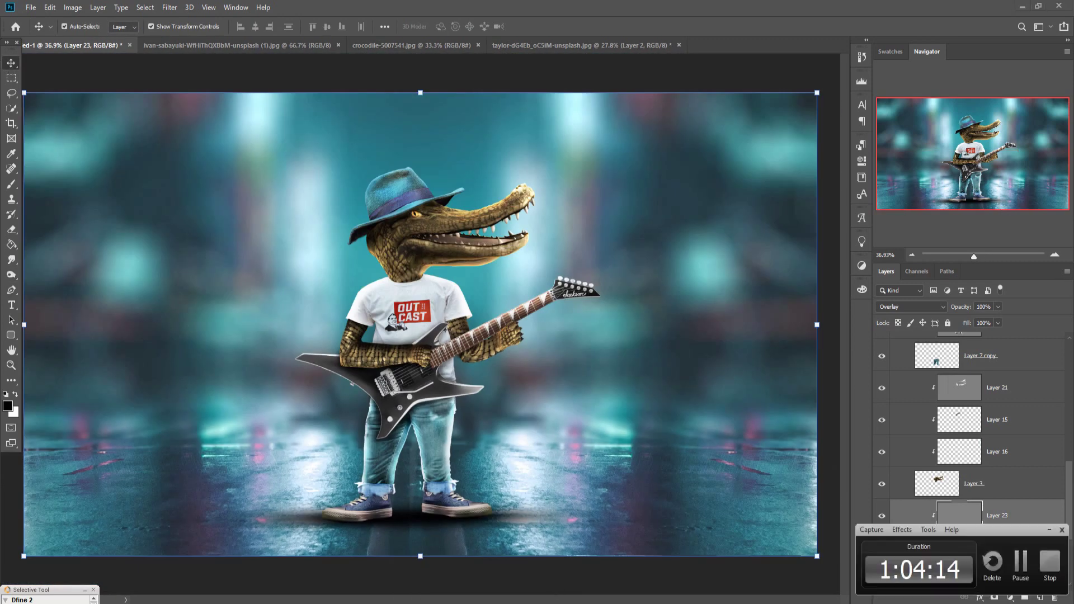
Add a new empty layer directly above the background's Layer 21 copy.
scroll(1018, 475, "down", 4)
left_click(979, 541)
left_click(1039, 596)
Paint a large soft white glow behind the crocodile on the new layer and adjust the layer's opacity.
left_click(11, 184)
key("x")
key("]")
key("]")
key("]")
key("]")
key("]")
key("]")
key("]")
key("]")
key("]")
key("]")
key("]")
key("]")
key("]")
key("]")
key("]")
key("]")
key("]")
key("]")
key("]")
key("]")
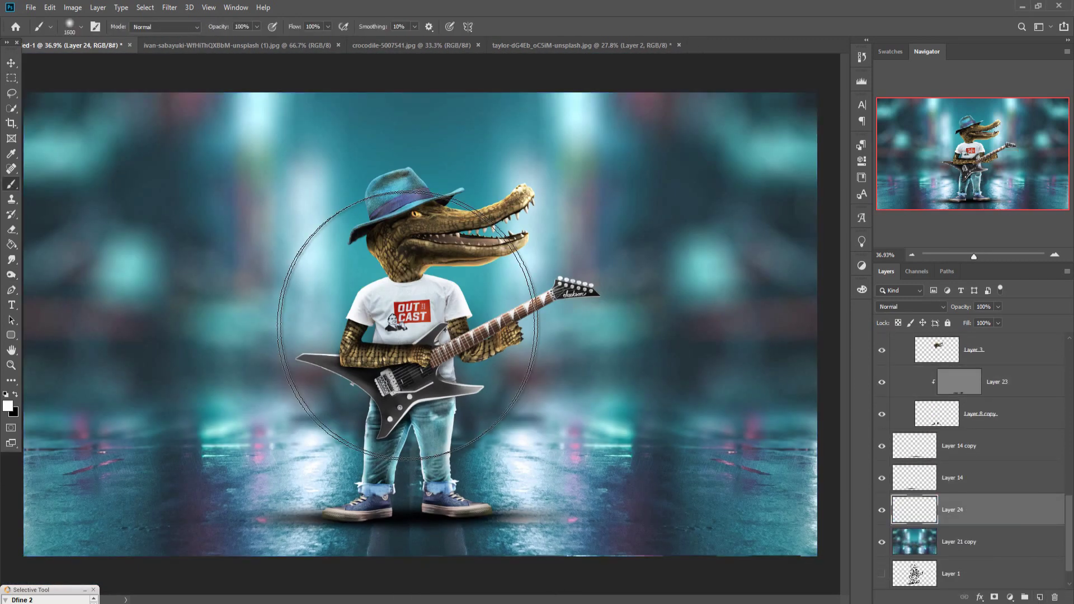
left_click(408, 275)
key("v")
left_click(998, 307)
left_click_drag(1001, 320, 986, 322)
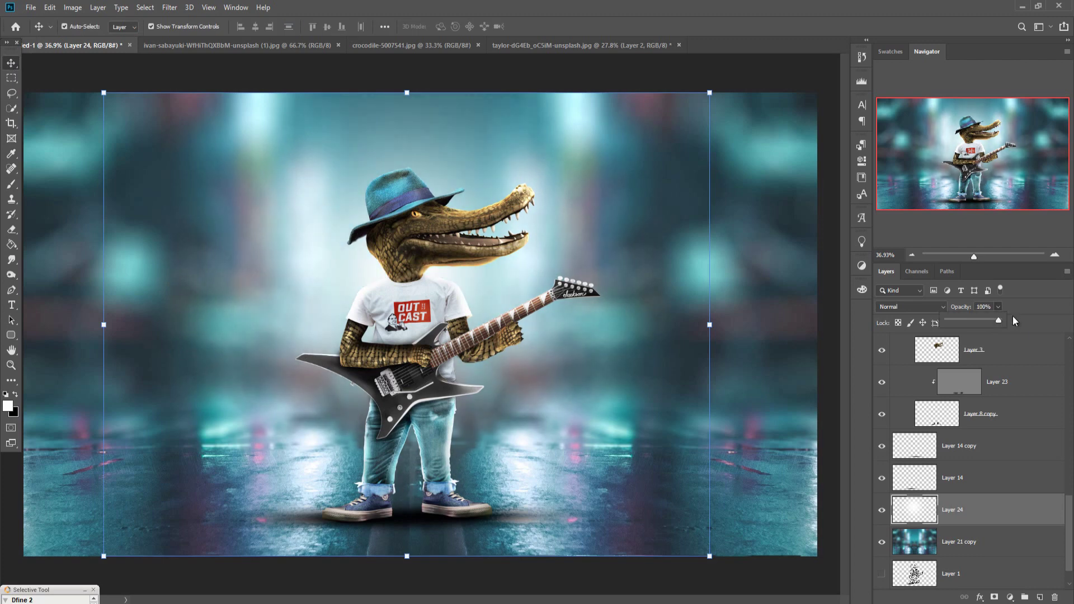
Dodge highlights over the crocodile's head, jaw and snout on Layer 21 with a 60 px brush.
scroll(961, 391, "up", 3)
left_click(960, 391)
key("b")
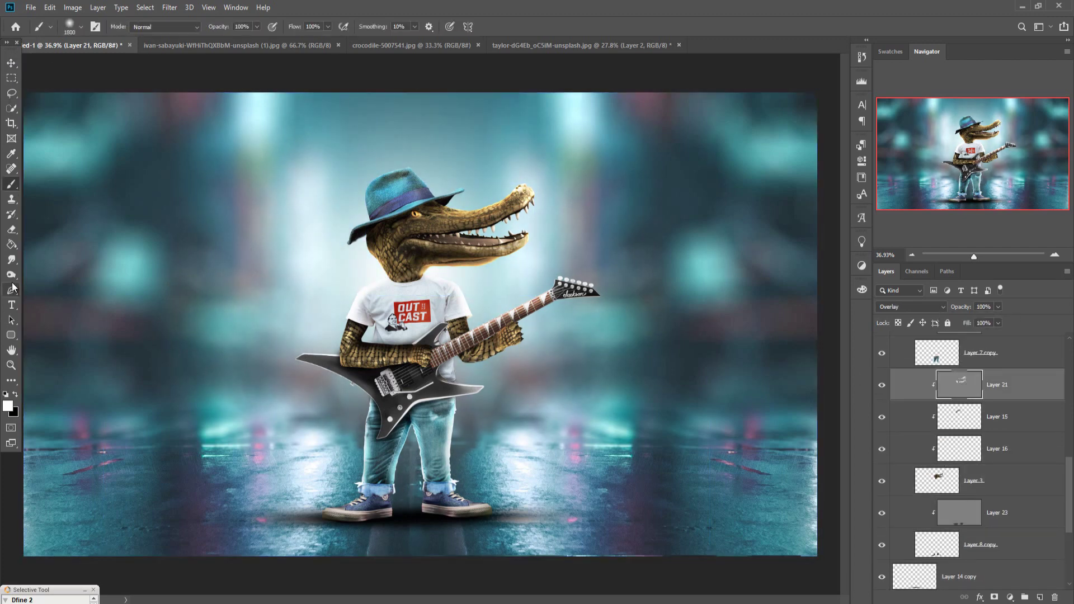
key("o")
key("shift+o")
left_click_drag(450, 222, 398, 230)
left_click_drag(410, 245, 495, 253)
mouse_move(407, 231)
left_mouse_down()
mouse_move(396, 258)
mouse_move(418, 264)
left_mouse_up()
left_click_drag(440, 225, 496, 213)
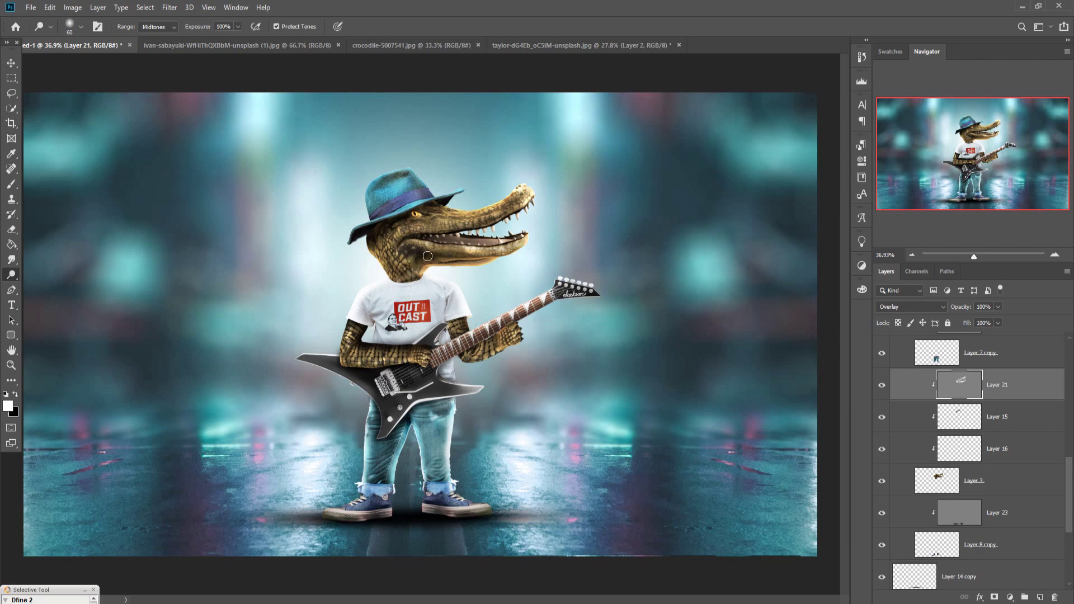
right_click(16, 277)
left_click(47, 286)
key("v")
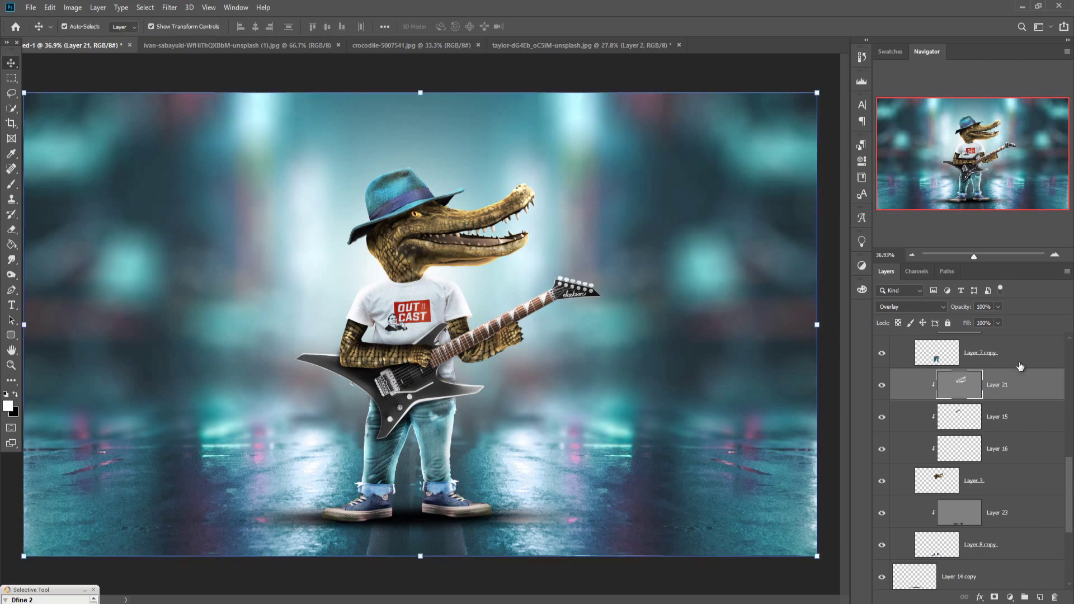
Select the topmost Layer 12 and stamp all visible layers into a new merged layer above it.
left_click(1018, 361)
scroll(1001, 369, "up", 10)
left_click(1008, 362)
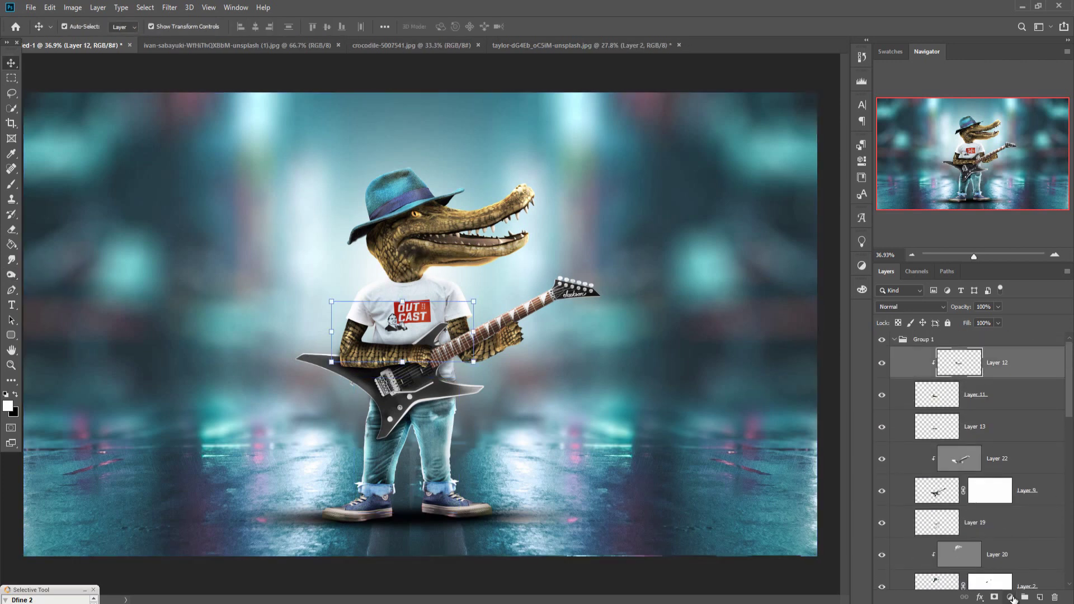
key("ctrl+alt+shift+e")
Convert the merged Layer 25 to a Smart Object.
right_click(1022, 363)
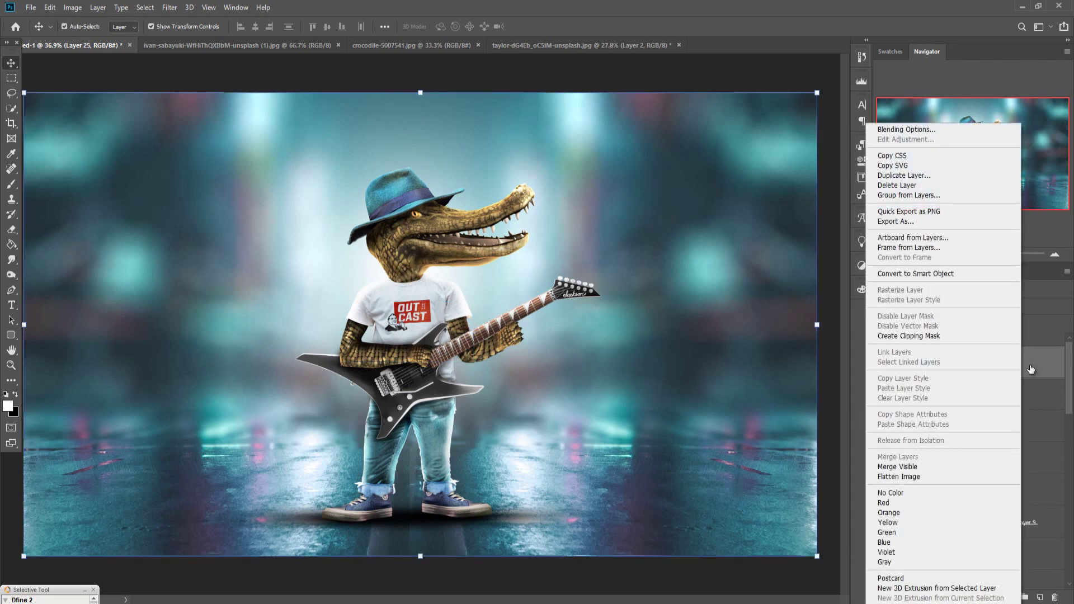
left_click(1031, 370)
right_click(996, 363)
left_click(886, 274)
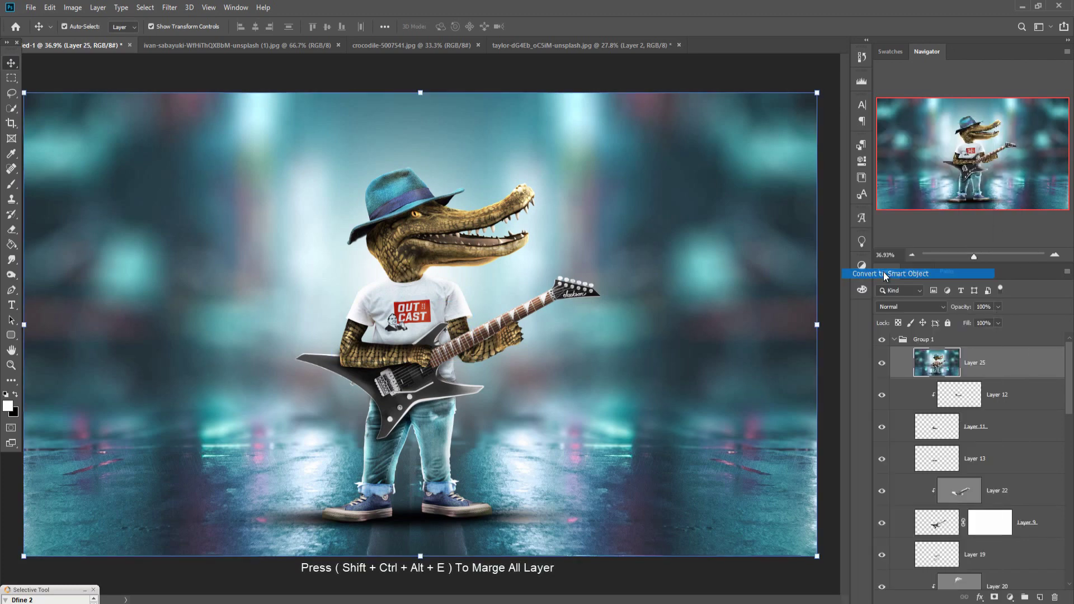
Start the Camera Raw Filter on Layer 25 and set the overall Saturation to +9.
left_click(169, 15)
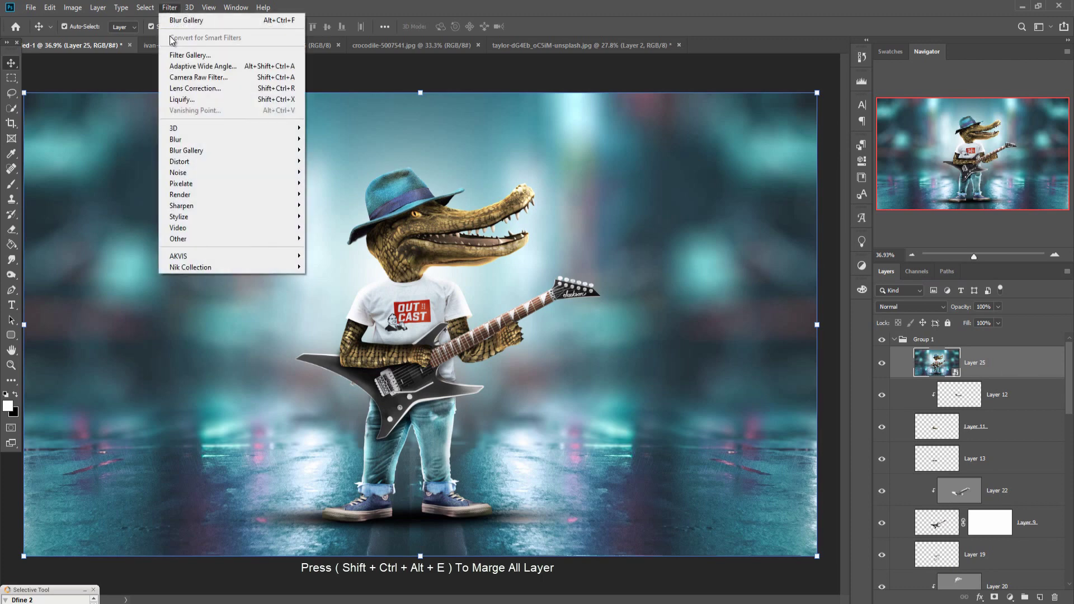
left_click(182, 79)
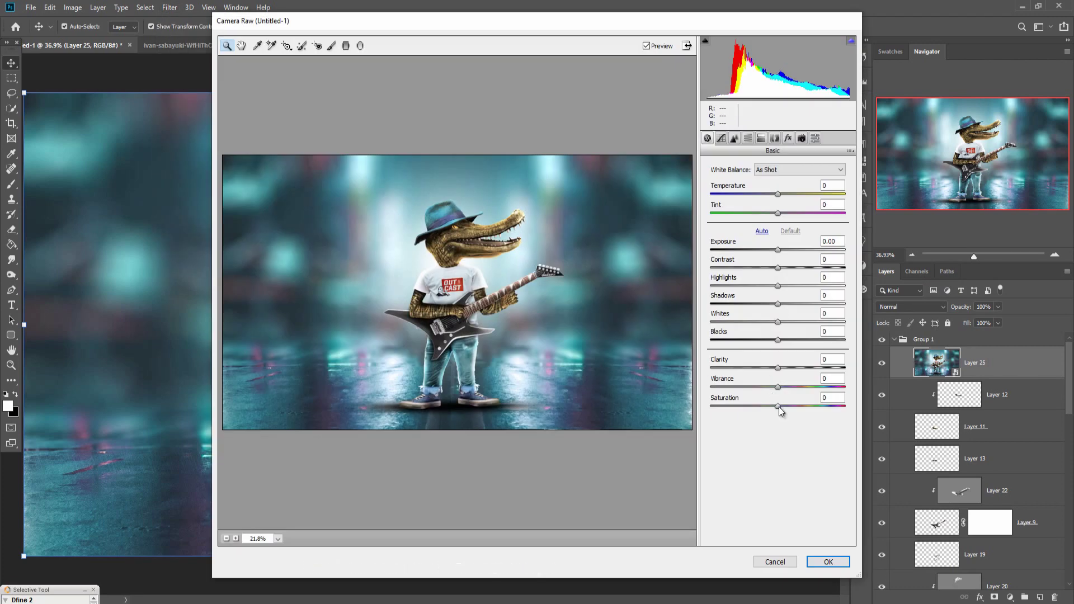
left_click_drag(779, 407, 787, 405)
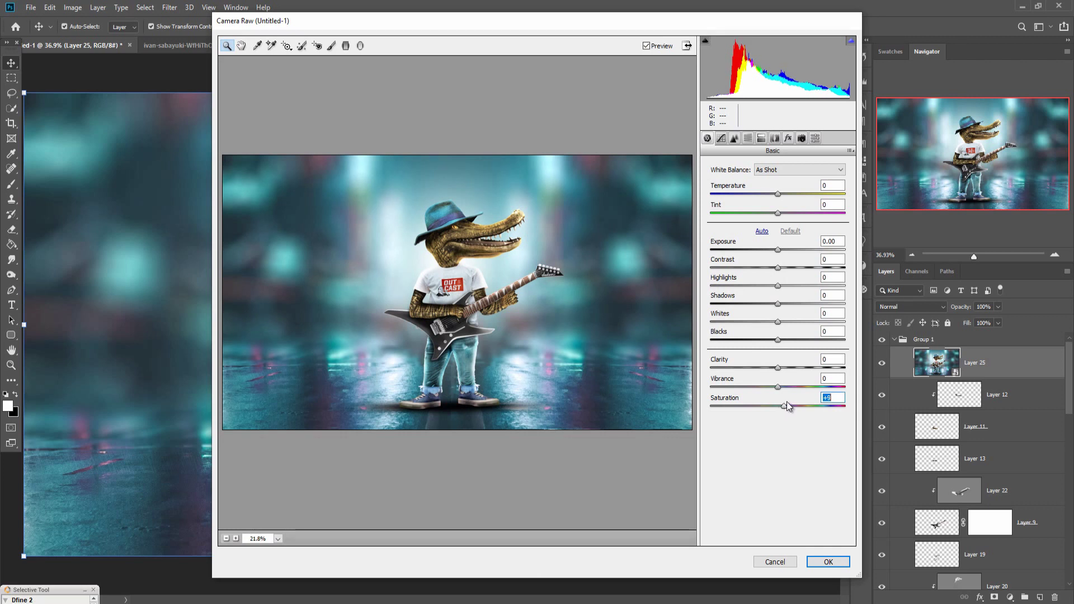
In the HSL adjustments, set the Oranges saturation to -12 and raise the Yellows saturation slightly.
left_click(749, 138)
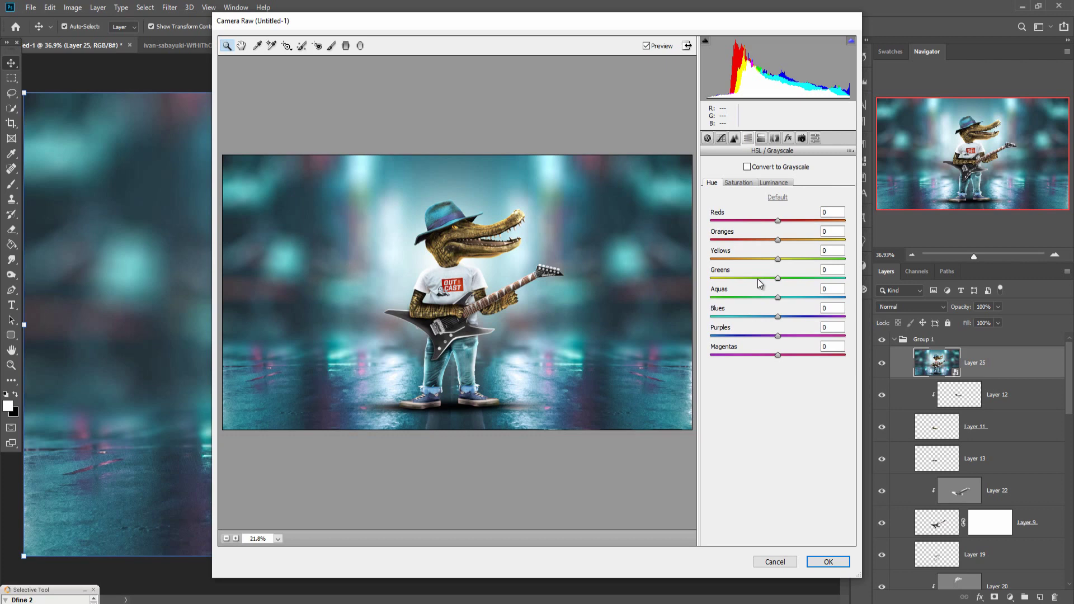
key("ctrl+plus")
key("ctrl+plus")
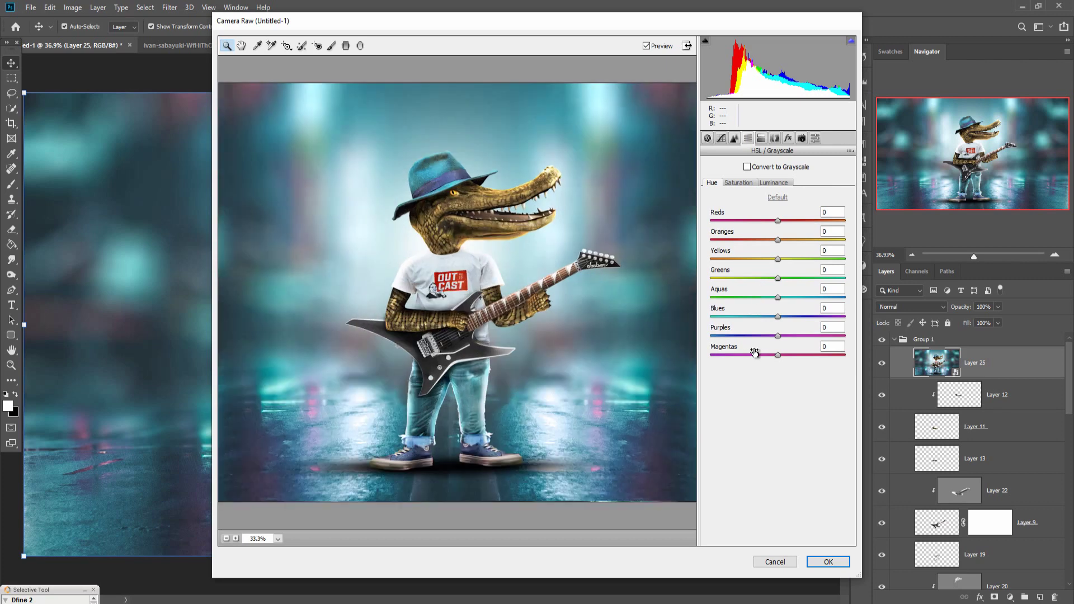
left_click(735, 183)
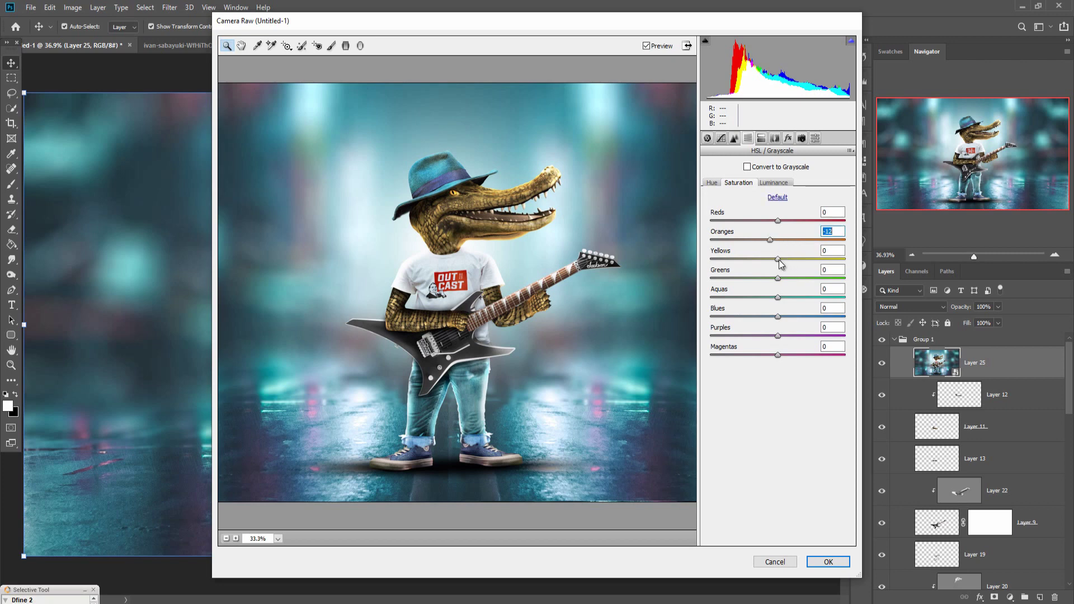
left_click_drag(778, 259, 785, 259)
Increase the Sharpening Amount in the Camera Raw detail settings.
left_click(734, 139)
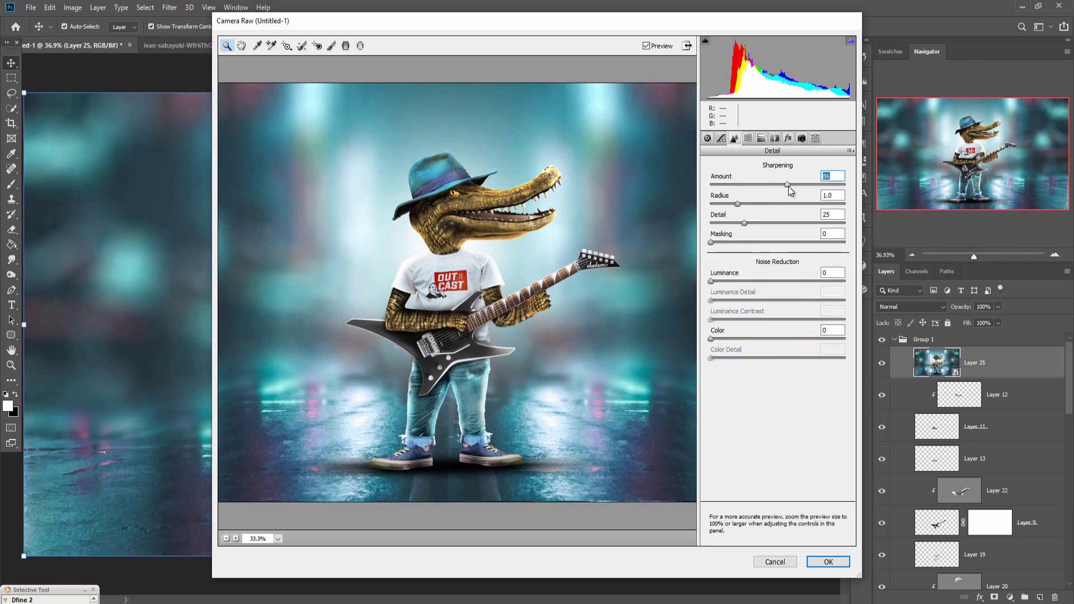
mouse_move(787, 184)
left_mouse_down()
mouse_move(811, 185)
mouse_move(794, 186)
left_mouse_up()
Split-tone the image with highlights at Hue 32 and Saturation 8, and shadows at Hue 201 and Saturation 11.
left_click(765, 139)
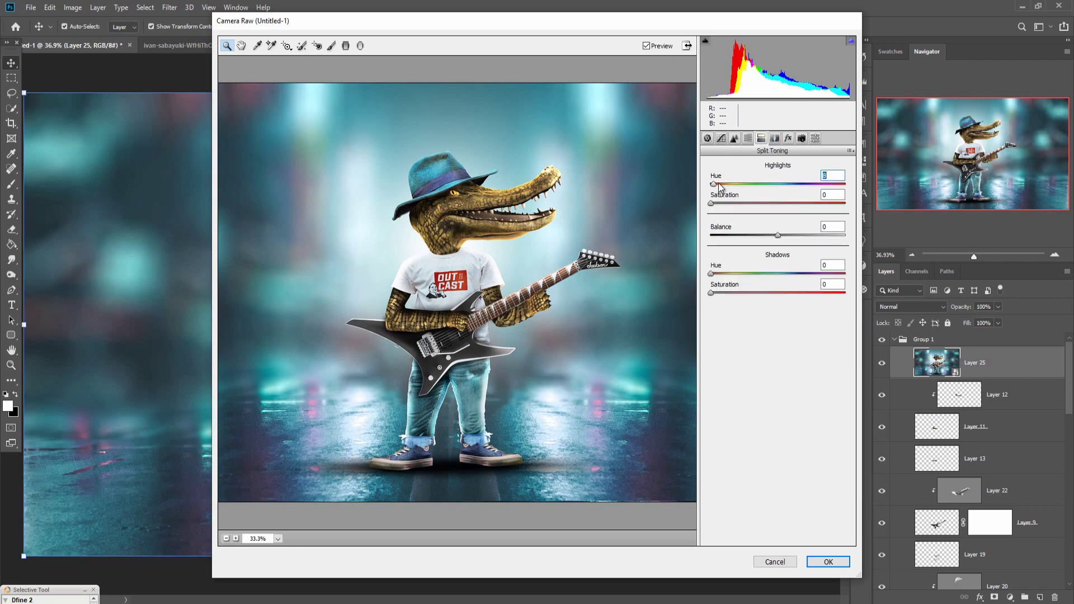
left_click_drag(712, 204, 721, 204)
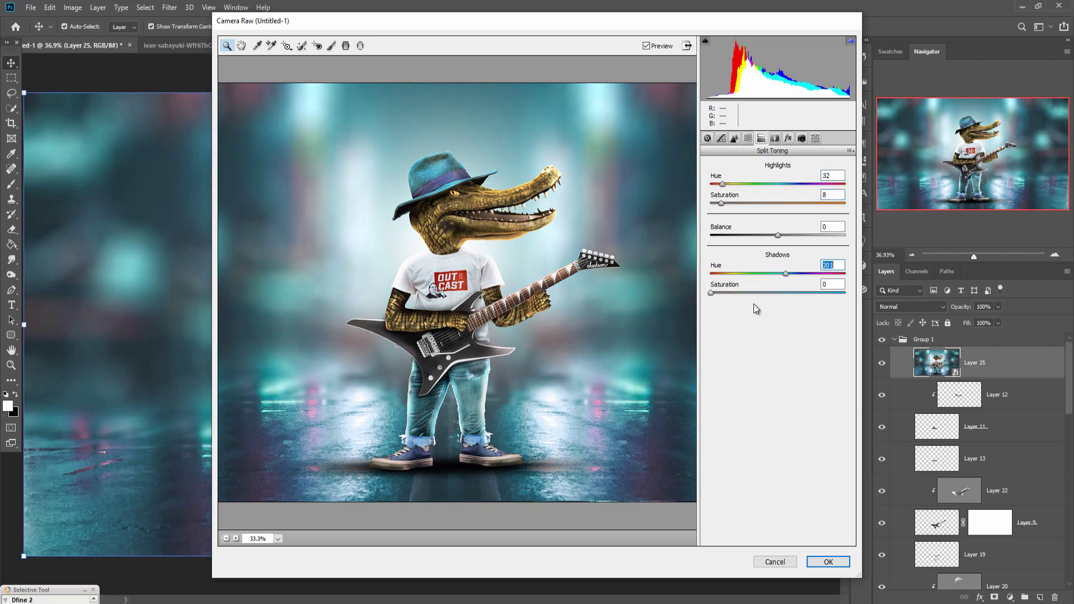
left_click_drag(711, 294, 727, 295)
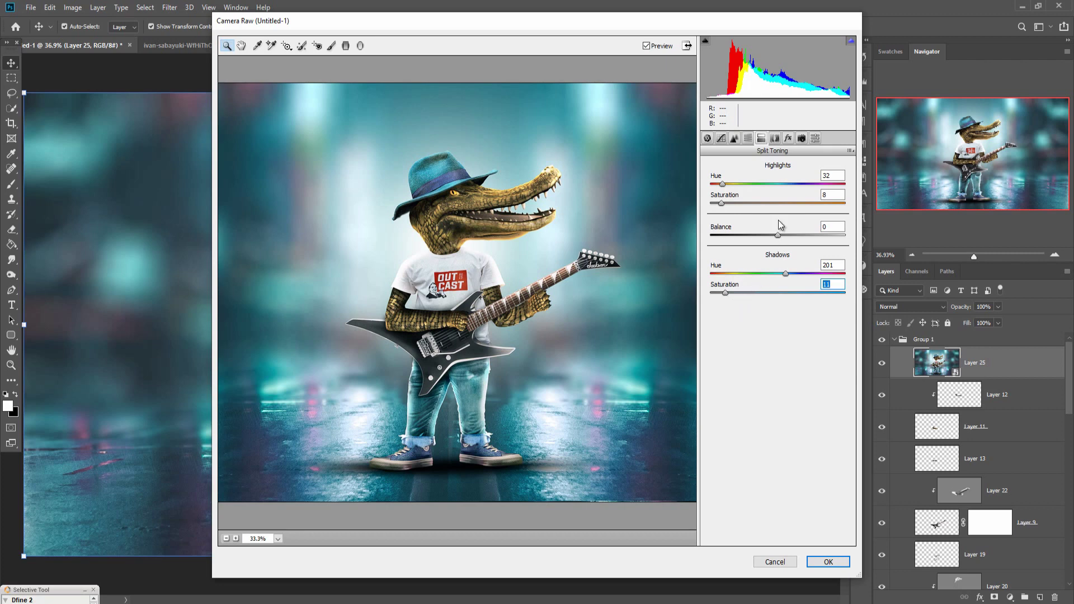
Set Shadows and Blacks to -16 and apply the Camera Raw Filter.
left_click(709, 139)
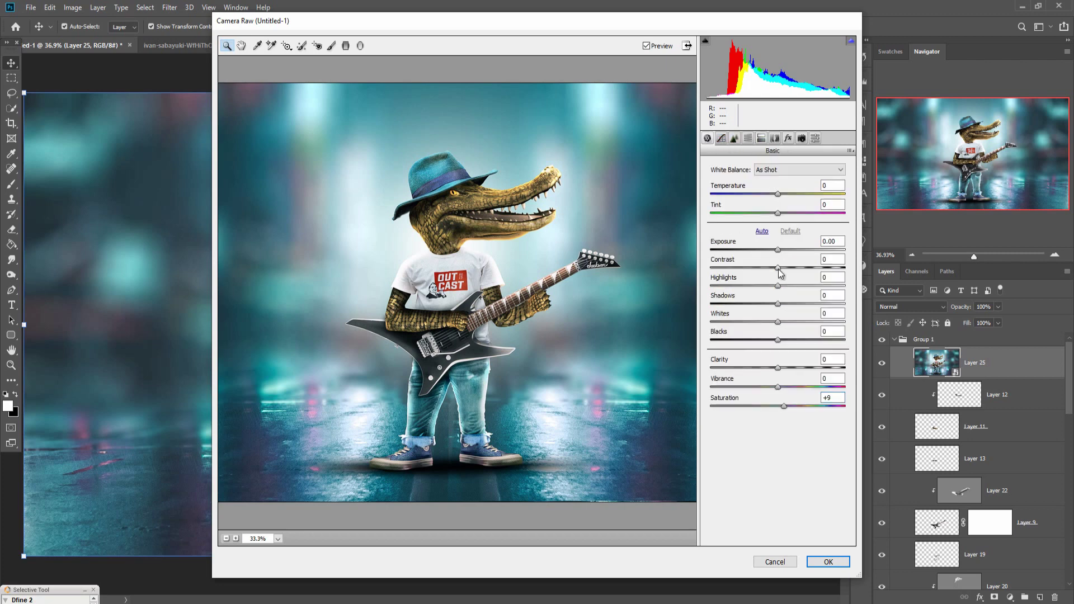
left_click_drag(778, 309, 767, 340)
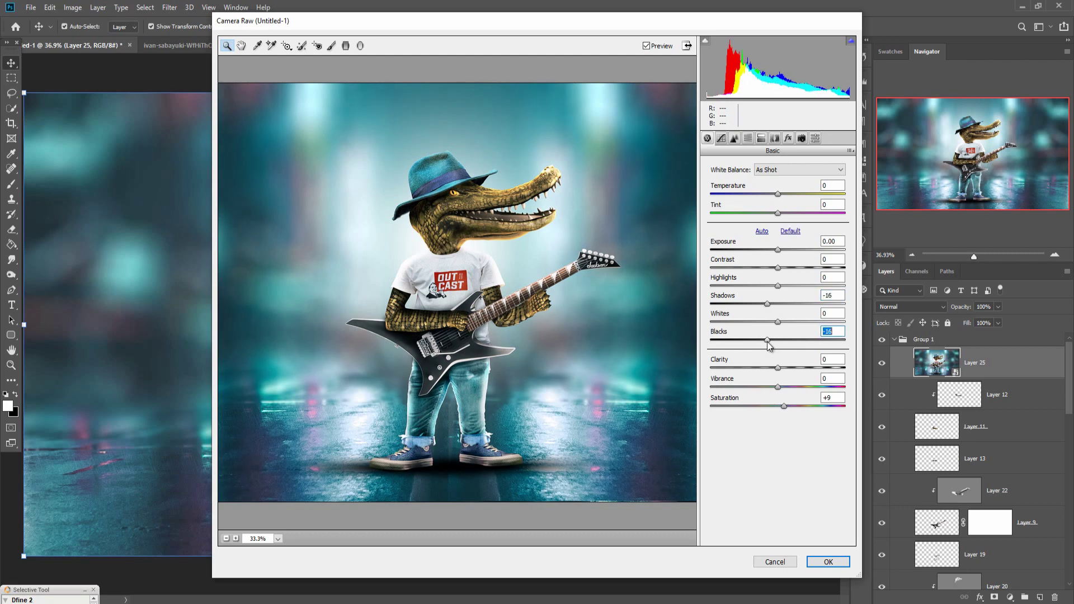
left_click(815, 561)
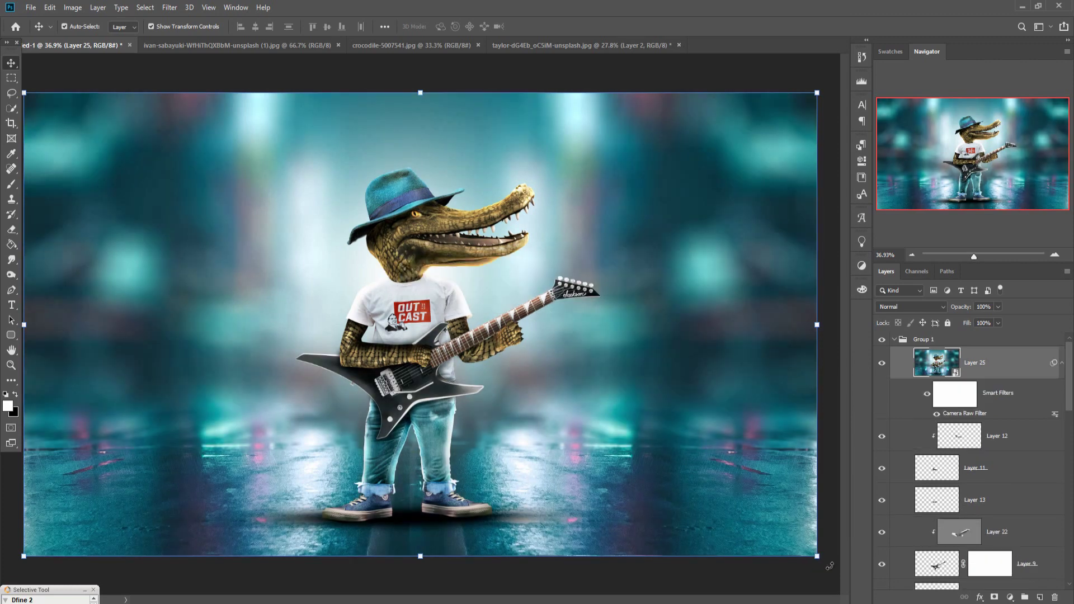
Compare the composite with and without the Camera Raw smart filter and review the whole image.
left_click(927, 396)
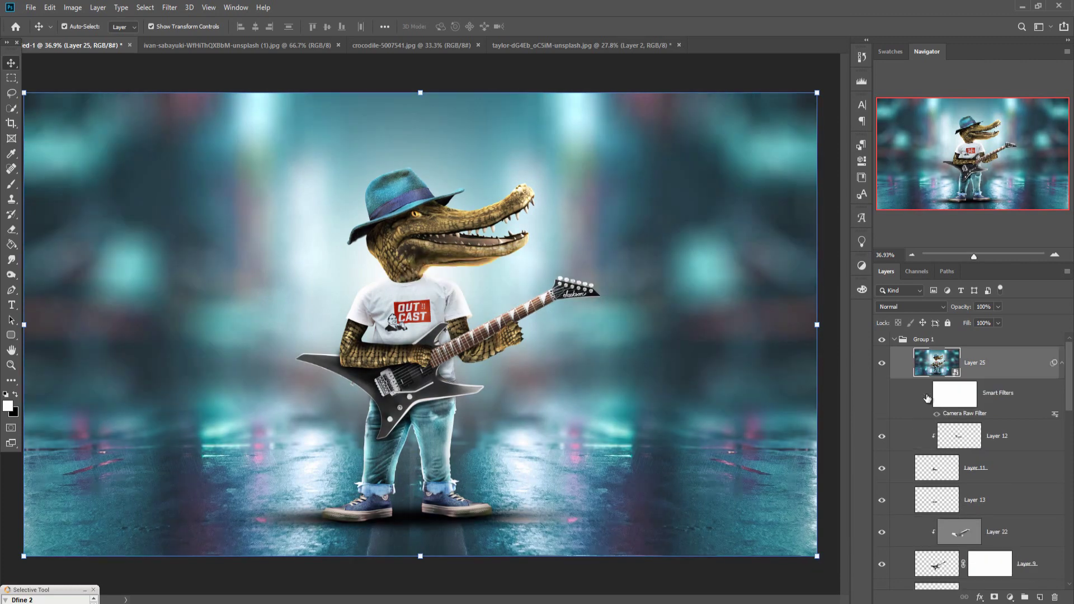
left_click(927, 396)
left_click(927, 396)
left_click(927, 396)
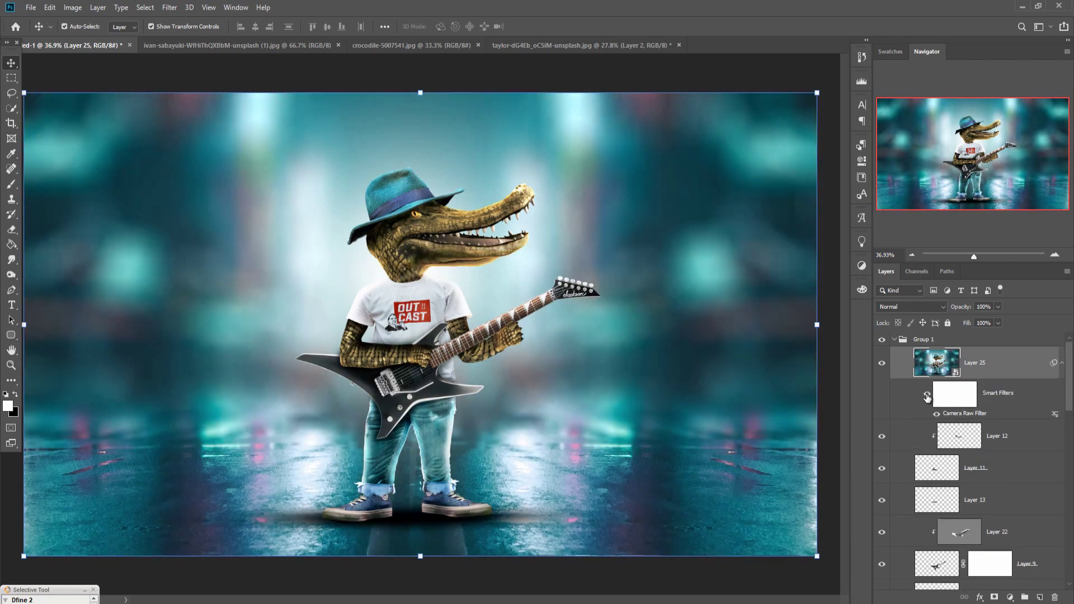
left_click(816, 72)
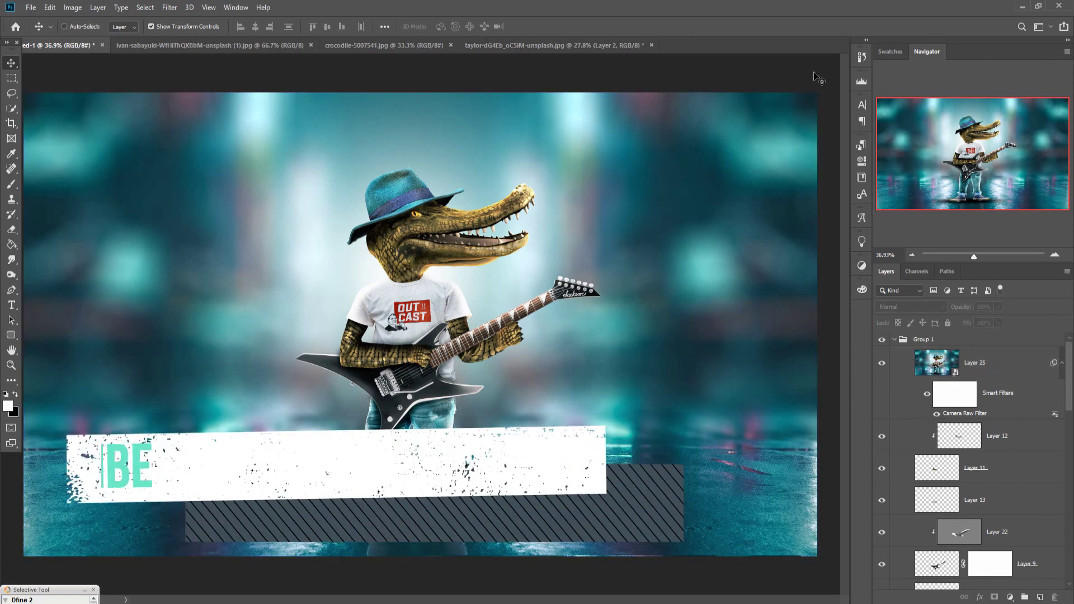
key("ctrl+minus")
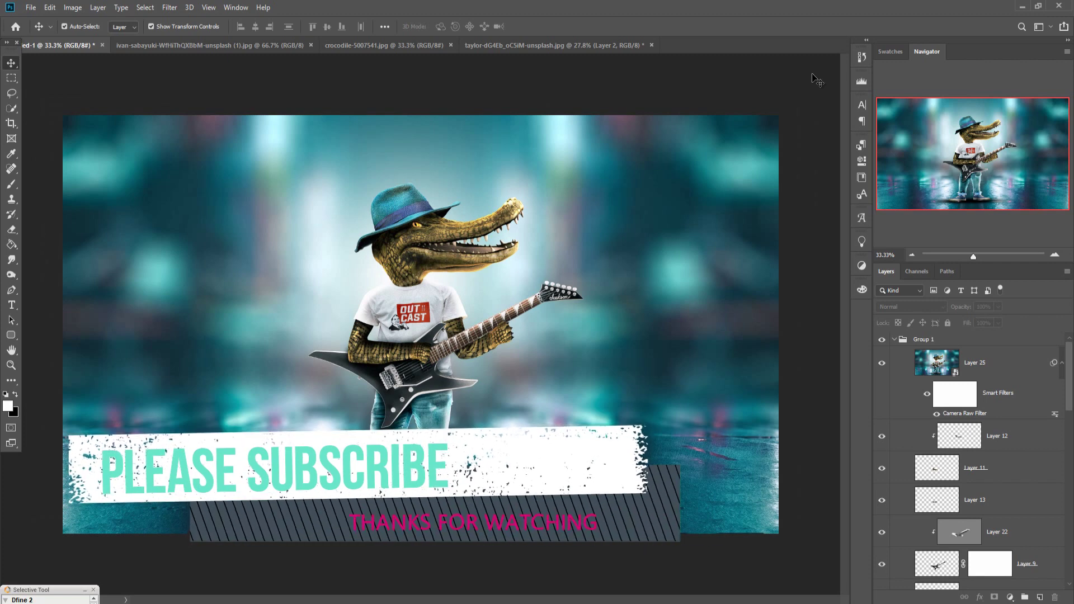